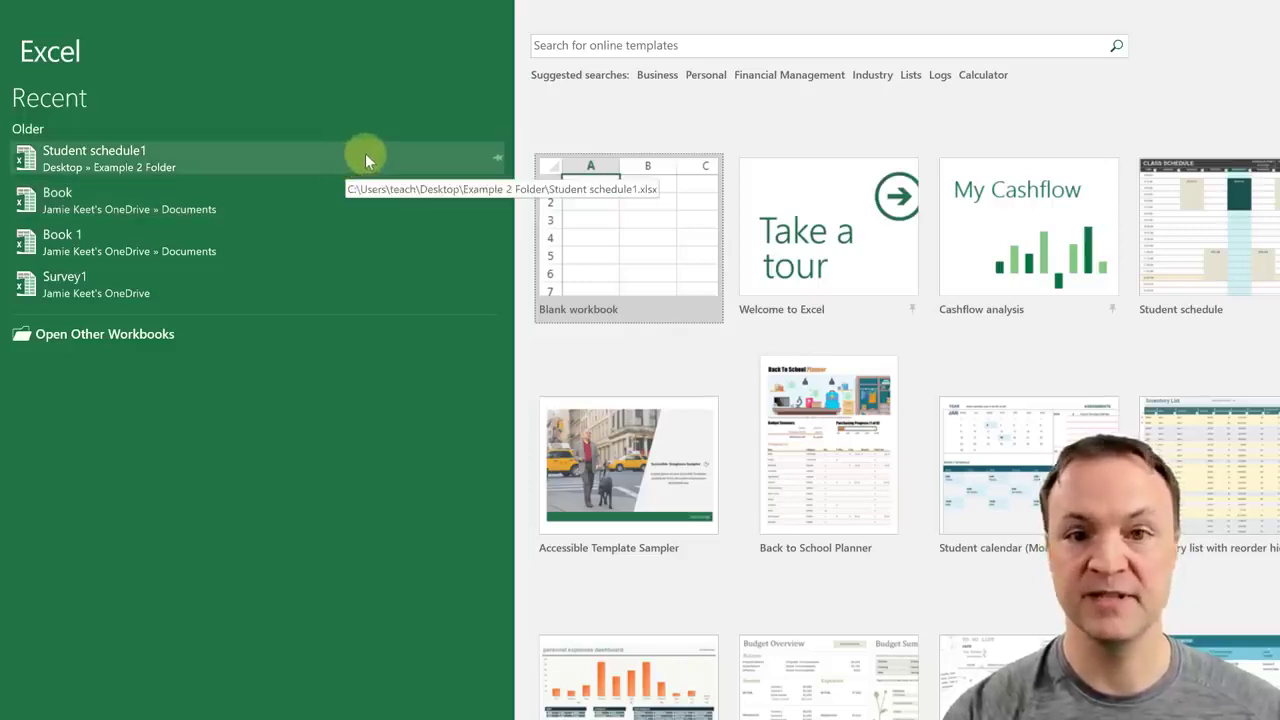
Step: Pin the Student schedule1 workbook in the recent files list and unpin it again
left_click(496, 160)
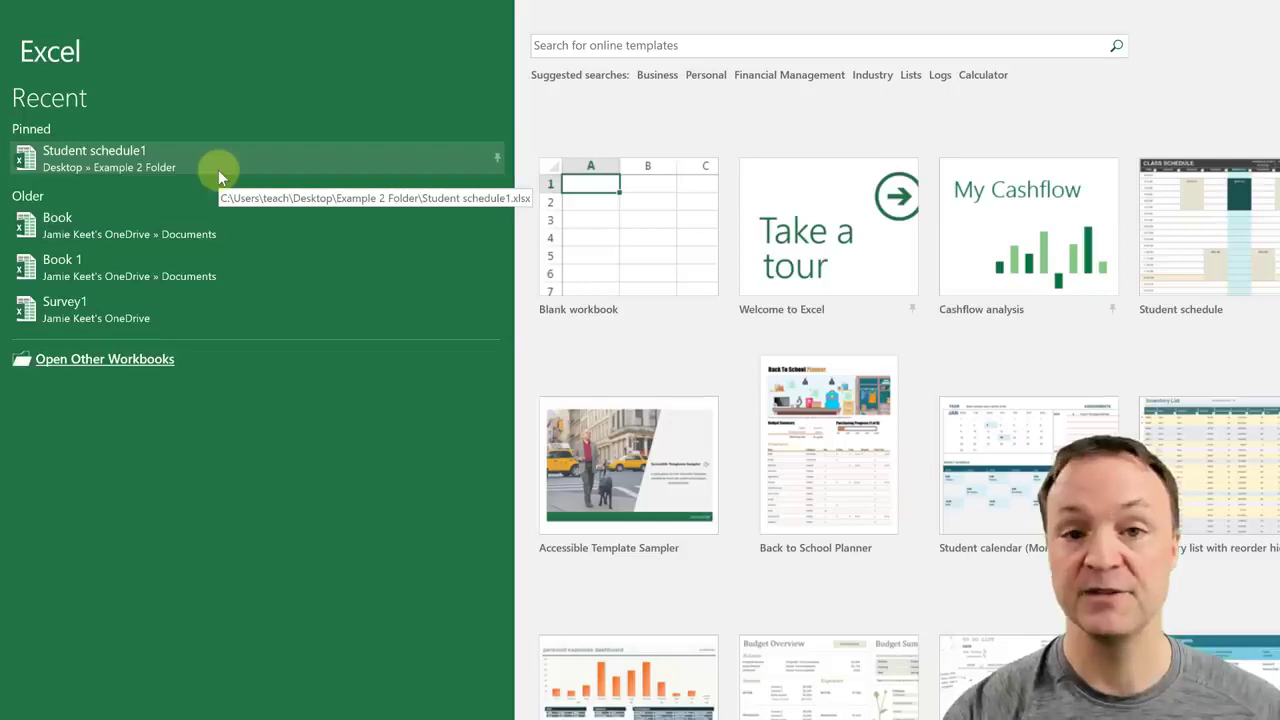
left_click(494, 161)
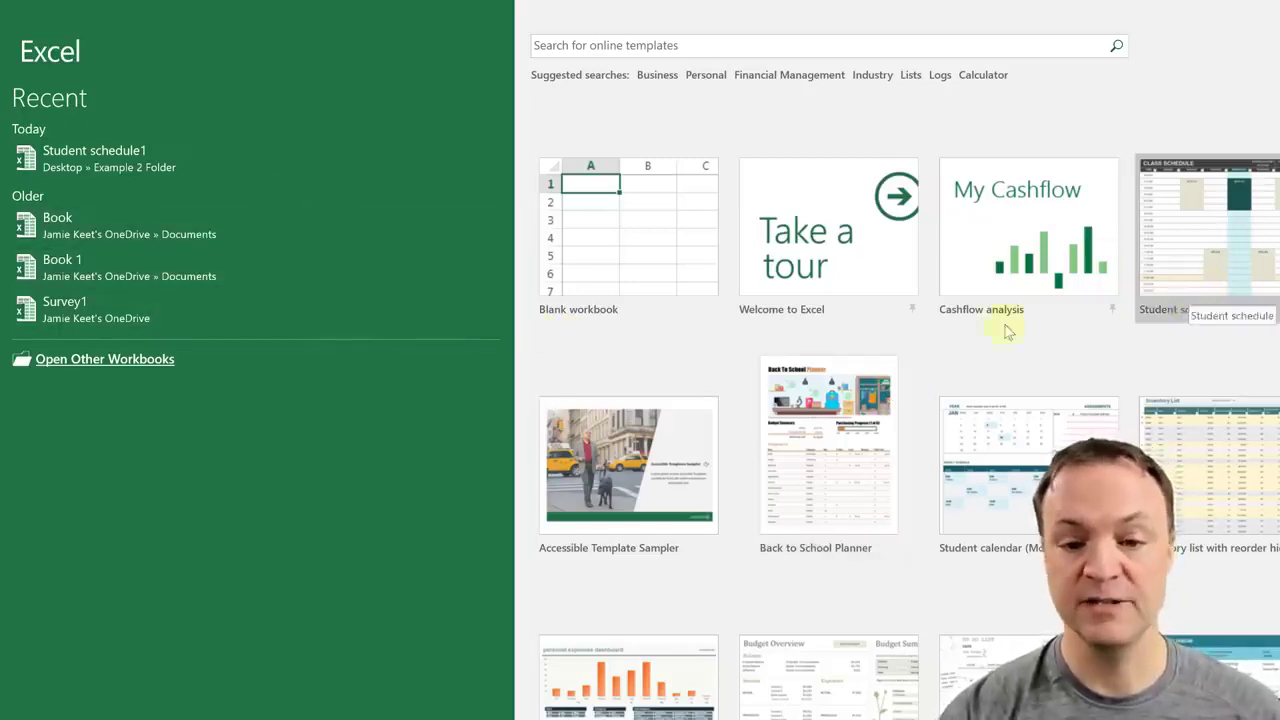
Step: Browse the available templates and create a new blank workbook
scroll(1060, 670, "down", 1)
scroll(1060, 670, "up", 1)
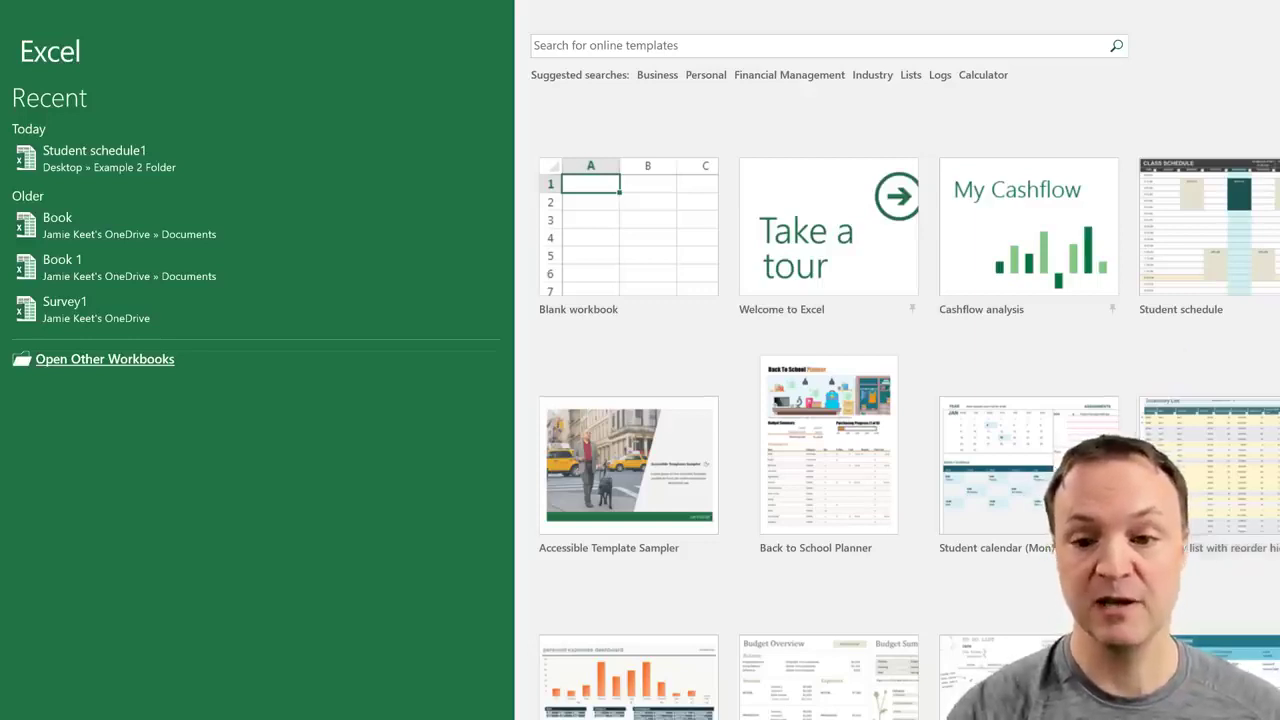
scroll(1133, 425, "down", 3)
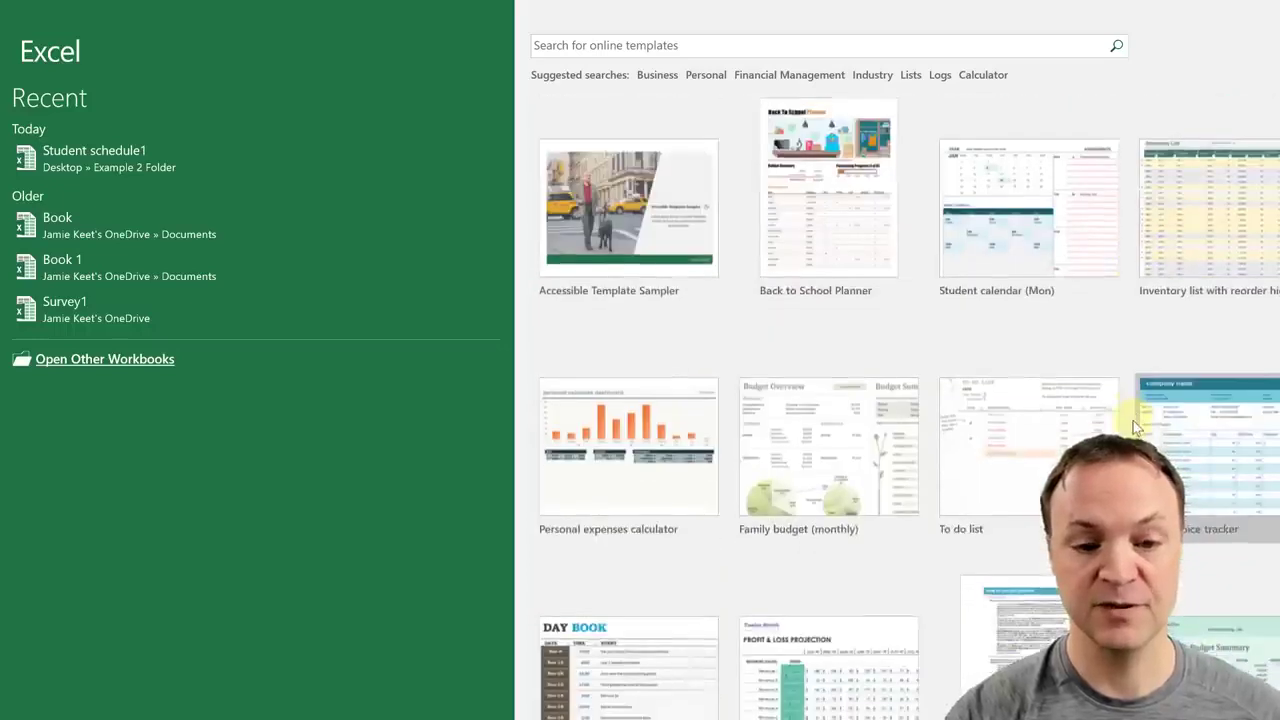
scroll(1133, 425, "down", 2)
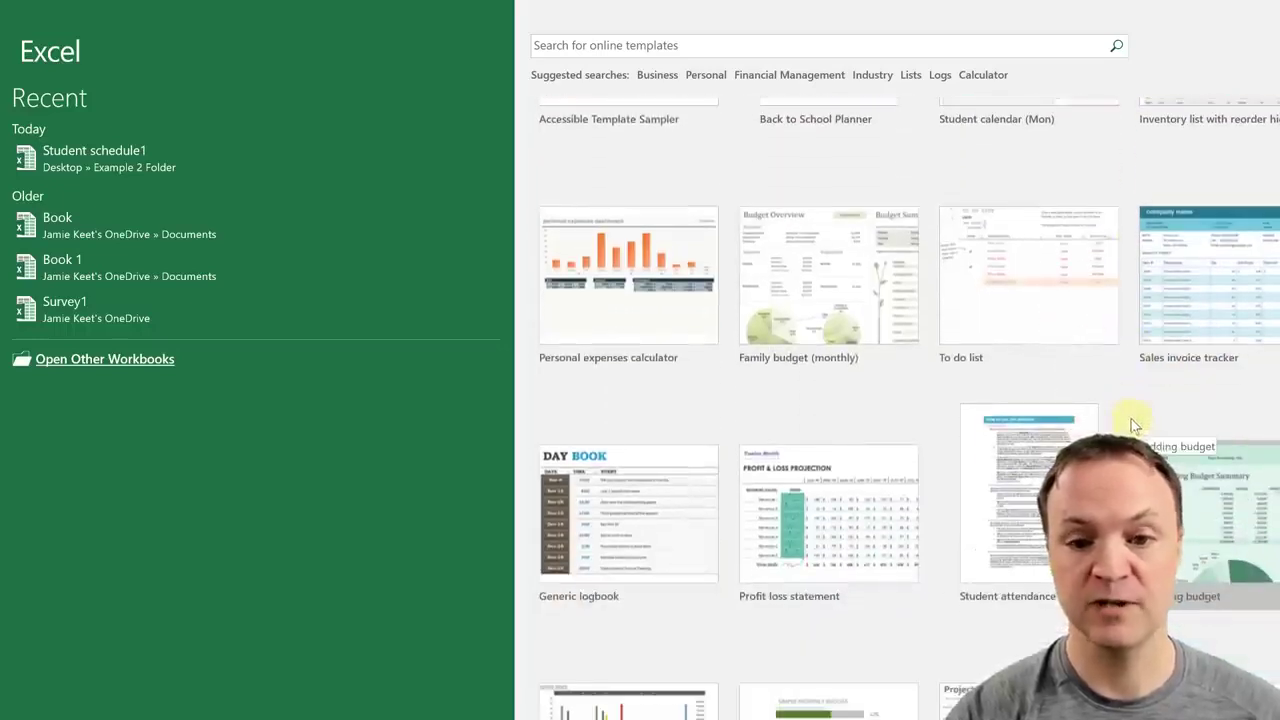
scroll(1138, 416, "up", 5)
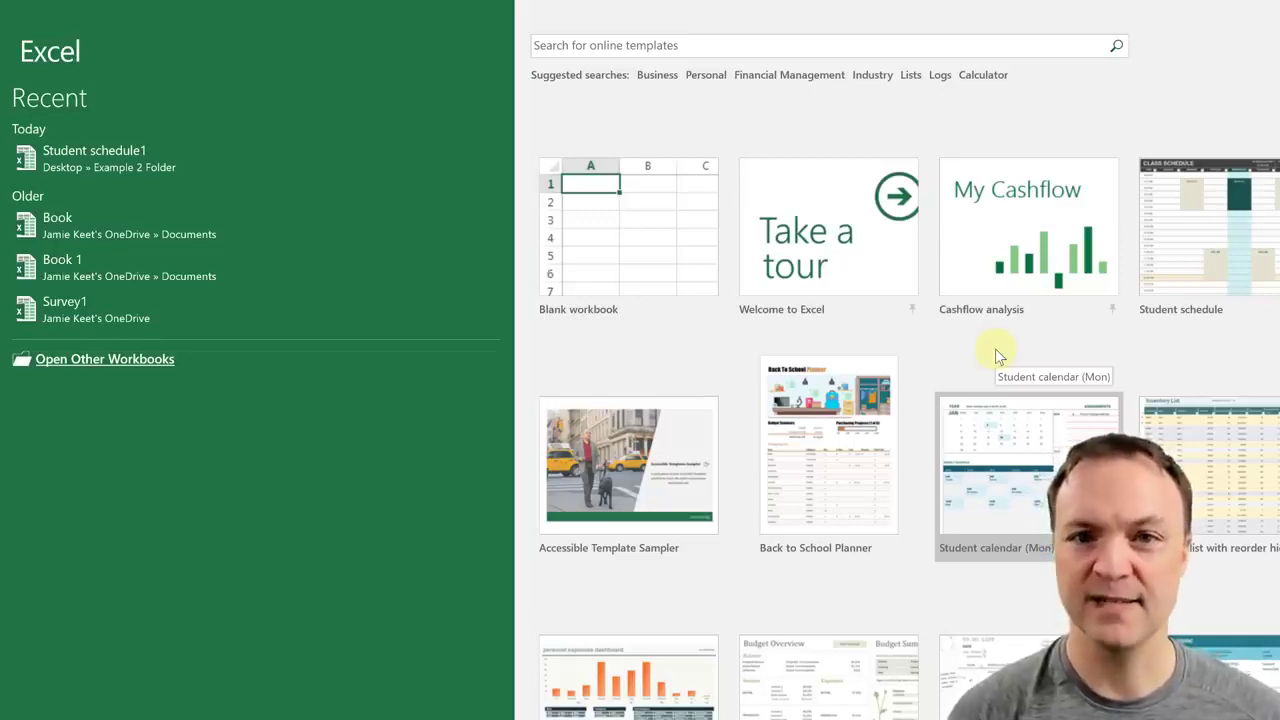
left_click(660, 228)
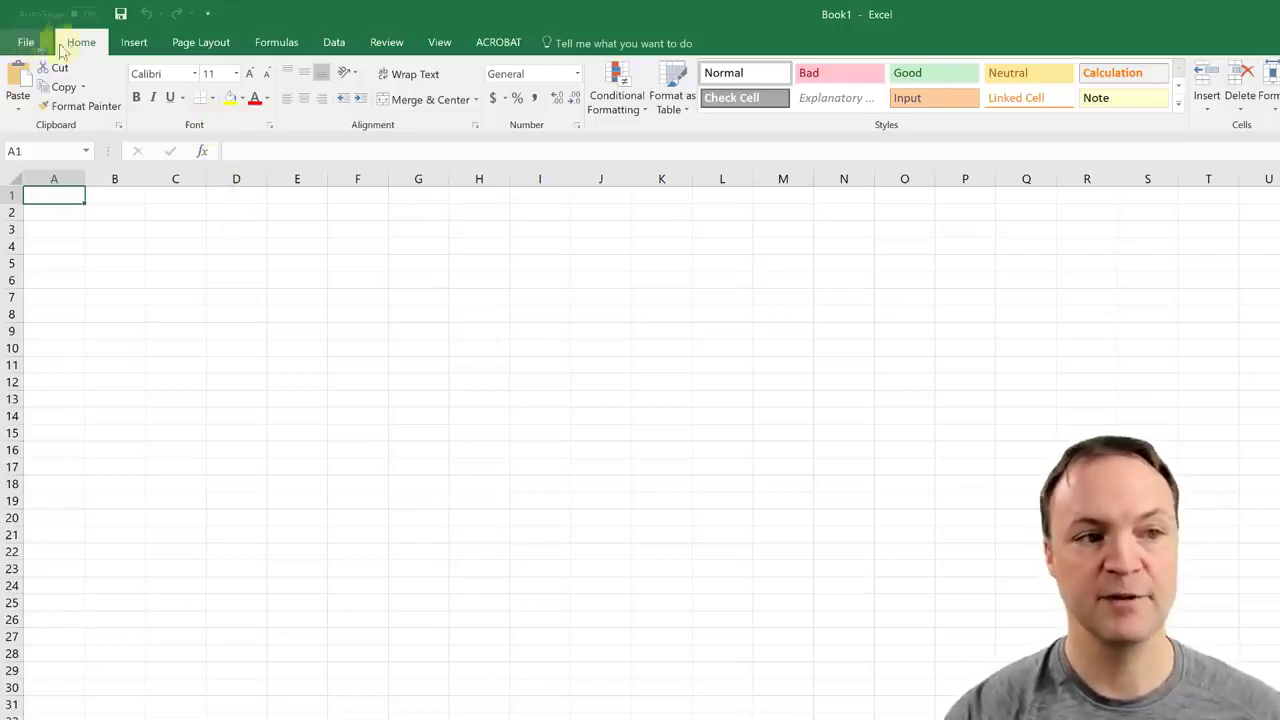
Step: Look through the command groups for inserting, page layout, formulas, data, reviewing, viewing, Acrobat and file handling
left_click(130, 45)
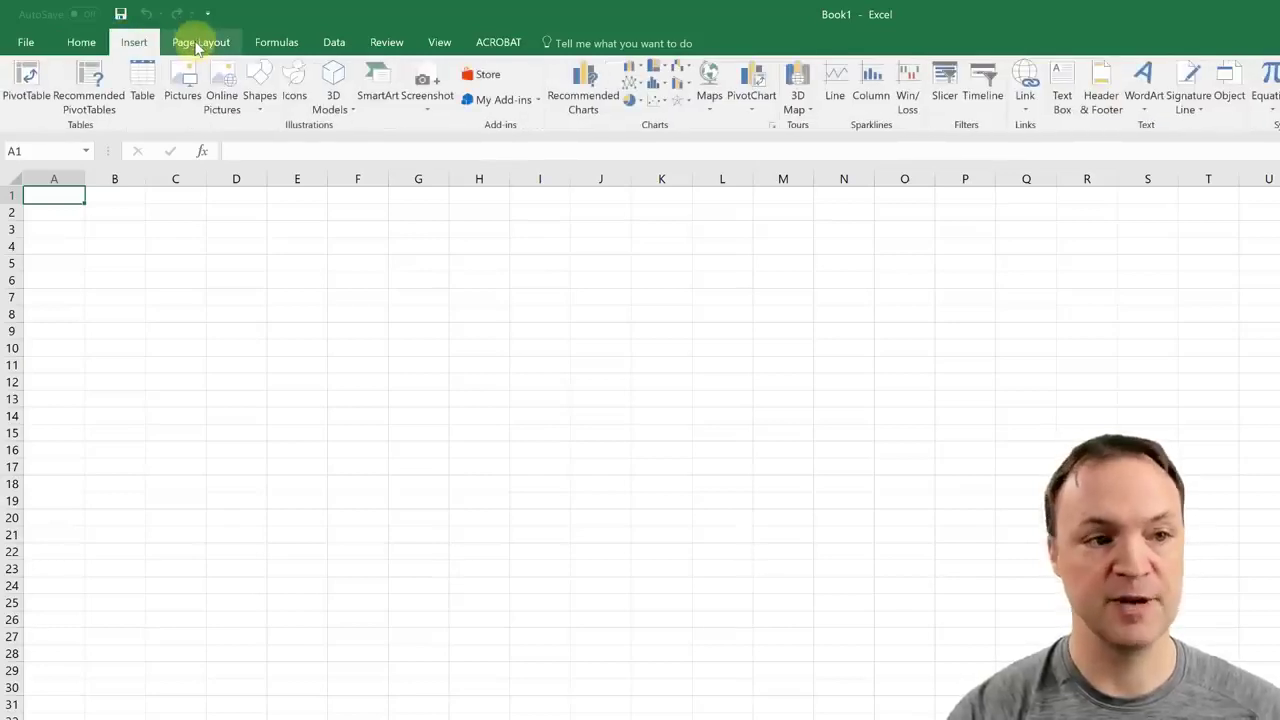
left_click(200, 43)
left_click(283, 45)
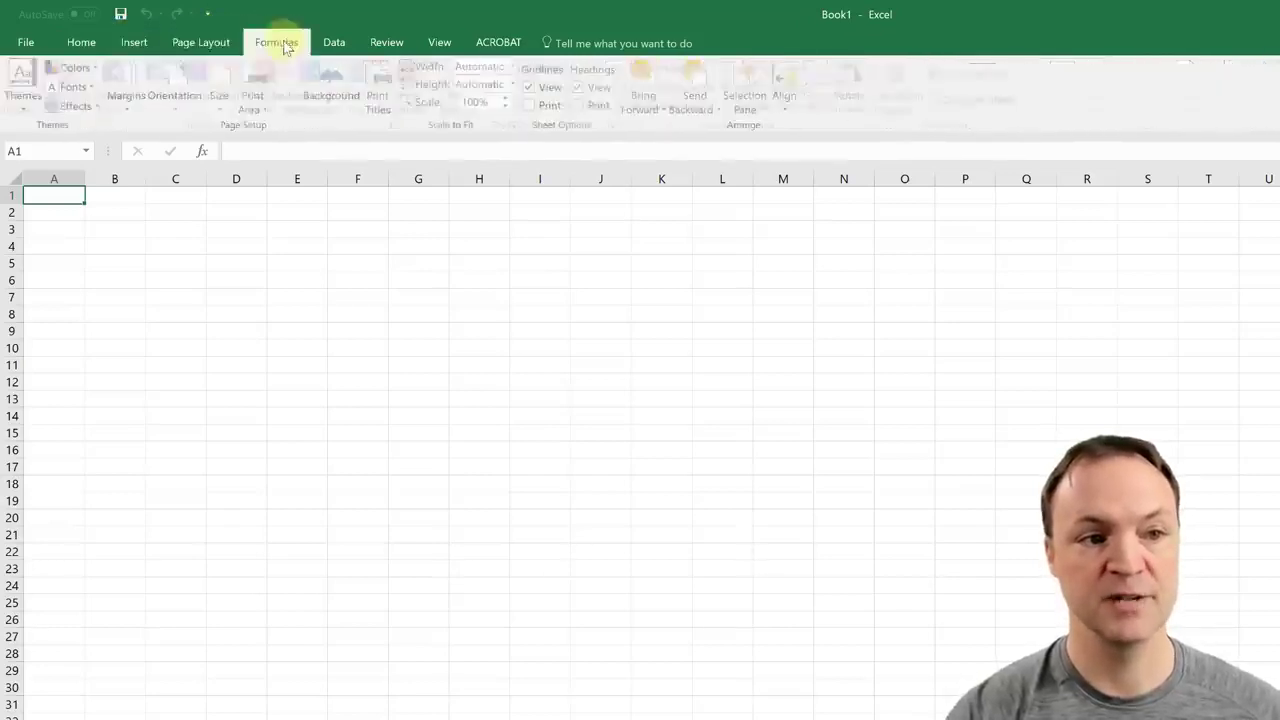
left_click(334, 42)
left_click(386, 42)
left_click(440, 45)
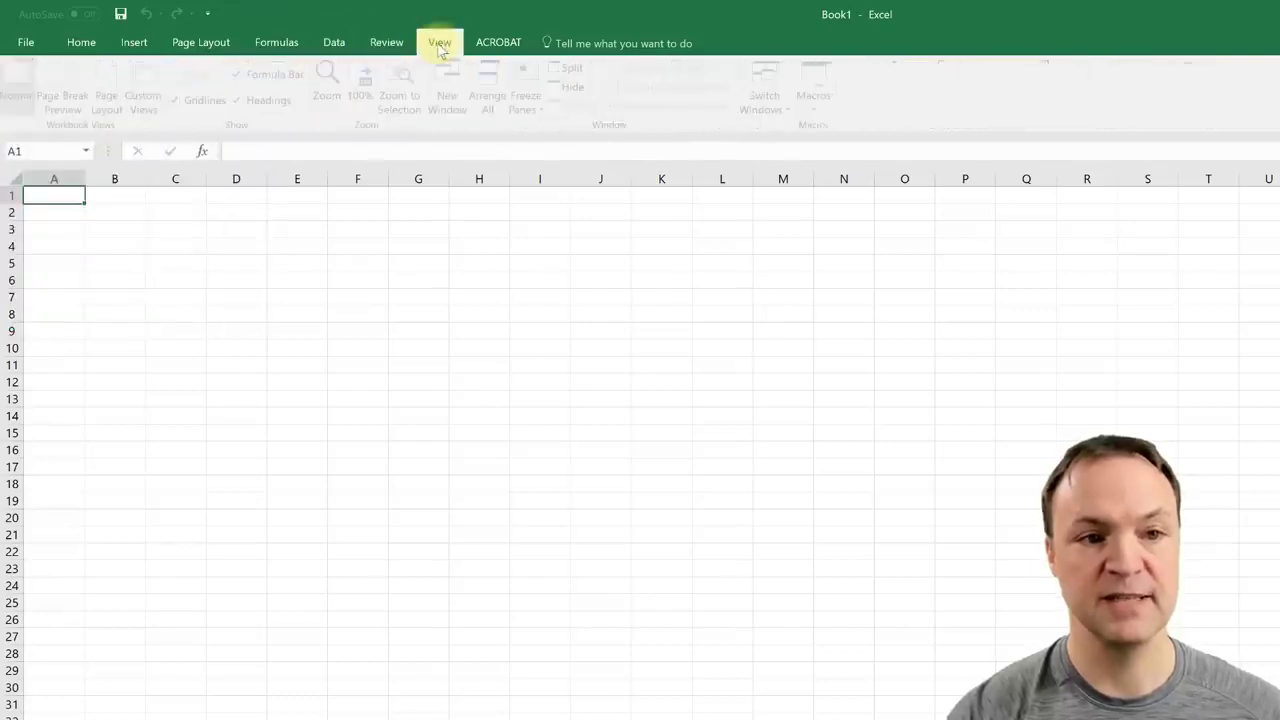
left_click(498, 42)
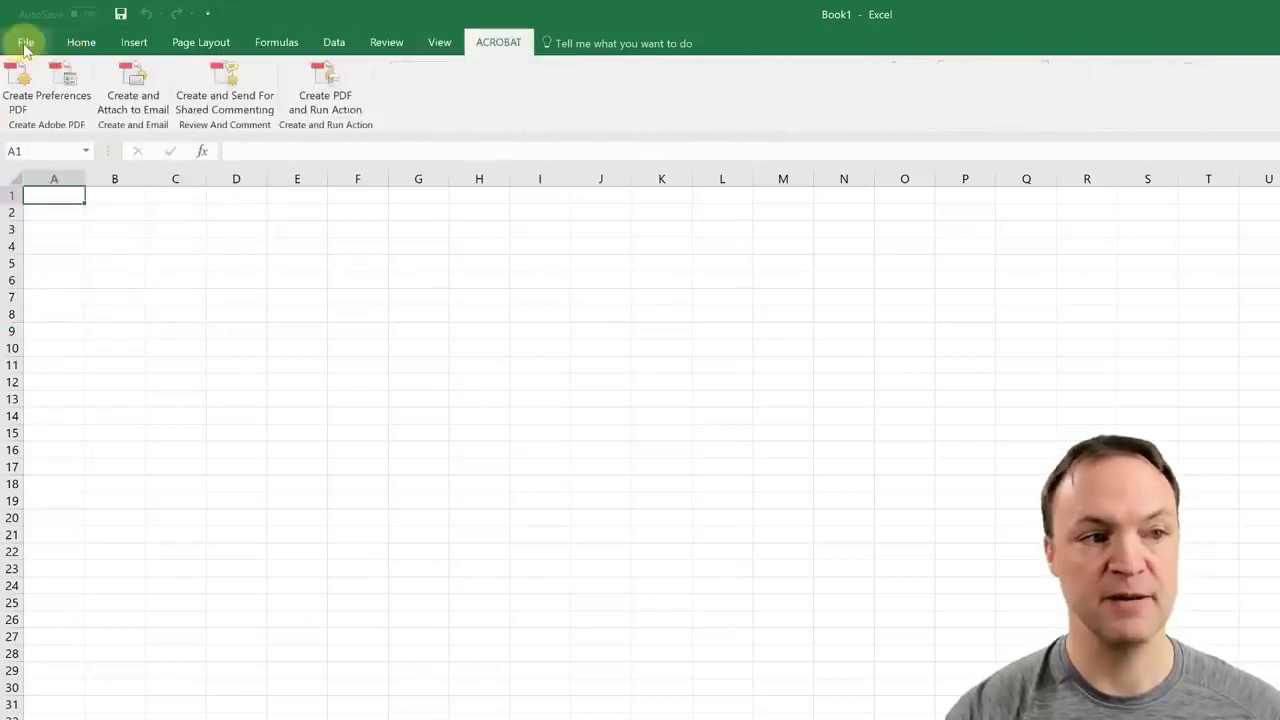
left_click(26, 45)
left_click(32, 32)
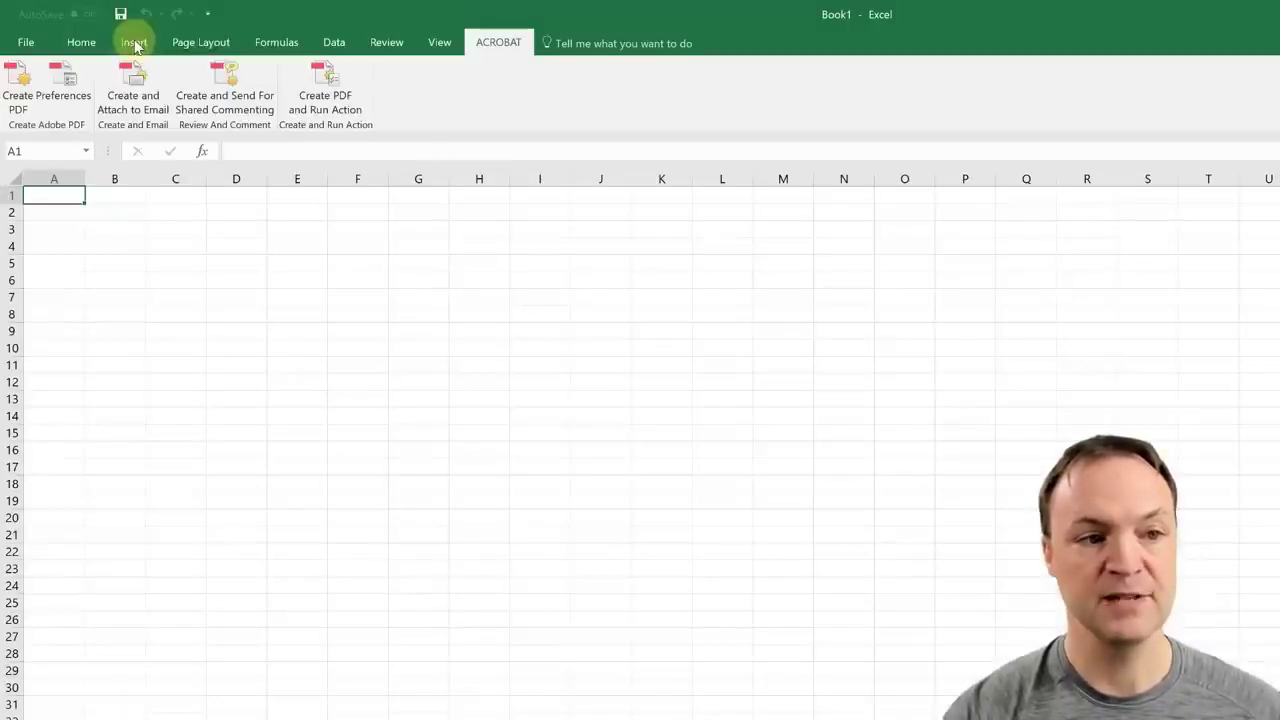
Step: View the full font settings in the Format Cells dialog and close it without changing anything
left_click(86, 45)
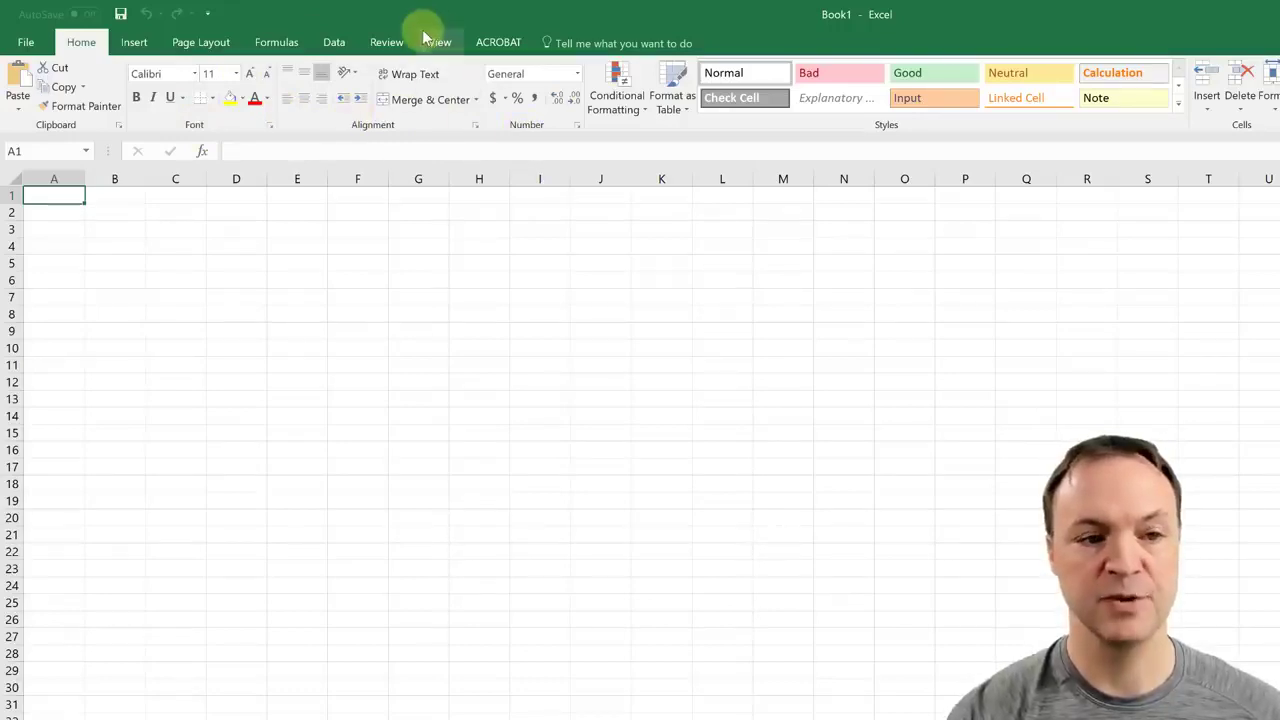
left_click(270, 127)
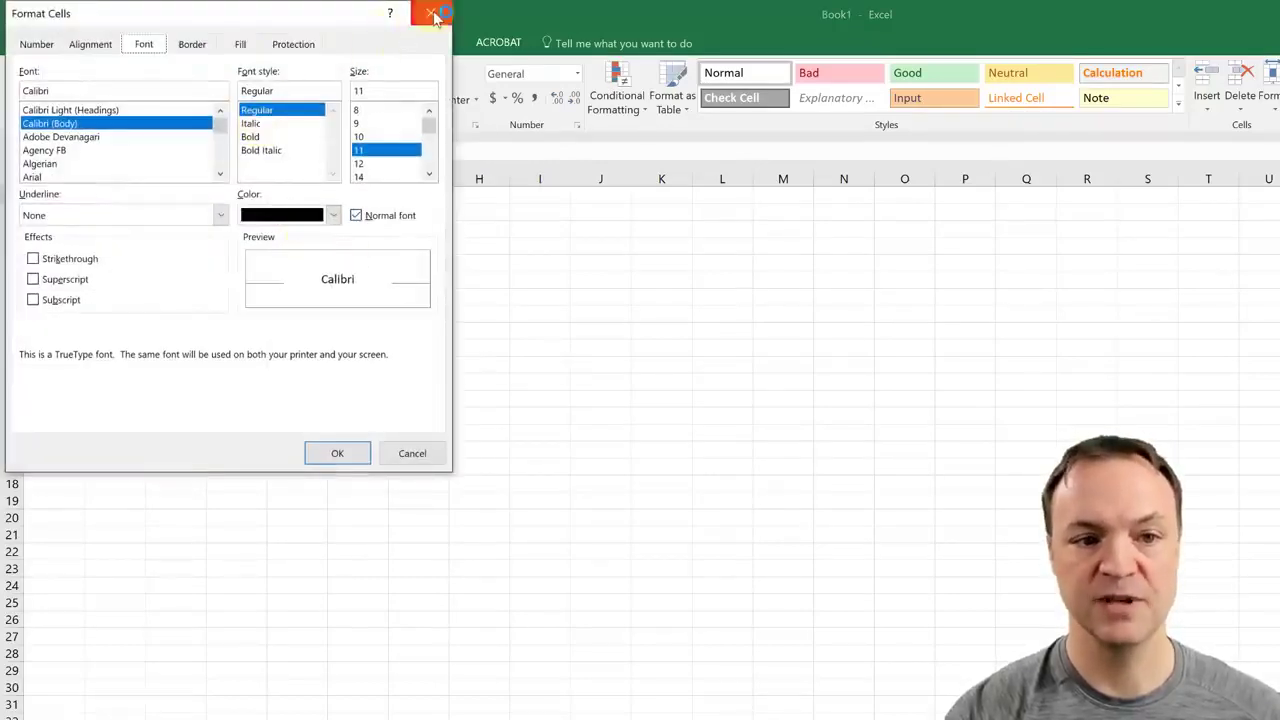
left_click(433, 14)
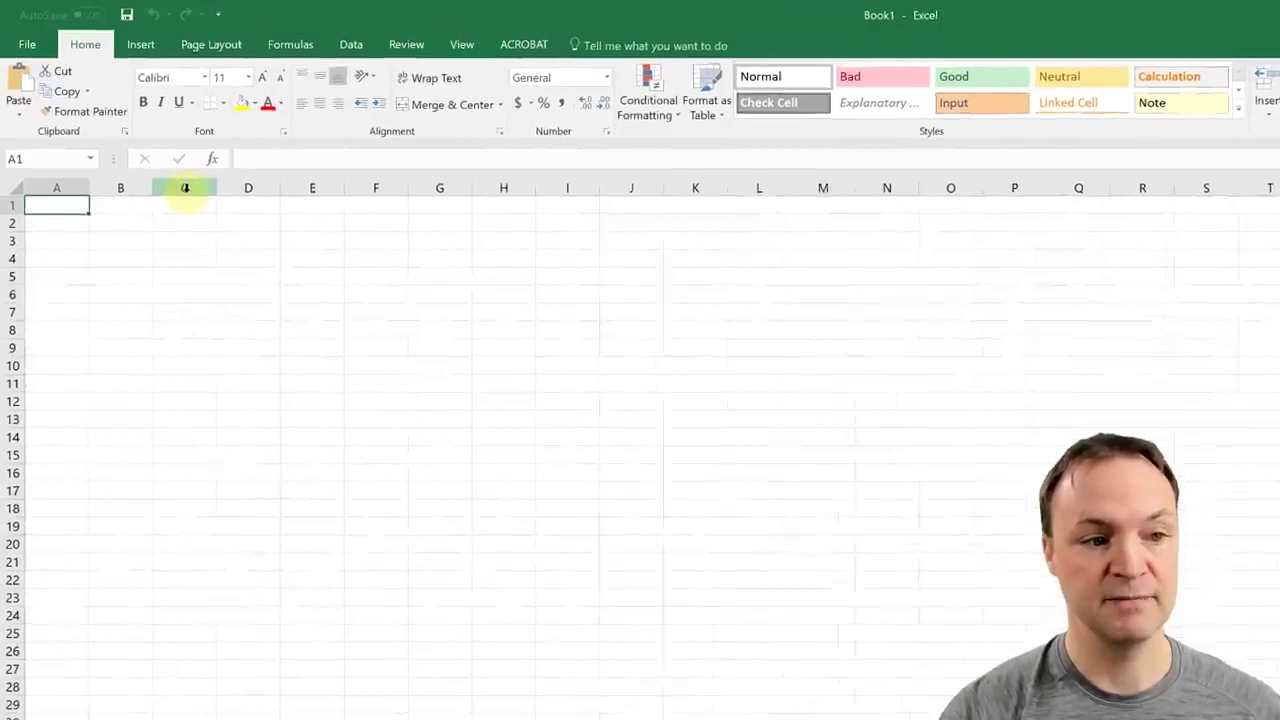
Step: Select the whole of column C and the whole of row 4 in turn, and look over the rows further down
left_click(185, 188)
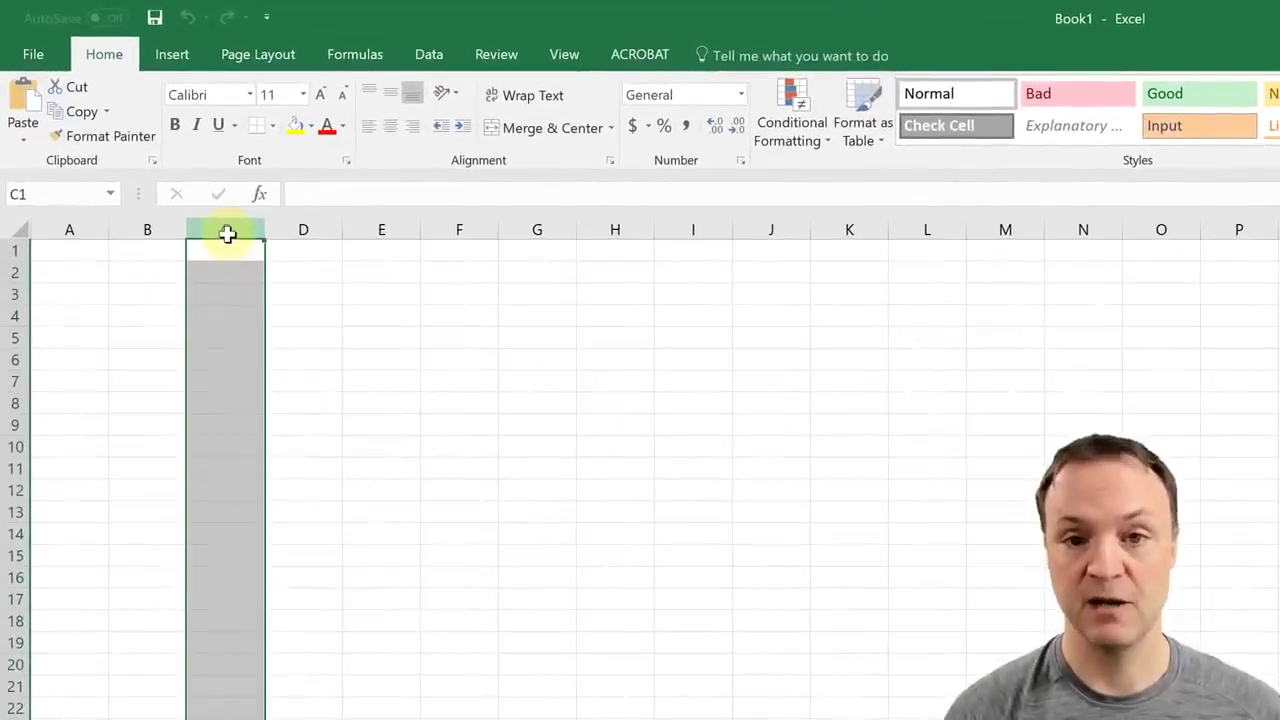
left_click(20, 318)
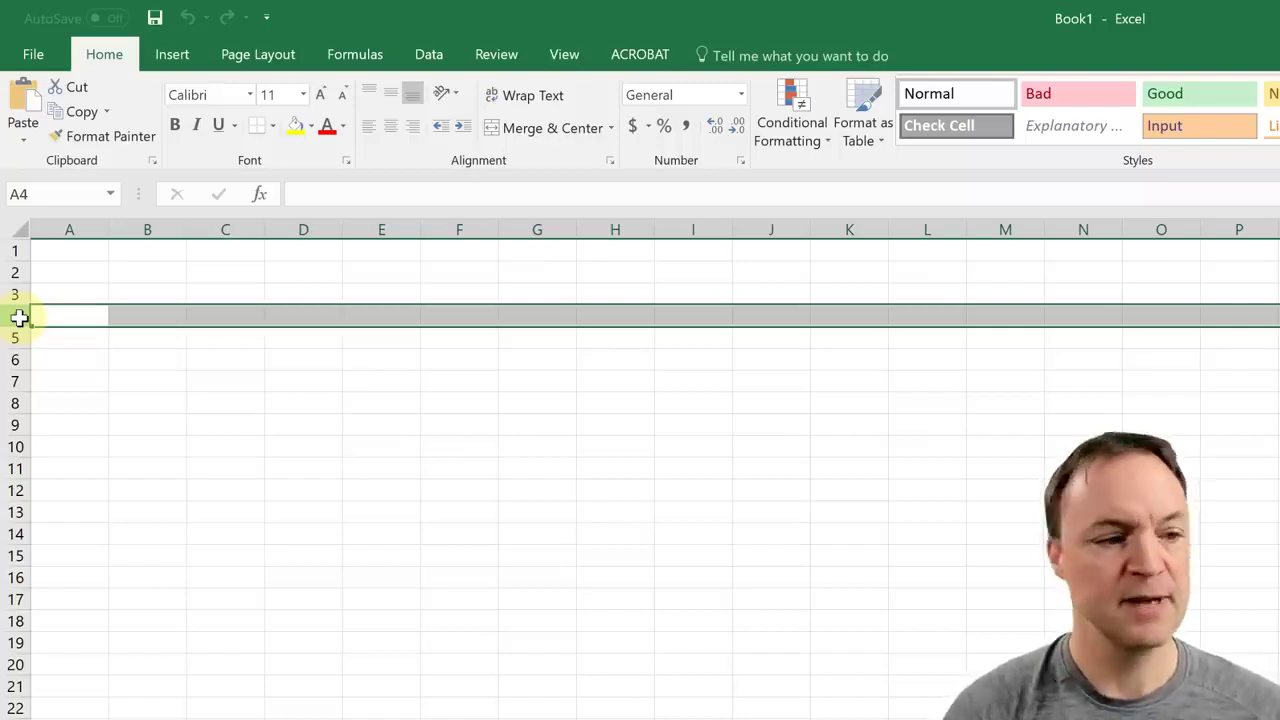
scroll(410, 585, "down", 4)
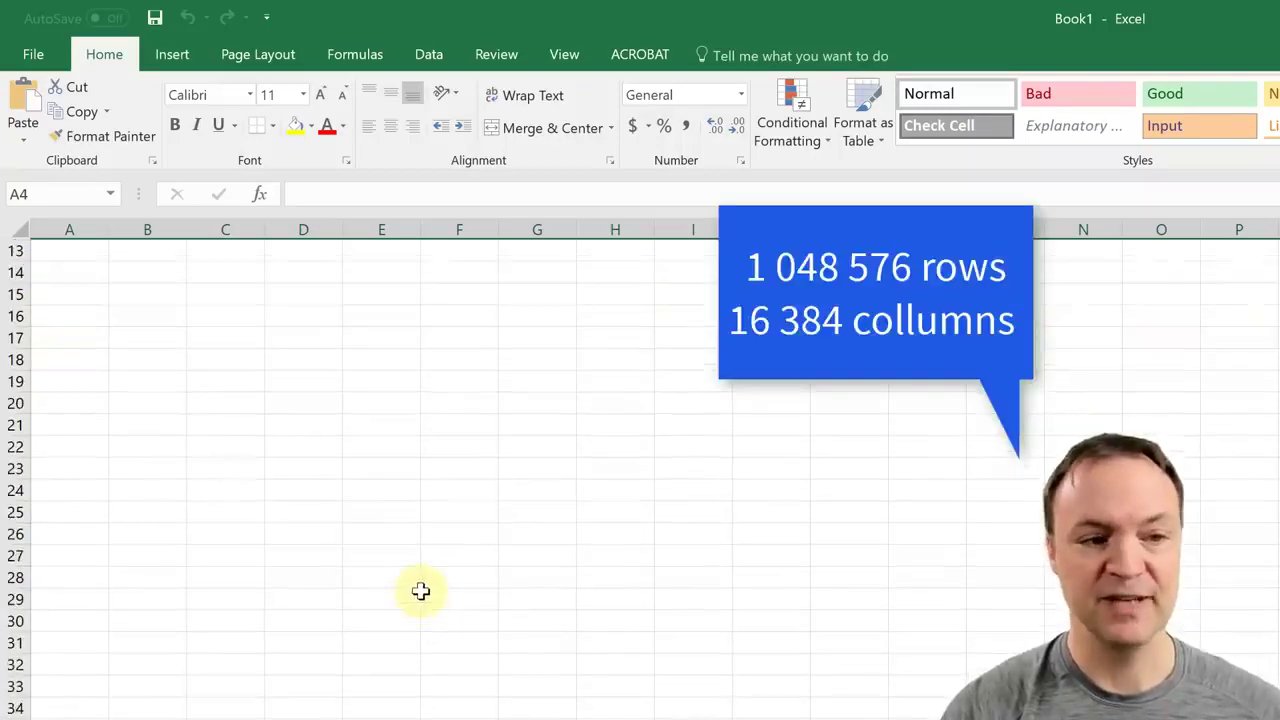
scroll(421, 589, "up", 4)
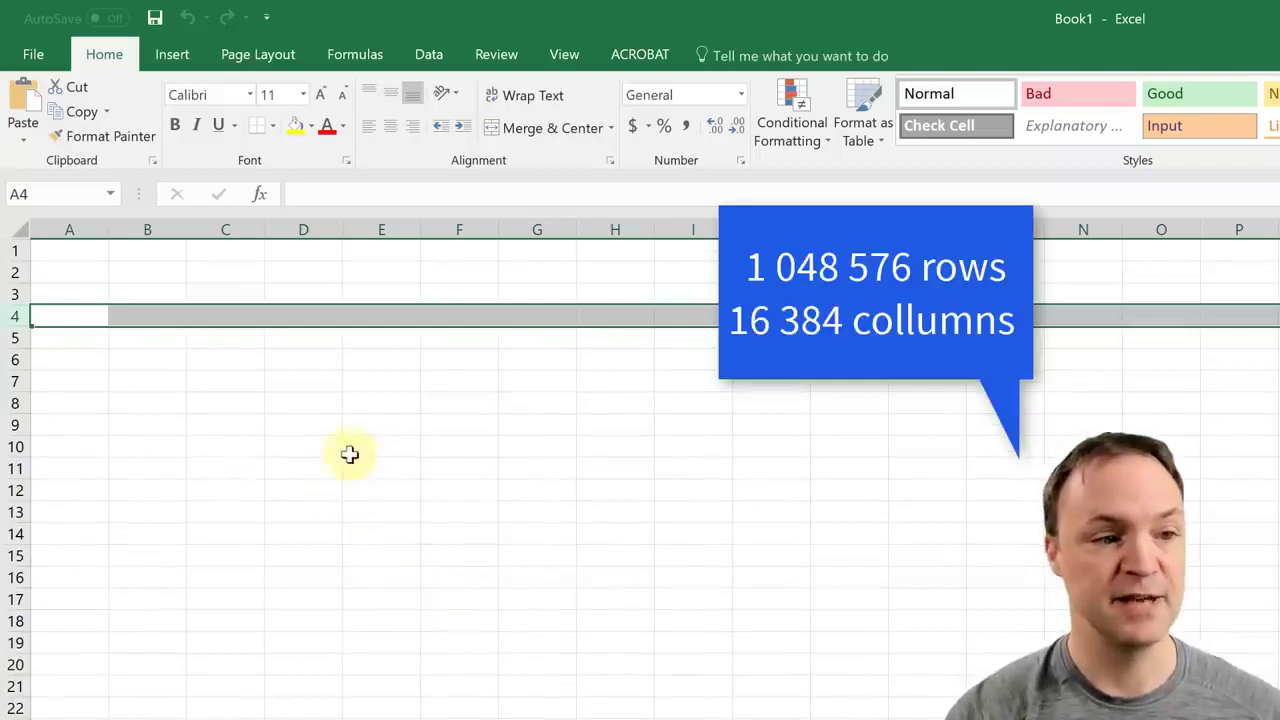
Step: Select cell C3, its whole row and column, and cells F6 and C7 in turn to check how cell references work
left_click(241, 294)
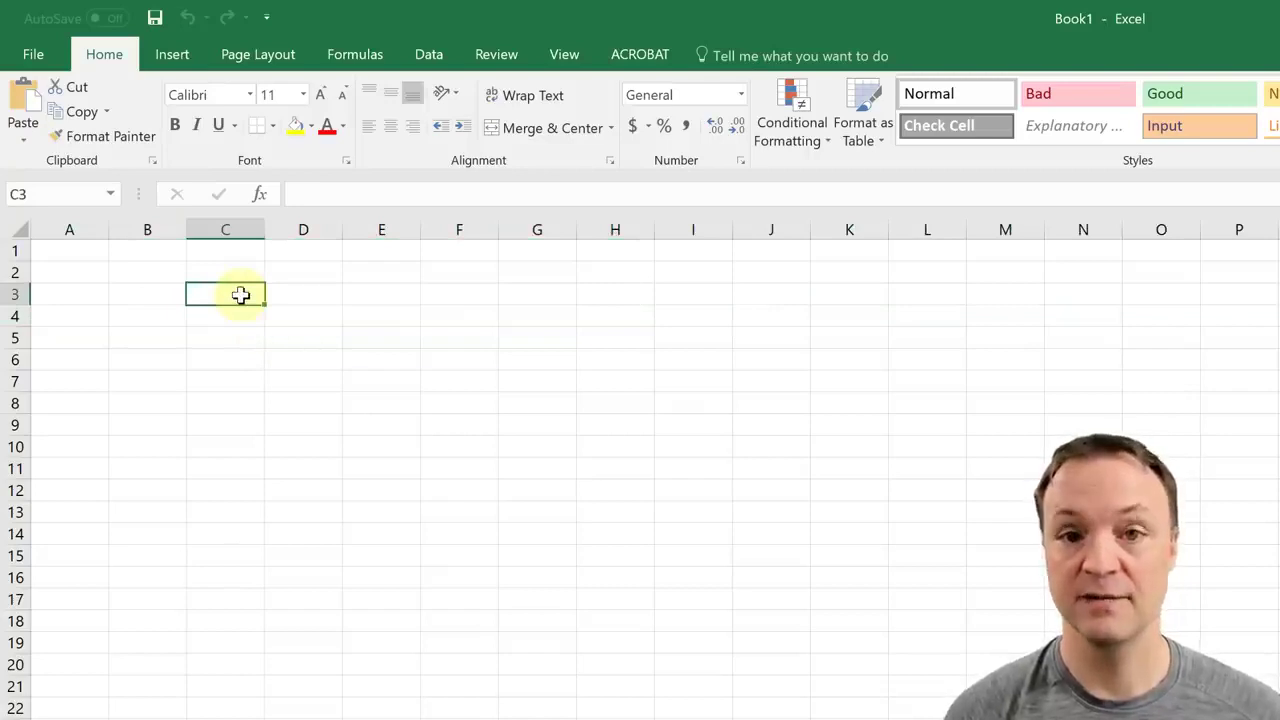
left_click(12, 295)
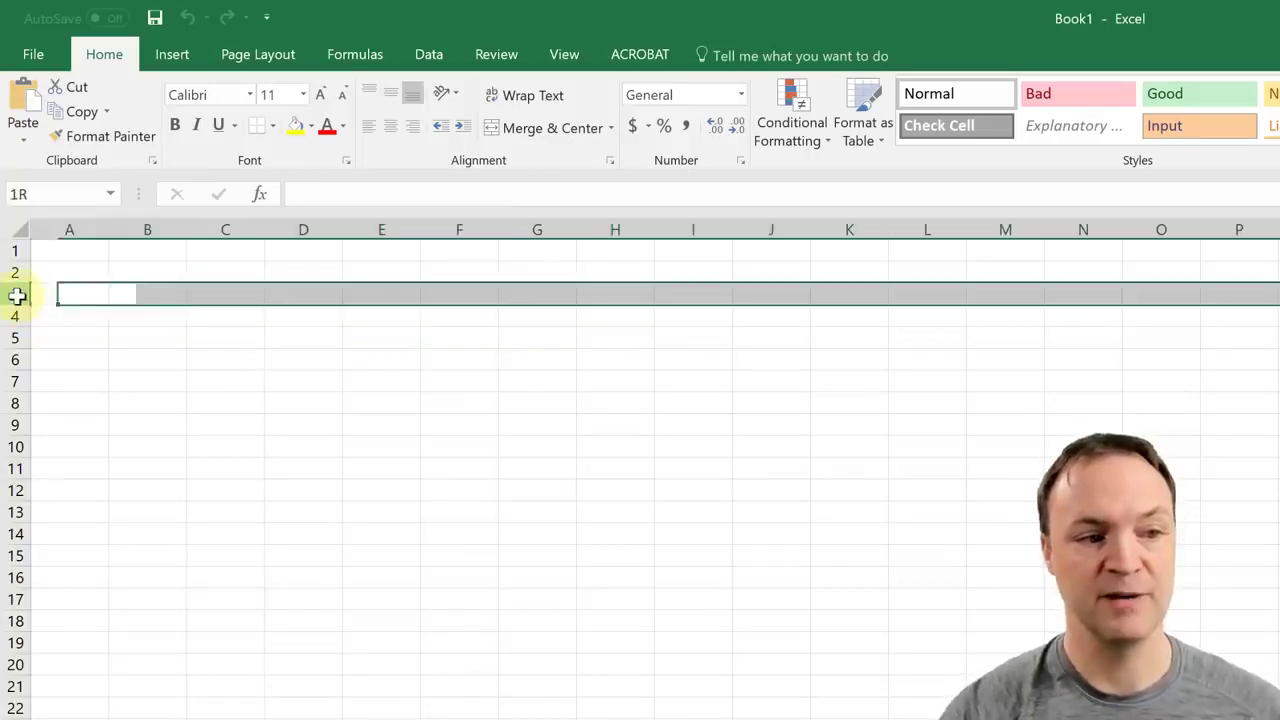
left_click(234, 230)
left_click(234, 299)
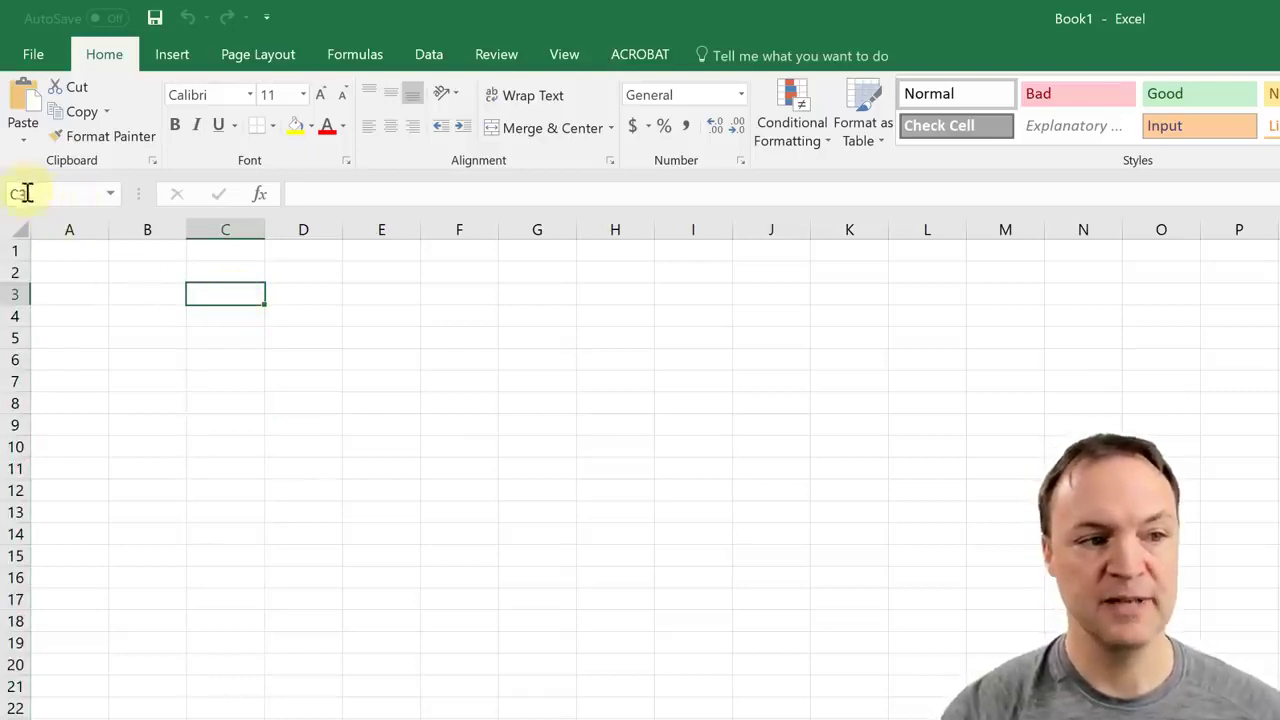
left_click(438, 358)
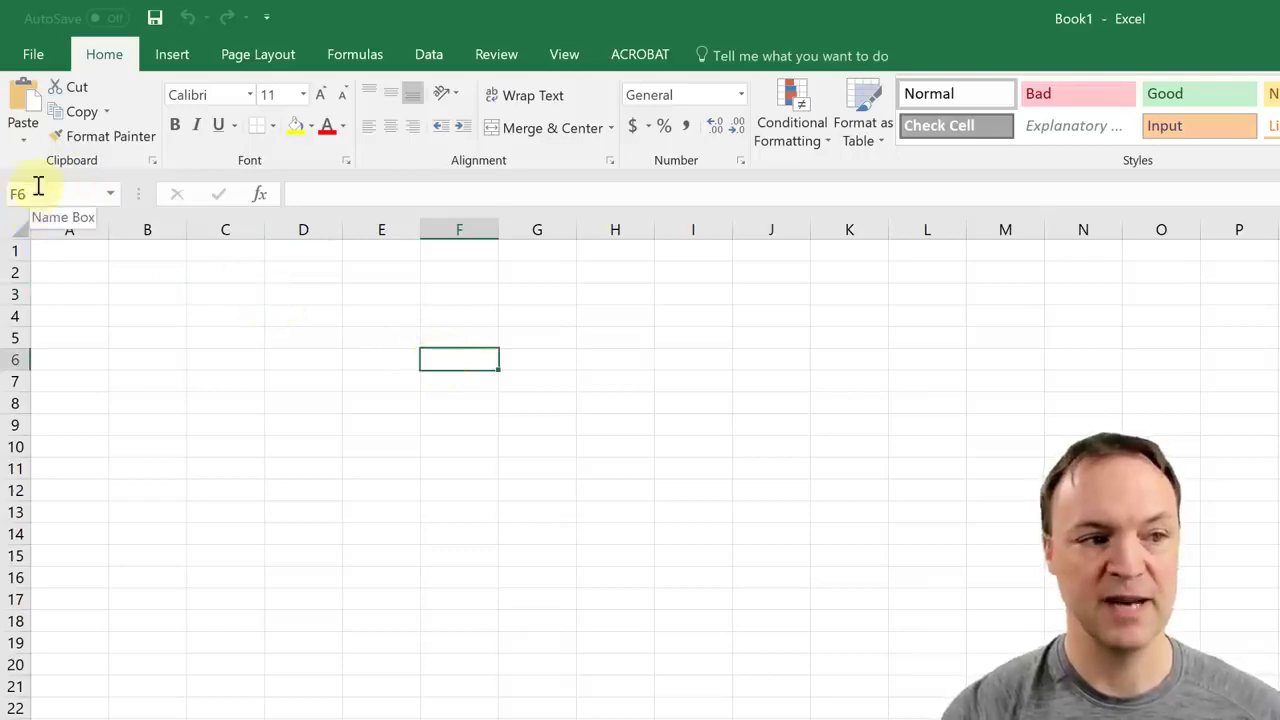
left_click(236, 375)
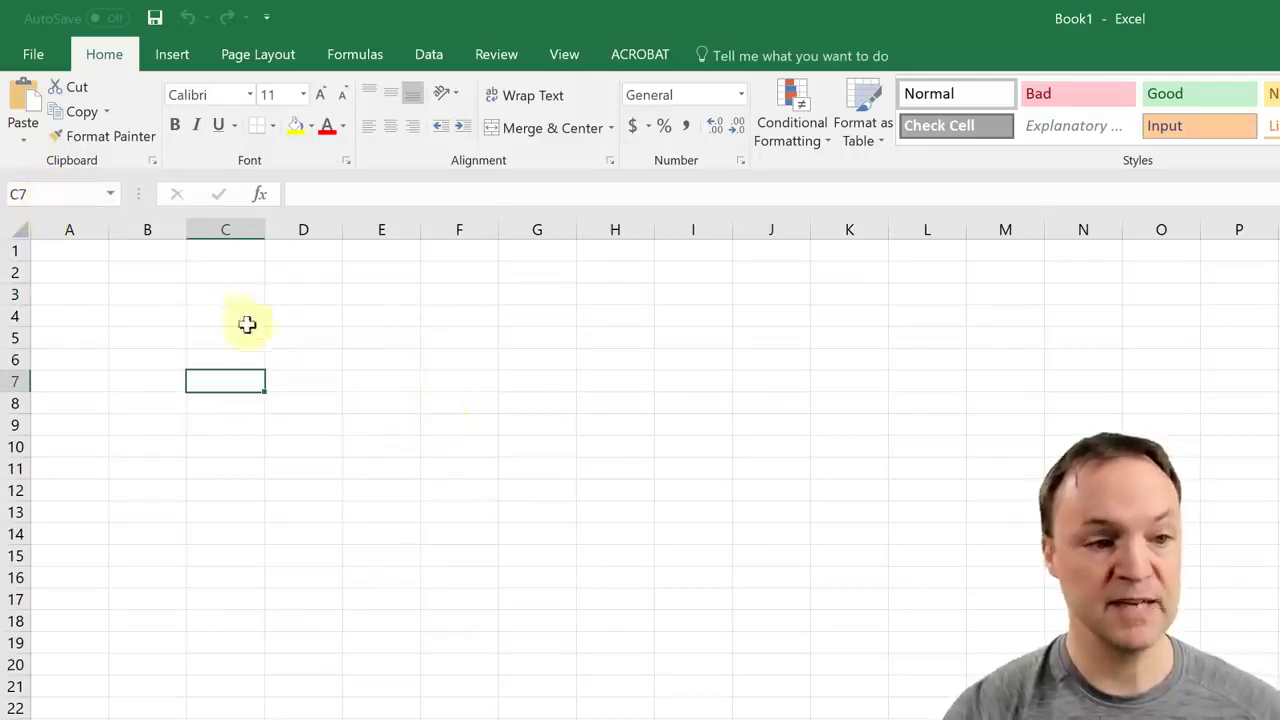
Step: Select the cell range C4:K17 and clear the selection
left_click_drag(225, 317, 826, 591)
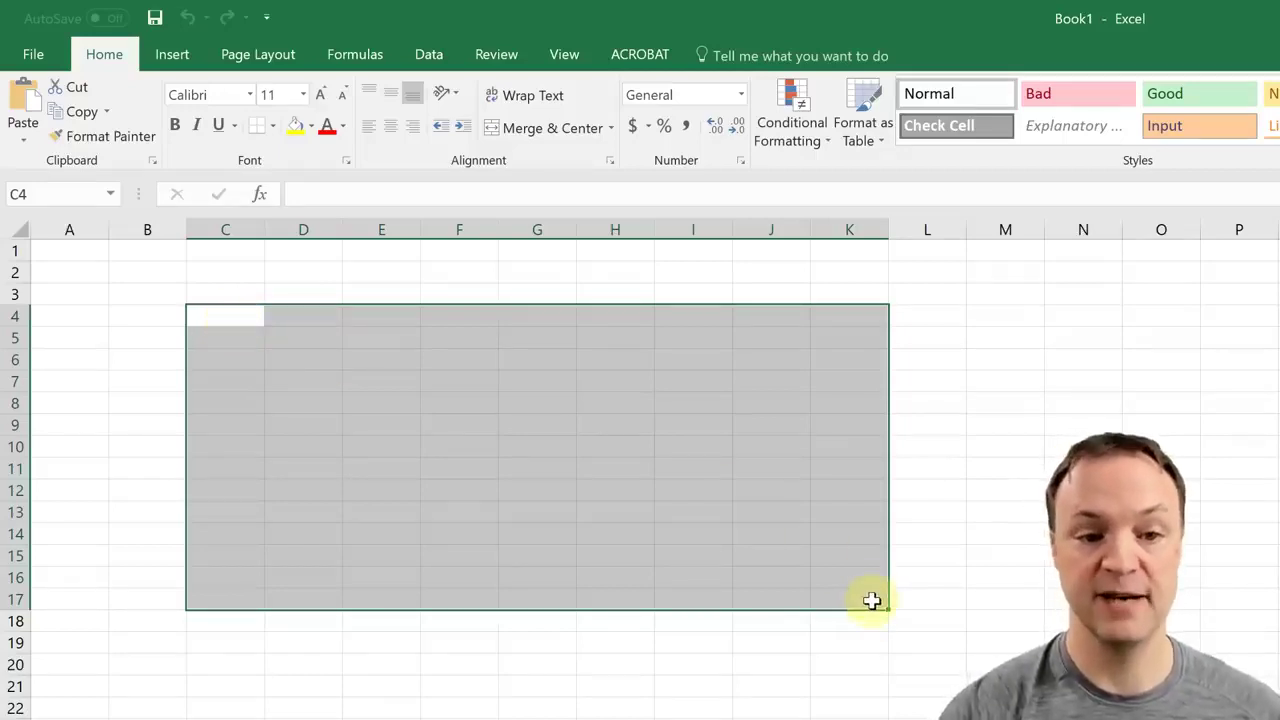
left_click(768, 668)
left_click(468, 412)
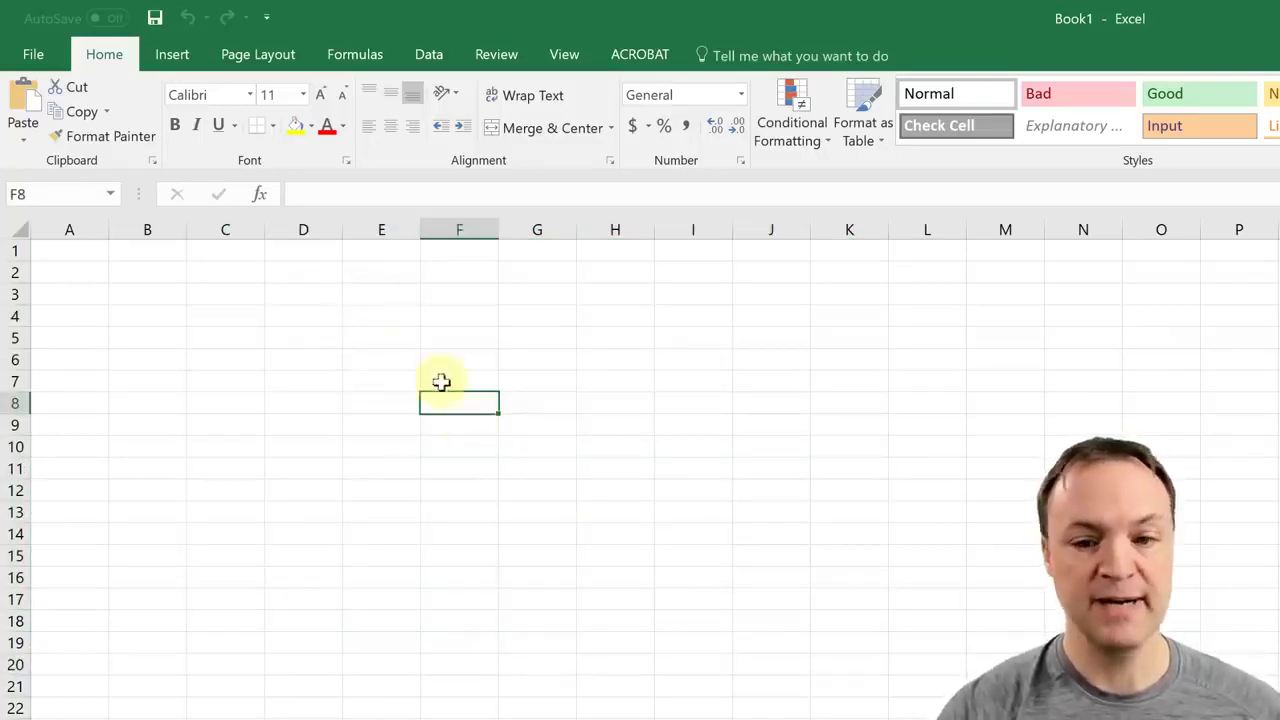
Step: Enter "Hi" in cell E5 through the formula bar and reselect the cell to check its content
left_click(383, 341)
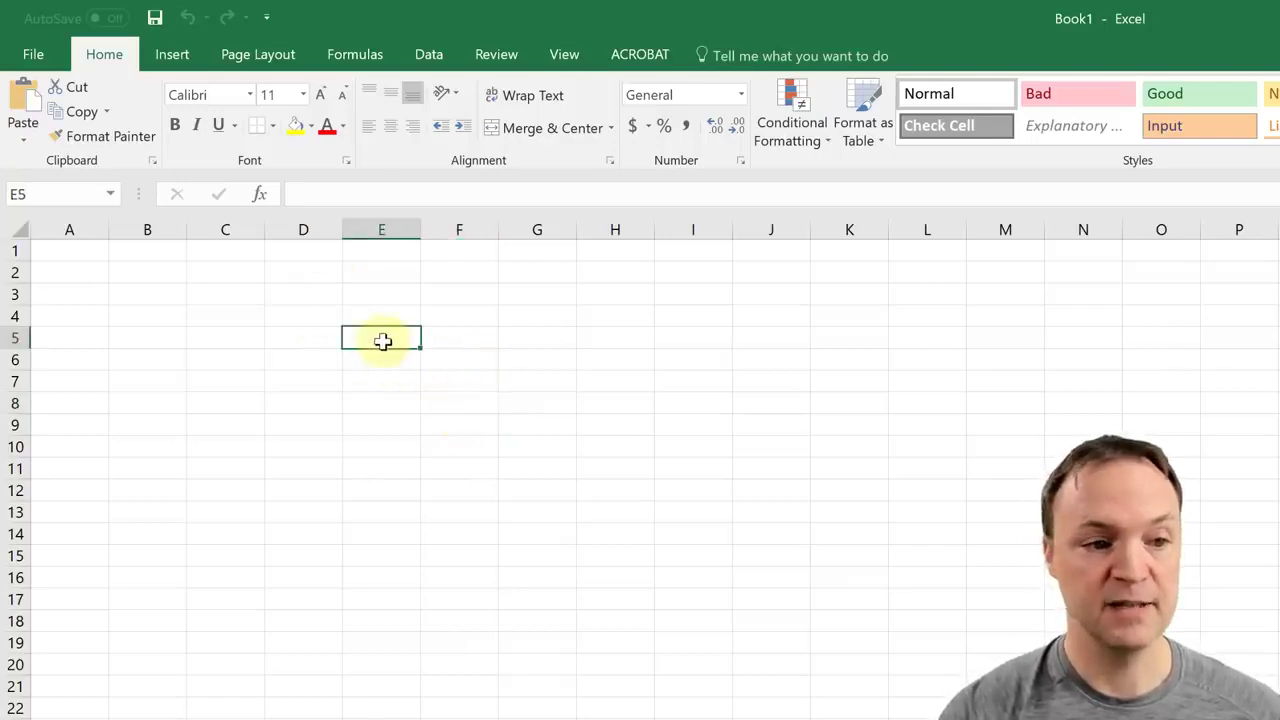
left_click(331, 193)
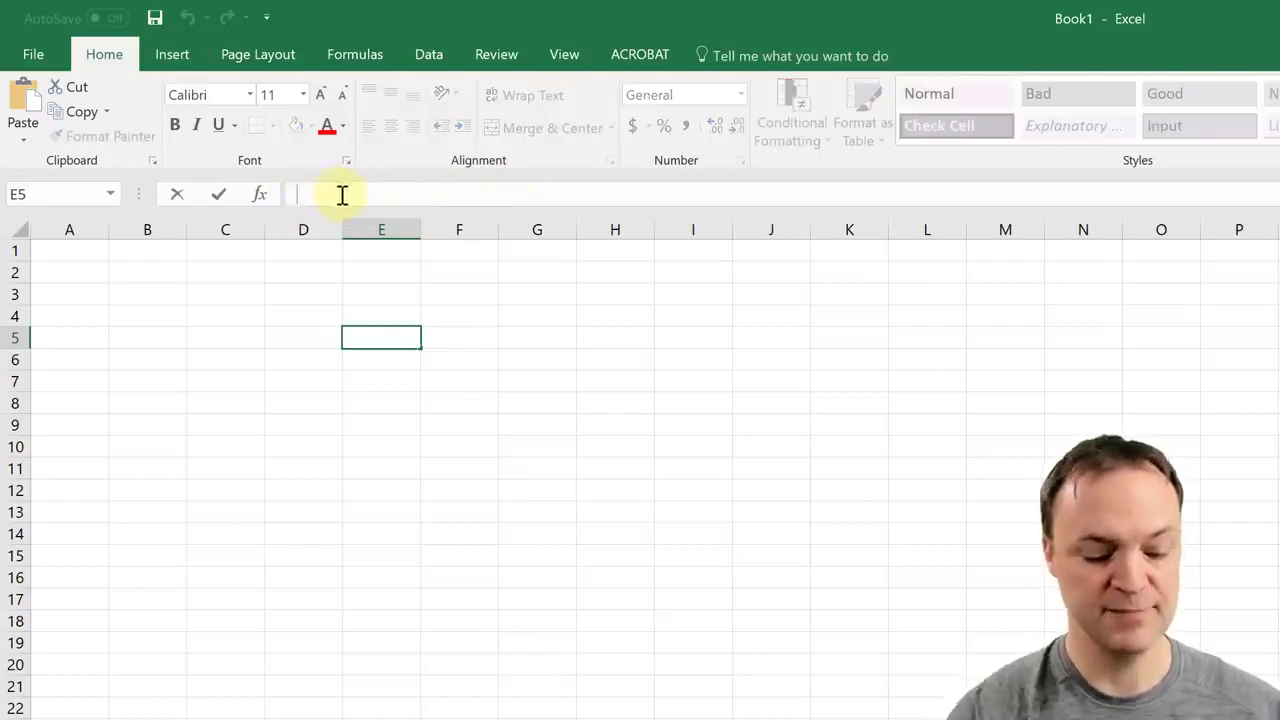
type("Hi")
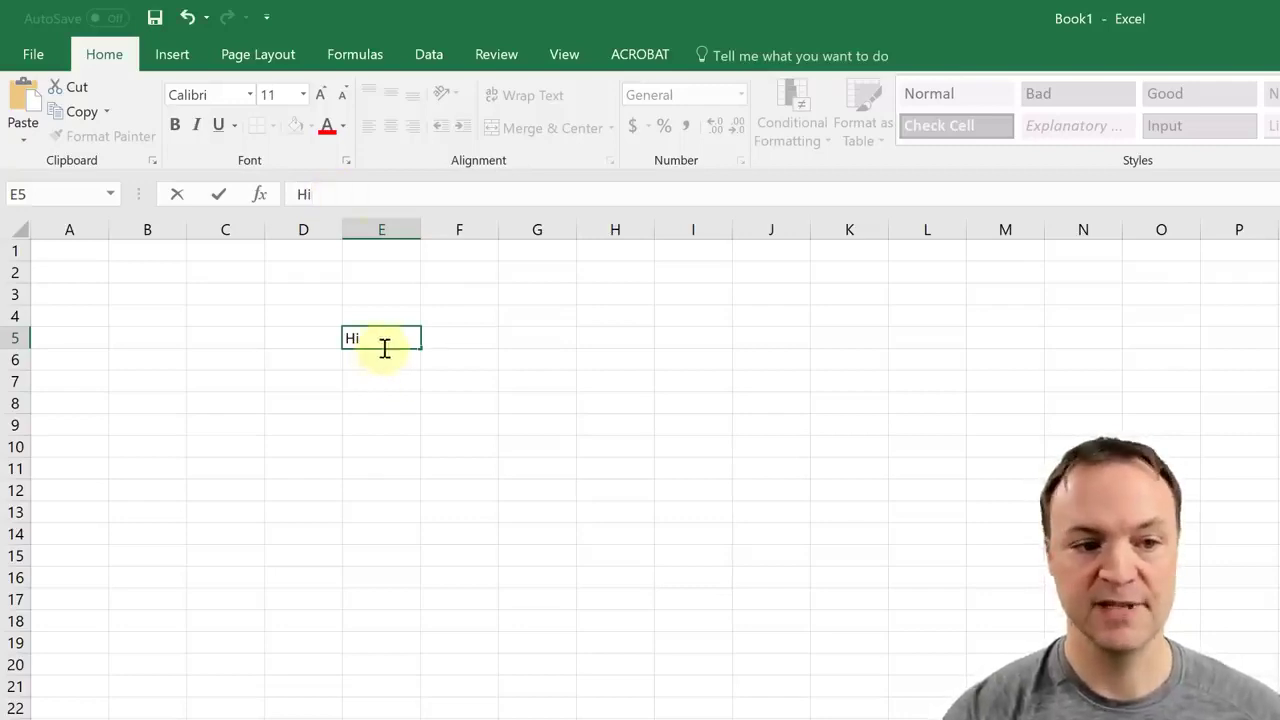
left_click(444, 343)
left_click(360, 338)
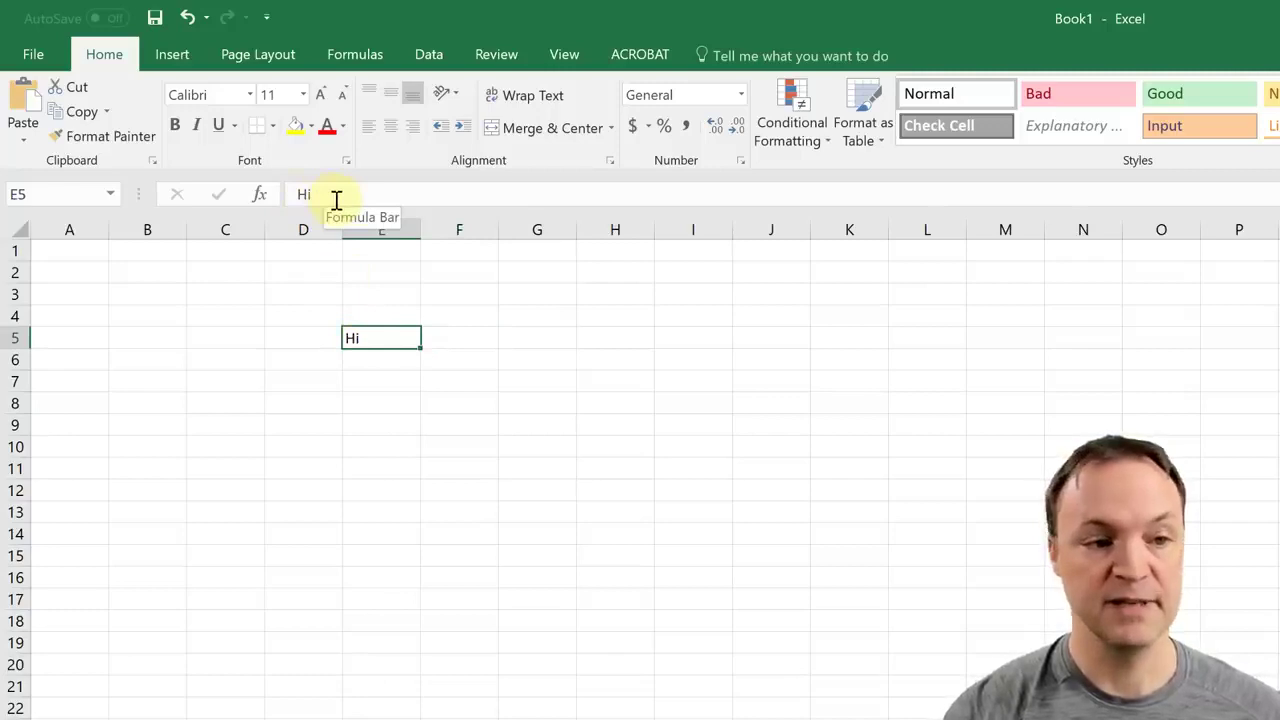
Step: Enter "Hello" directly in cell F5, beside the "Hi" cell
left_click(458, 340)
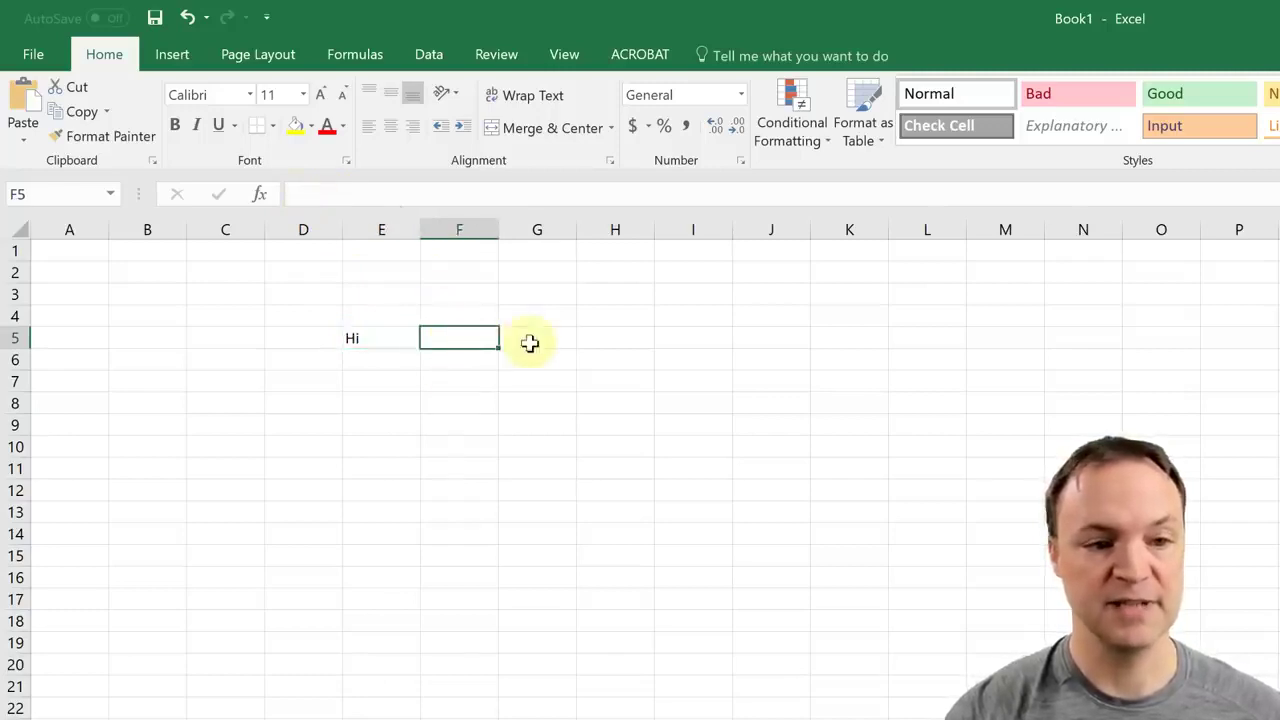
left_click(530, 343)
left_click(428, 338)
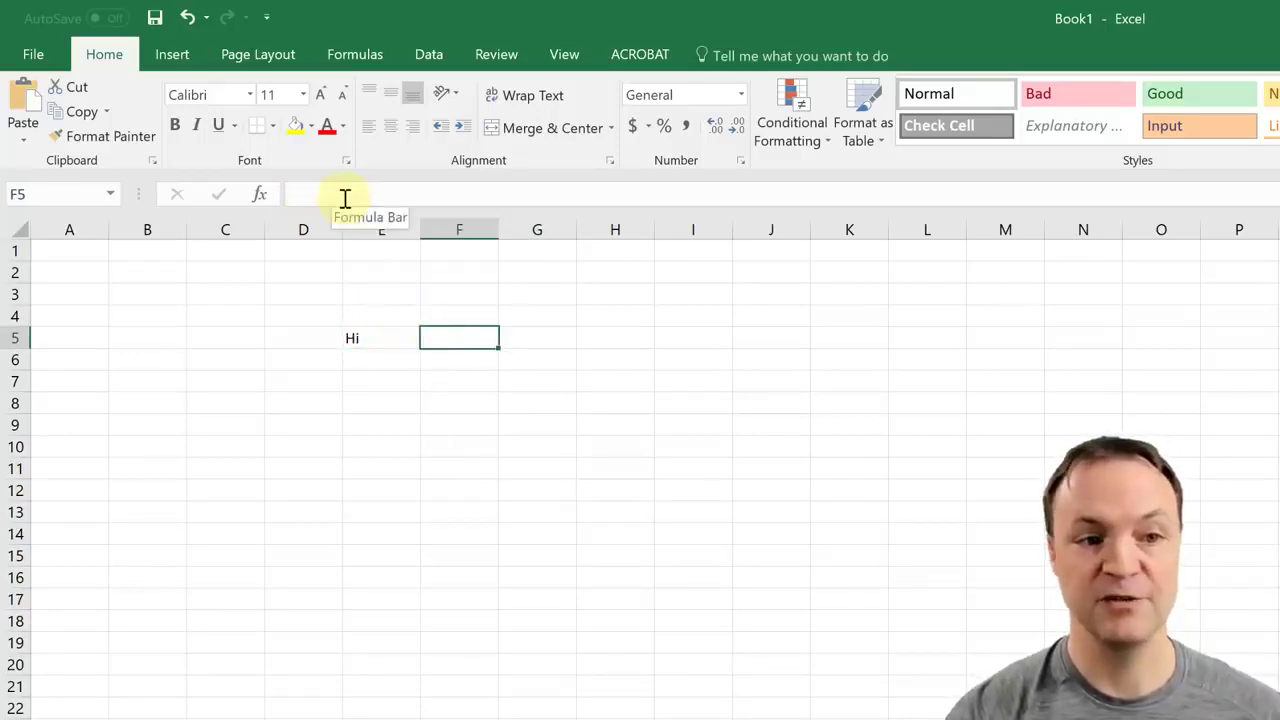
double_click(455, 339)
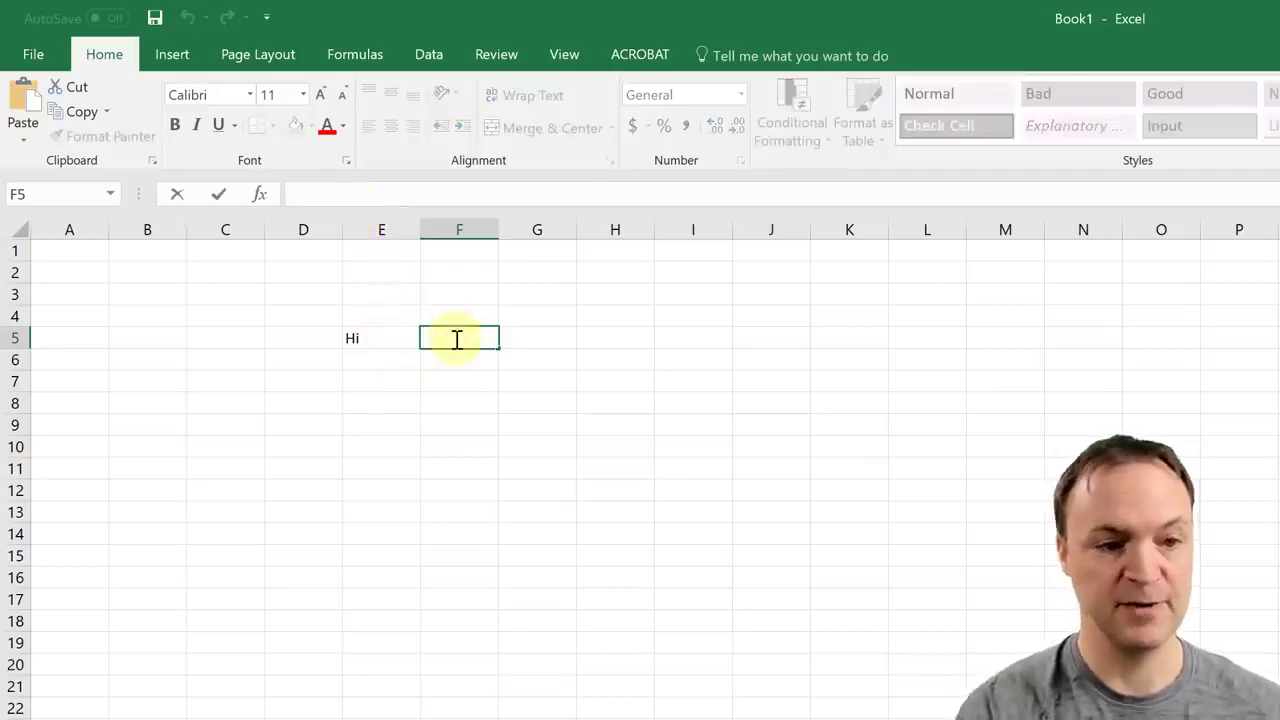
type("Hello")
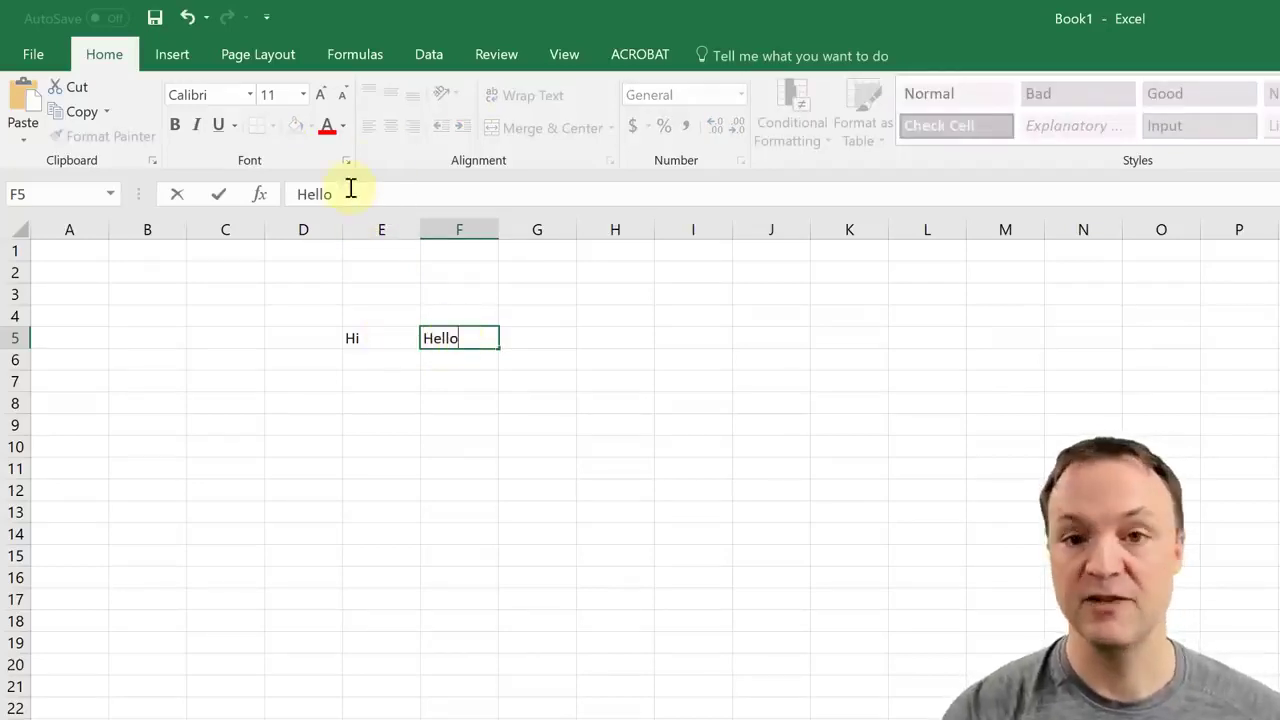
left_click(497, 476)
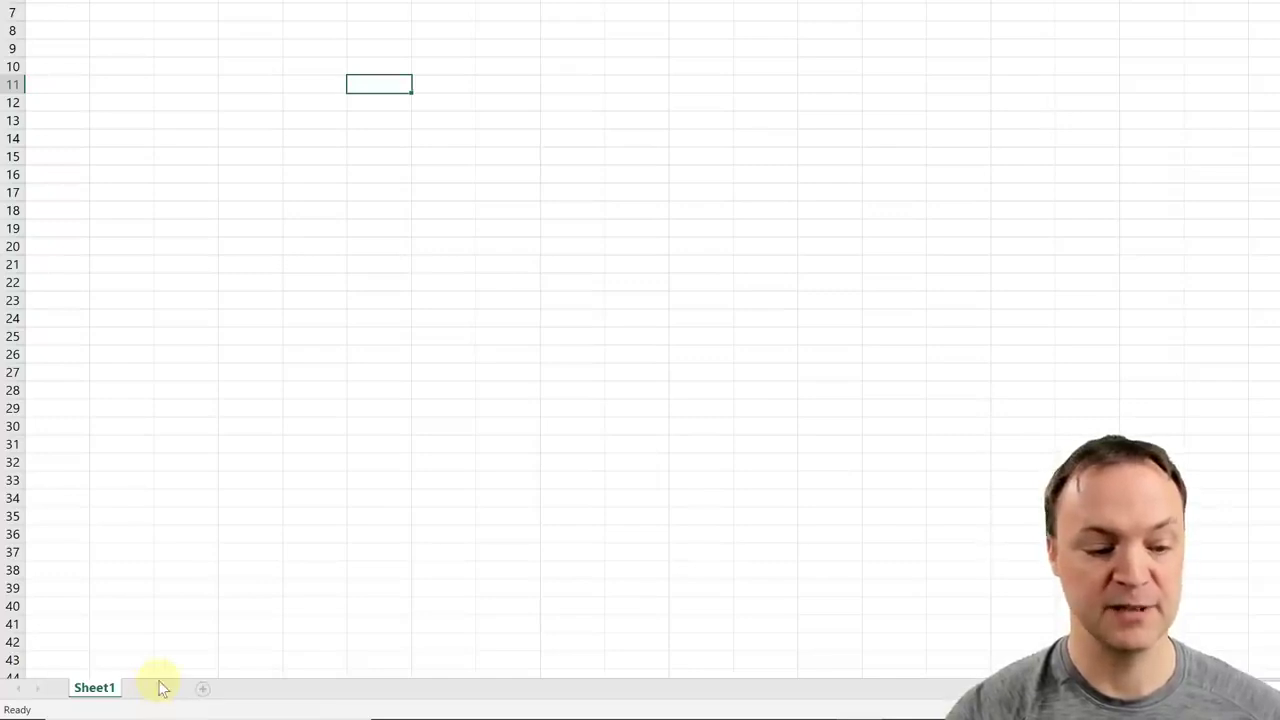
Step: Add two new worksheets to the workbook and go back to Sheet1
left_click(158, 690)
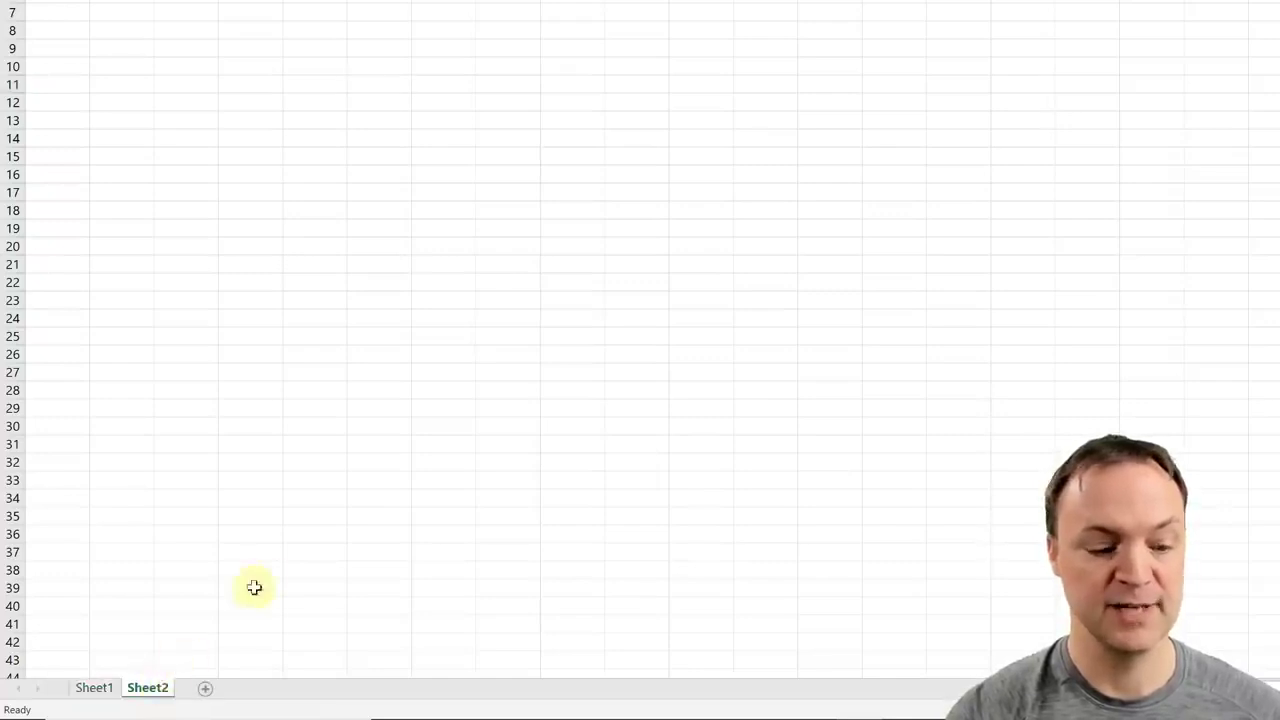
left_click(206, 689)
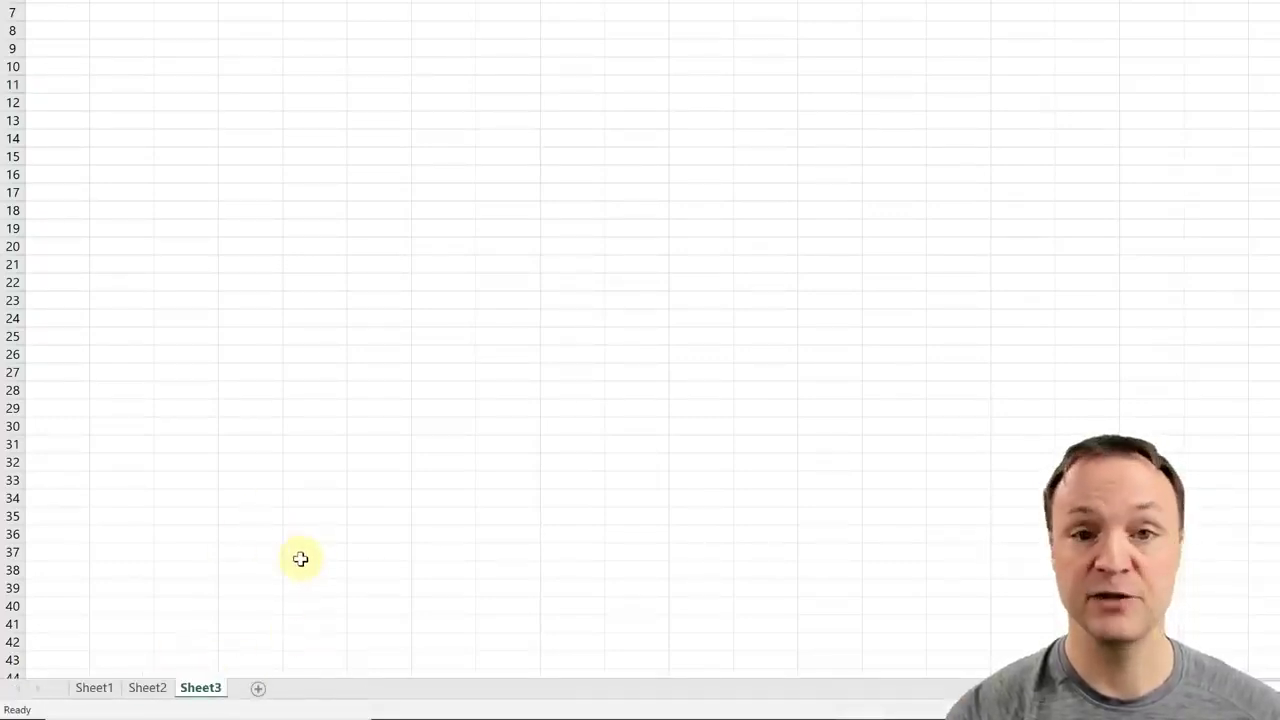
left_click(96, 689)
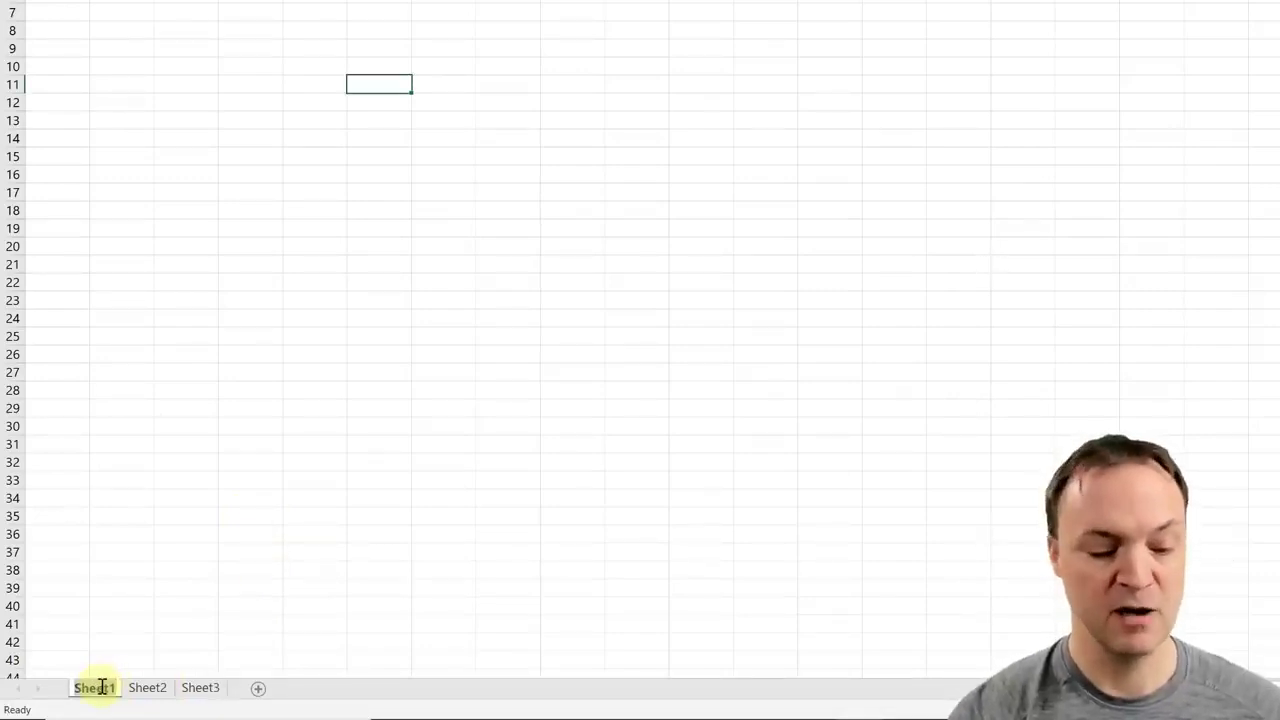
Step: Rename the worksheet Sheet2 as Data
left_click(144, 688)
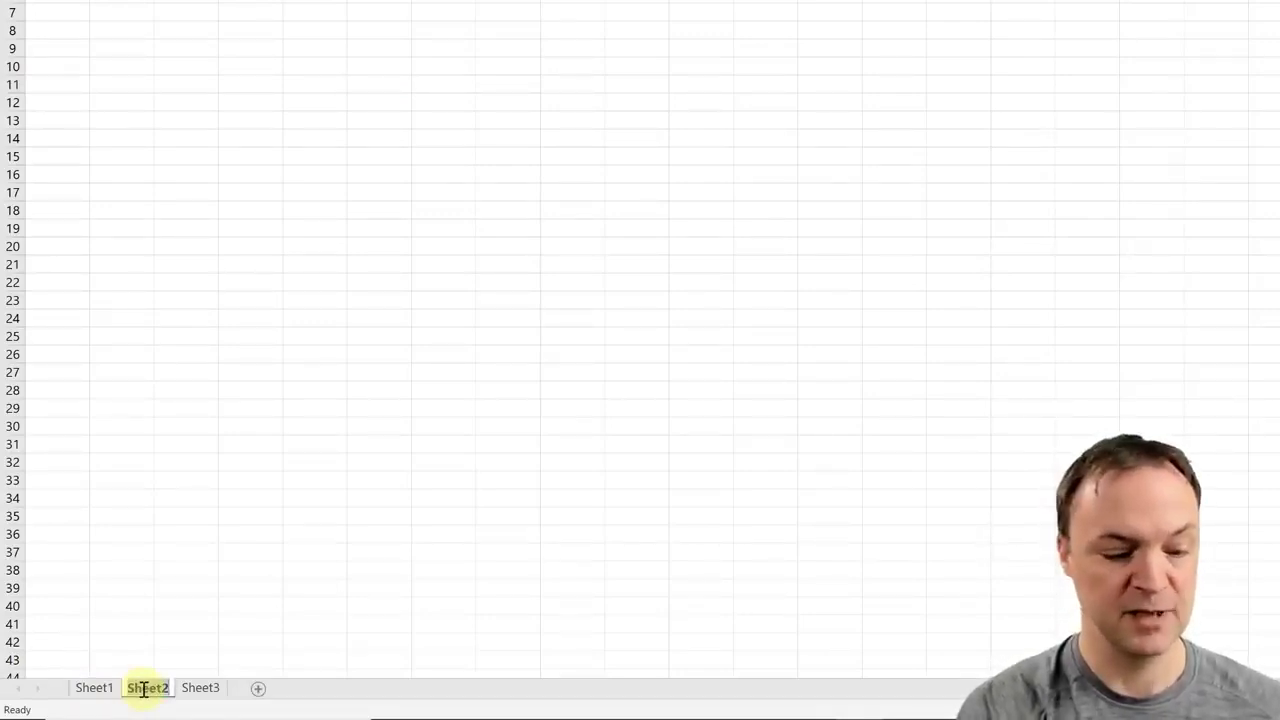
type("Data")
key("Return")
left_click_drag(214, 397, 211, 396)
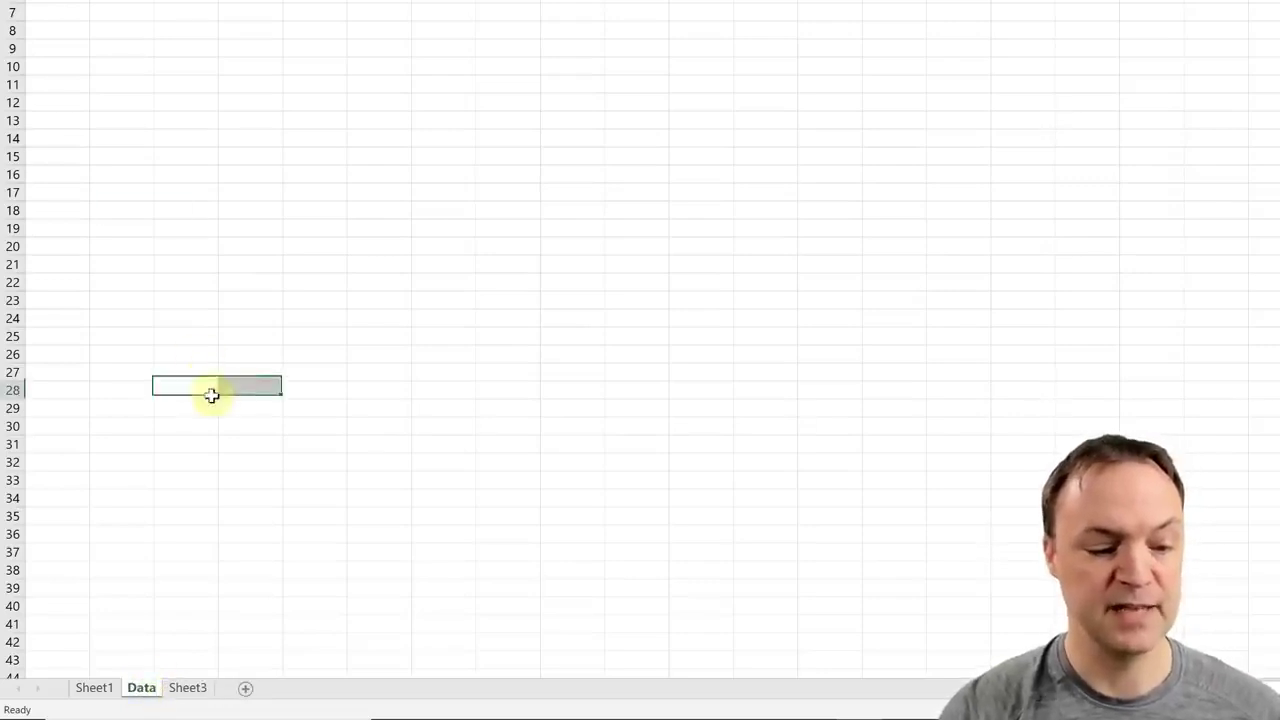
Step: View Sheet1, and reorder the worksheets so that Data comes after Sheet3
left_click(94, 690)
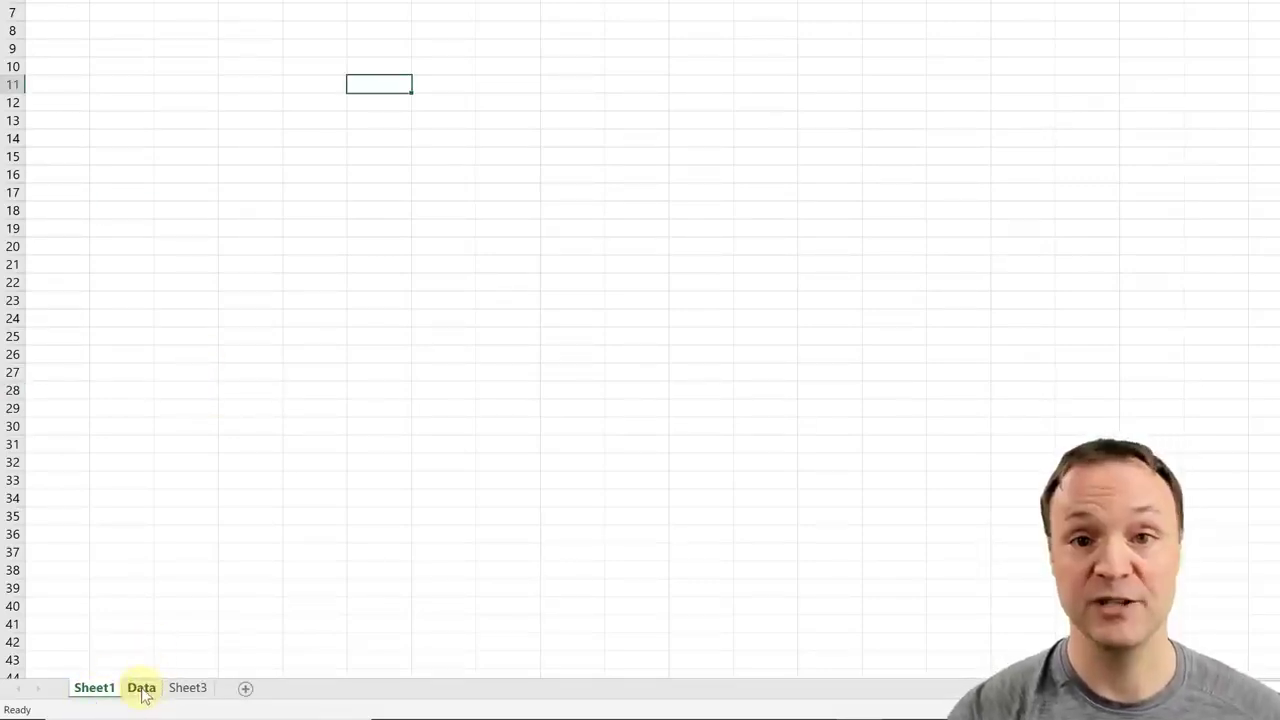
left_click_drag(142, 695, 224, 695)
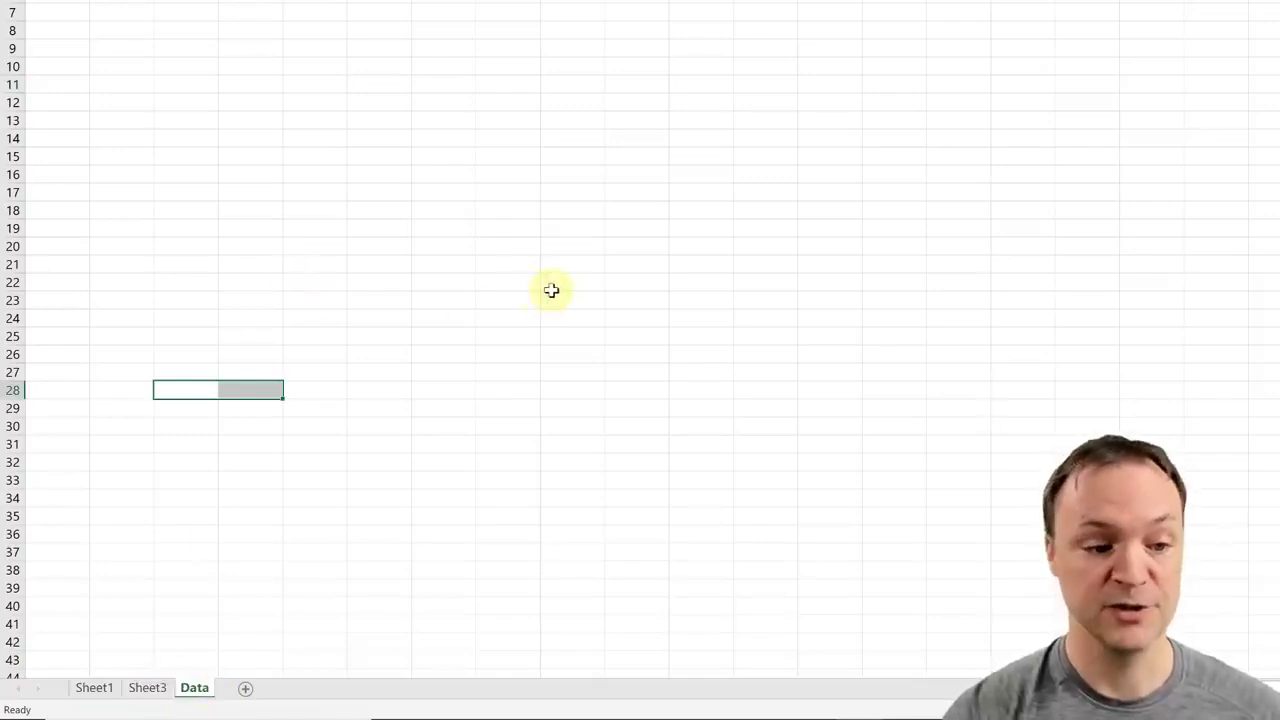
left_click(580, 240)
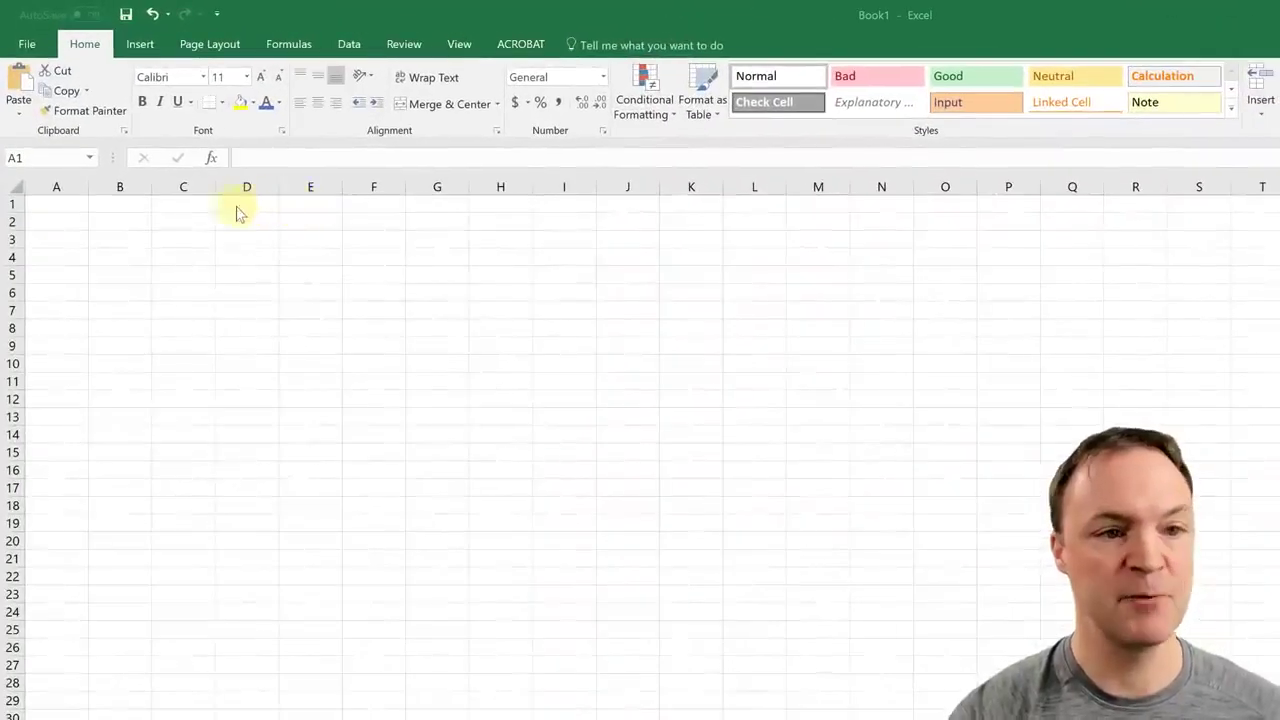
Step: Set the worksheet's magnification to 200% and try adjusting the zoom level
left_click(459, 49)
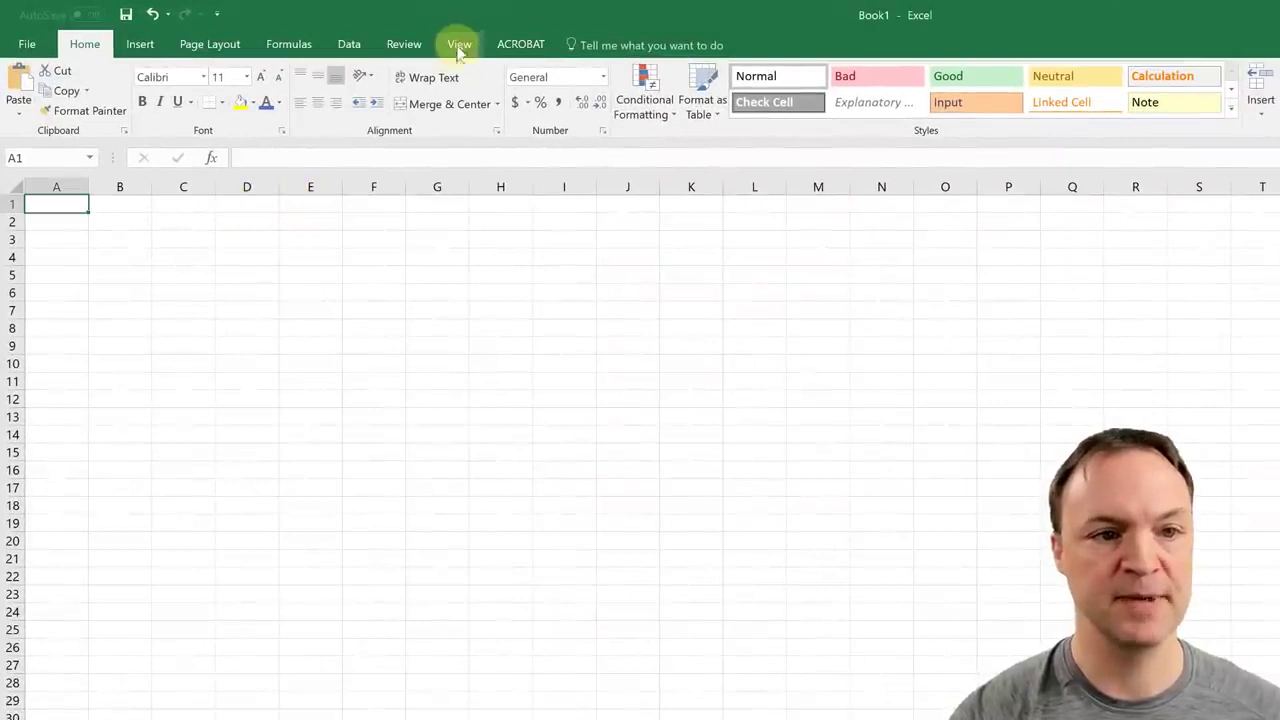
left_click(462, 48)
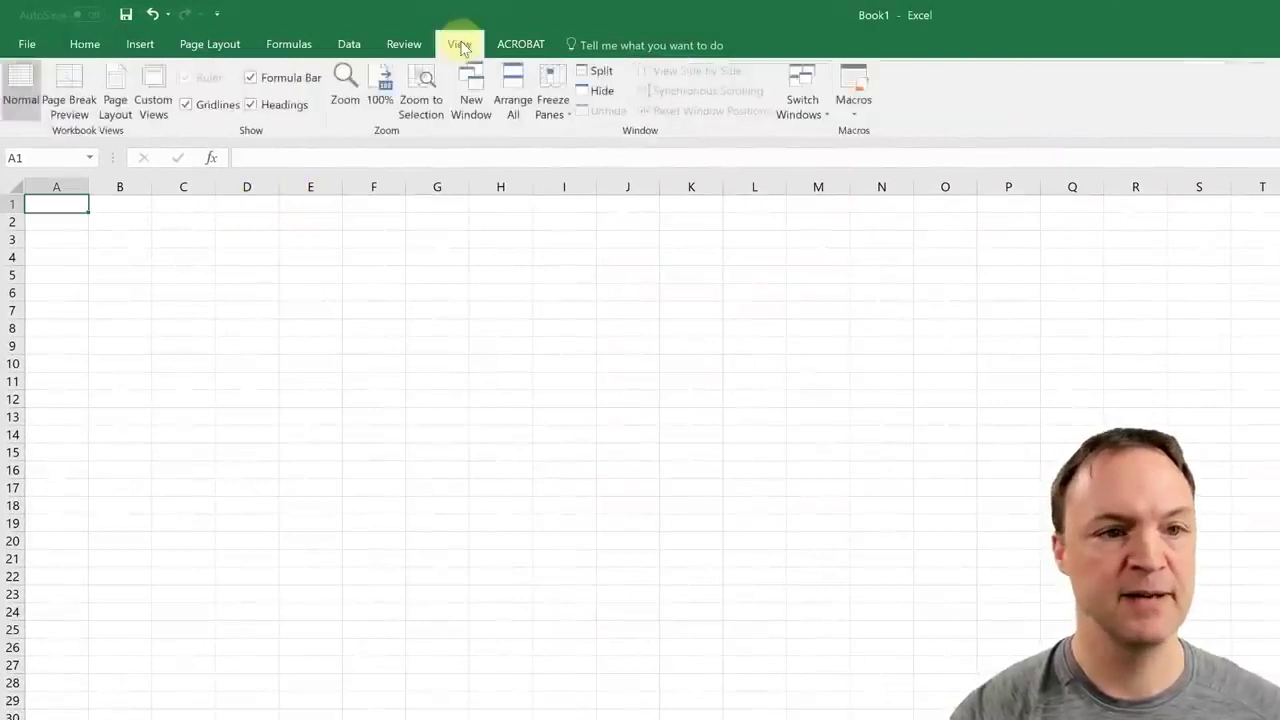
left_click(343, 95)
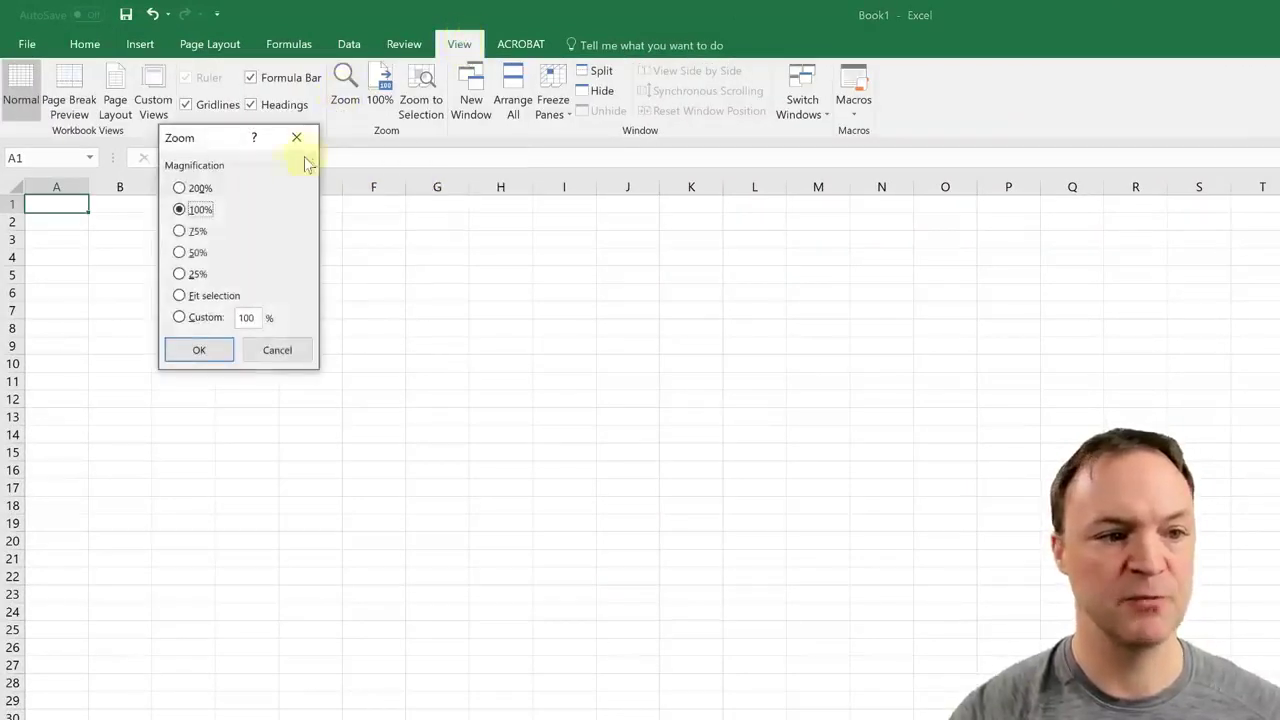
left_click(179, 188)
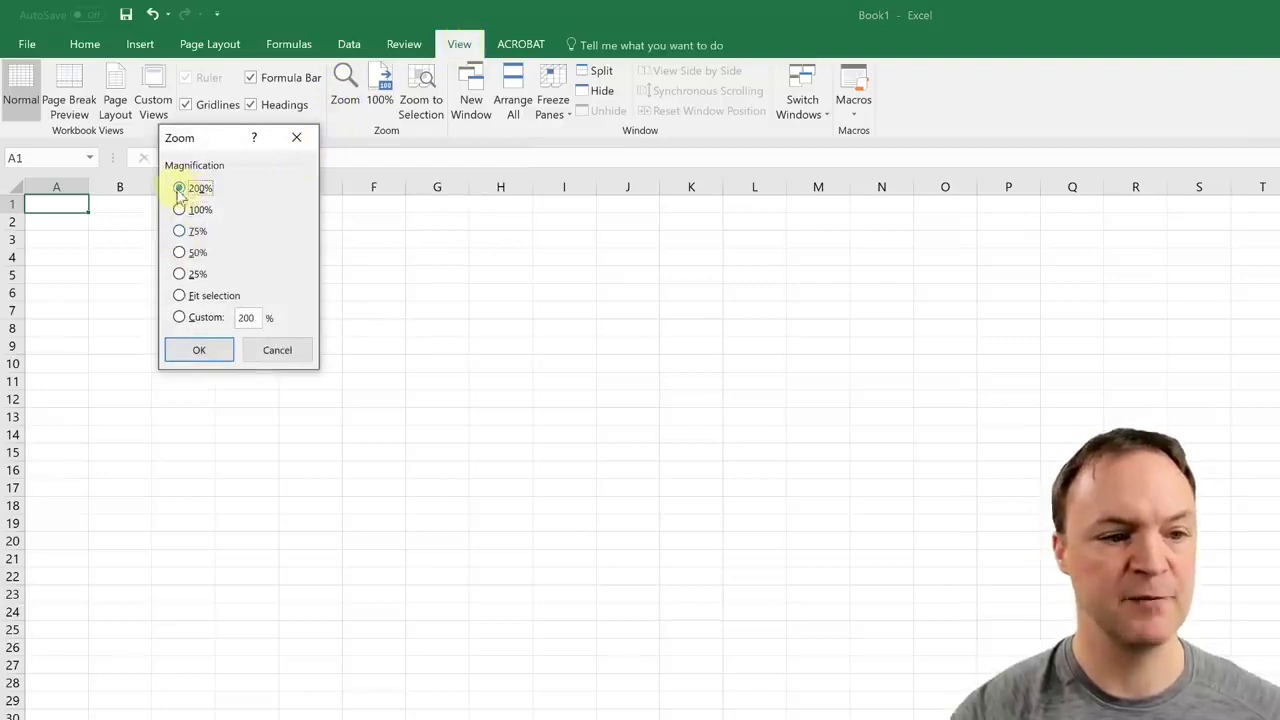
left_click(198, 352)
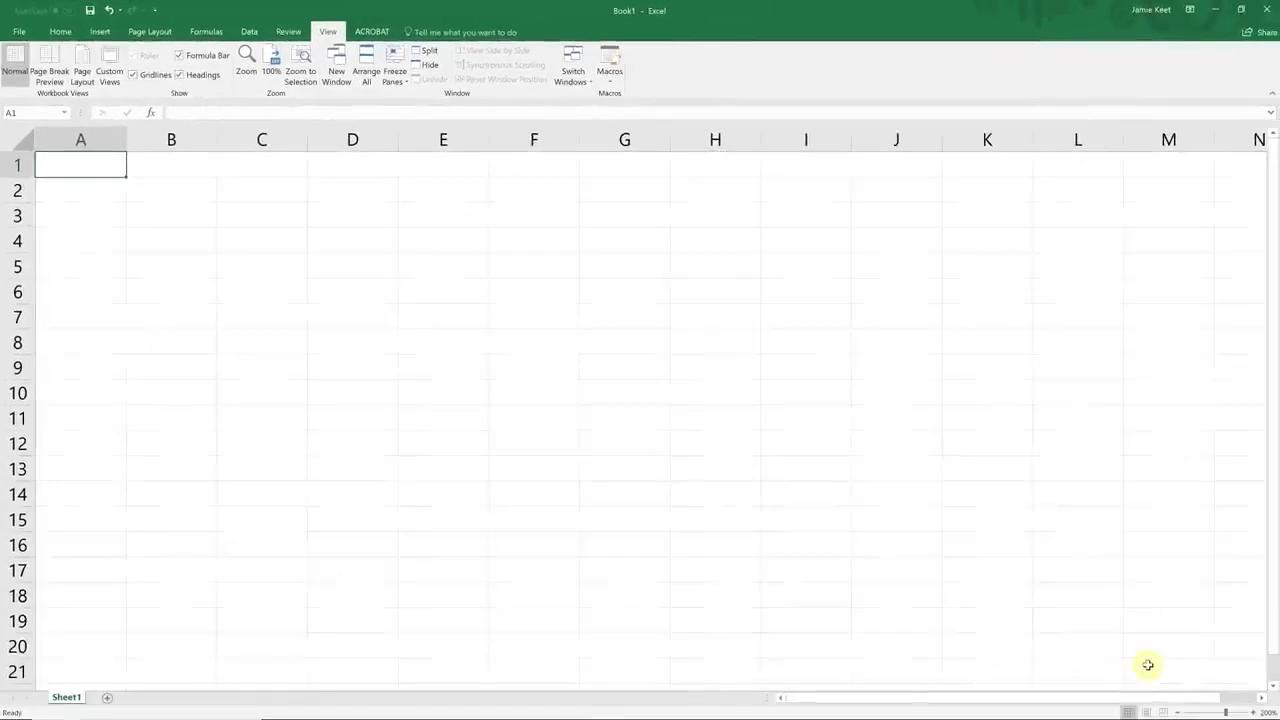
left_click_drag(1225, 712, 1189, 708)
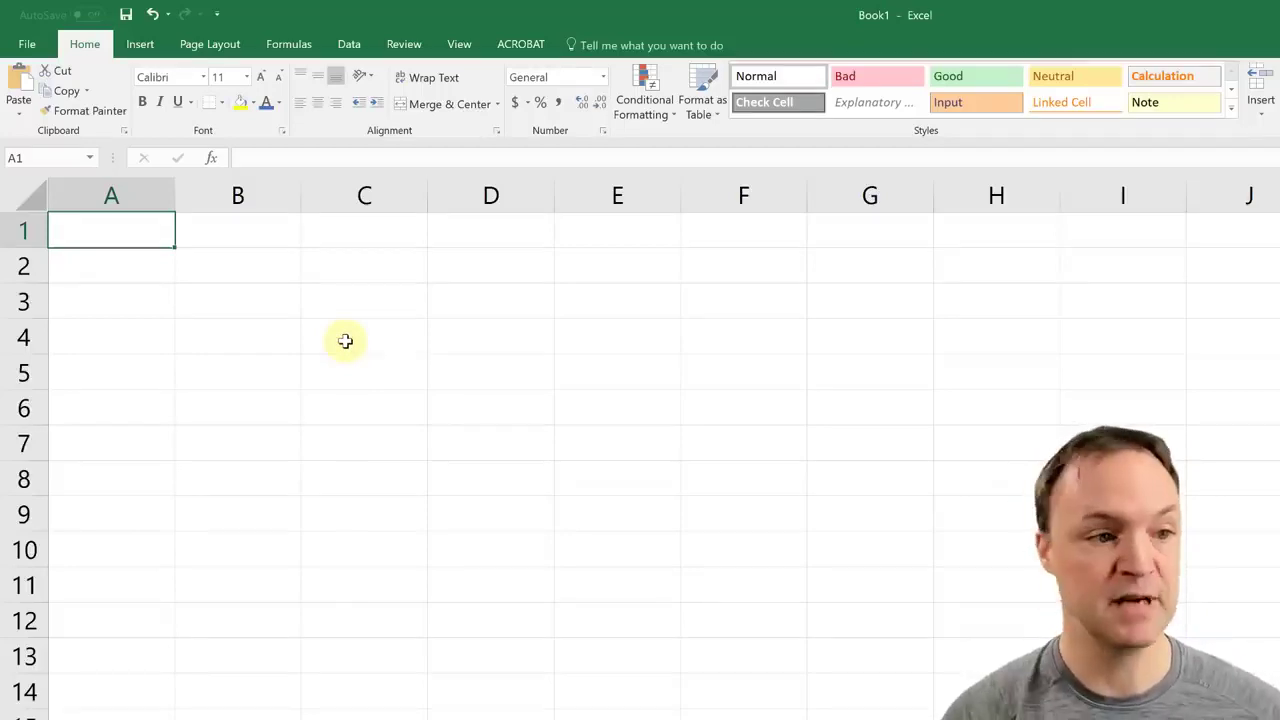
Step: Enter the column headings Rank, Title and Studio in cells A1 to C1
double_click(117, 234)
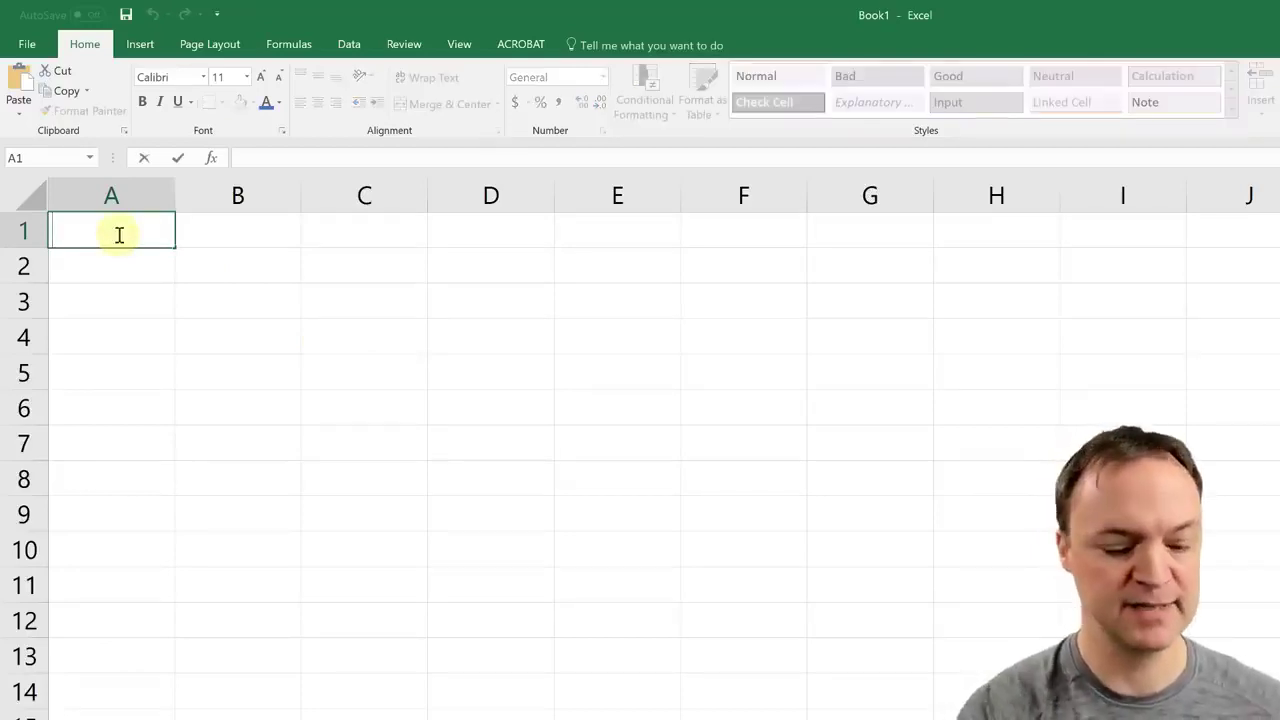
type("Rank")
key("Tab")
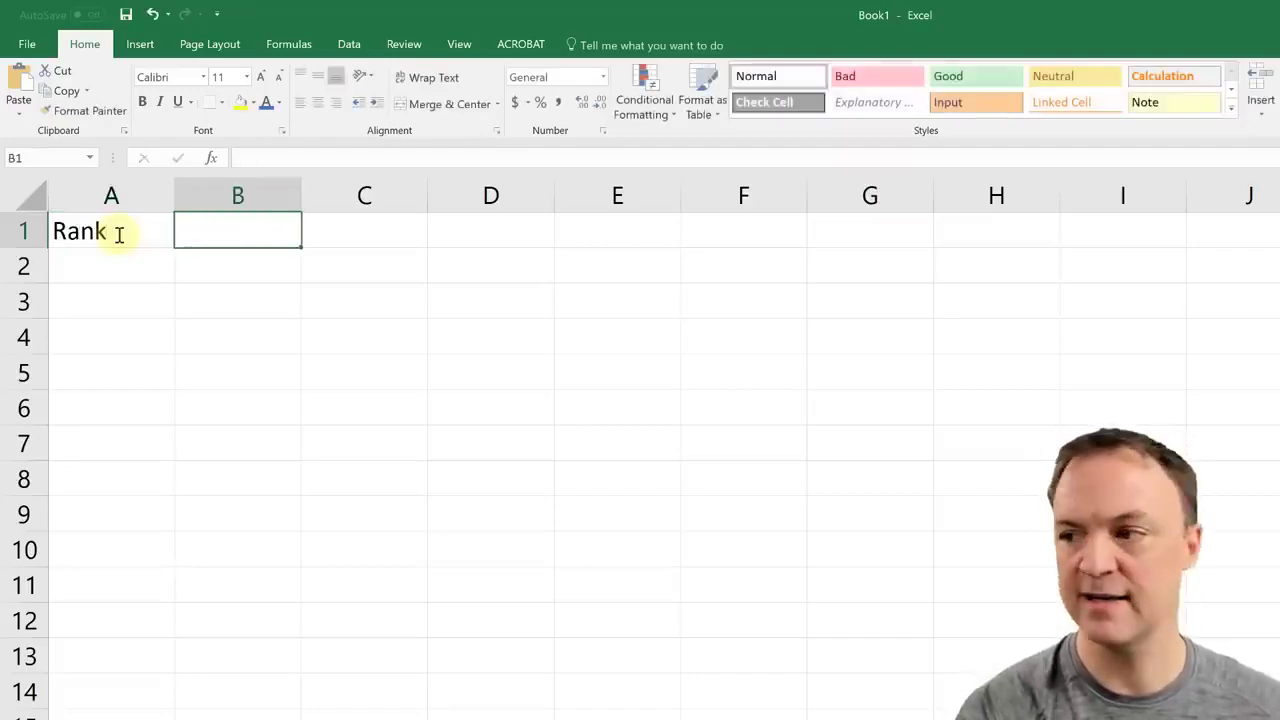
type("Title")
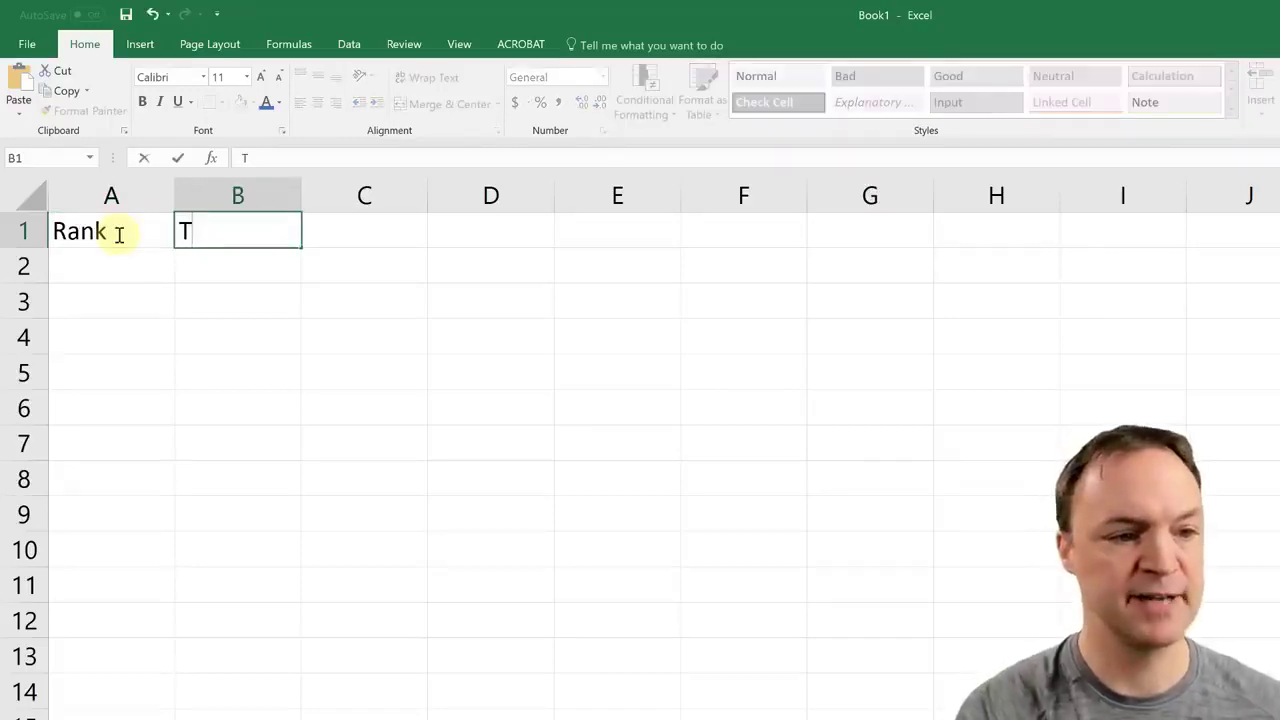
key("Tab")
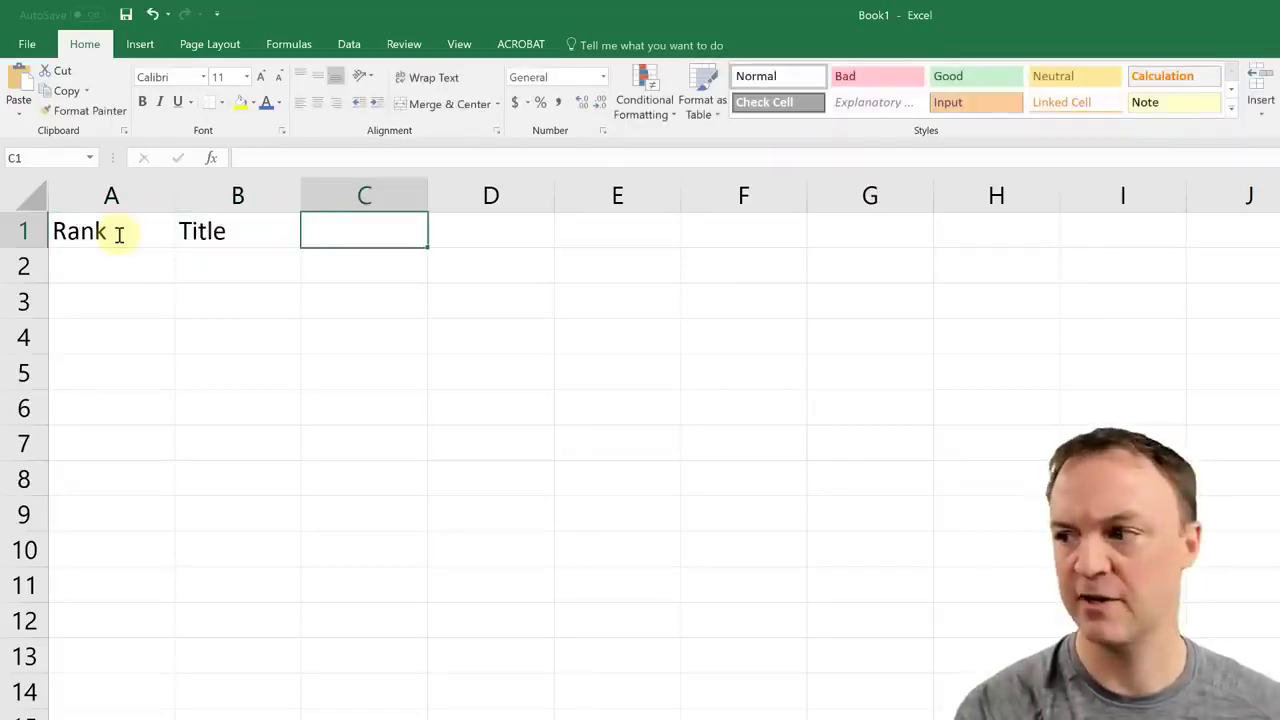
type("Studi")
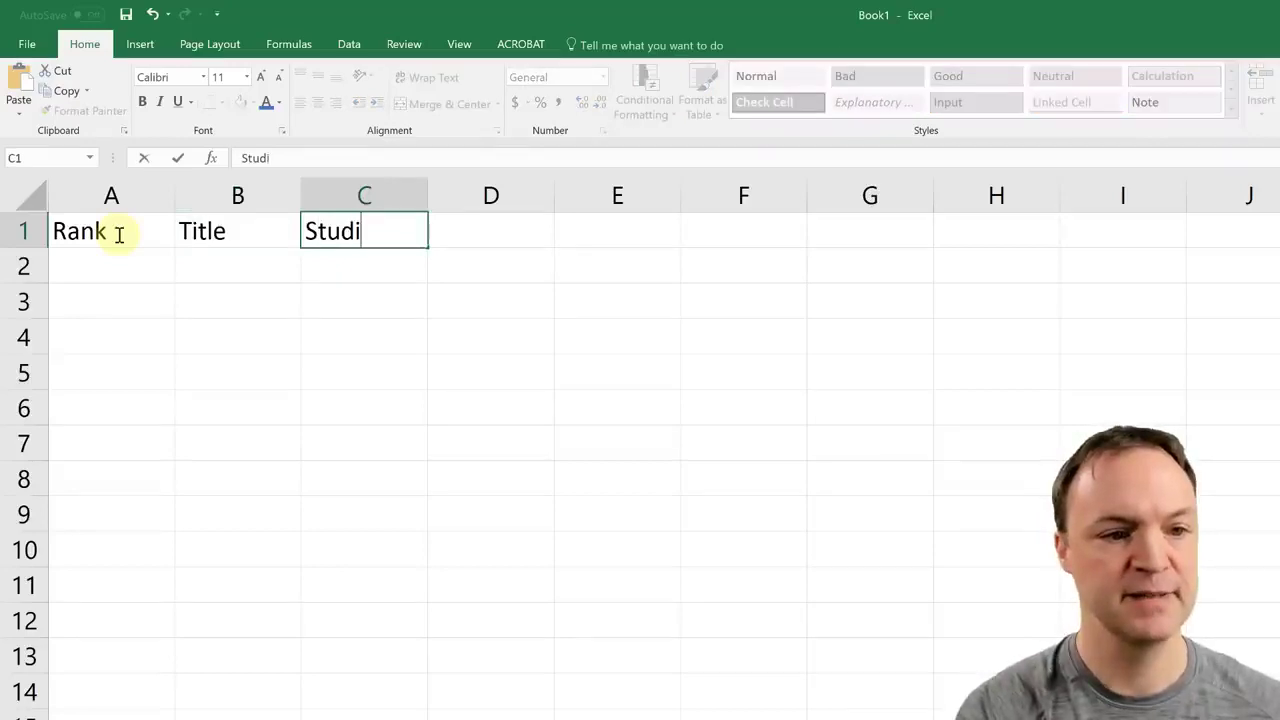
type("o")
key("Tab")
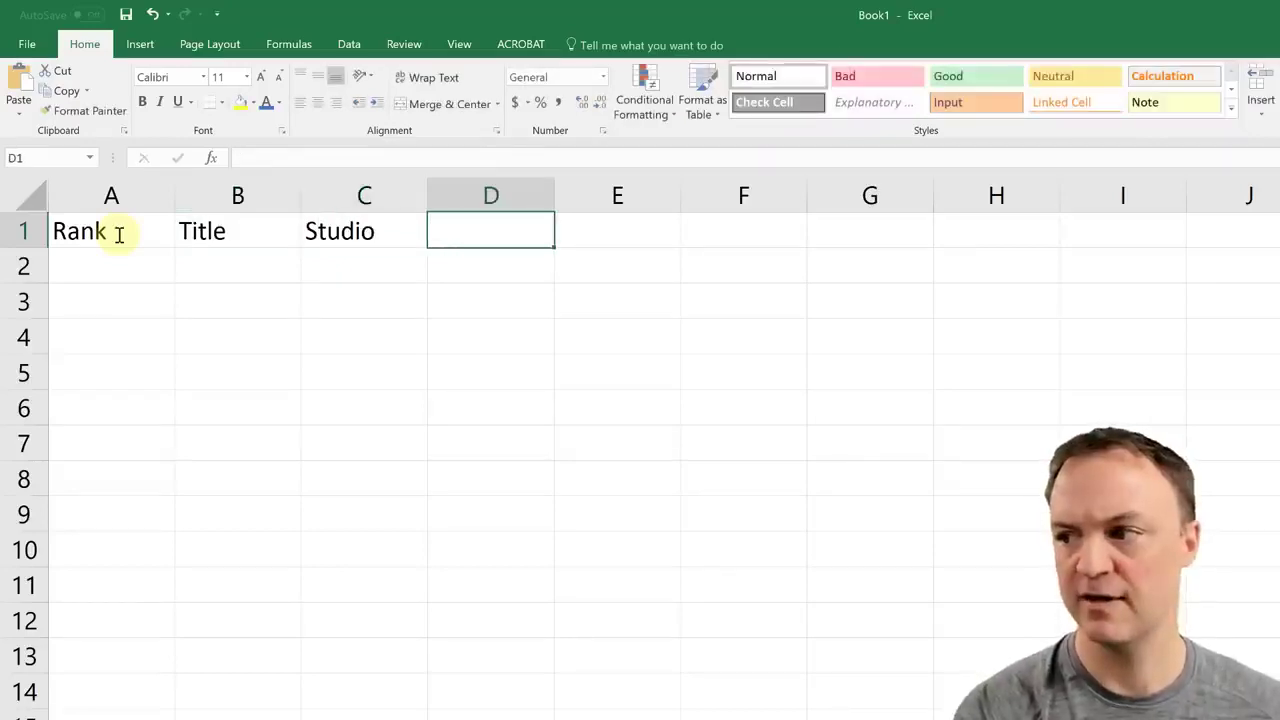
Step: Enter the column headings Worldwide and Domestic in cells D1 and E1
type("Wor")
type("d")
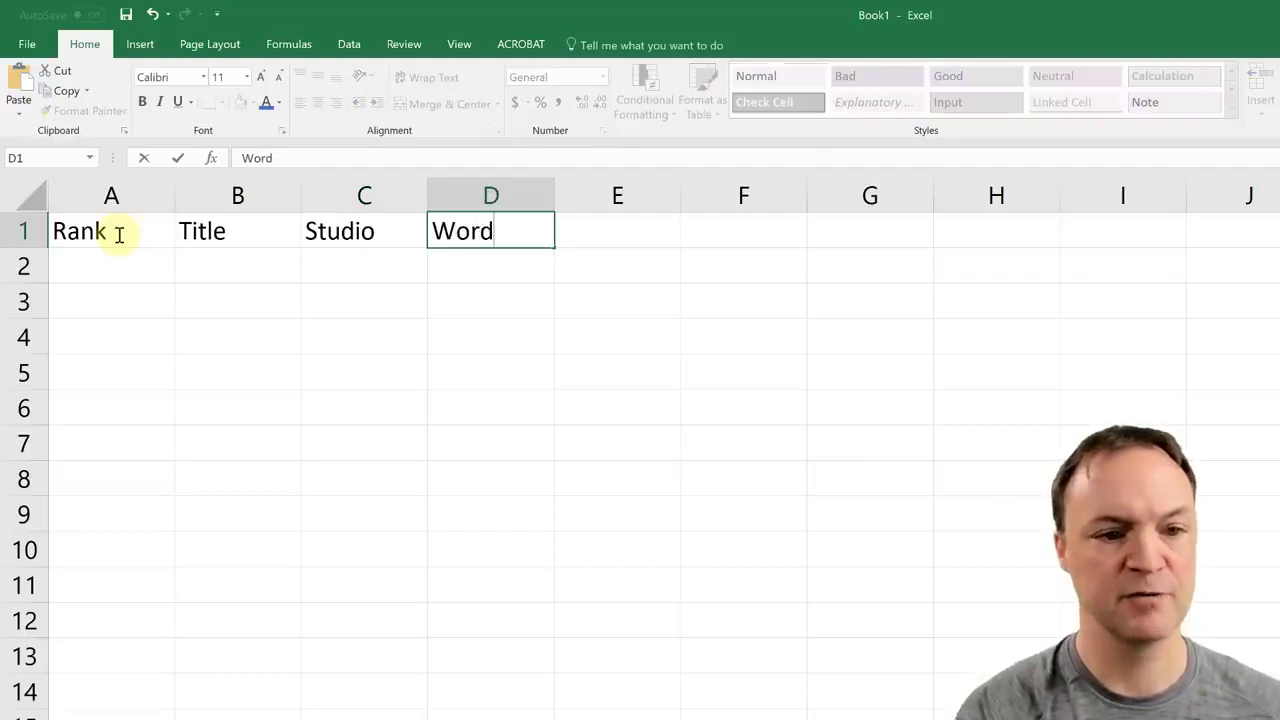
key("BackSpace")
type("ldwide")
key("Tab")
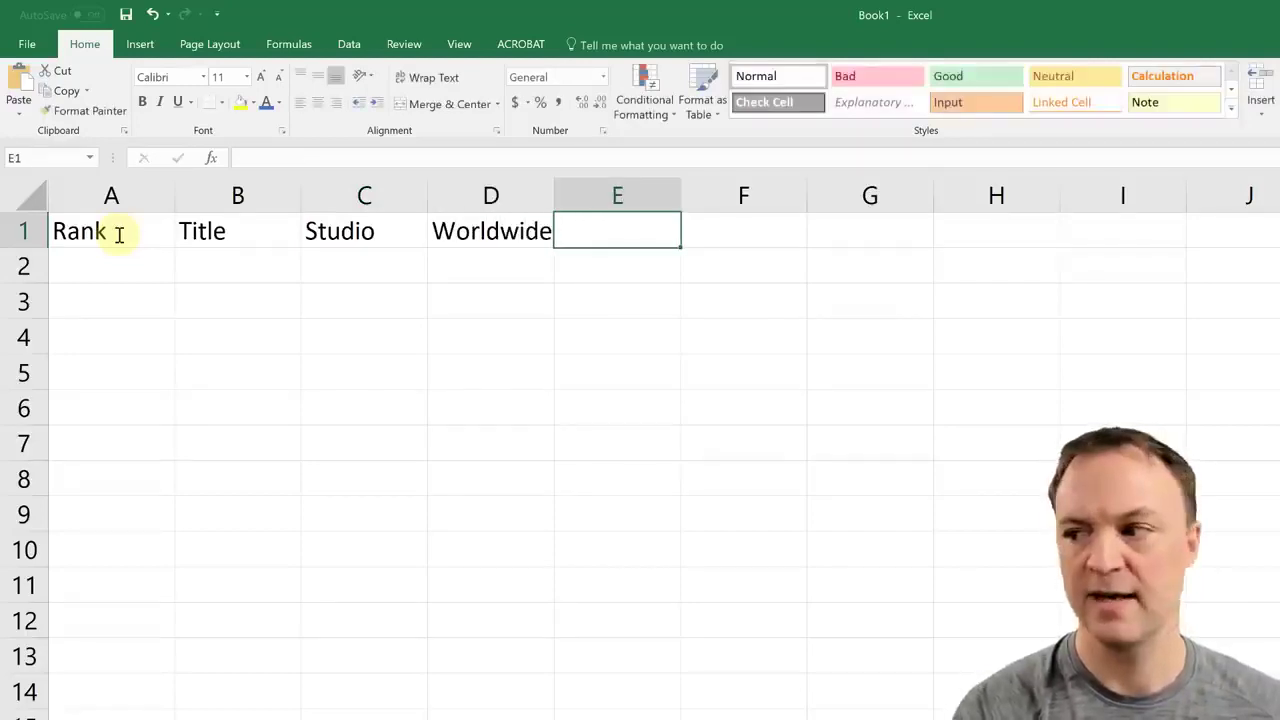
type("Domestic")
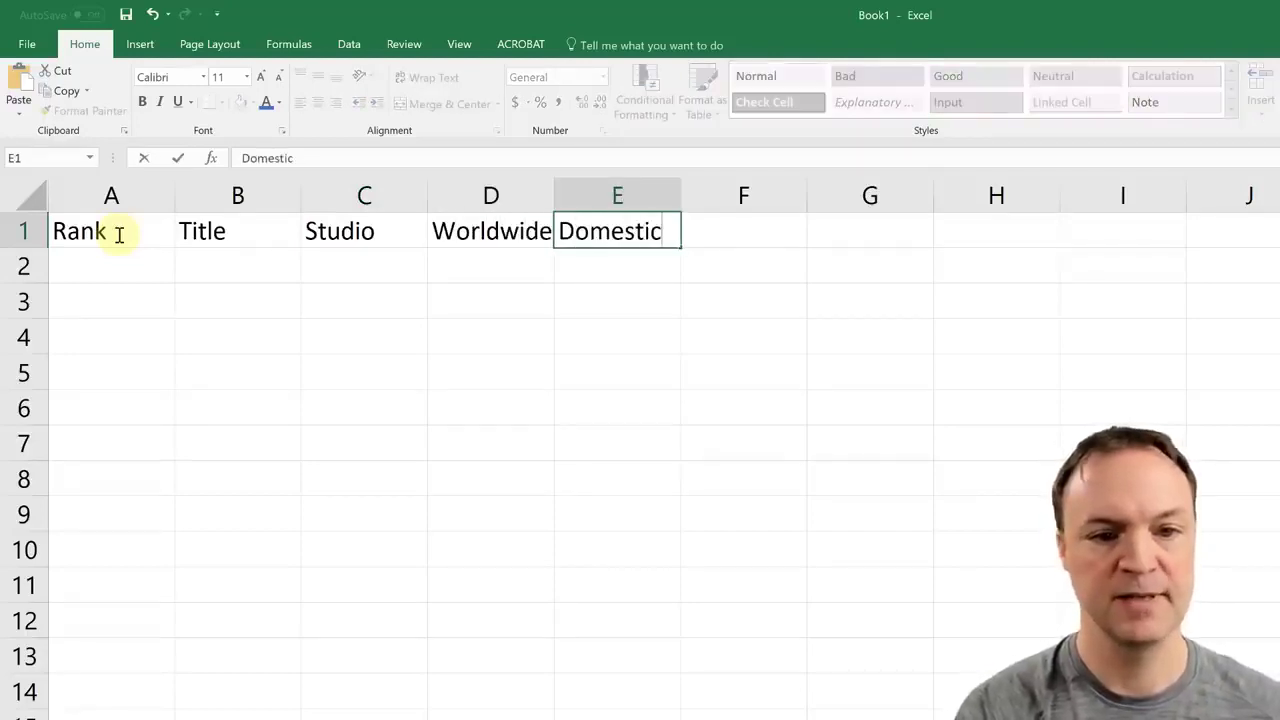
key("Tab")
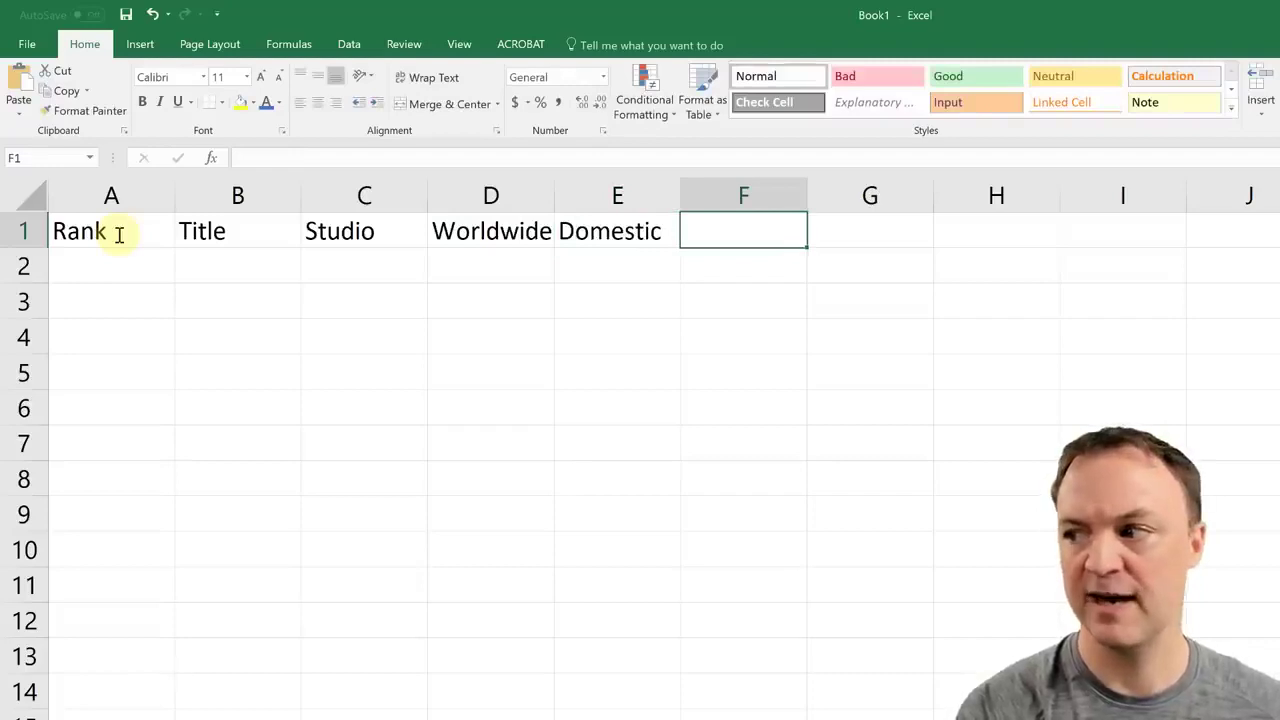
Step: Enter the column headings Overseas and Year in cells F1 and G1, ending on cell A1
type("OVer")
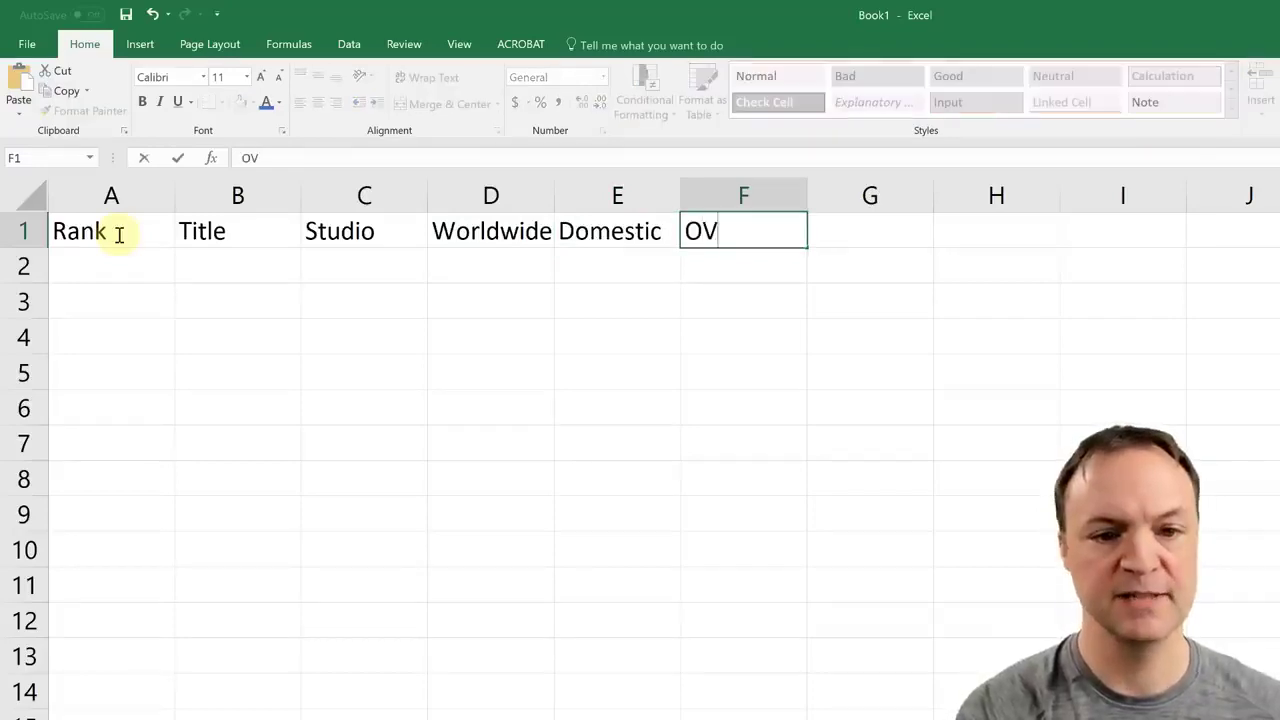
key("BackSpace")
key("BackSpace")
key("BackSpace")
type("verseas")
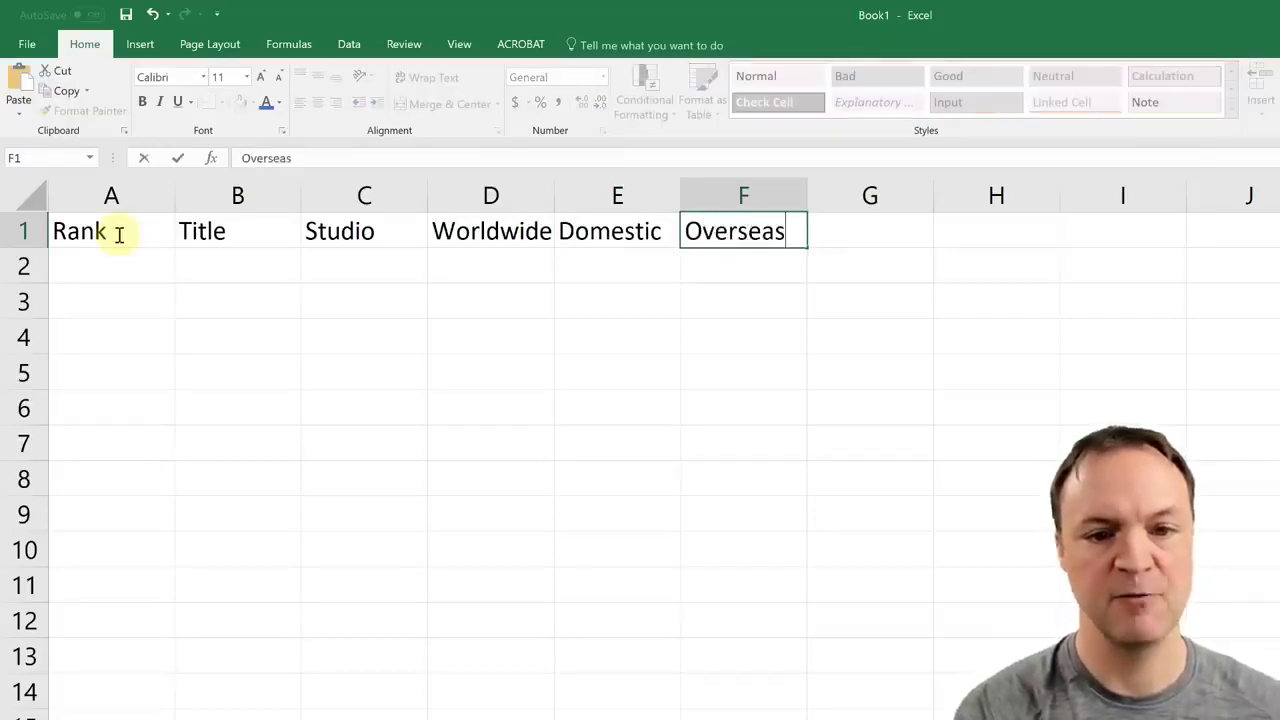
key("Tab")
type("Year")
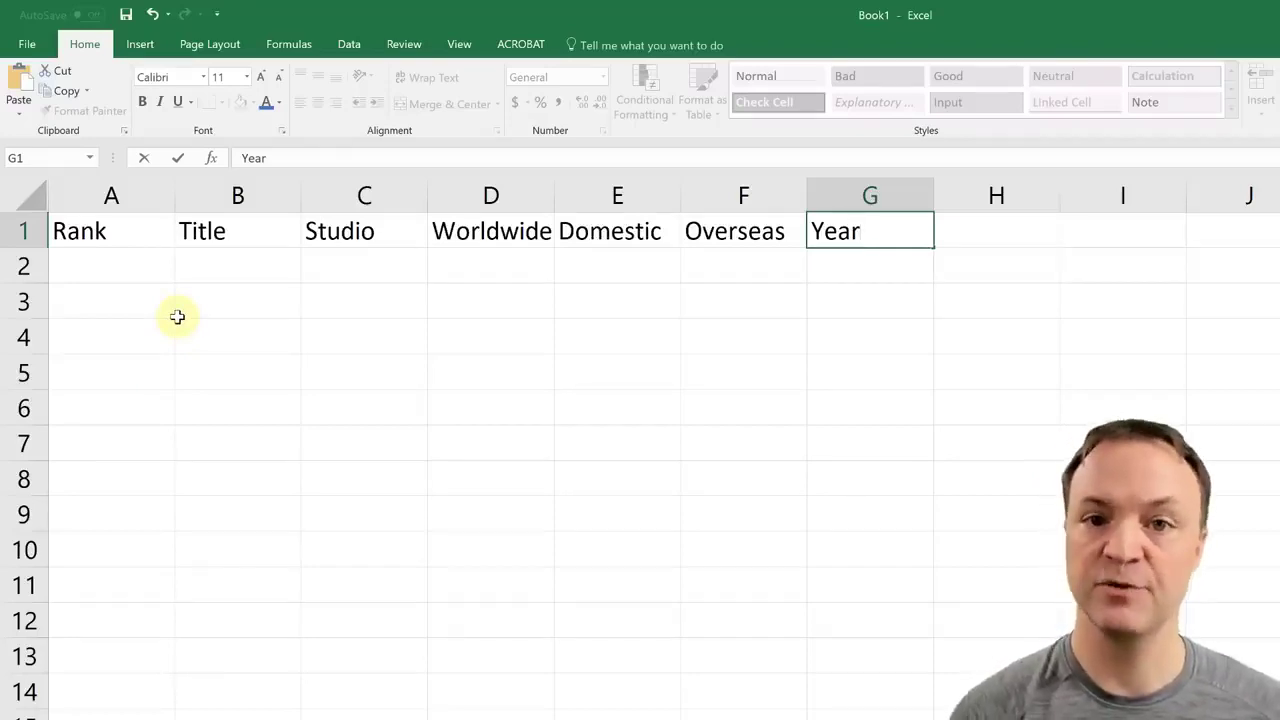
left_click(93, 230)
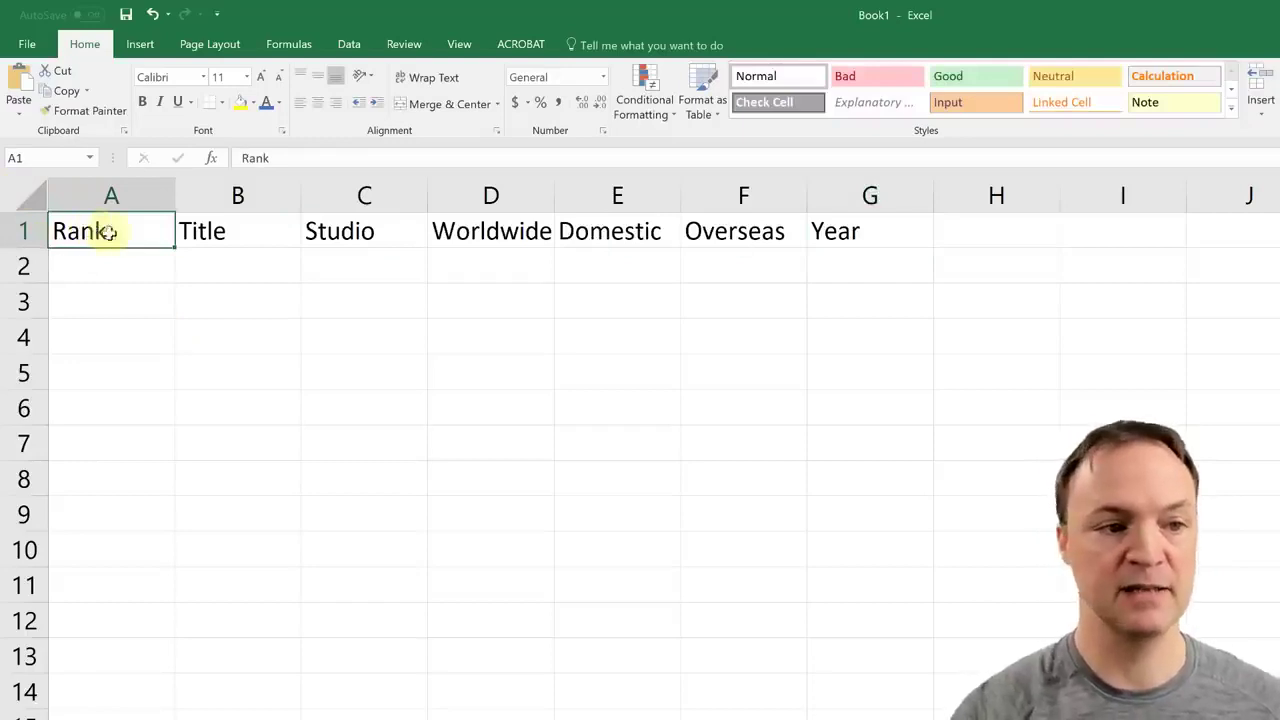
Step: Select cells B1, E6 and A1 in turn to practise moving between cells
left_click(220, 224)
left_click(625, 411)
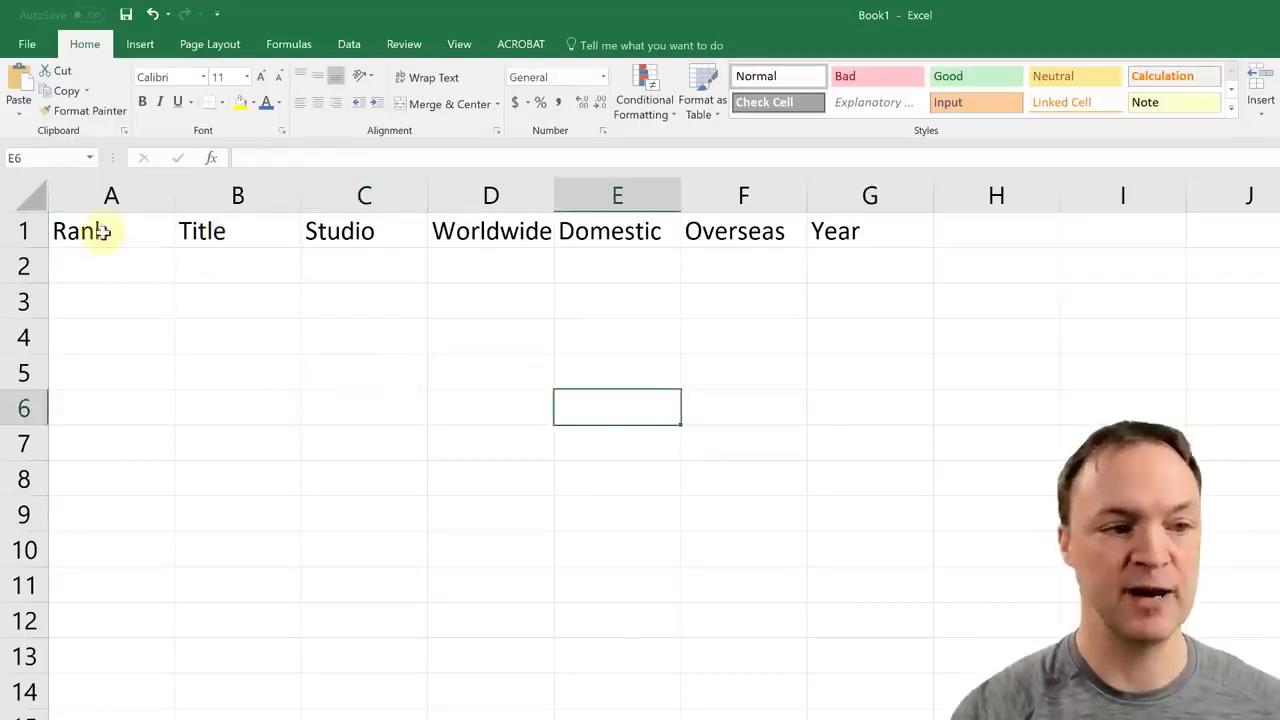
left_click(110, 230)
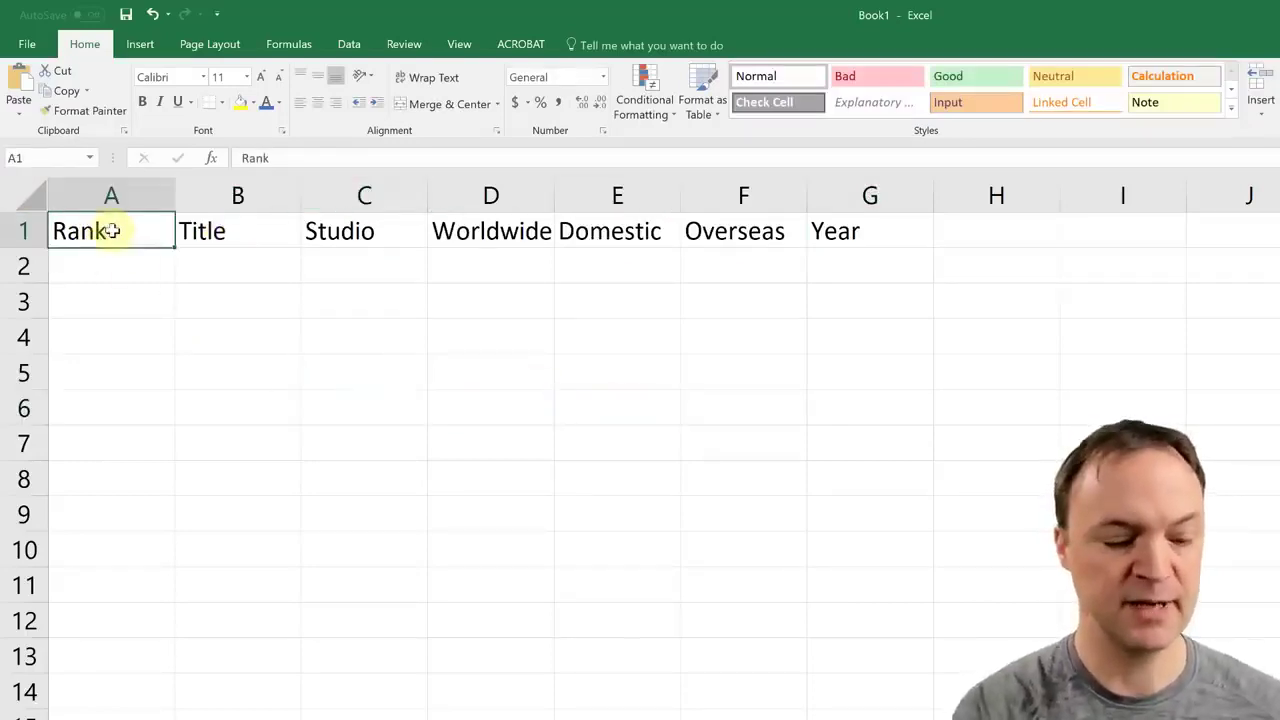
Step: Move the cell selection one cell at a time along row 1 from A1 to F1 and back to A1
key("Right")
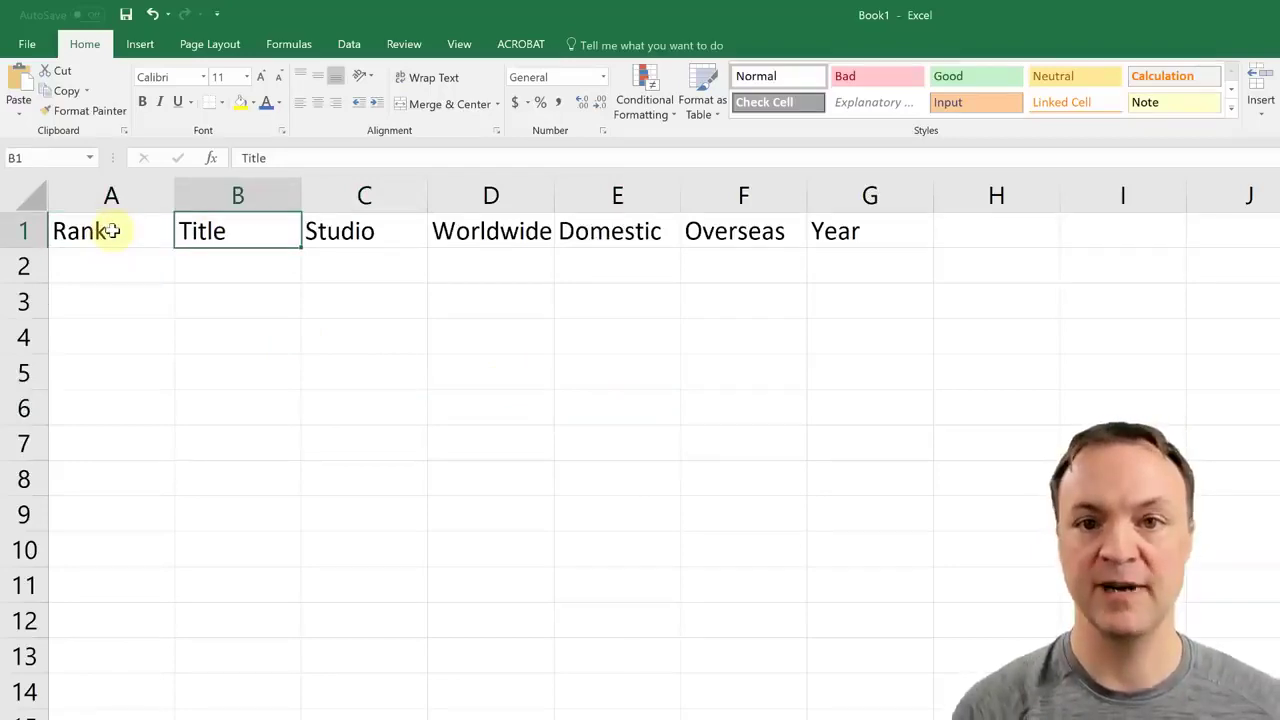
key("Right")
key("Right")
key("Right")
key("Right")
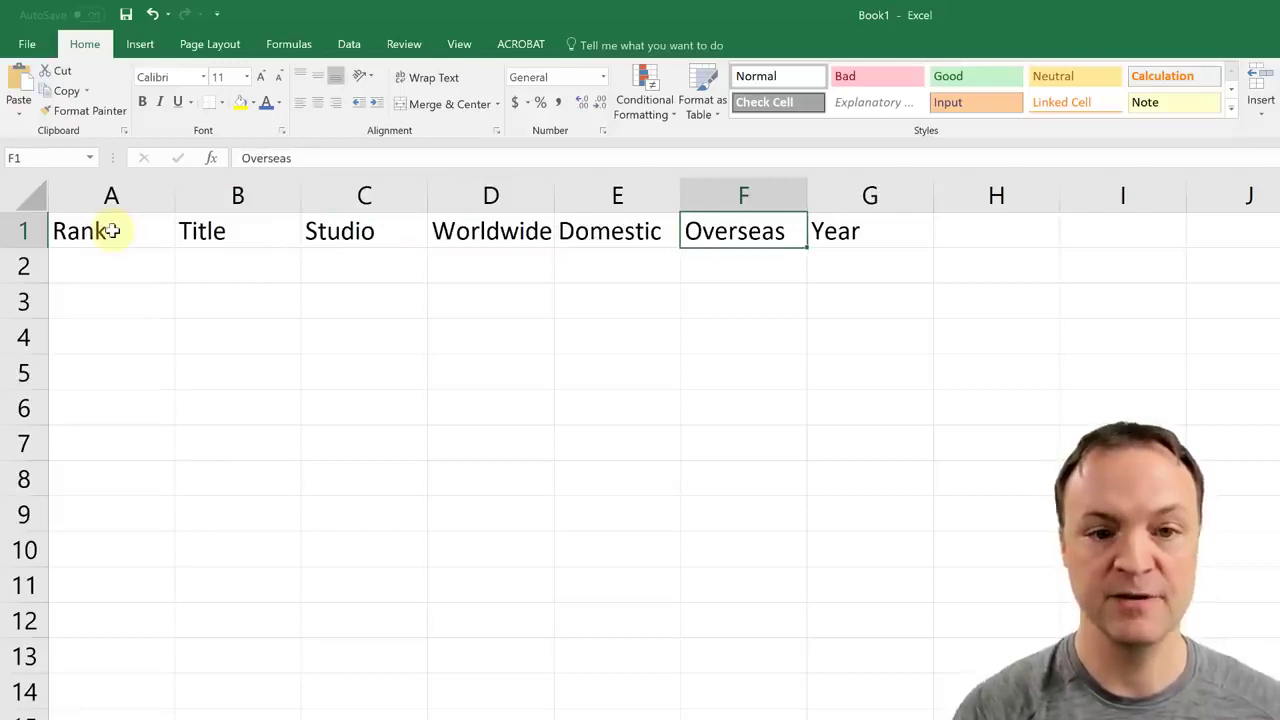
key("Left")
key("Left")
key("Left")
key("Left")
key("Left")
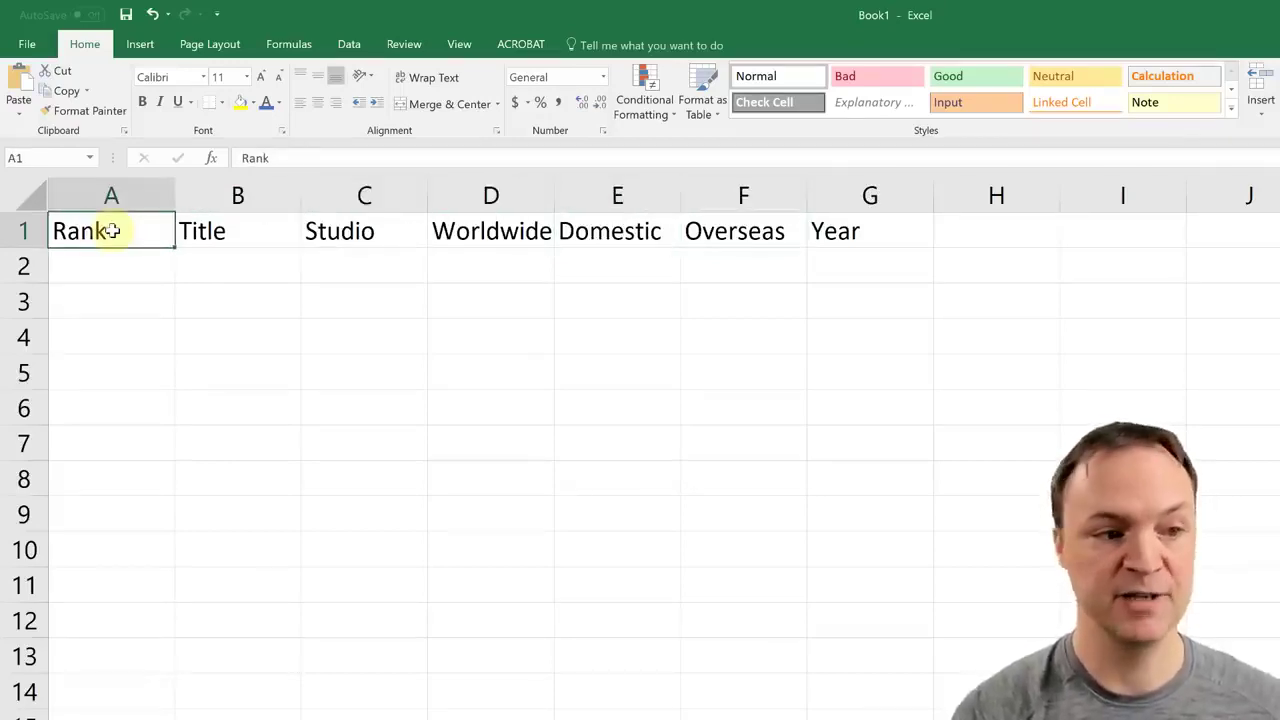
Step: Move the cell selection one cell at a time down column A to A5 and back up to A1
key("Down")
key("Down")
key("Down")
key("Down")
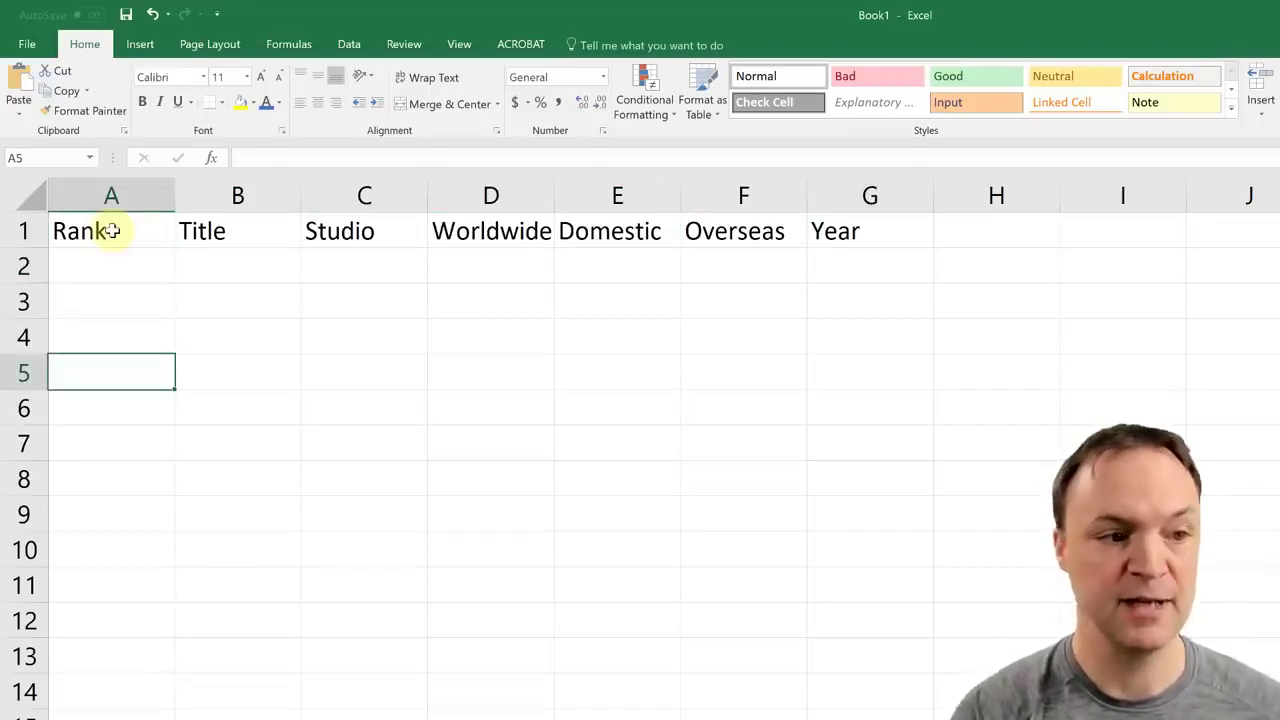
key("Up")
key("Up")
key("Up")
key("Up")
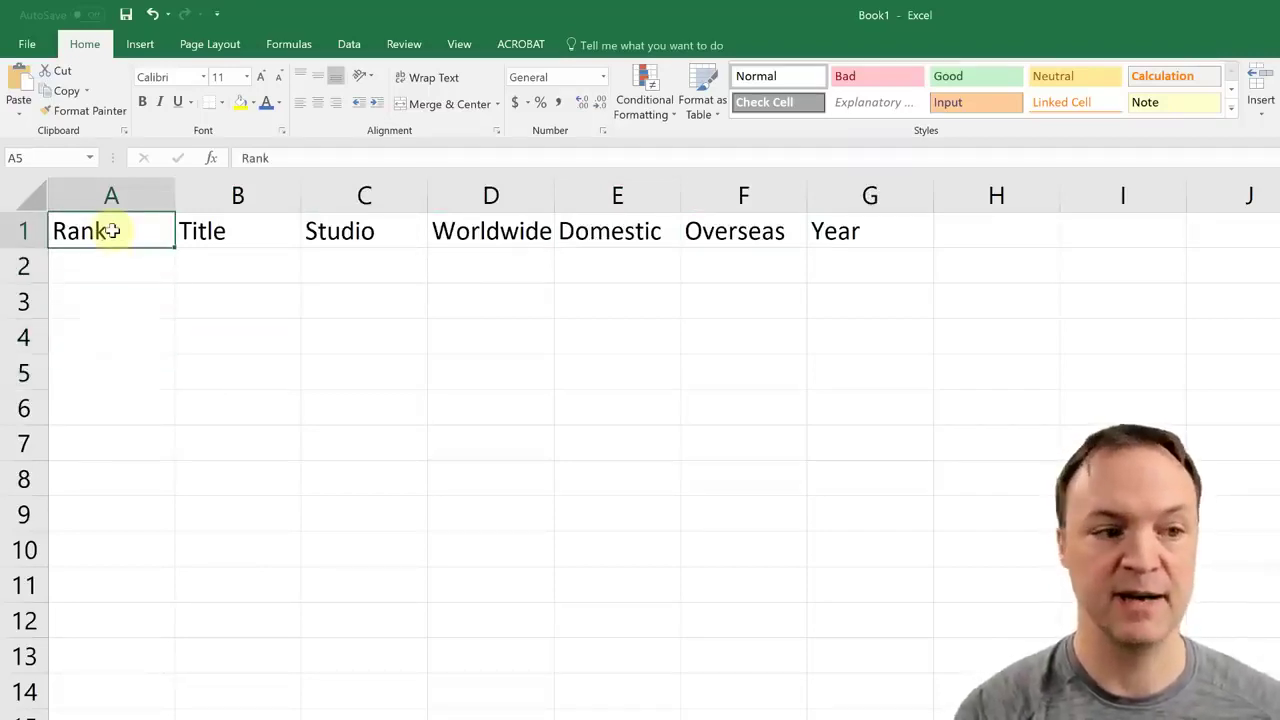
Step: Move the cell selection cell by cell from A1 through B3, D3, E2 and F3 to G3
key("Right")
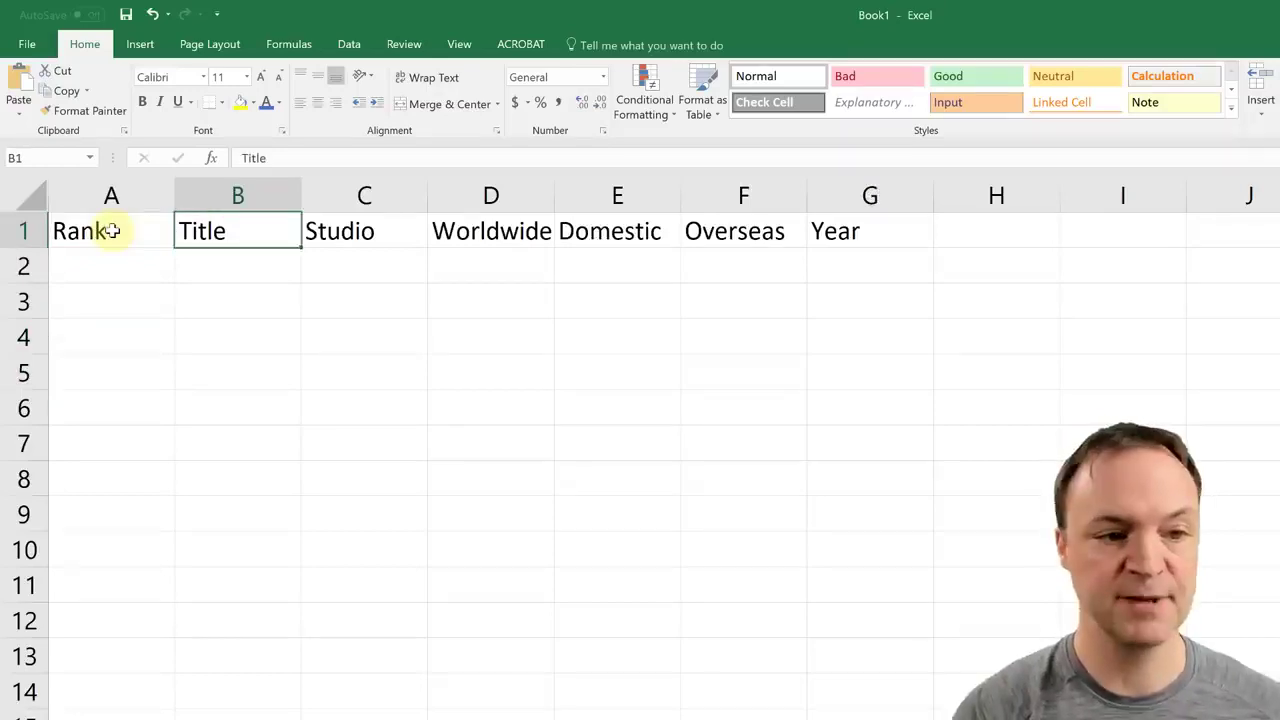
key("Down")
key("Down")
key("Right")
key("Right")
key("Up")
key("Right")
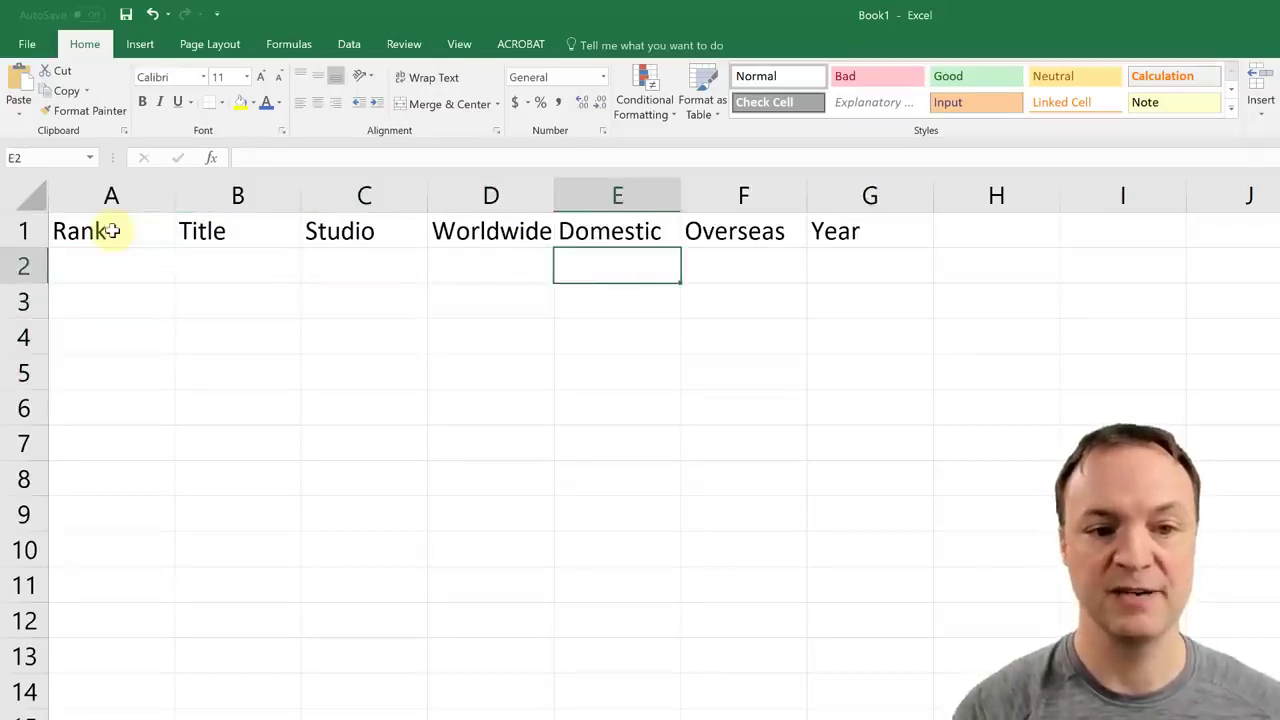
key("Right")
key("Down")
key("Right")
Step: Move the cell selection from G3 up to G1 and back along row 1 to A1
key("Up")
key("Up")
key("Left")
key("Left")
key("Left")
key("Left")
key("Left")
key("Left")
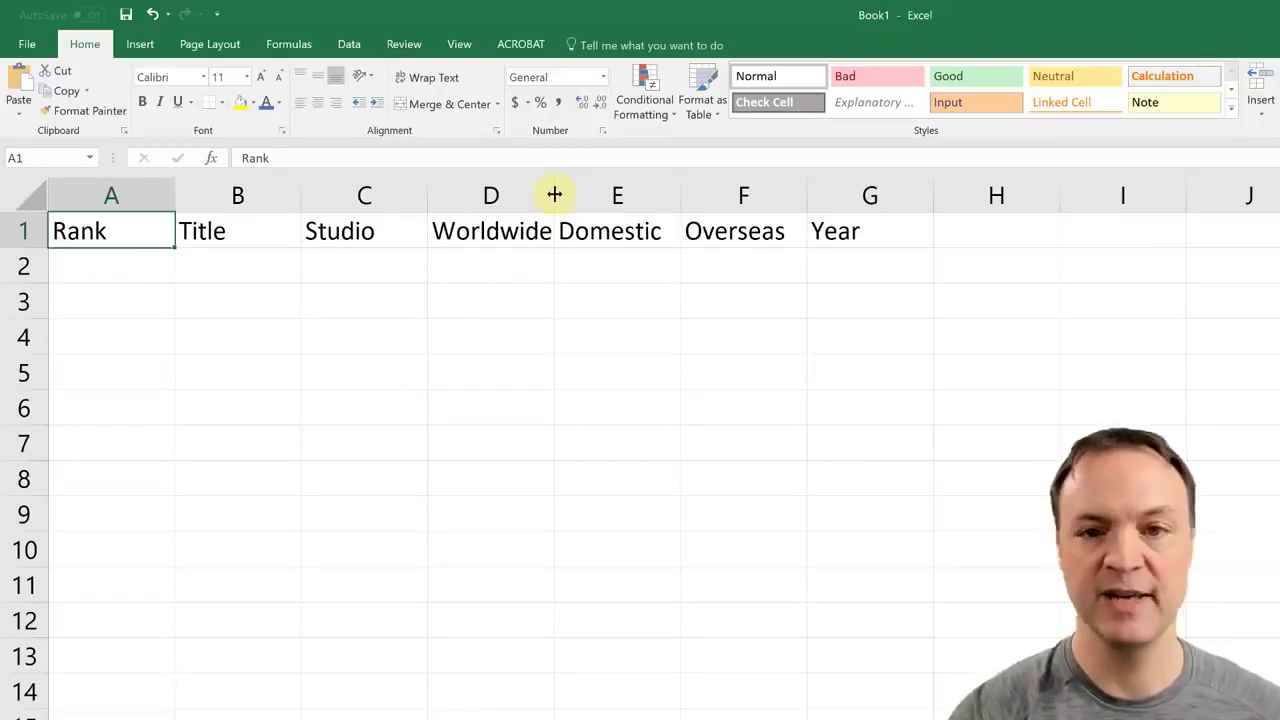
Step: Widen column D slightly to give the Worldwide heading more room, and make row 1 slightly taller
left_click_drag(554, 194, 571, 194)
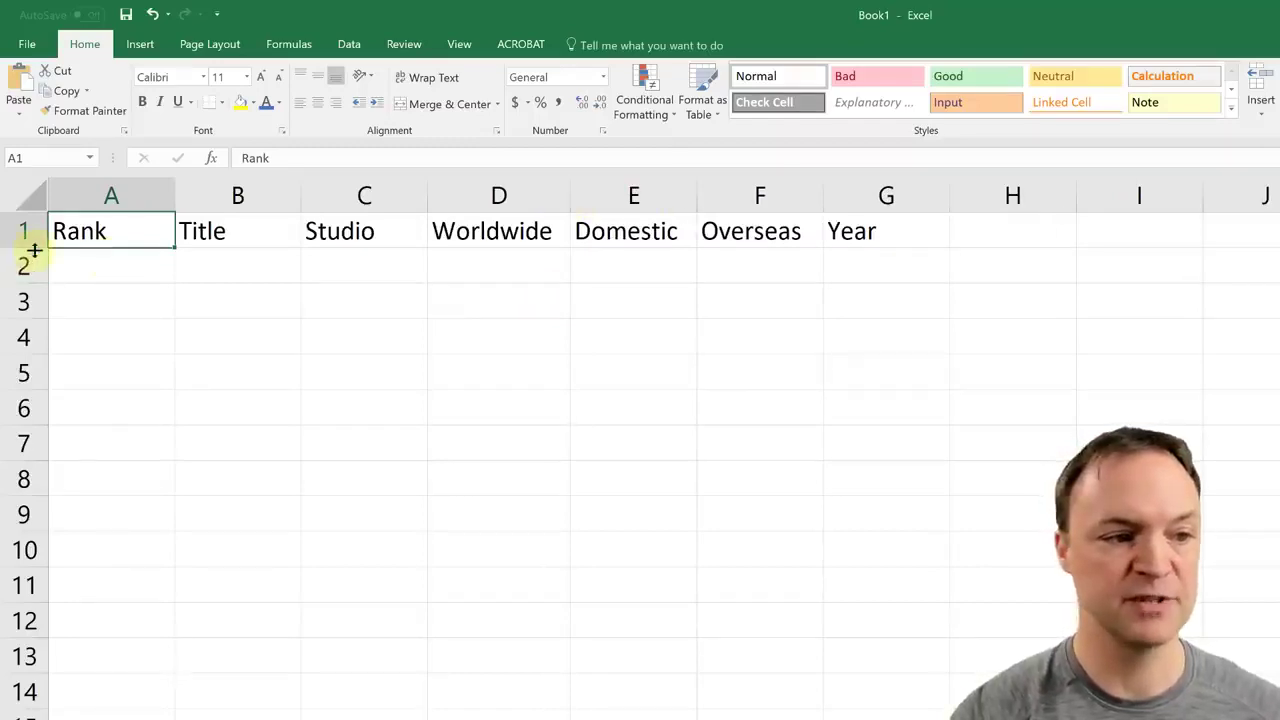
left_click_drag(30, 249, 35, 255)
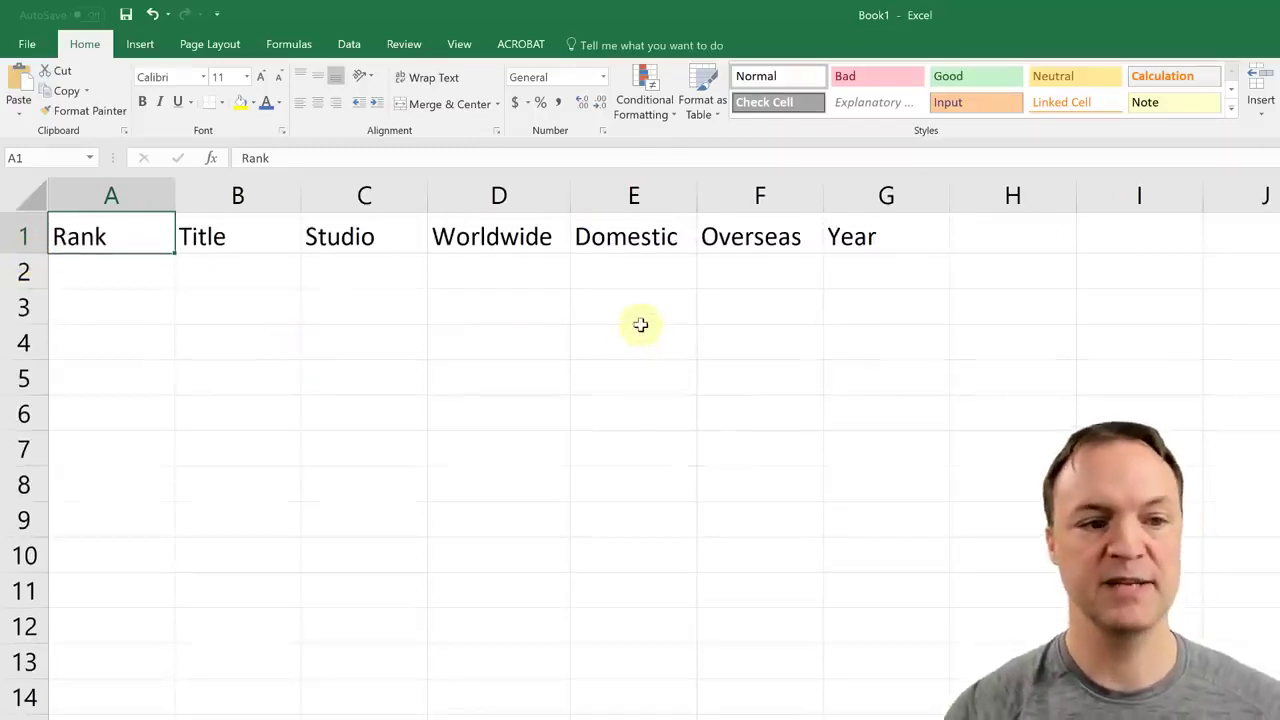
Step: Extend the heading in cell C1 to read Studio in the US
double_click(400, 237)
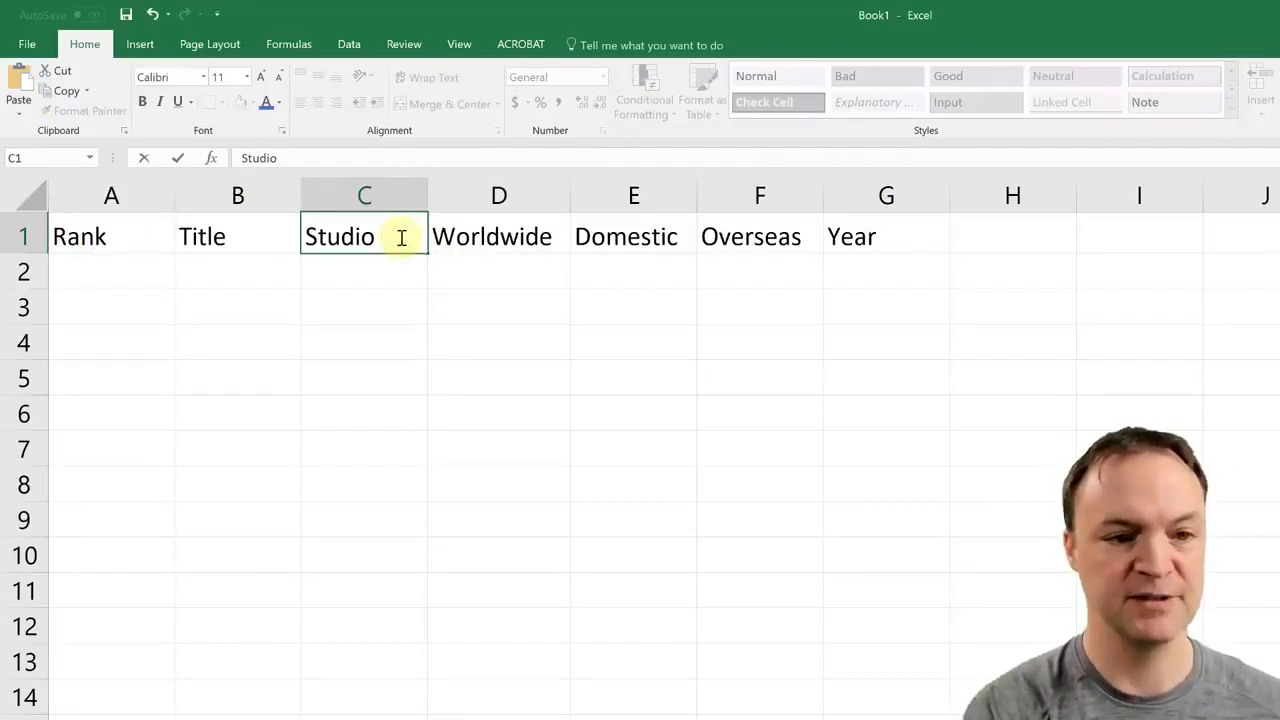
type("in the unit")
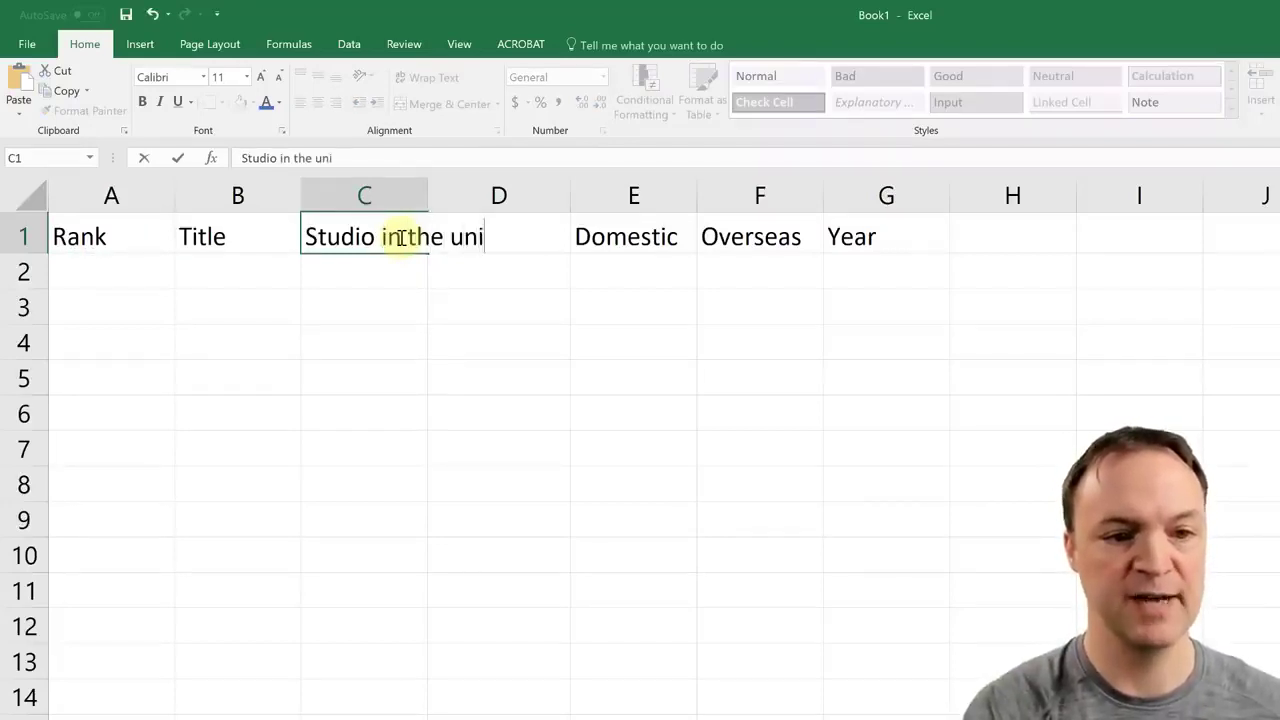
key("BackSpace")
key("BackSpace")
key("BackSpace")
key("BackSpace")
key("BackSpace")
type("US")
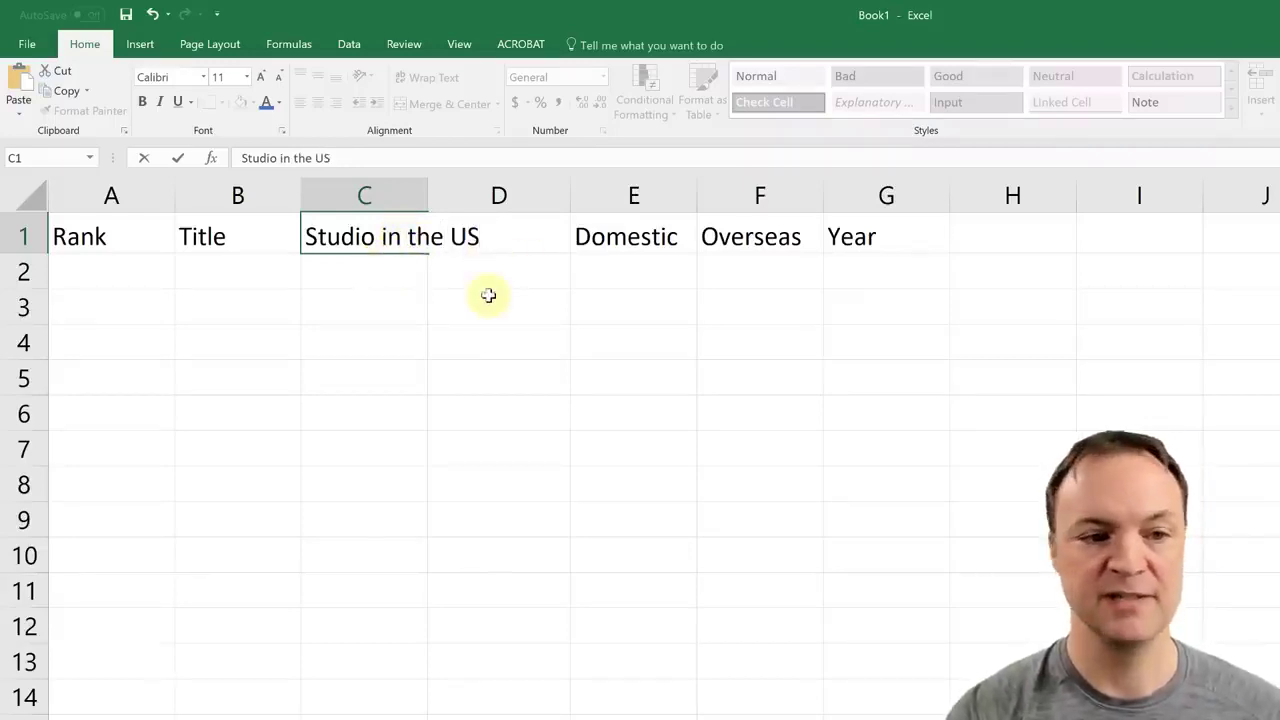
left_click(490, 300)
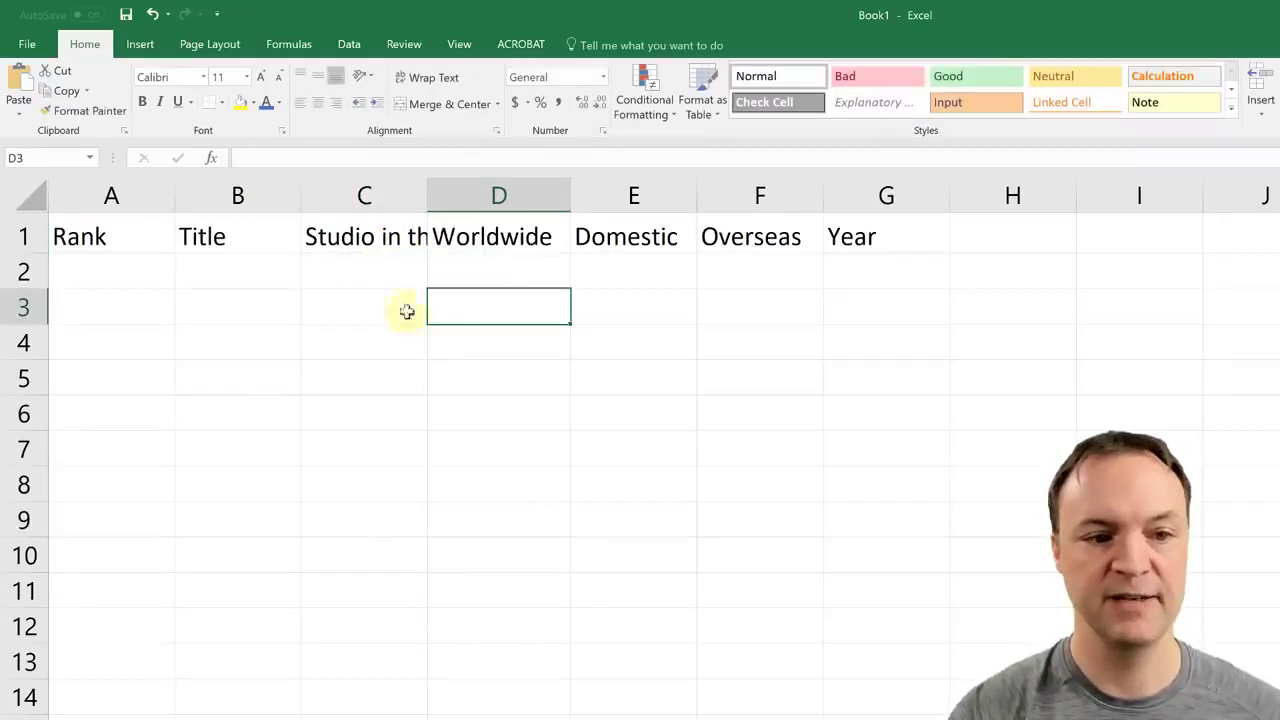
Step: Compare cells D1 and C1, widen column C by hand to fit its heading, and undo the last resize
left_click(456, 240)
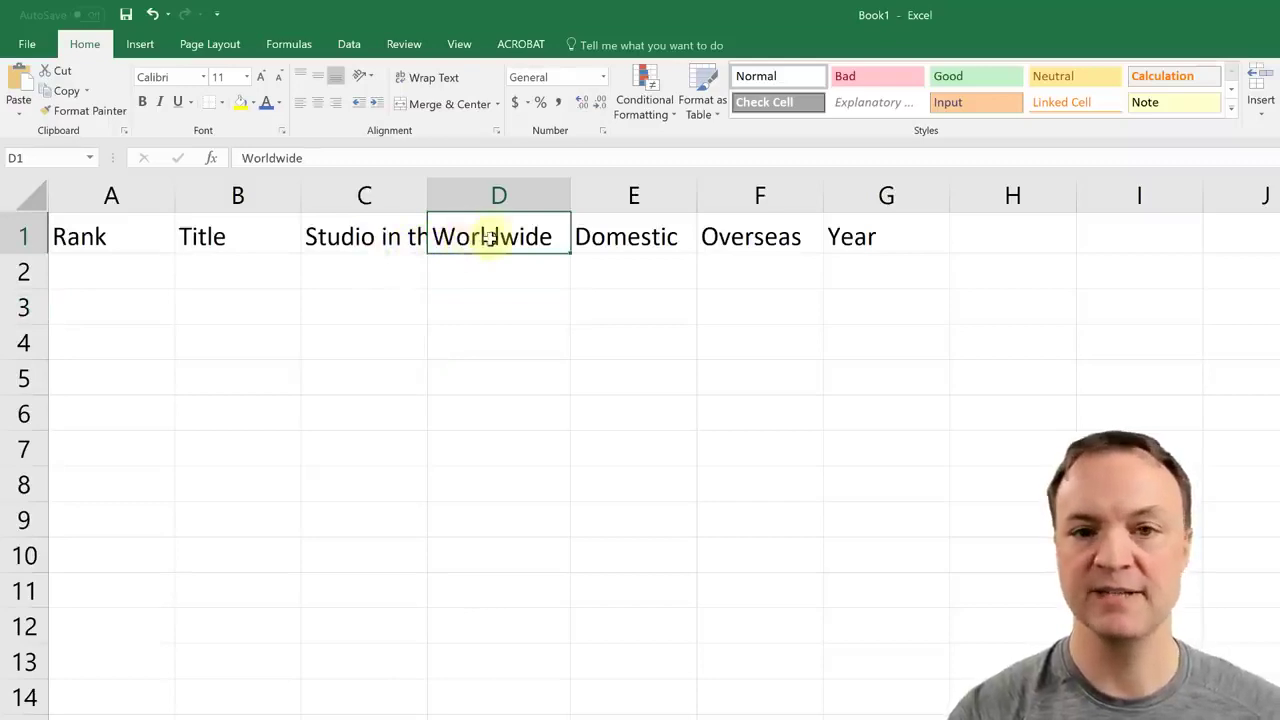
left_click(363, 236)
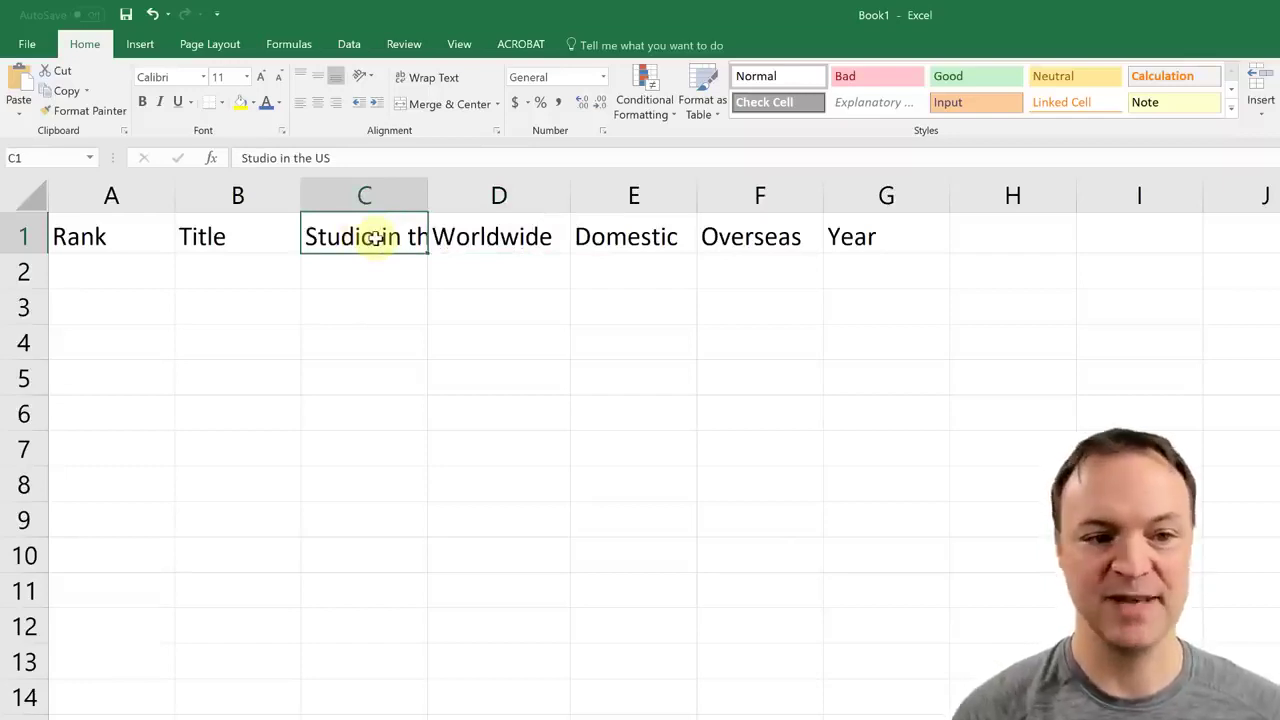
left_click_drag(429, 200, 488, 200)
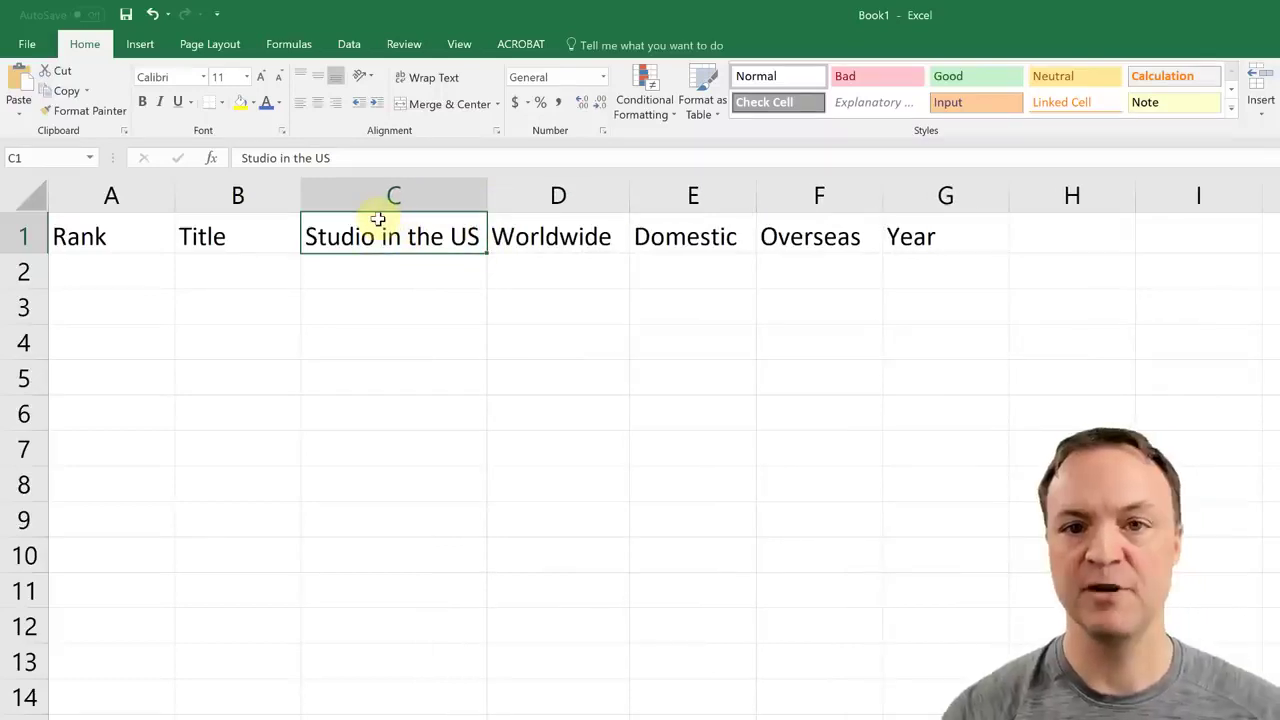
left_click(152, 16)
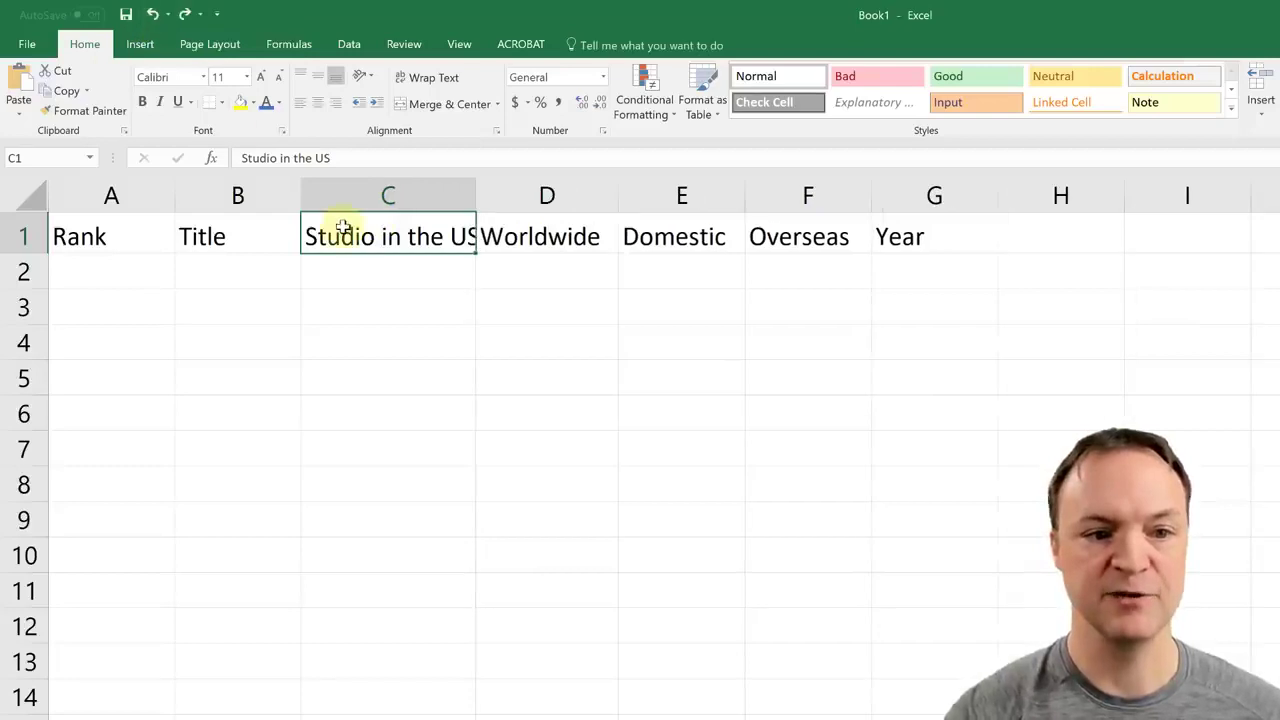
Step: Auto-fit column C to its heading and reduce the height of row 1 slightly
double_click(477, 197)
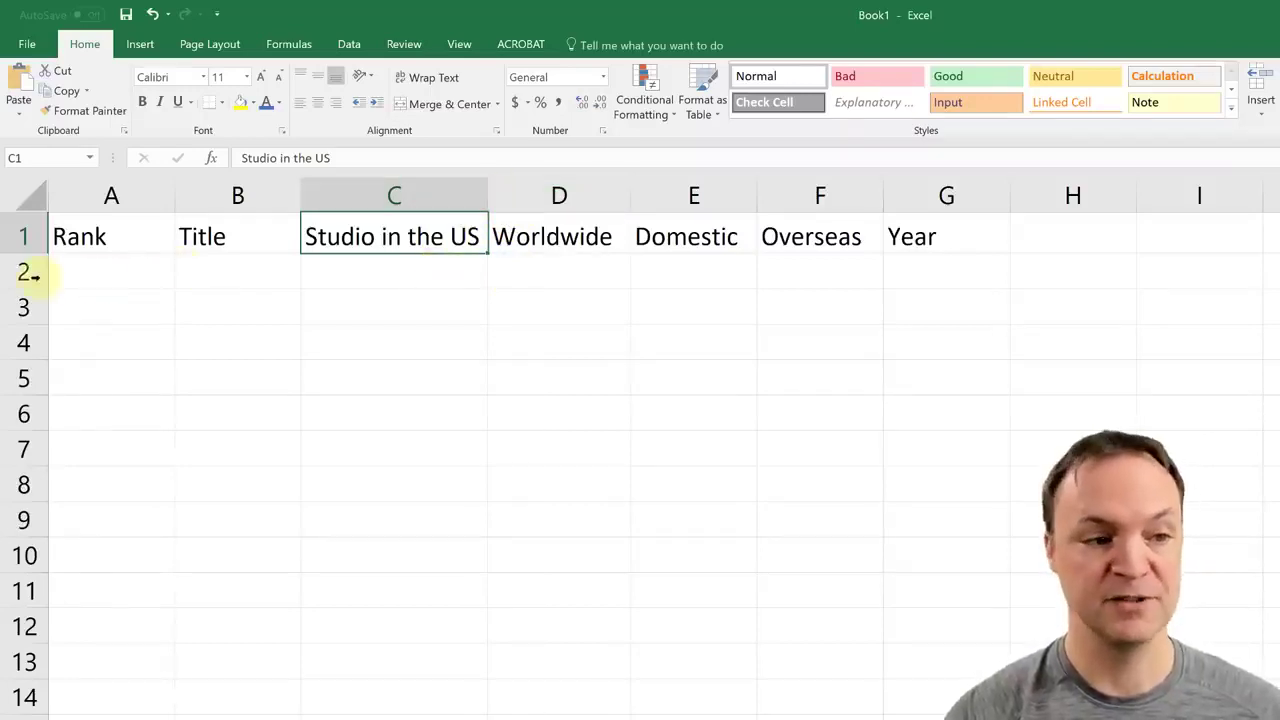
mouse_move(37, 254)
left_mouse_down()
mouse_move(40, 277)
mouse_move(34, 243)
left_mouse_up()
left_click(311, 336)
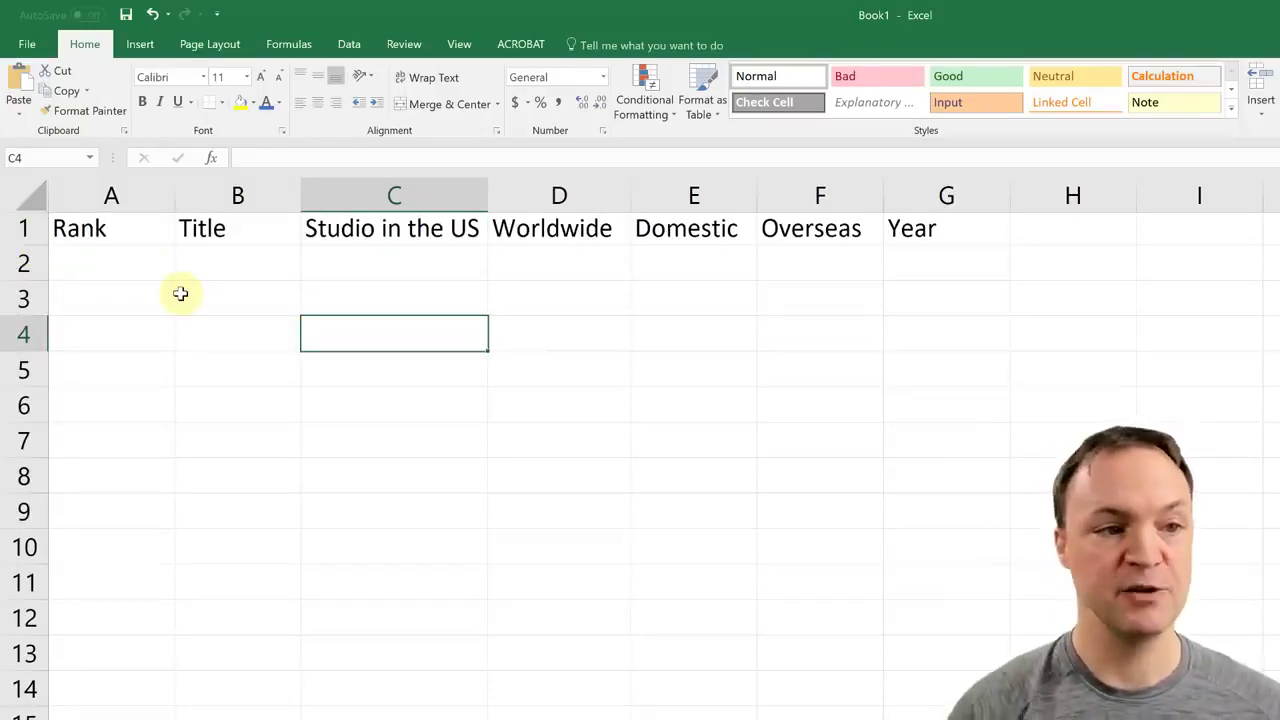
Step: Overwrite the Rank heading in cell A1 with adsf and undo the entry
left_click(101, 229)
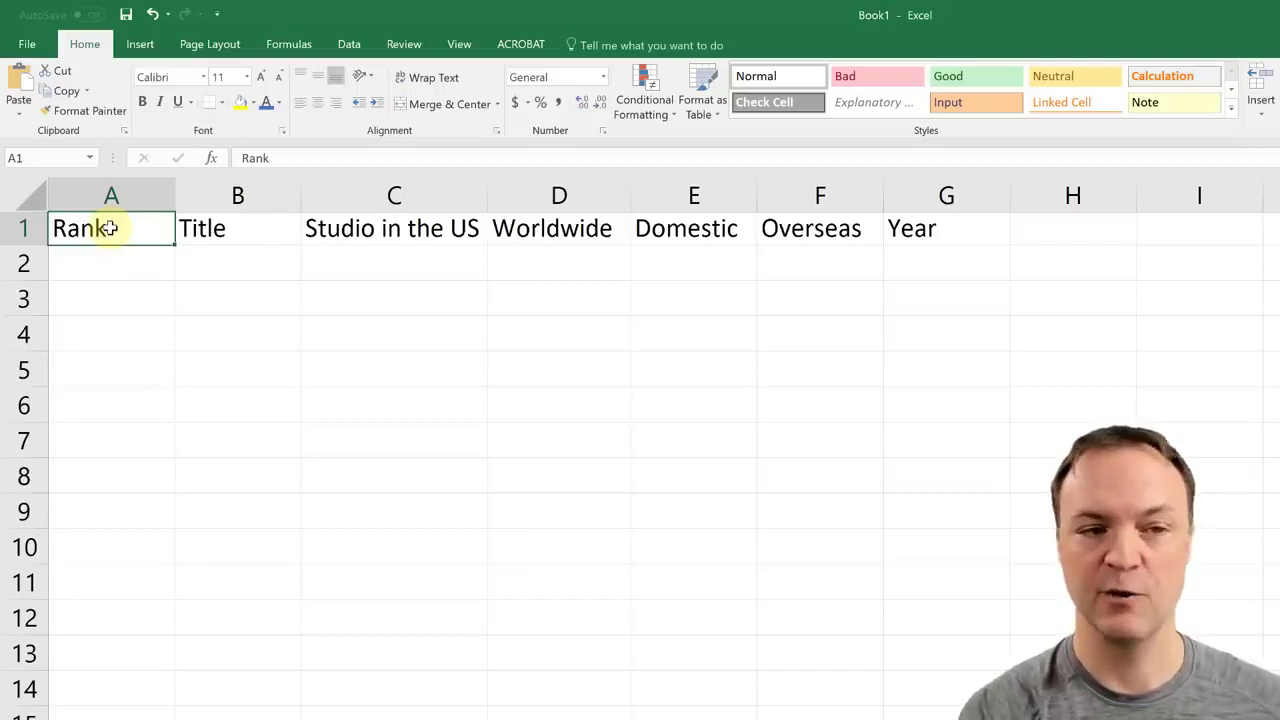
type("adsf")
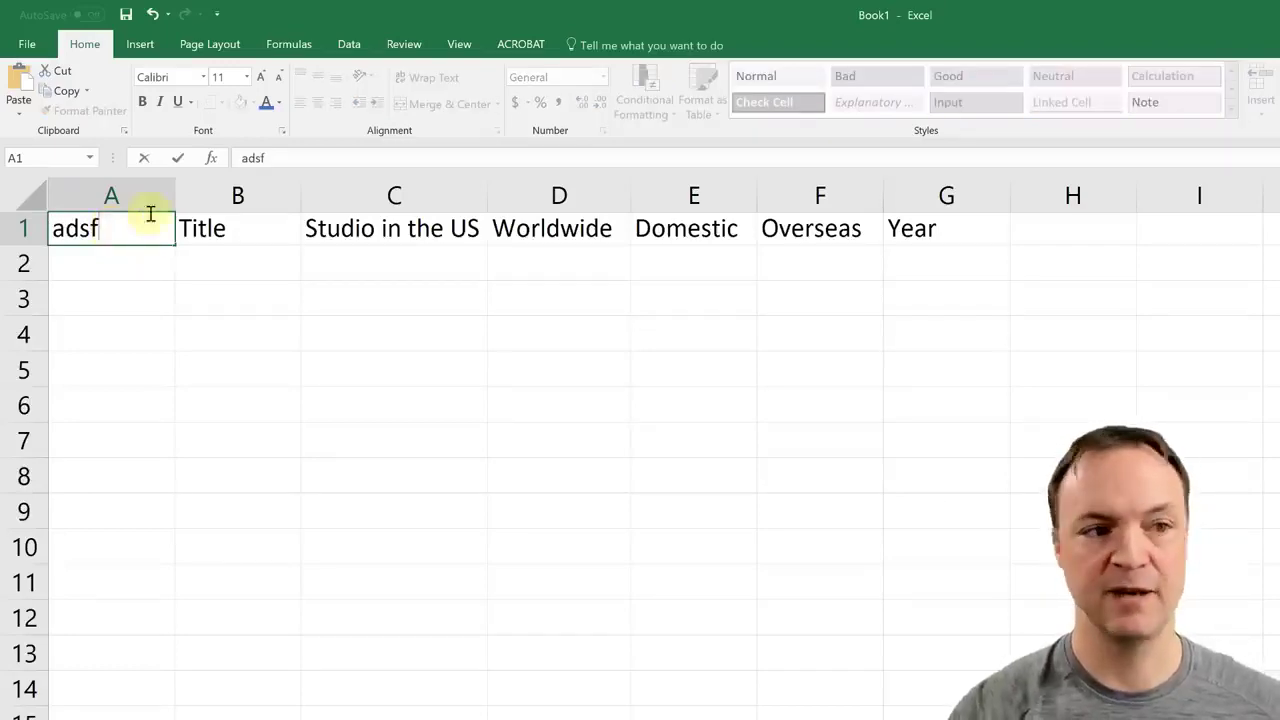
left_click(153, 15)
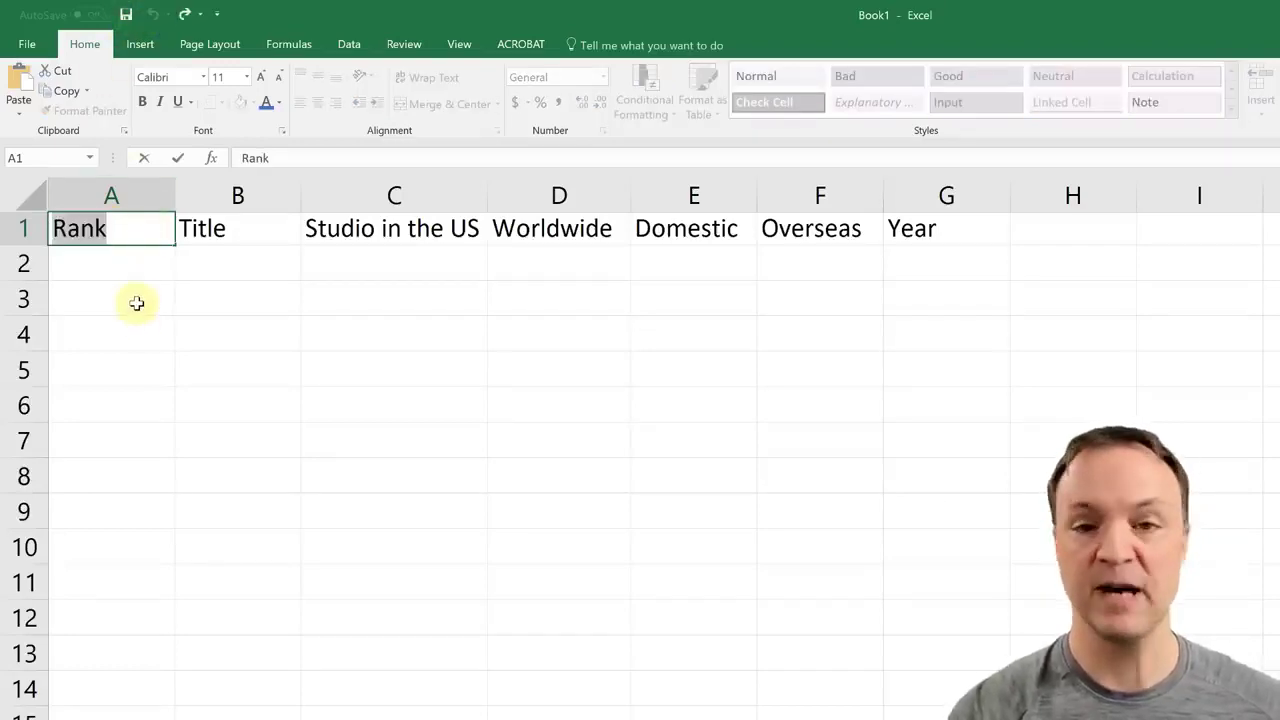
Step: Append ing to the Rank heading directly in cell A1 and undo the addition
left_click(137, 233)
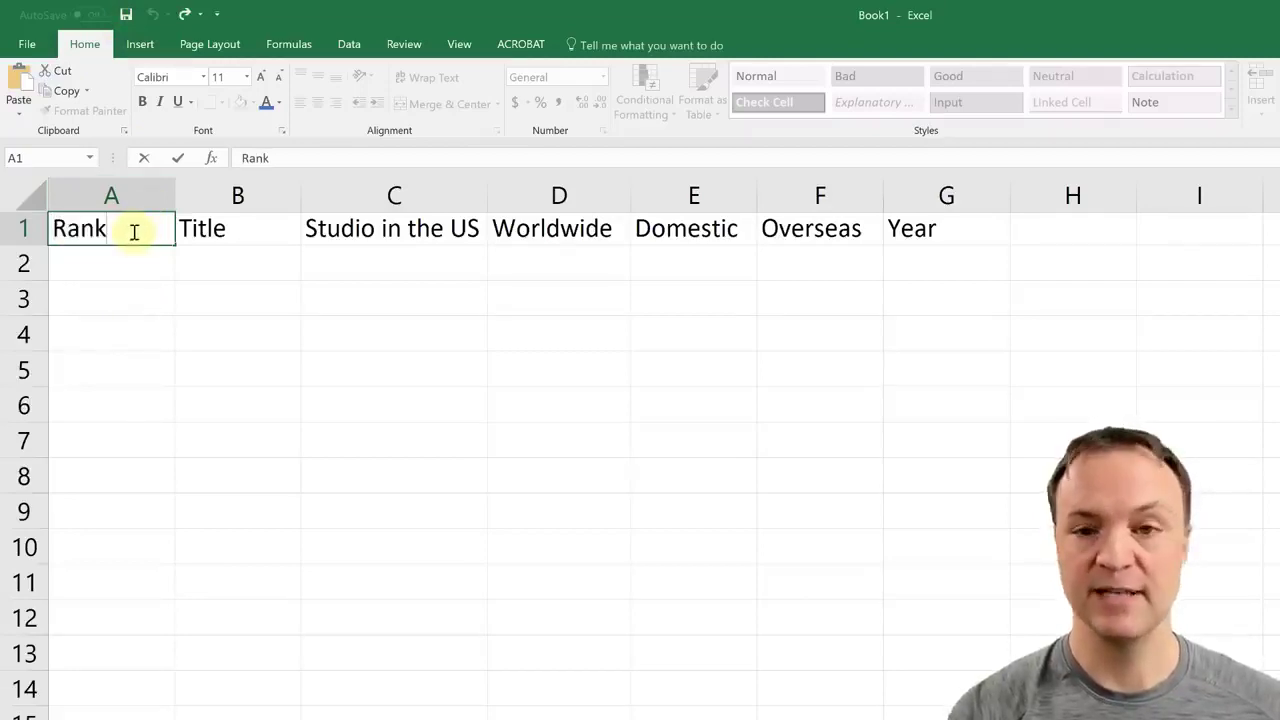
type("ing")
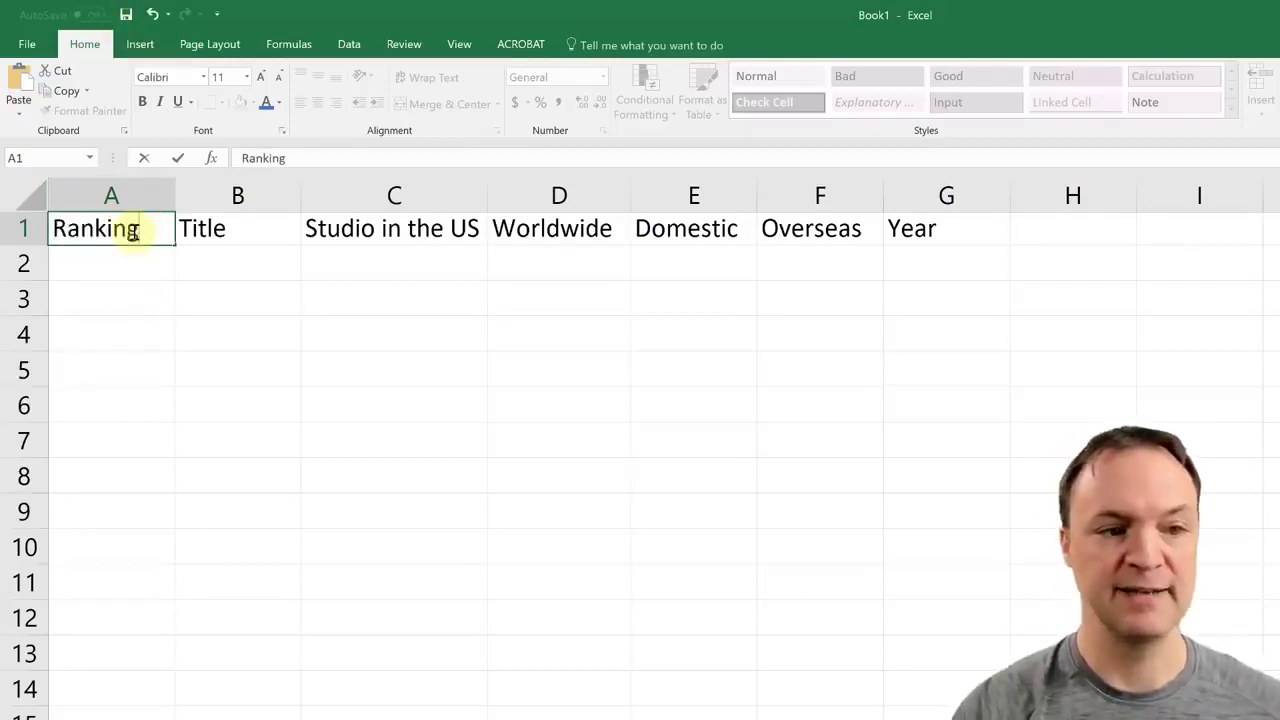
left_click(153, 17)
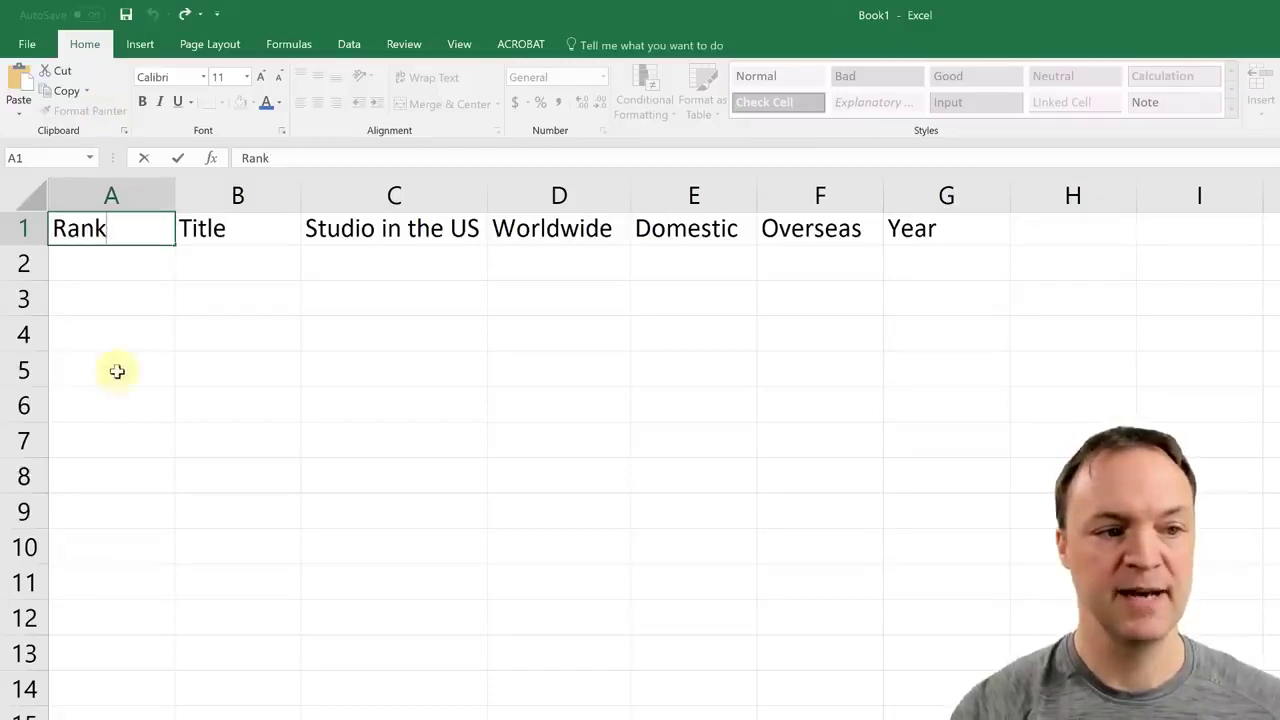
left_click(114, 369)
Step: Change the heading in cell A1 to Ranking, commit the entry, and undo that change
left_click(100, 235)
left_click(328, 160)
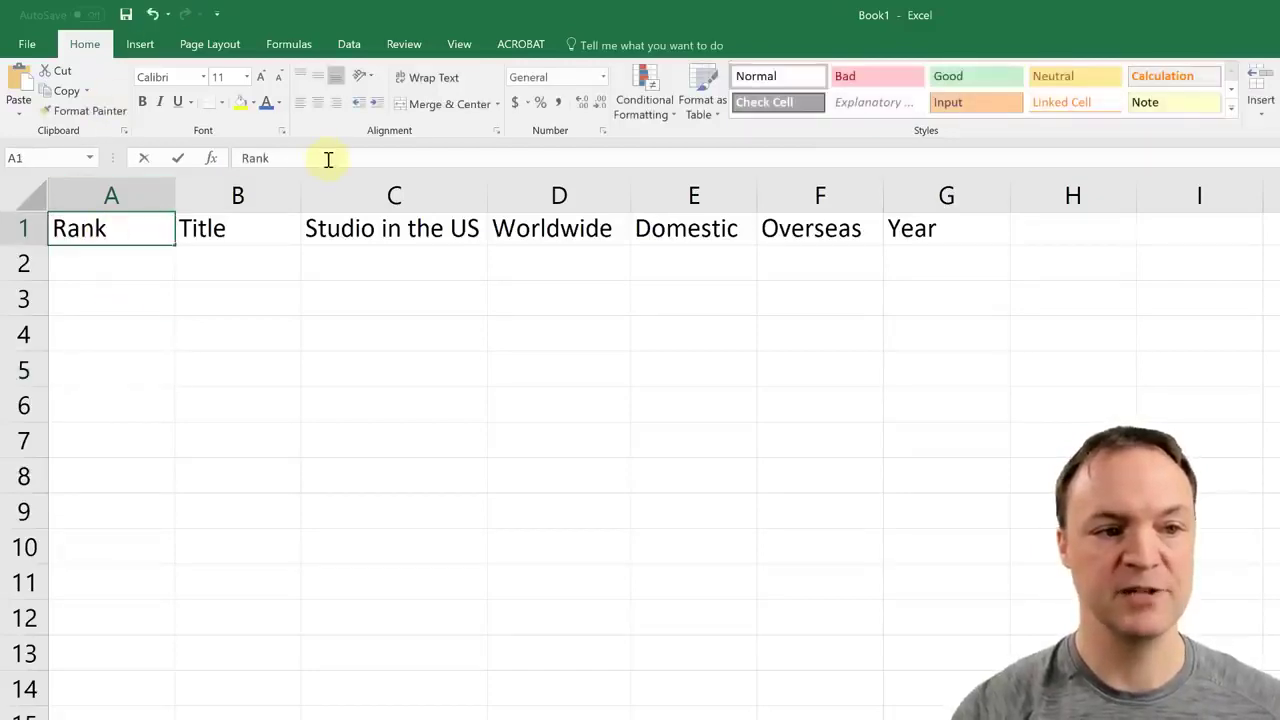
type("ing")
key("ctrl+Return")
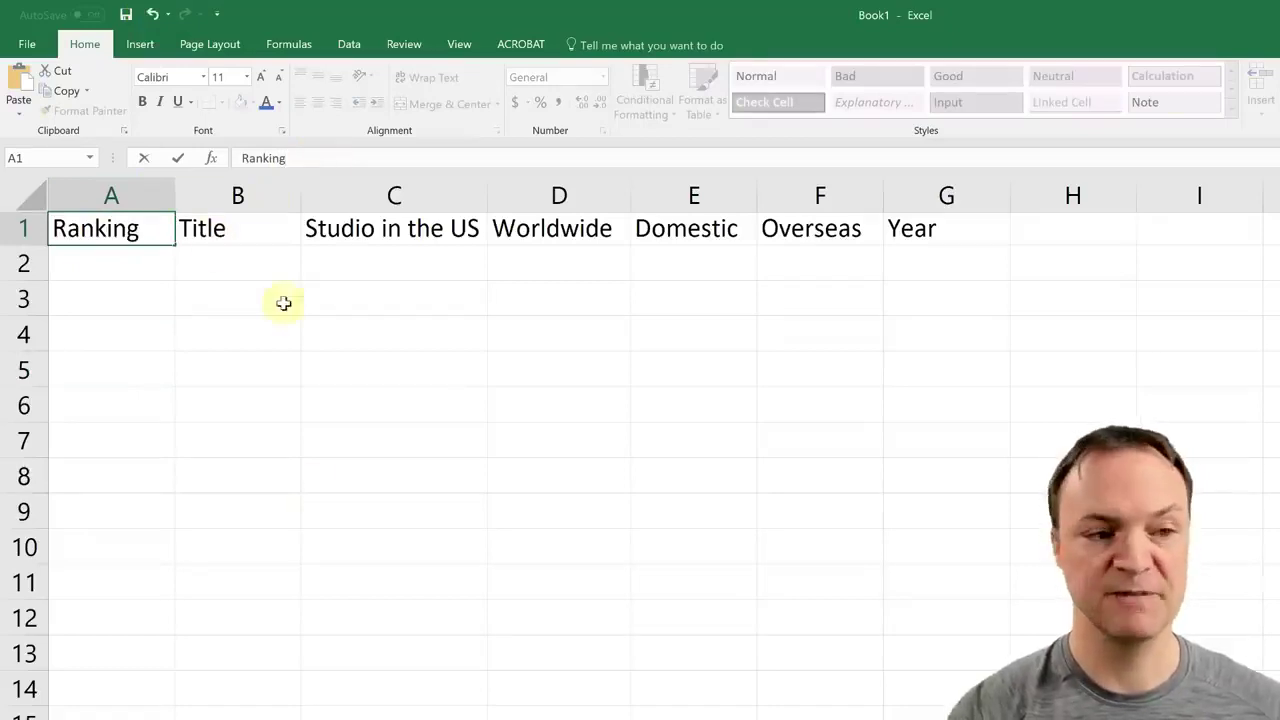
left_click(220, 238)
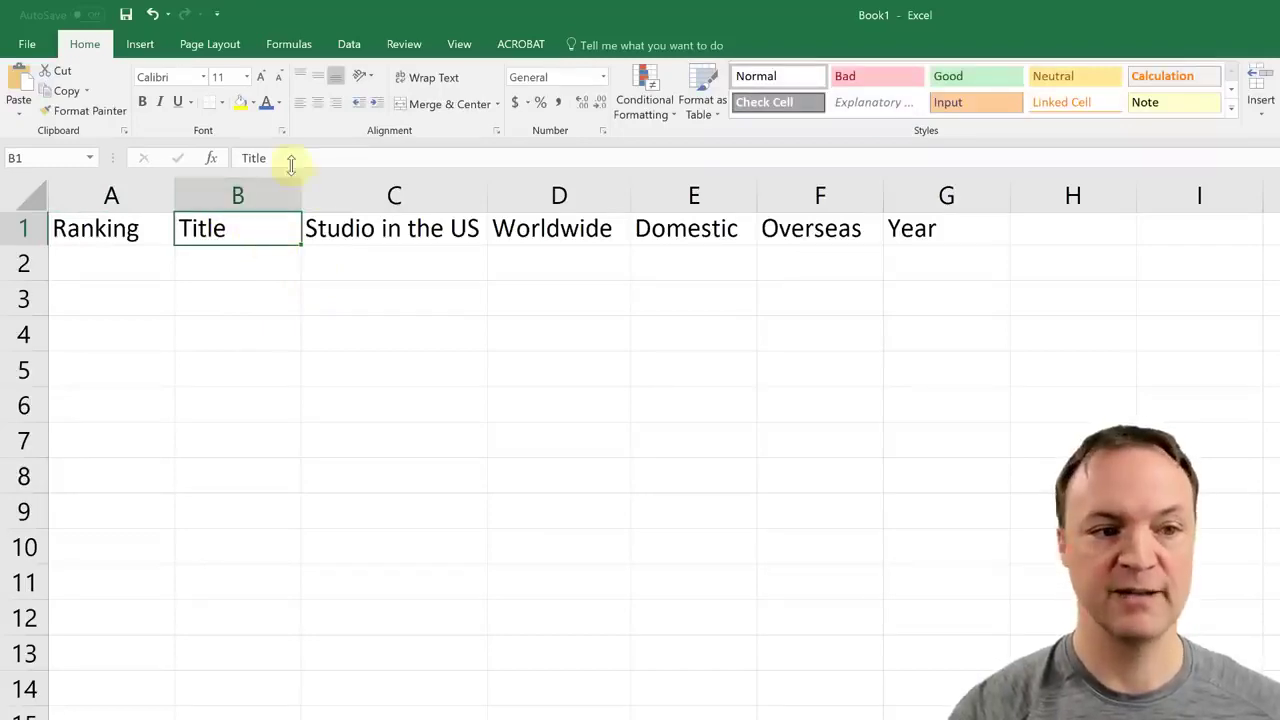
left_click(152, 14)
left_click(256, 320)
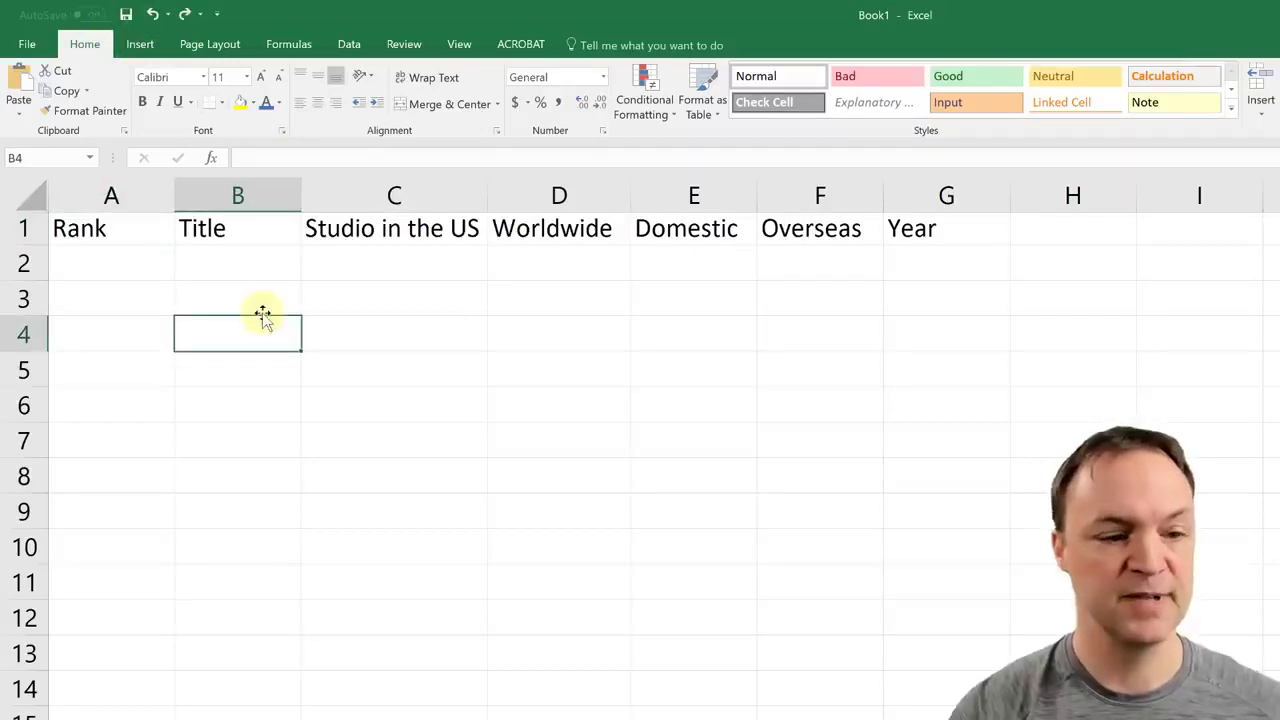
Step: Format the Rank heading in cell A1 with the Arial Black font at size 22
left_click(131, 236)
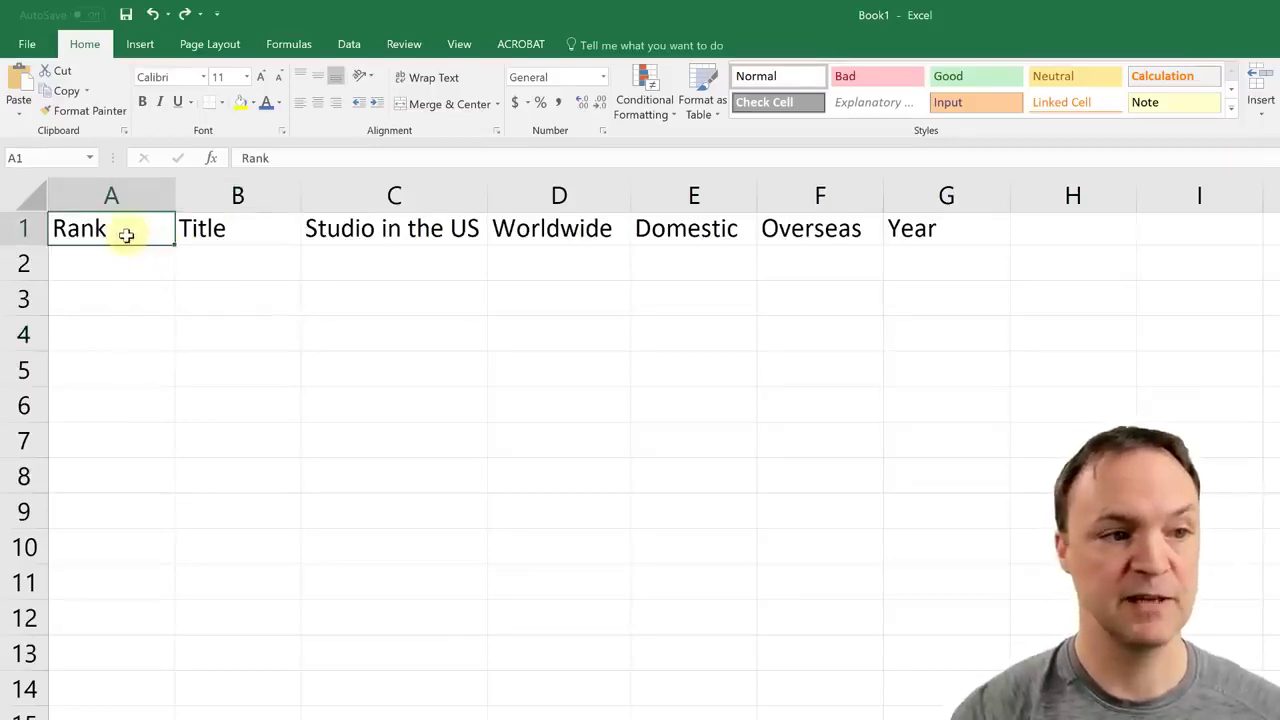
left_click(204, 77)
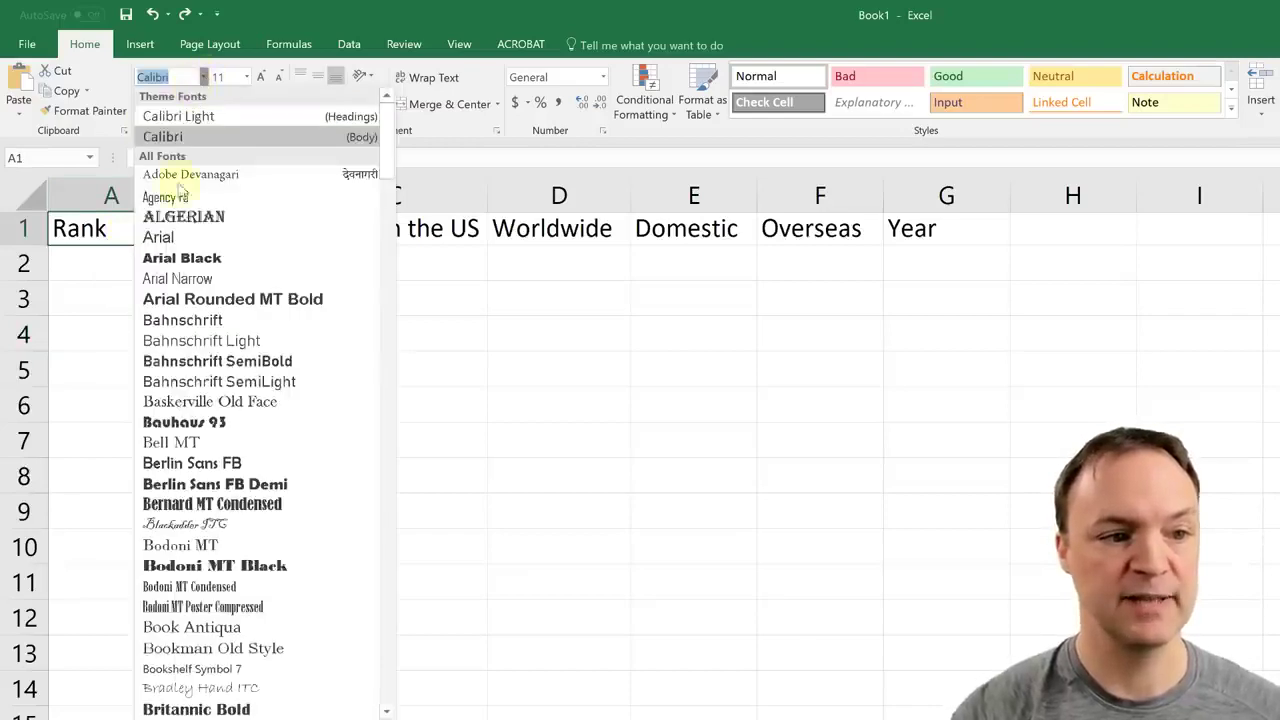
left_click(193, 254)
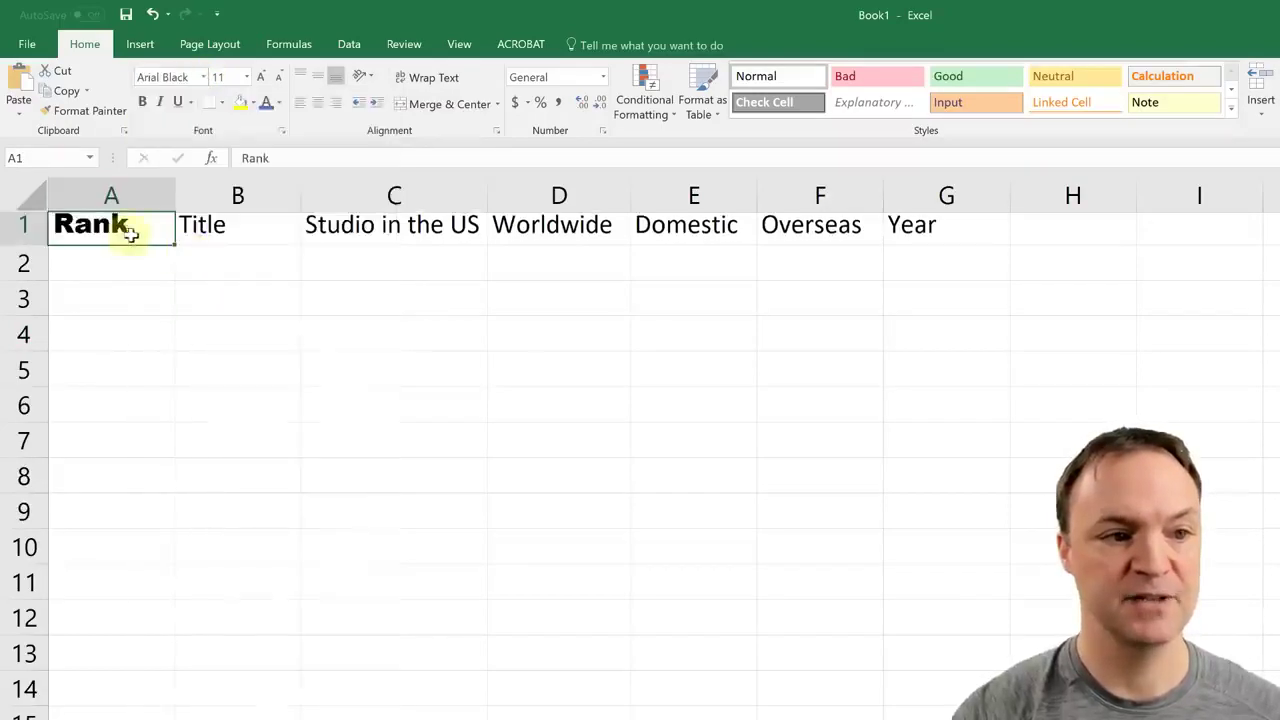
left_click(247, 77)
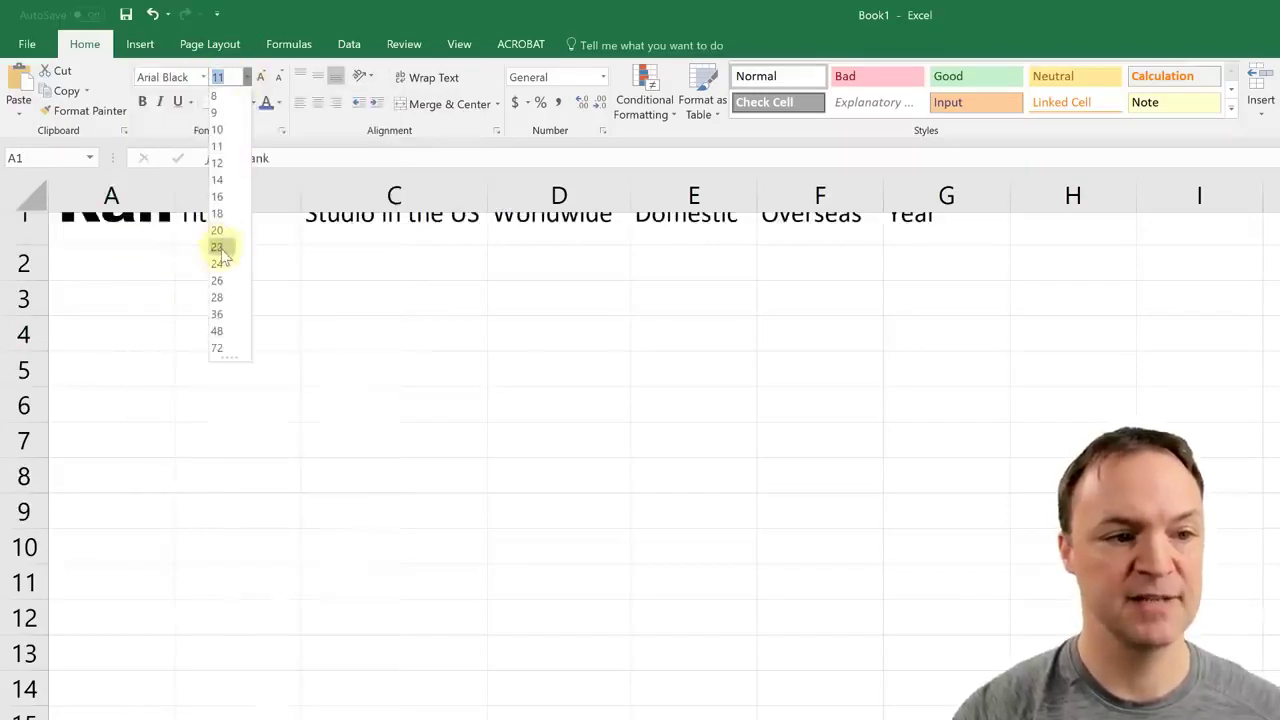
left_click(217, 247)
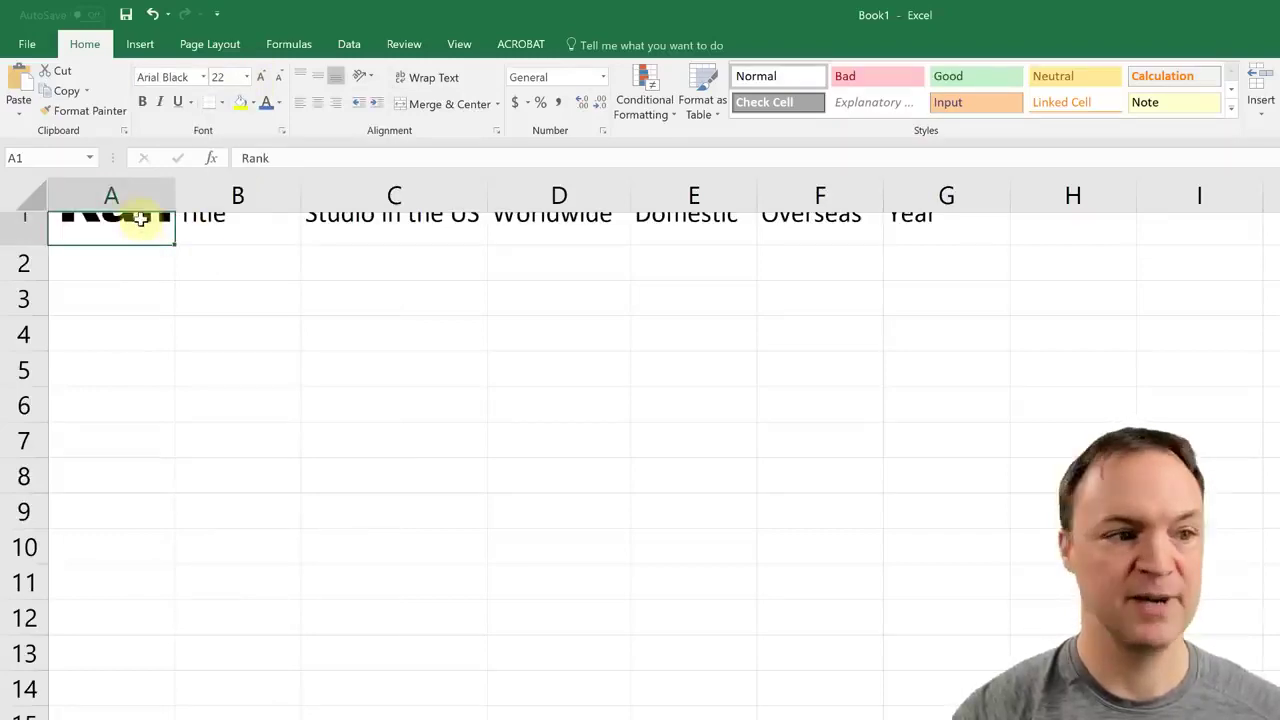
Step: Auto-fit the height of row 1 and the width of column A to the enlarged Rank heading
double_click(31, 245)
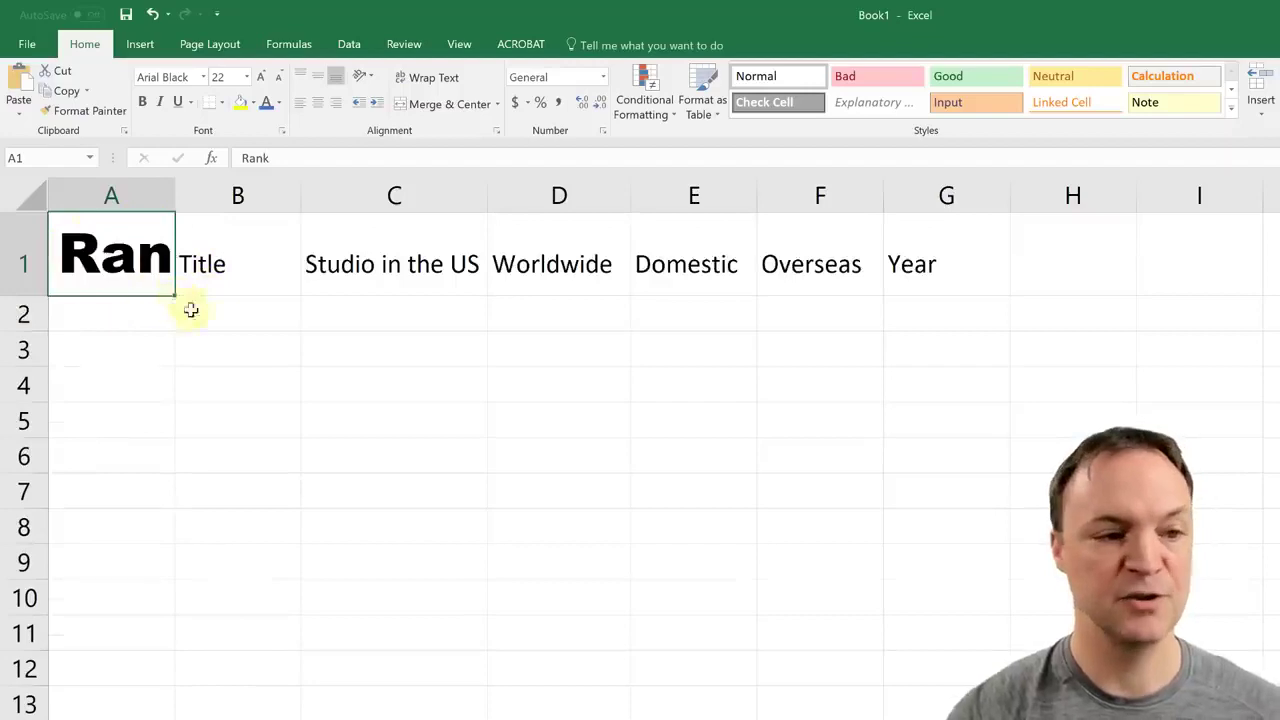
double_click(173, 196)
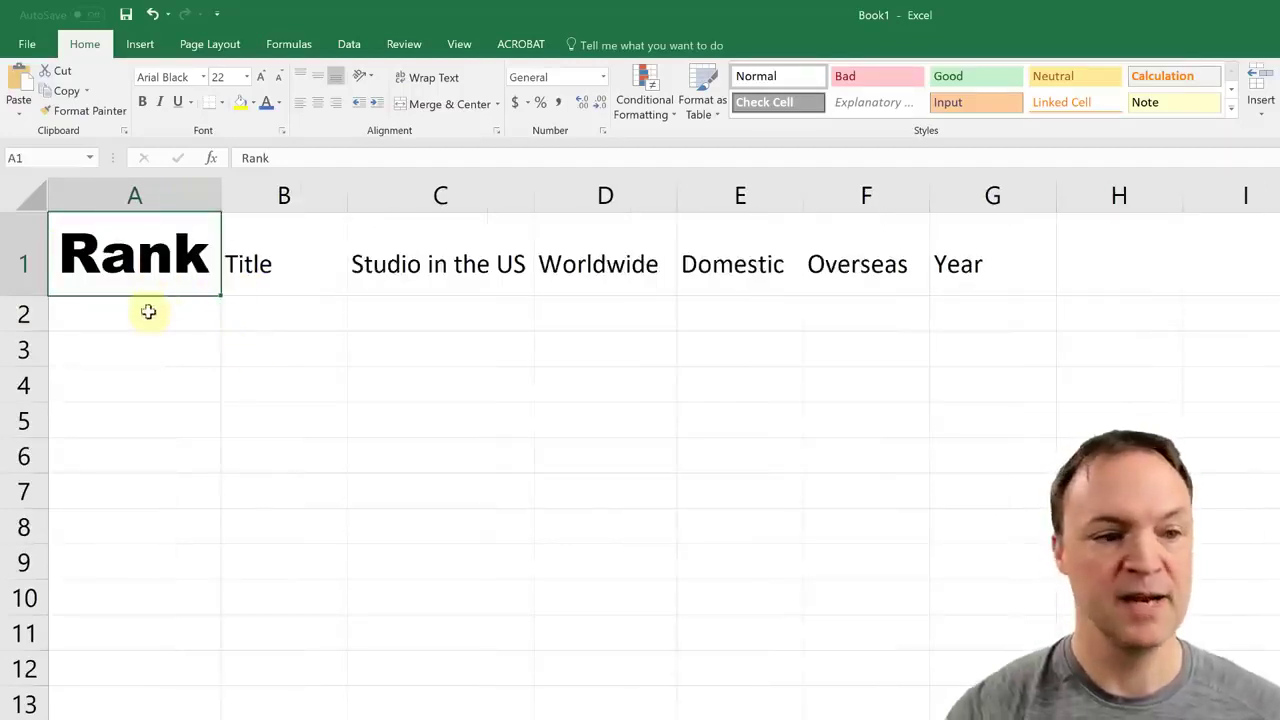
Step: Select all of row 1 and set its font size to 16
left_click(23, 266)
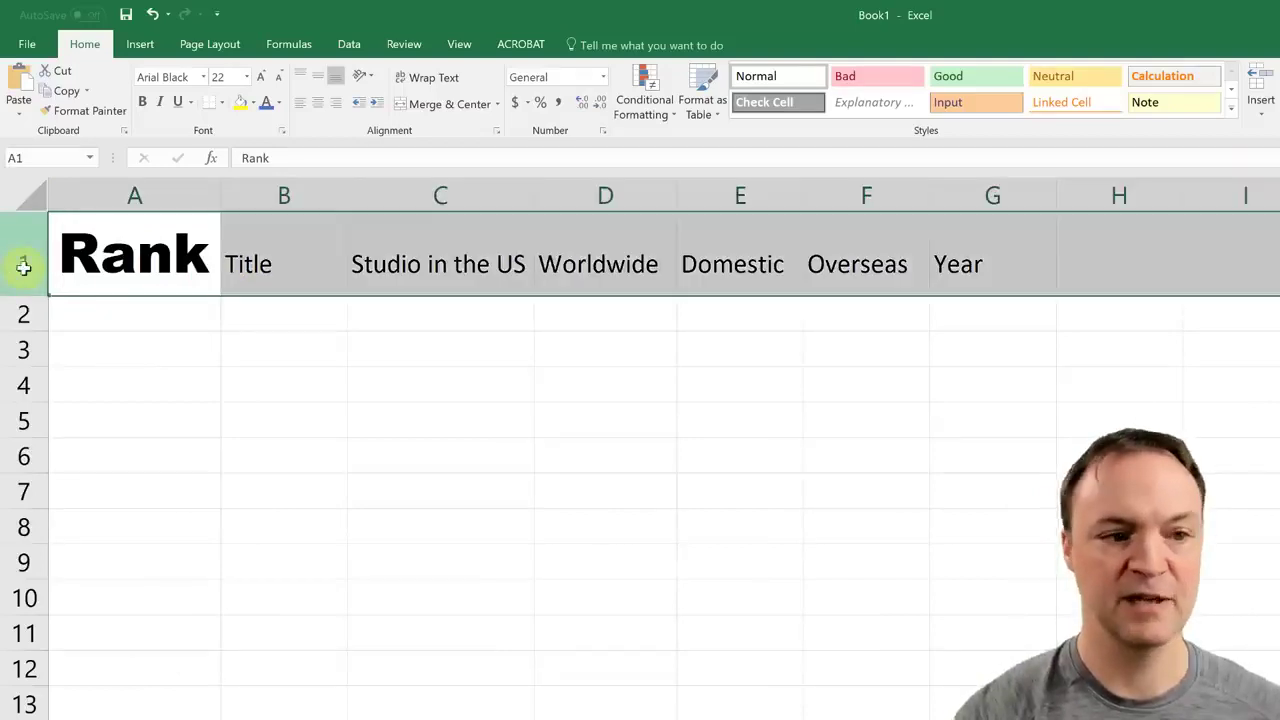
left_click(247, 77)
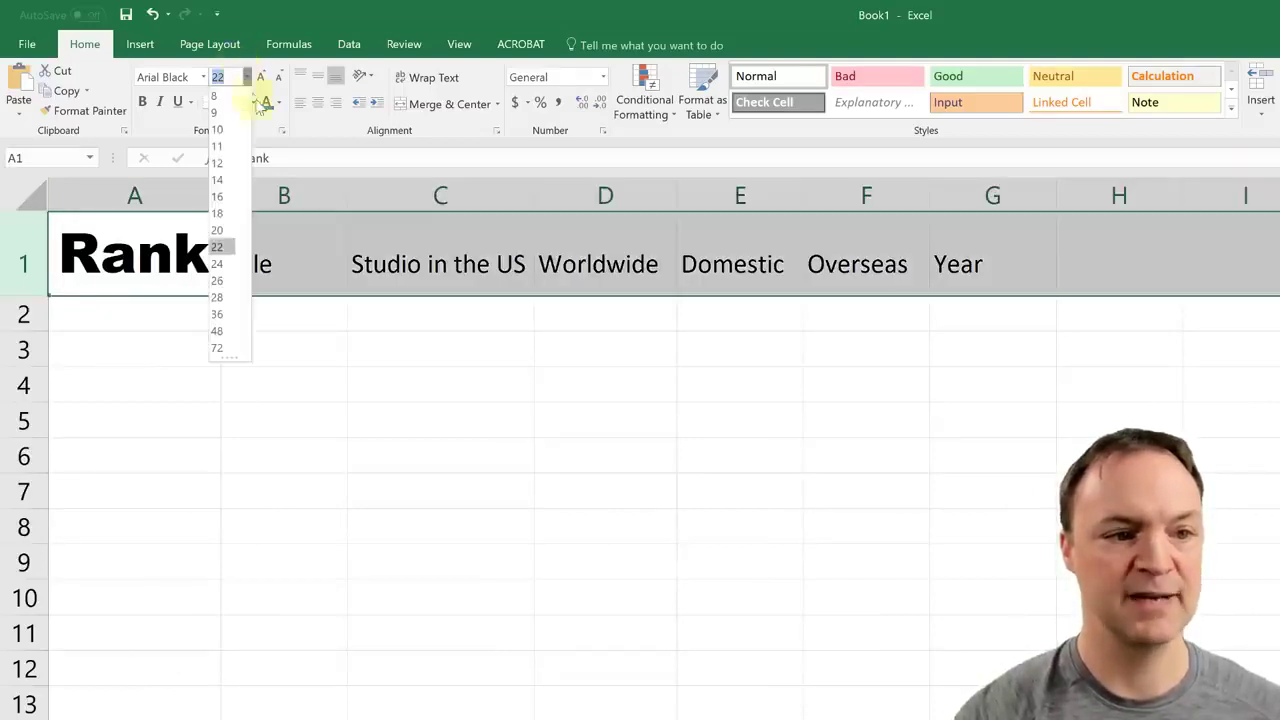
left_click(220, 197)
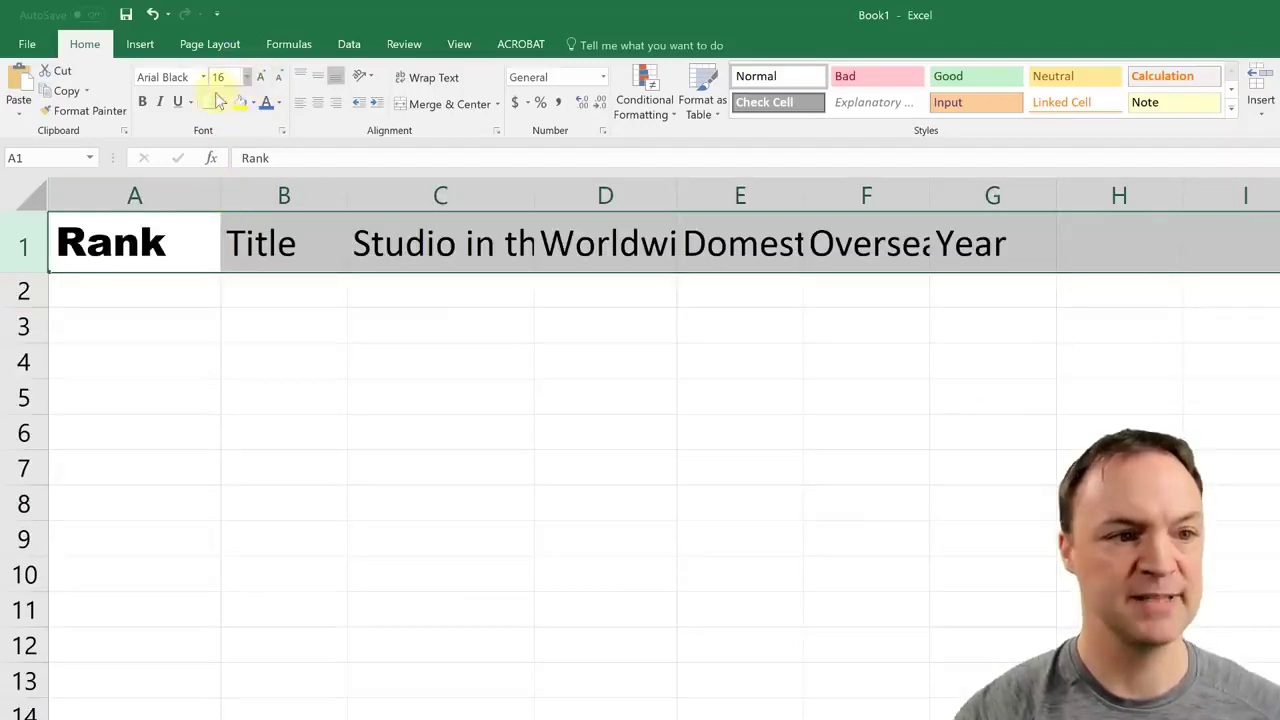
Step: Make the headings in row 1 bold and color their text blue
left_click(142, 101)
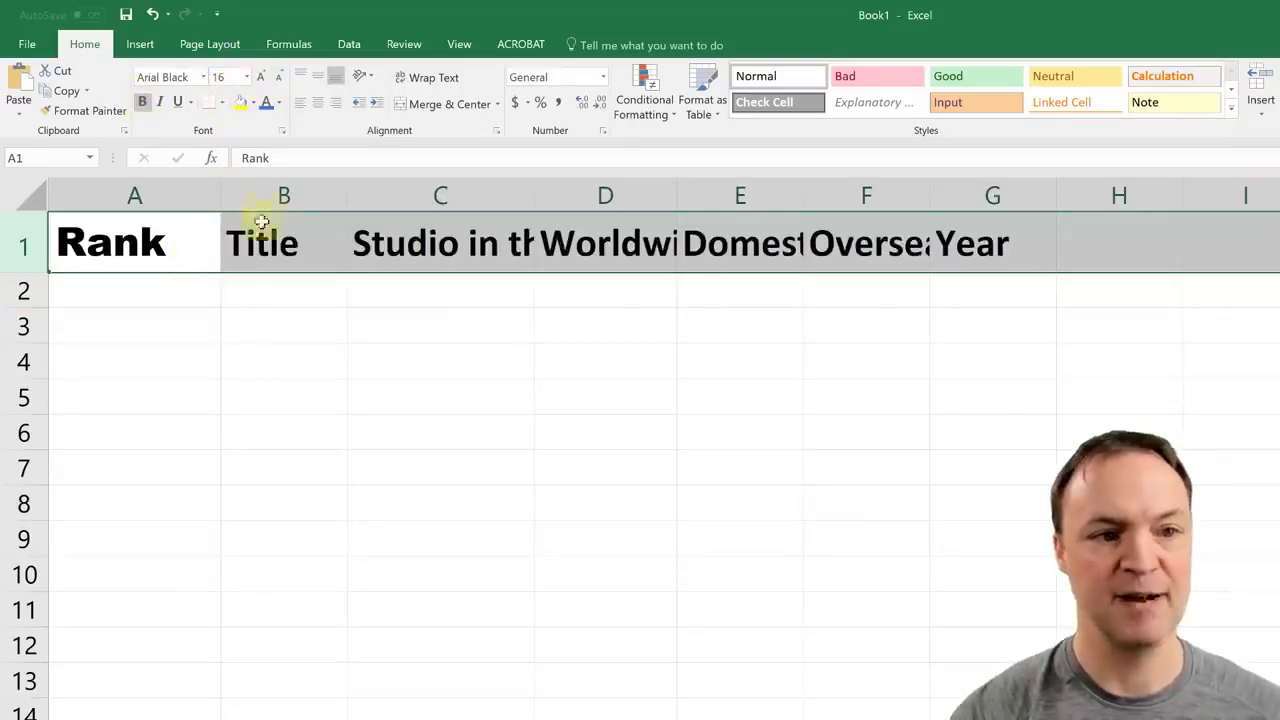
left_click(267, 104)
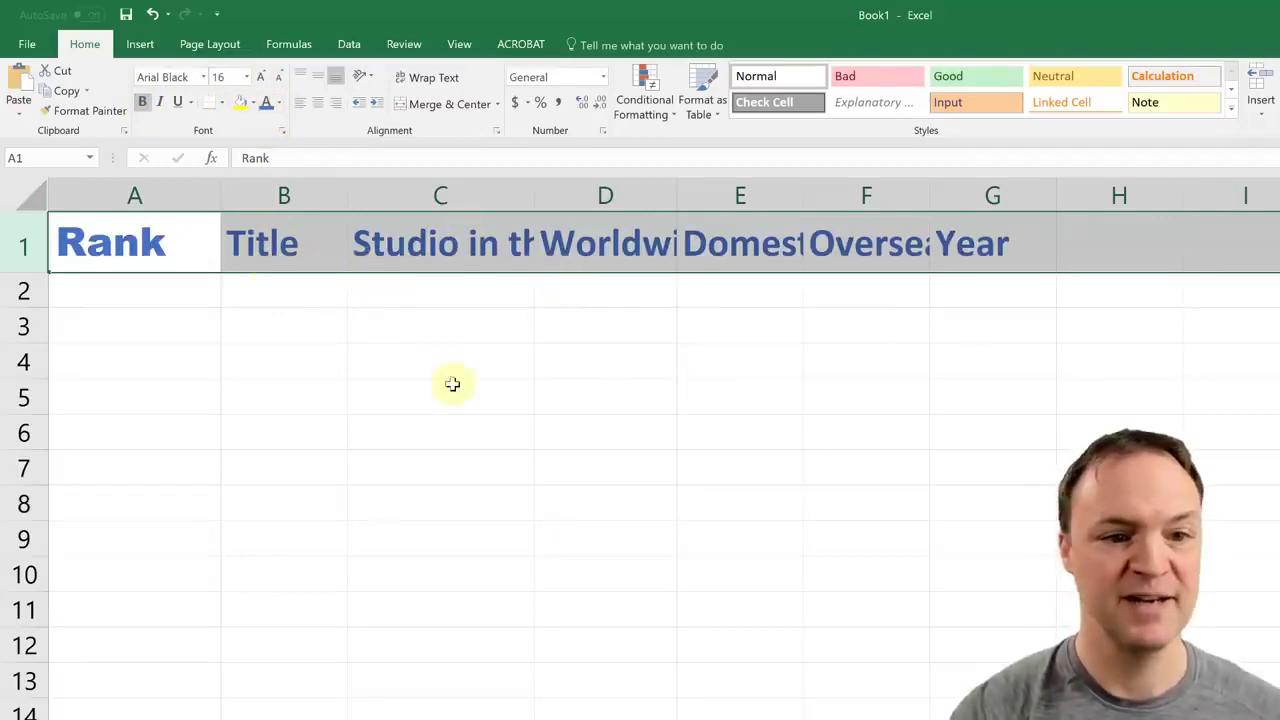
left_click(644, 306)
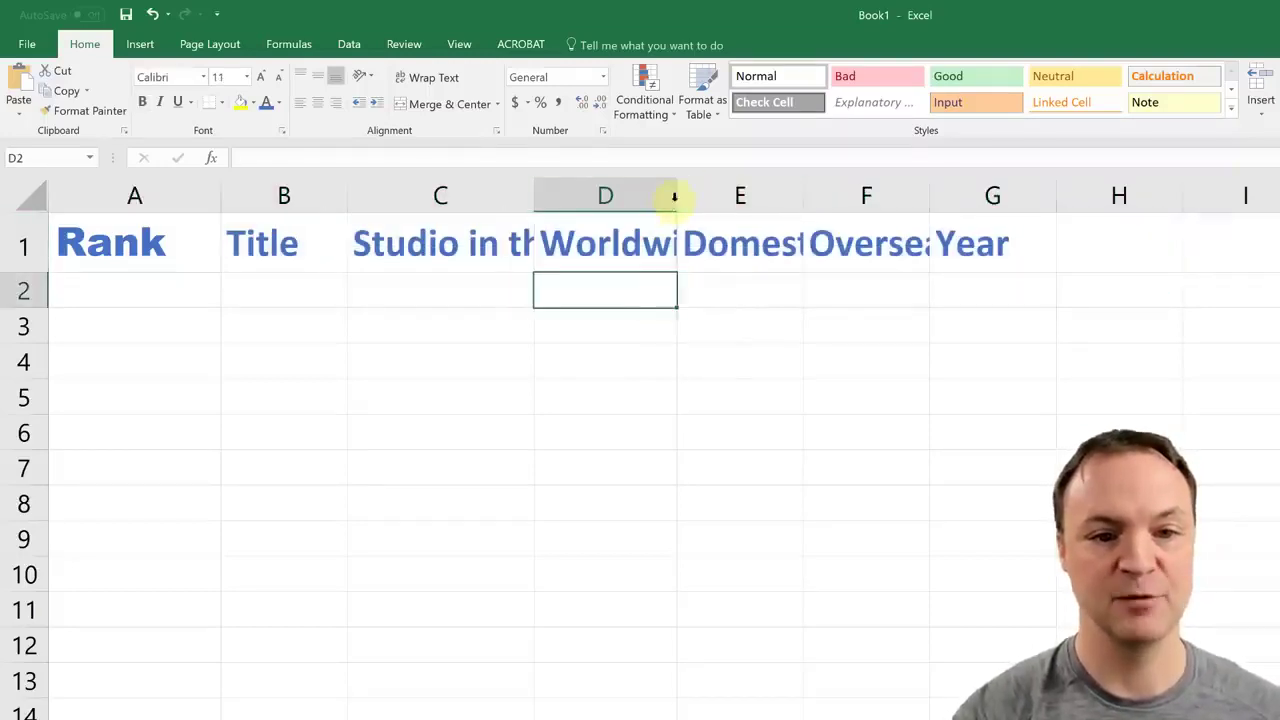
Step: Auto-fit the widths of columns C, D, E and F to their headings
double_click(676, 196)
left_click(480, 191)
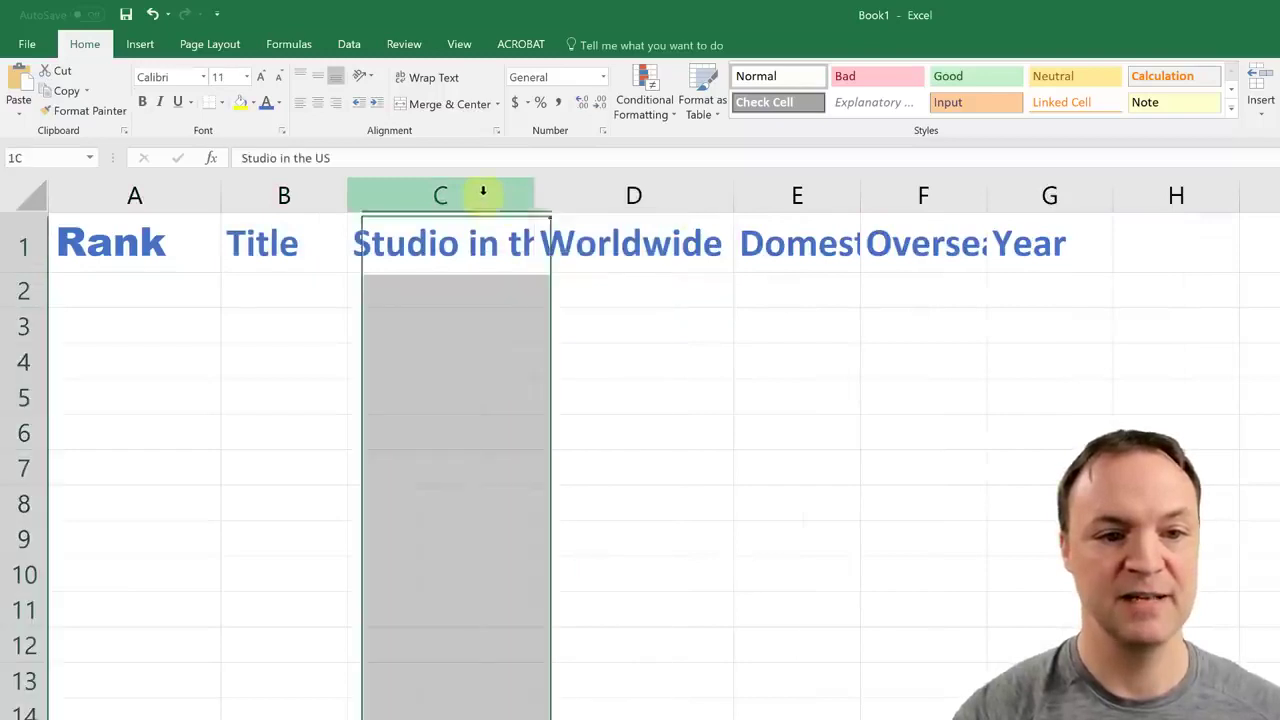
double_click(530, 196)
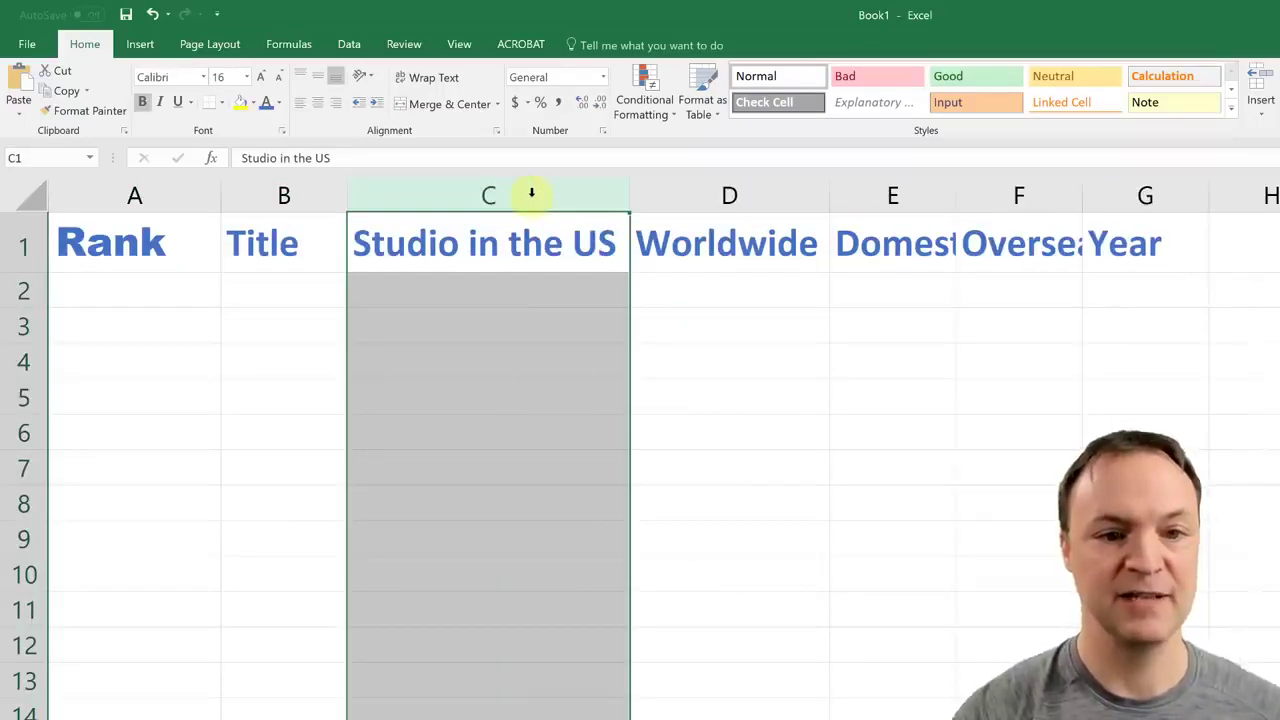
double_click(957, 200)
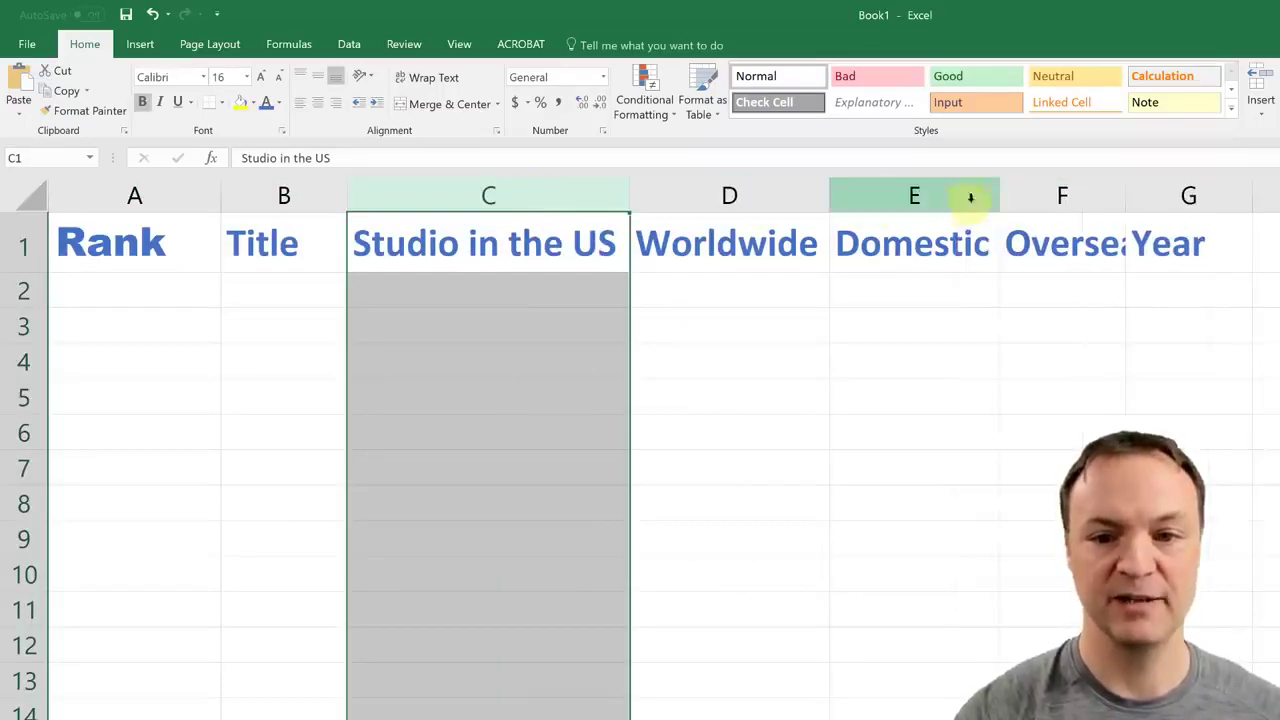
double_click(1126, 195)
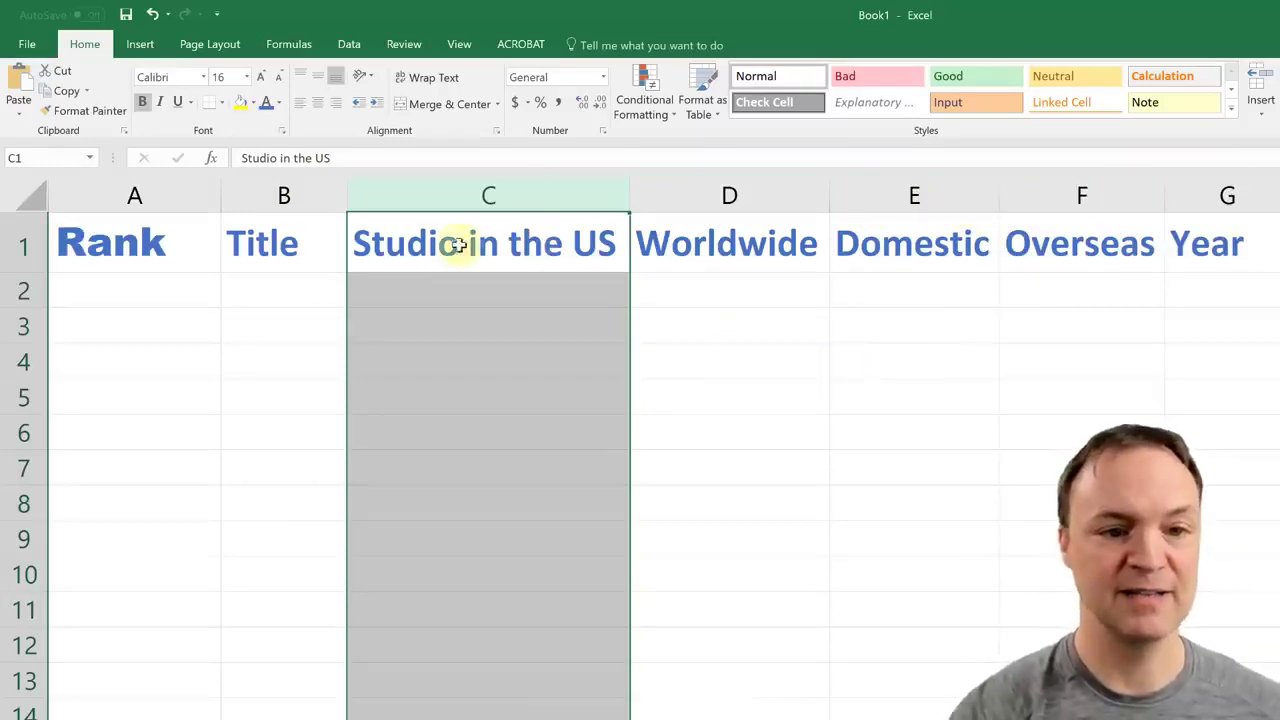
left_click(203, 287)
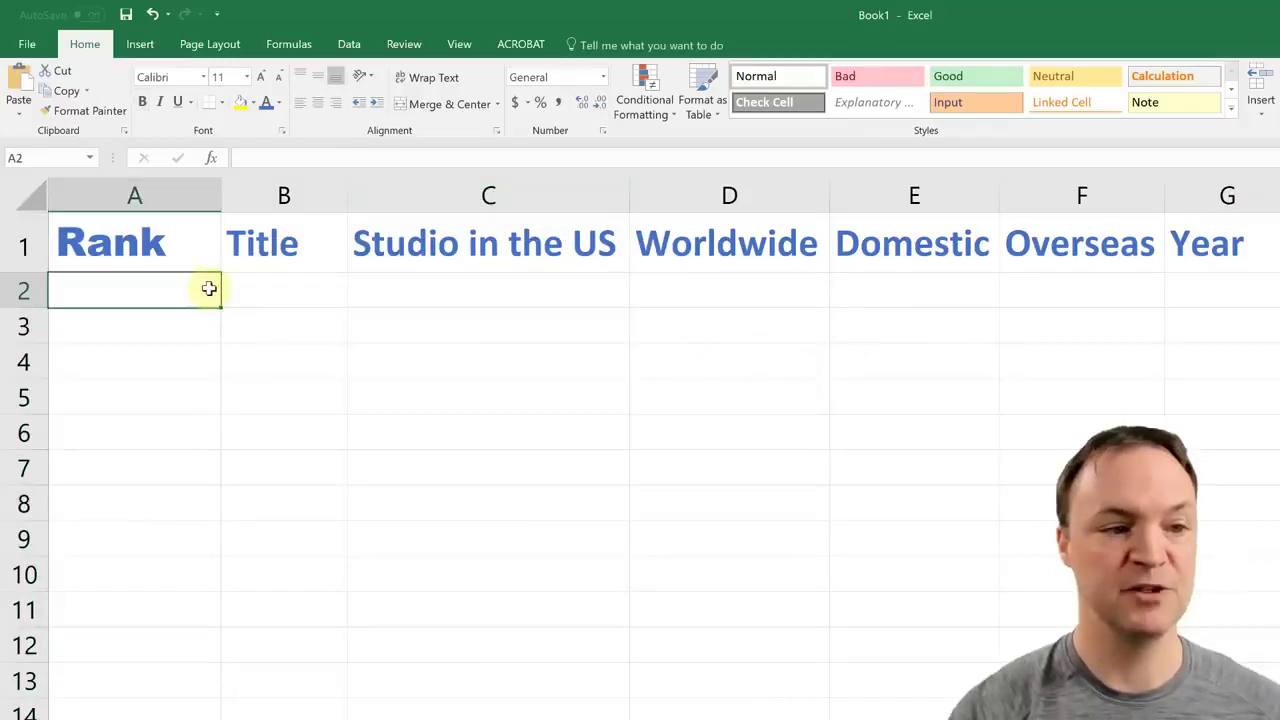
Step: Turn bold off and back on for the whole of row 1
left_click(30, 255)
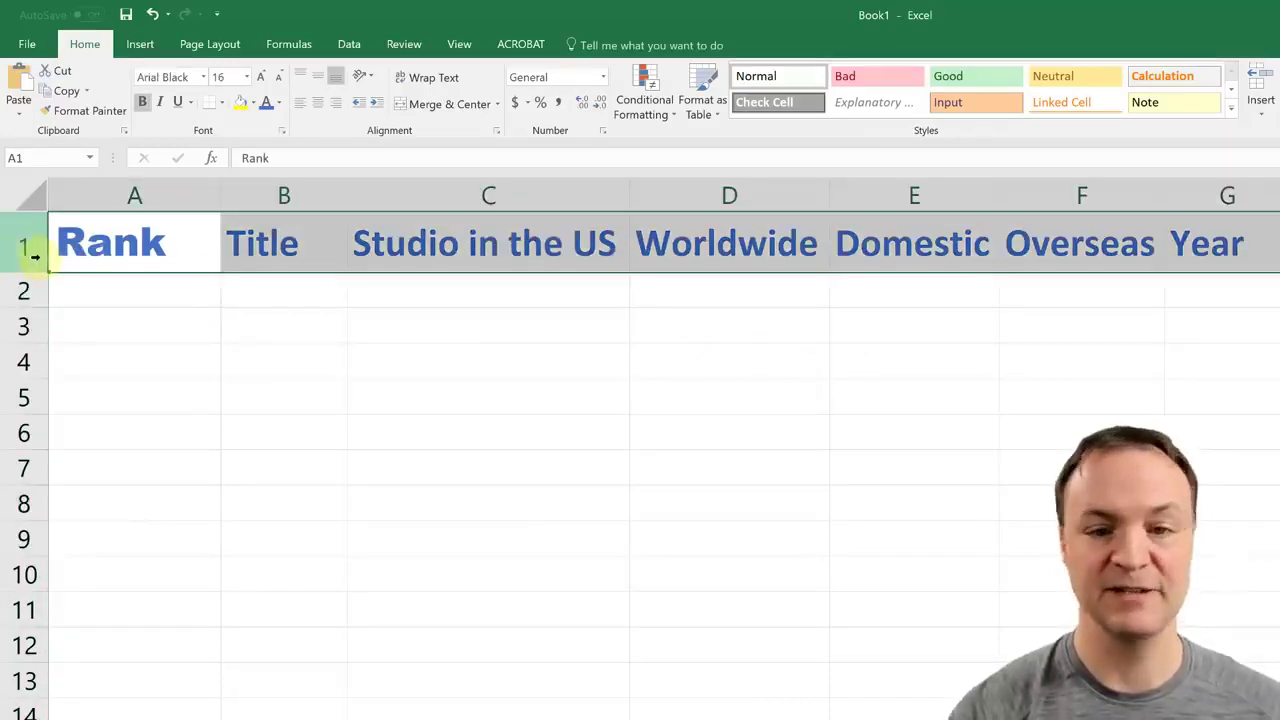
left_click(143, 104)
left_click(143, 104)
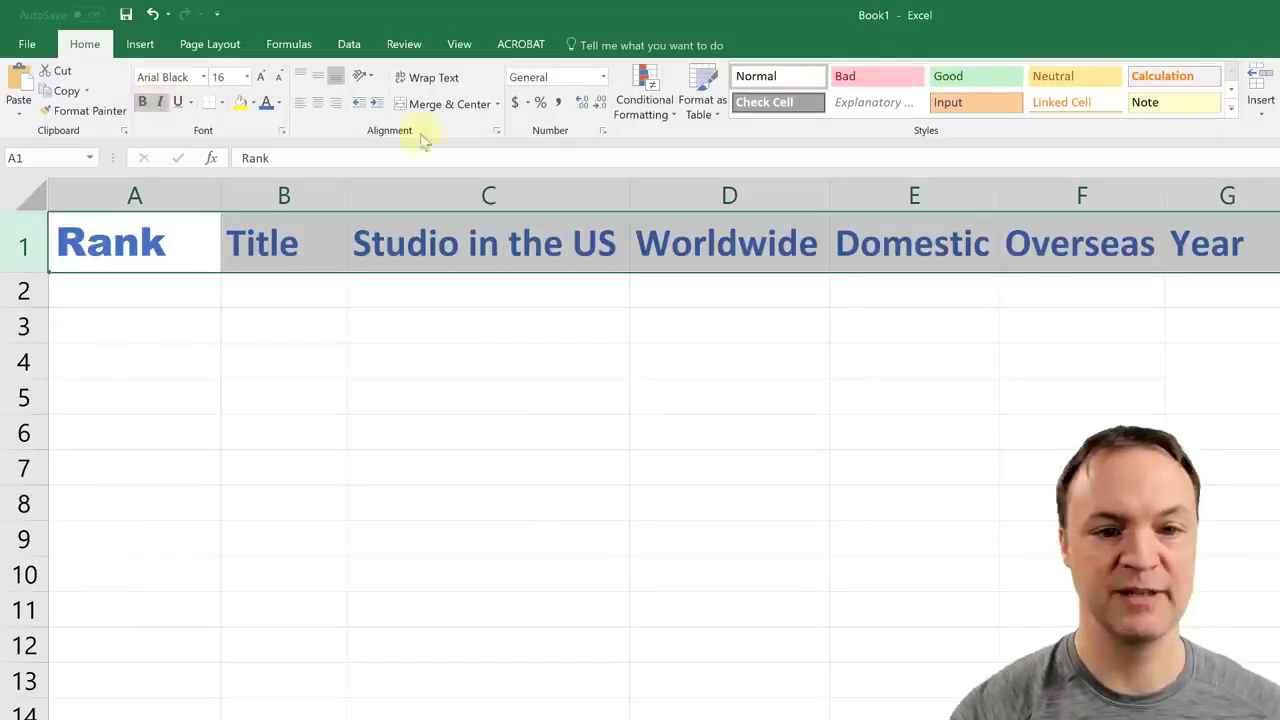
Step: Shorten the heading in cell C1 to Studio and auto-fit the width of column C to it
left_click(614, 242)
double_click(614, 242)
key("BackSpace")
key("Return")
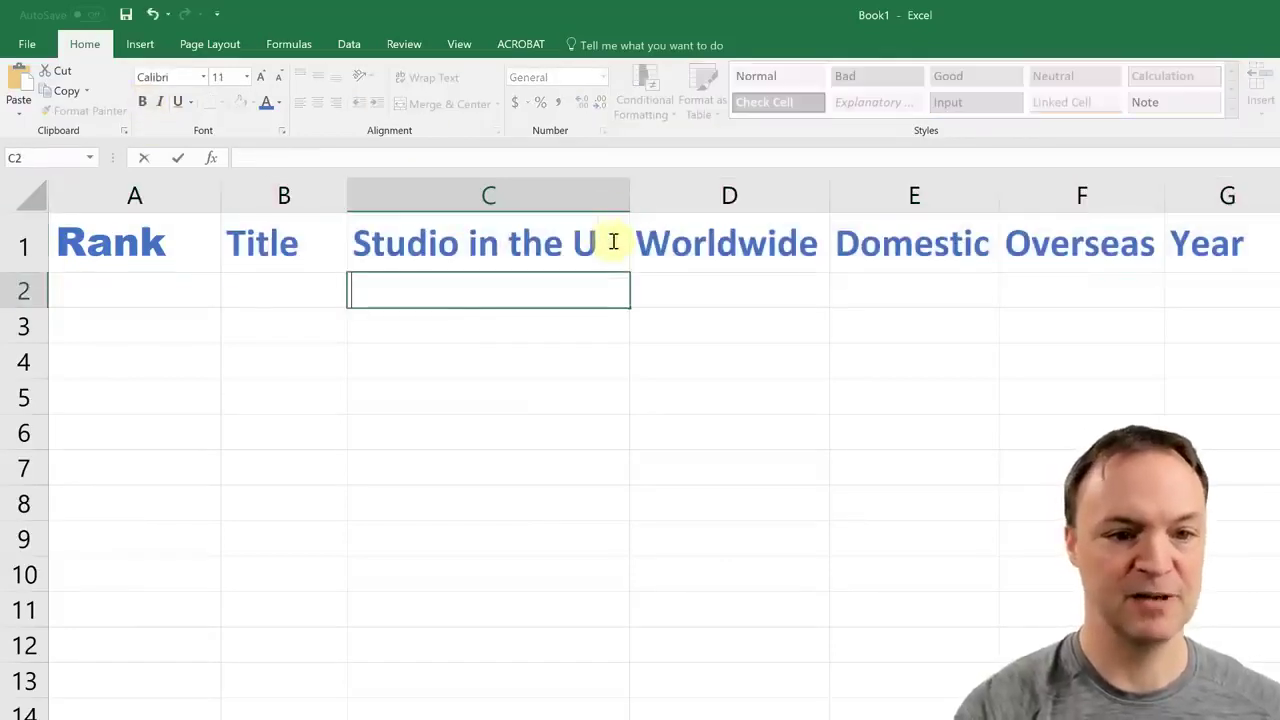
left_click(610, 238)
double_click(610, 236)
key("BackSpace")
key("BackSpace")
key("BackSpace")
key("BackSpace")
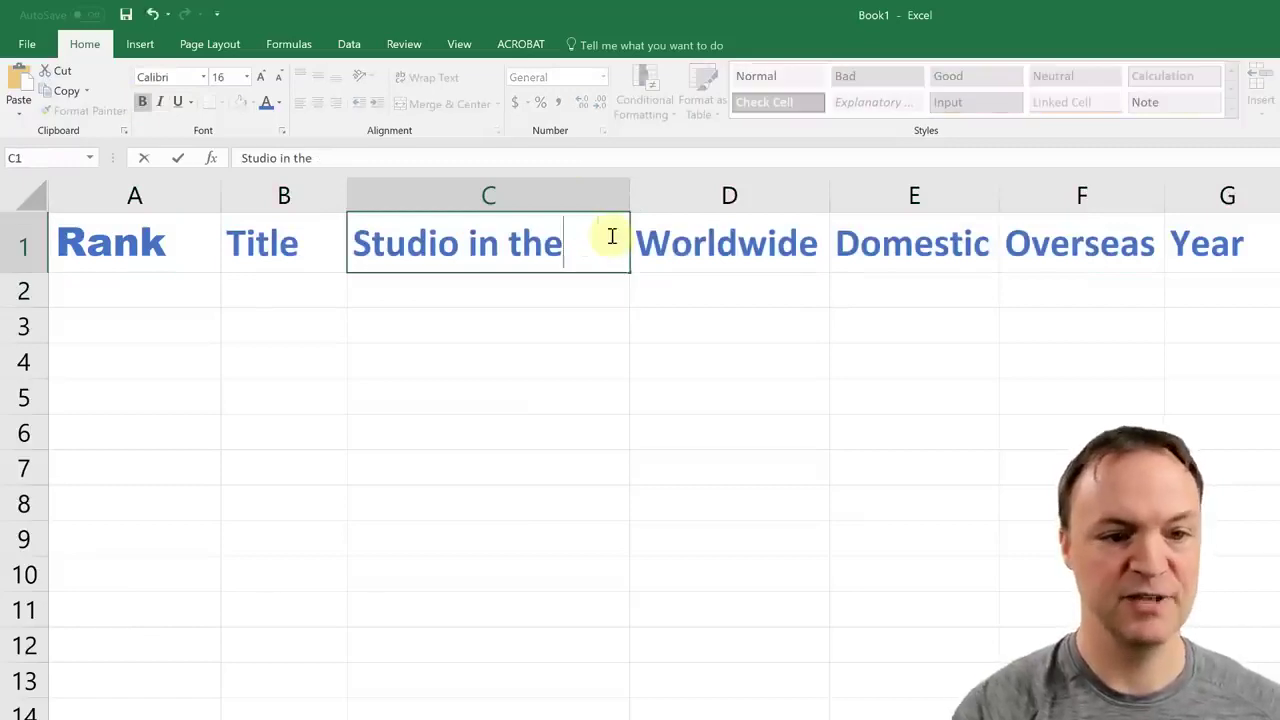
key("BackSpace")
key("BackSpace")
key("BackSpace")
key("BackSpace")
key("BackSpace")
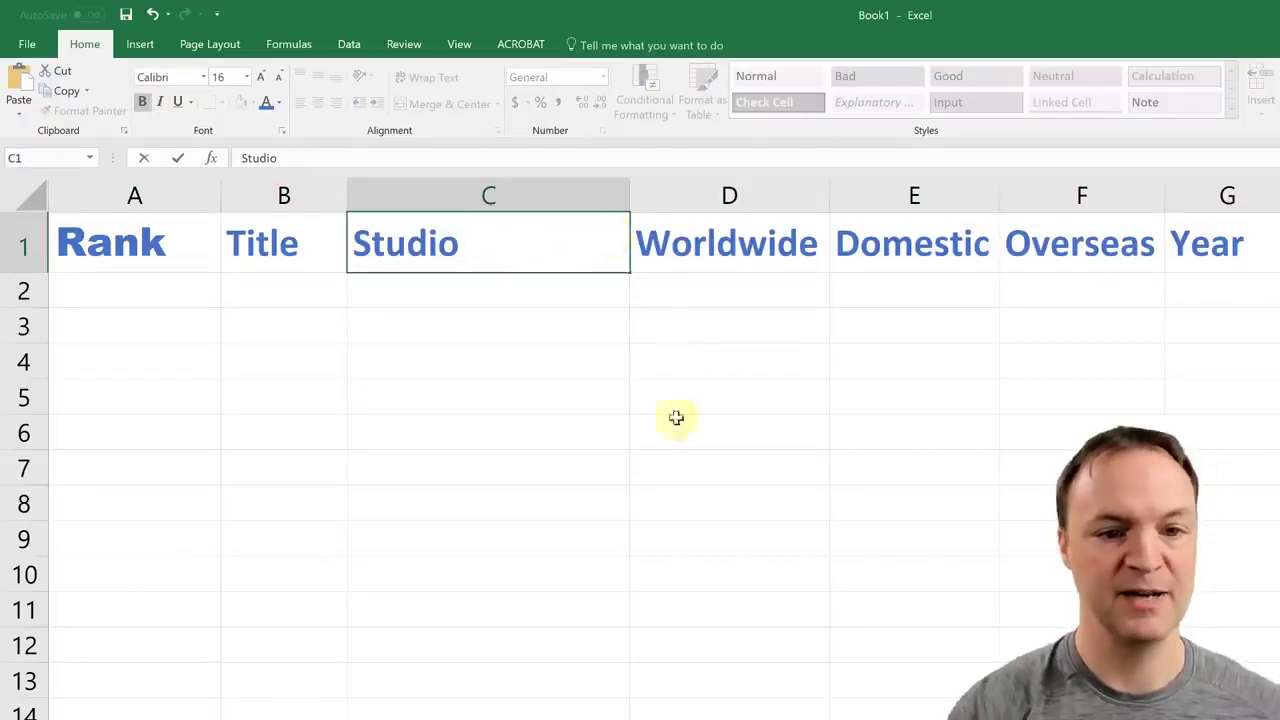
left_click(625, 350)
double_click(626, 197)
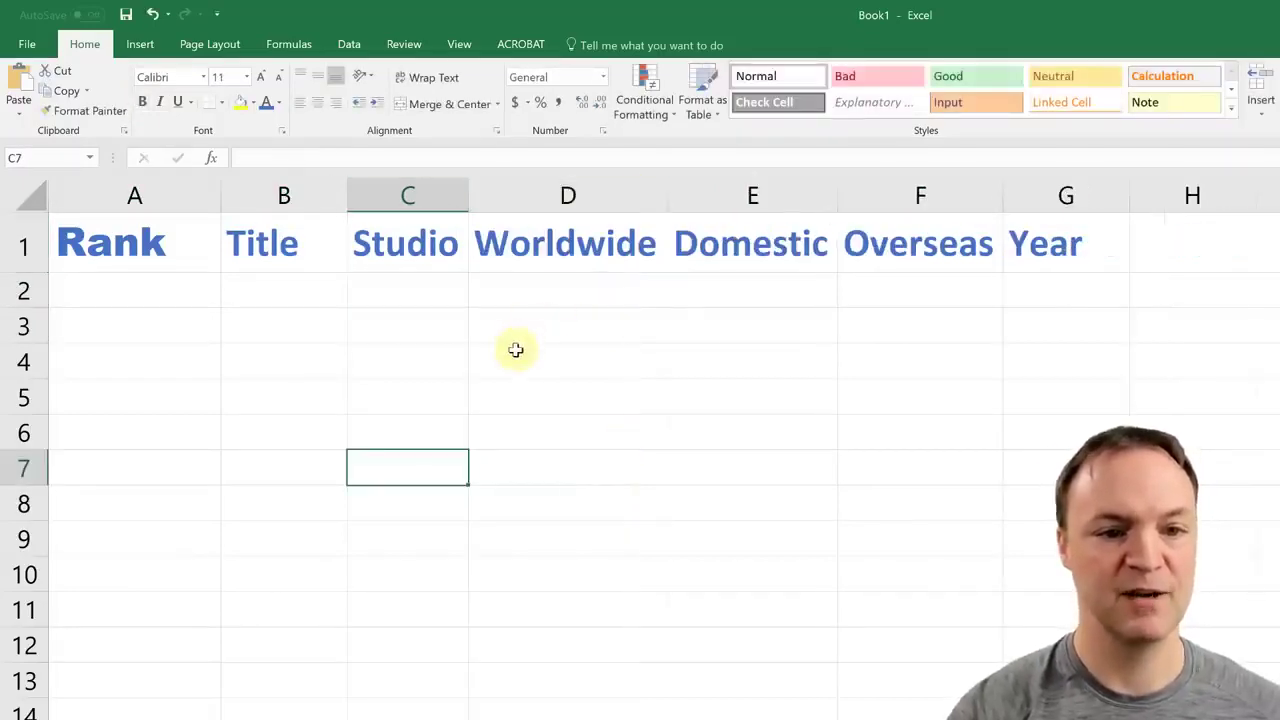
left_click(540, 340)
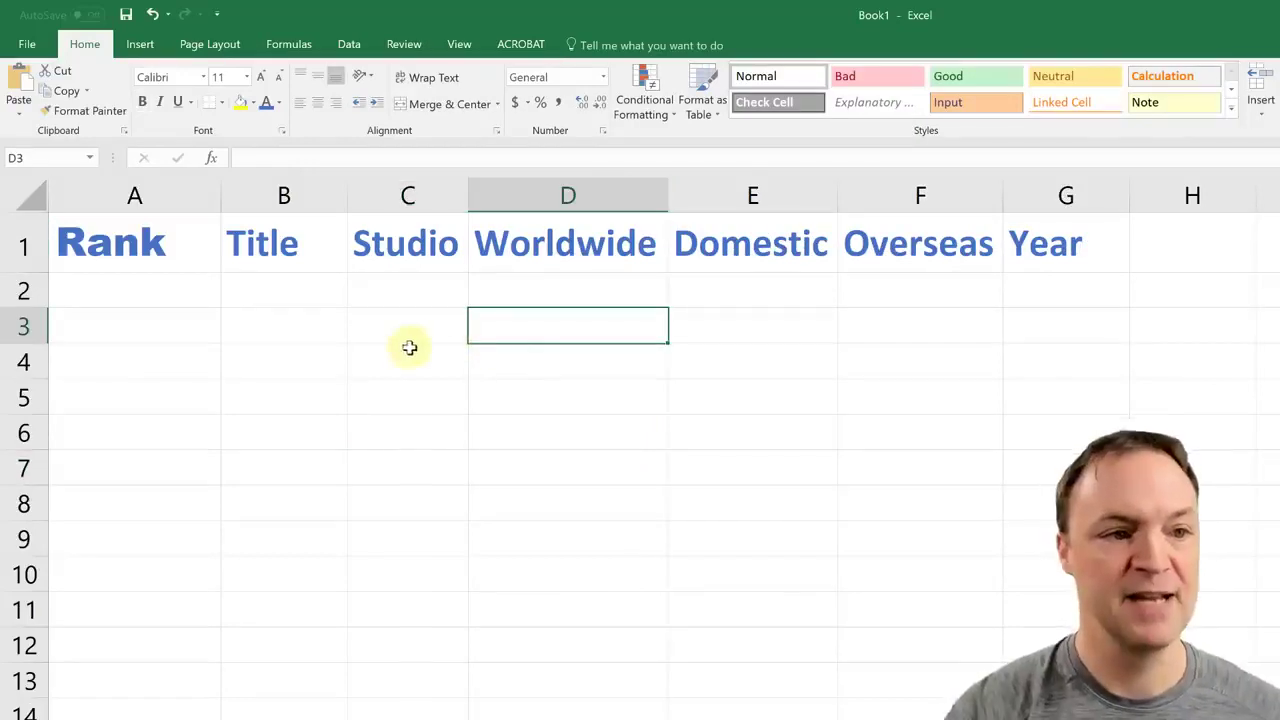
Step: Apply Thick Outside Borders around the headings in cells A1 to G1, and look over the other border options
left_click_drag(149, 252, 1052, 252)
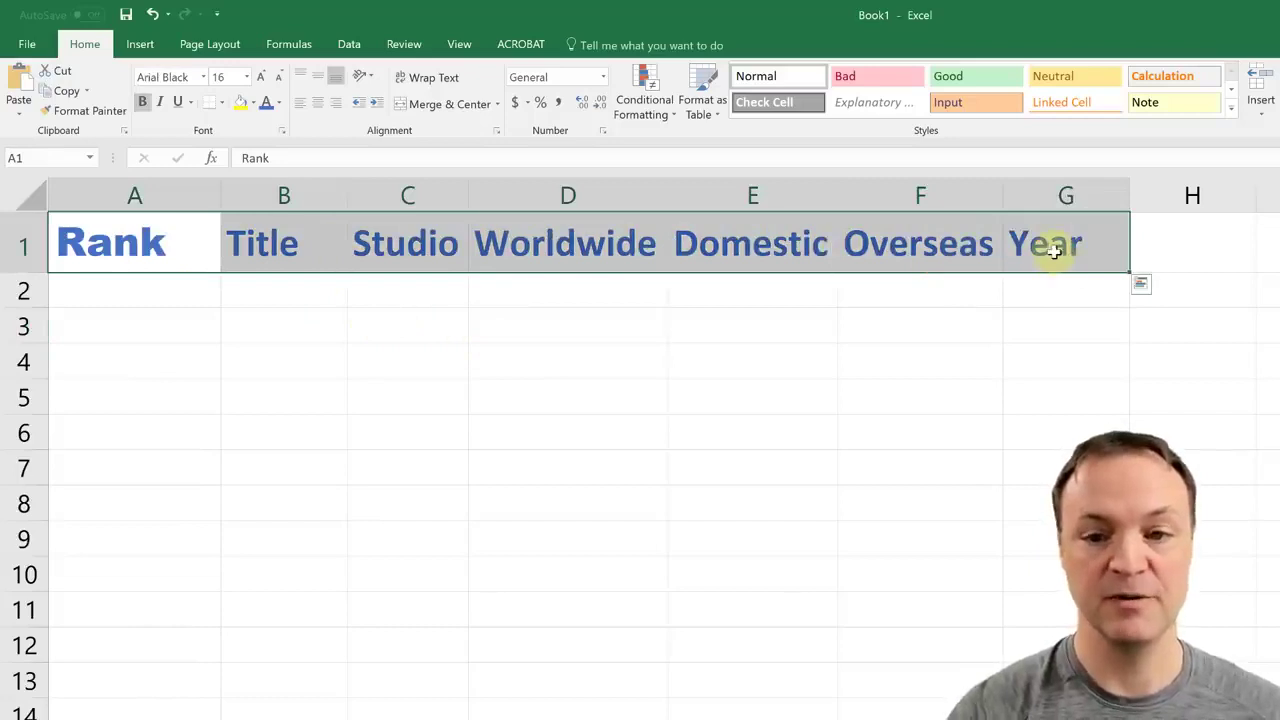
left_click(222, 104)
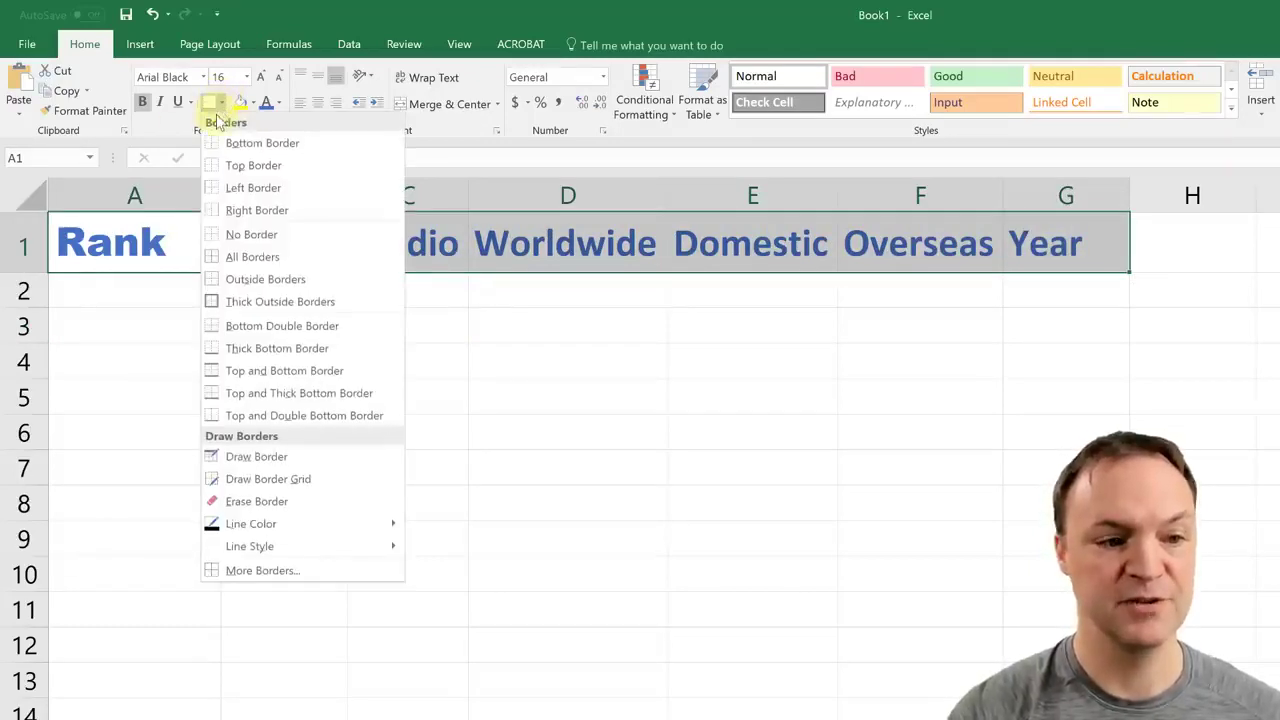
left_click(266, 304)
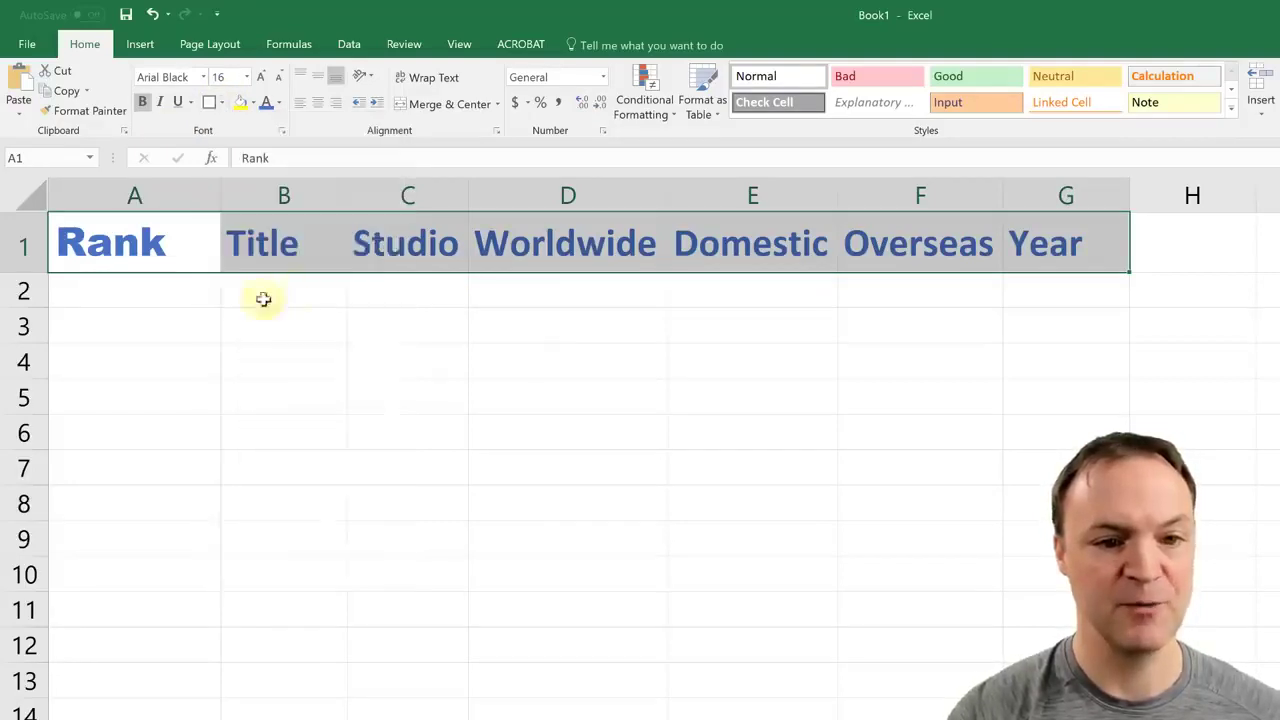
left_click(221, 102)
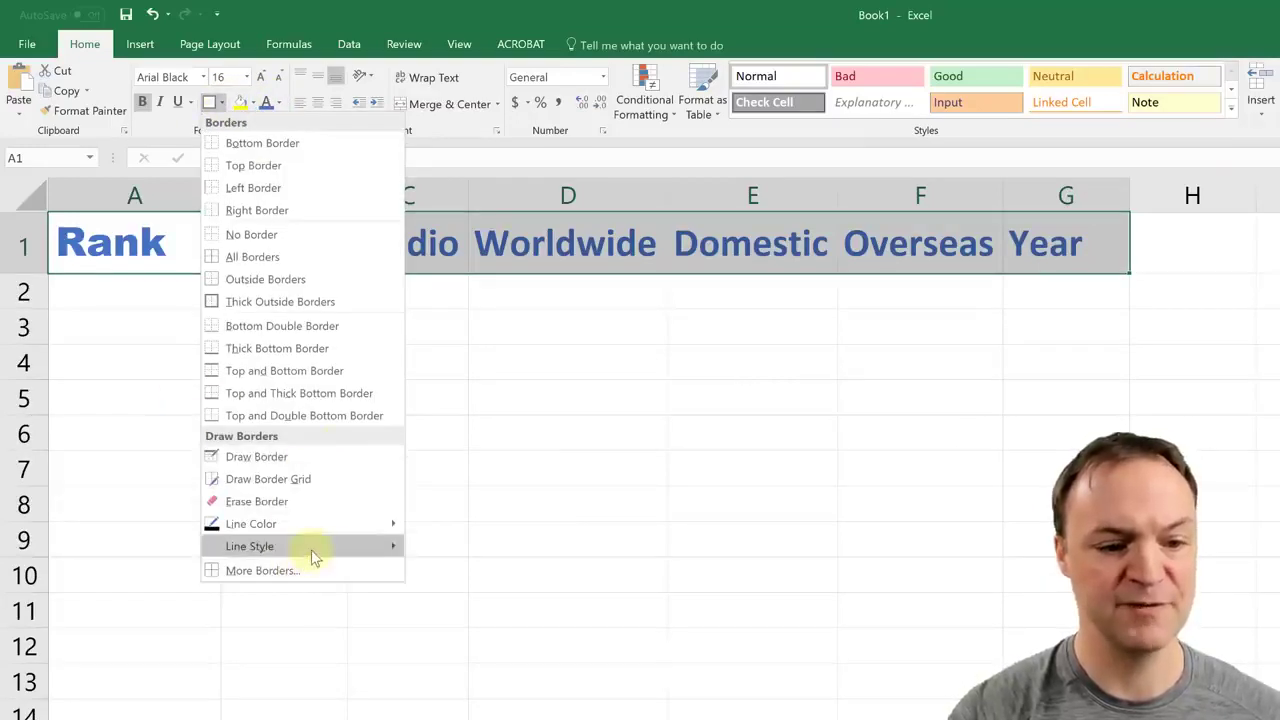
mouse_move(323, 554)
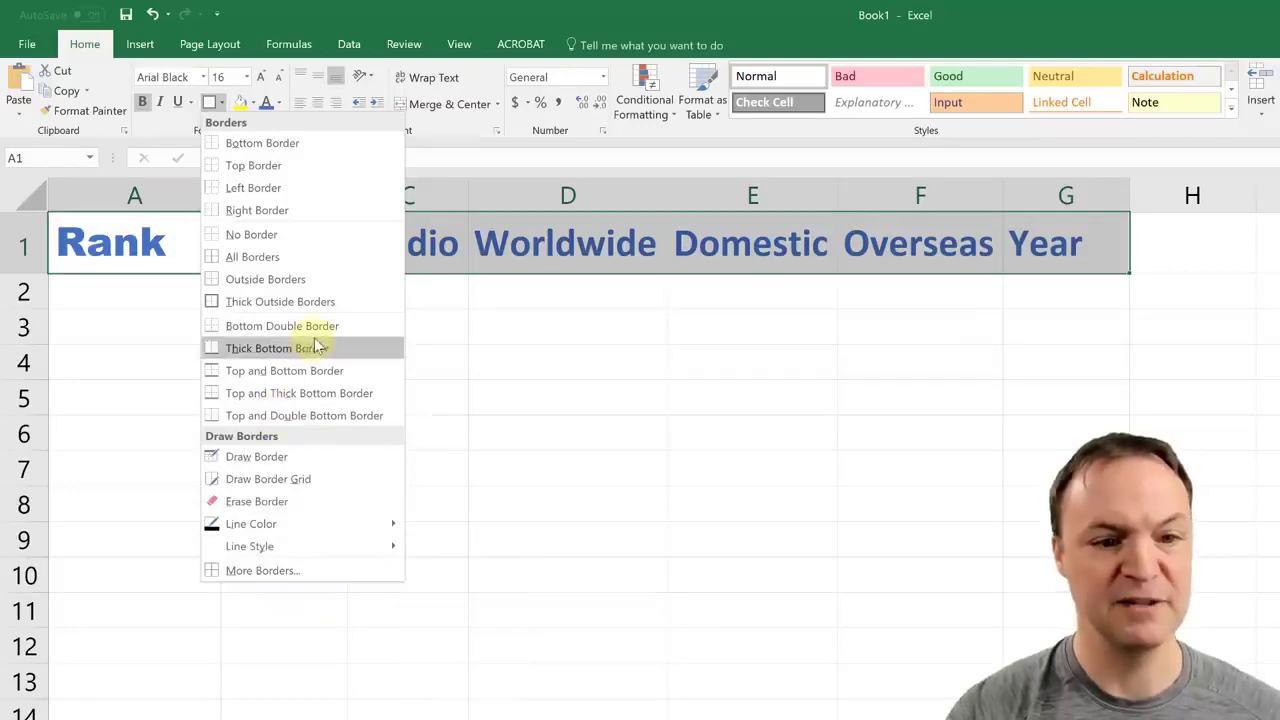
left_click(174, 124)
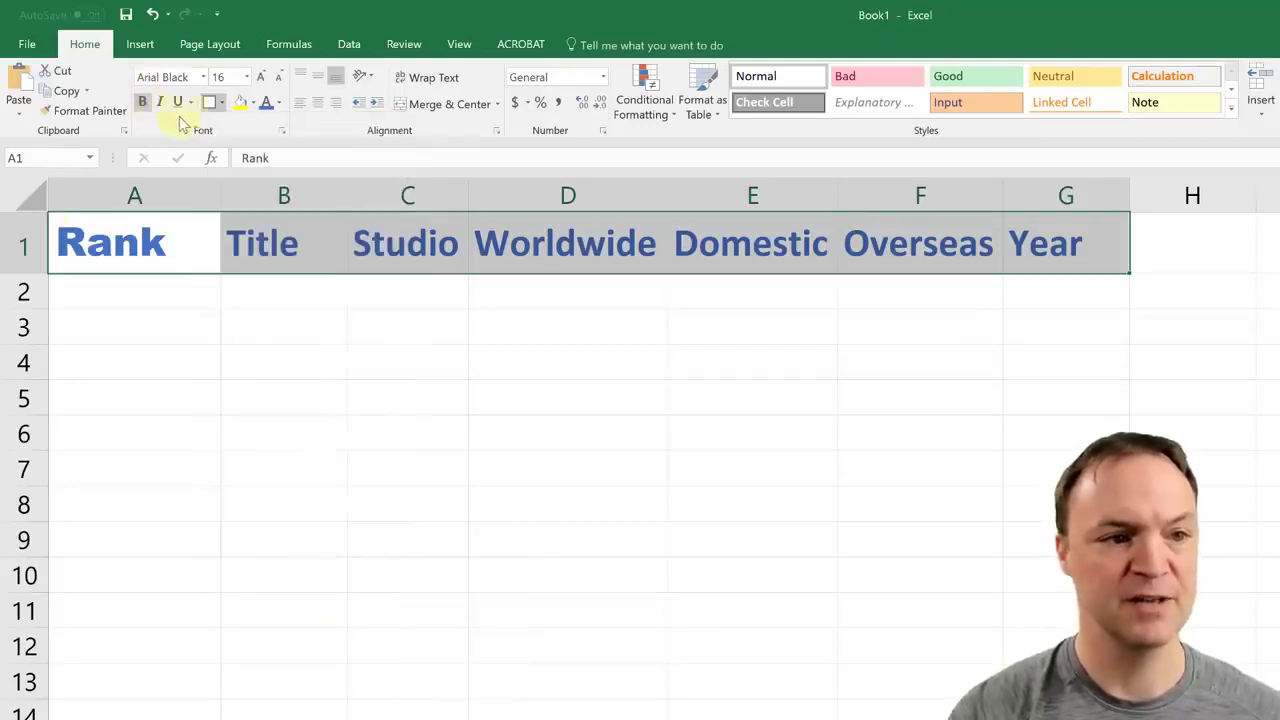
left_click(370, 395)
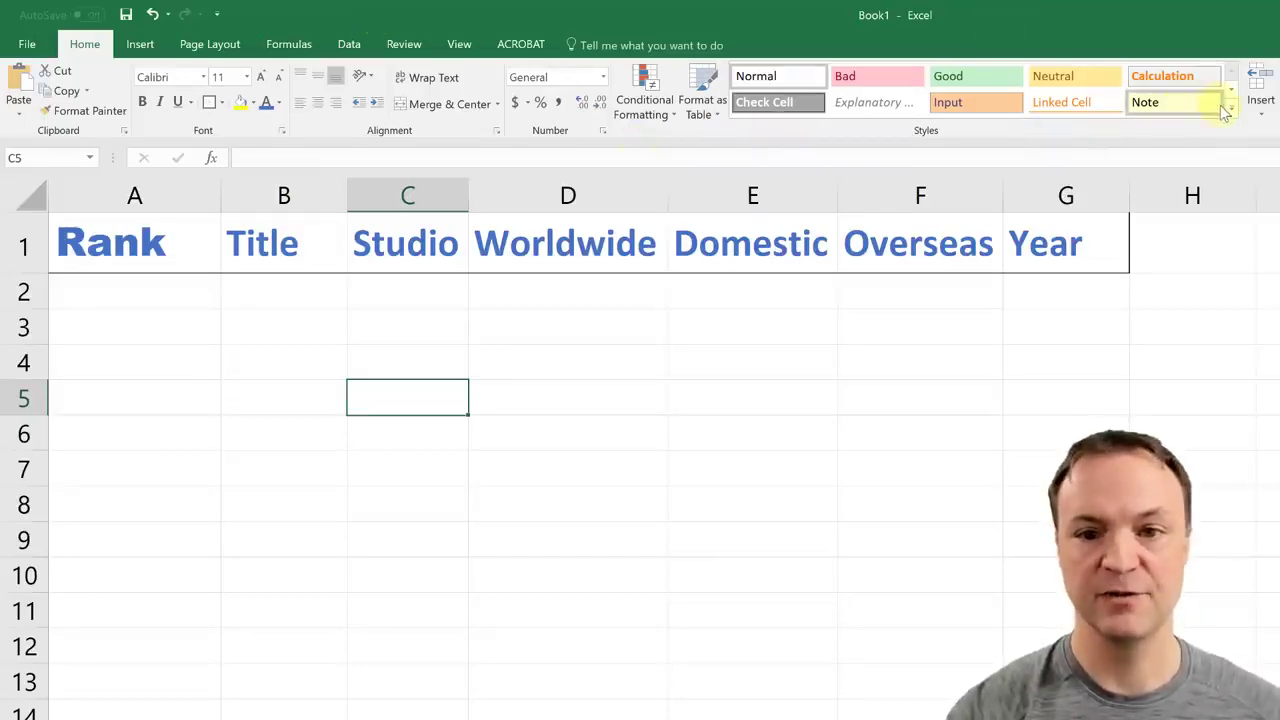
Step: Apply the Heading 2 cell style to the whole of row 1
left_click(30, 250)
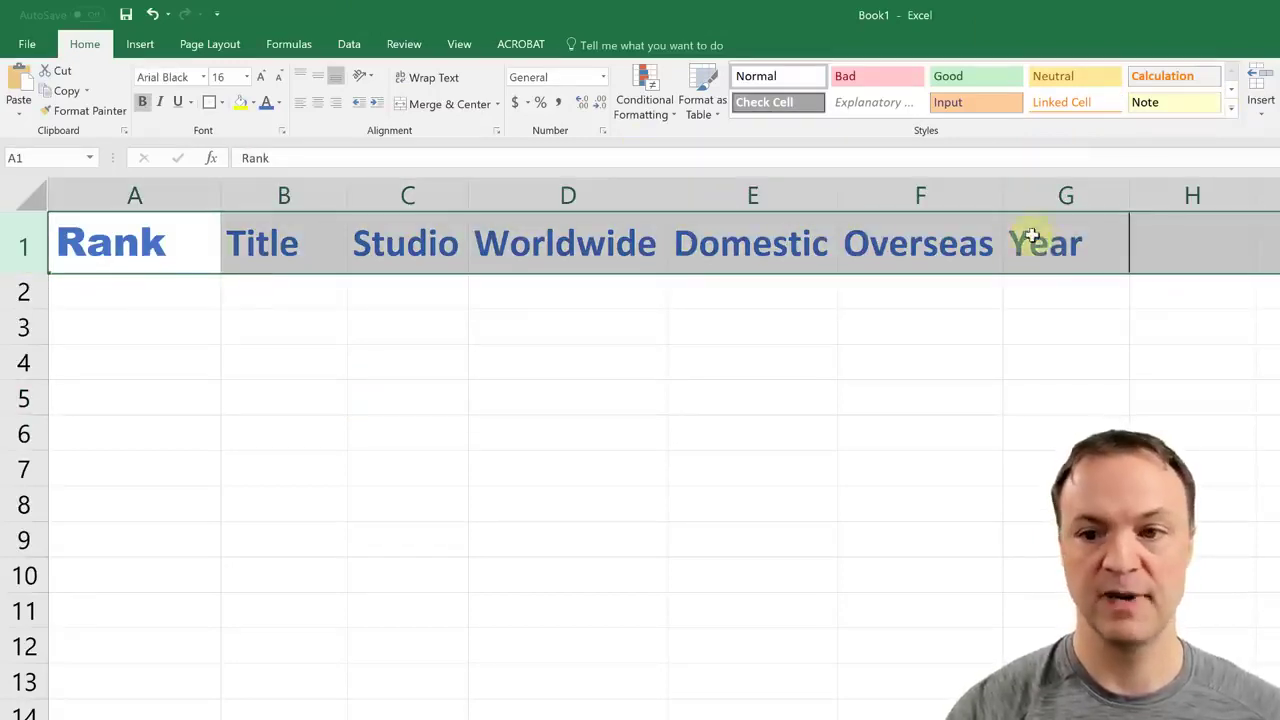
left_click(1232, 110)
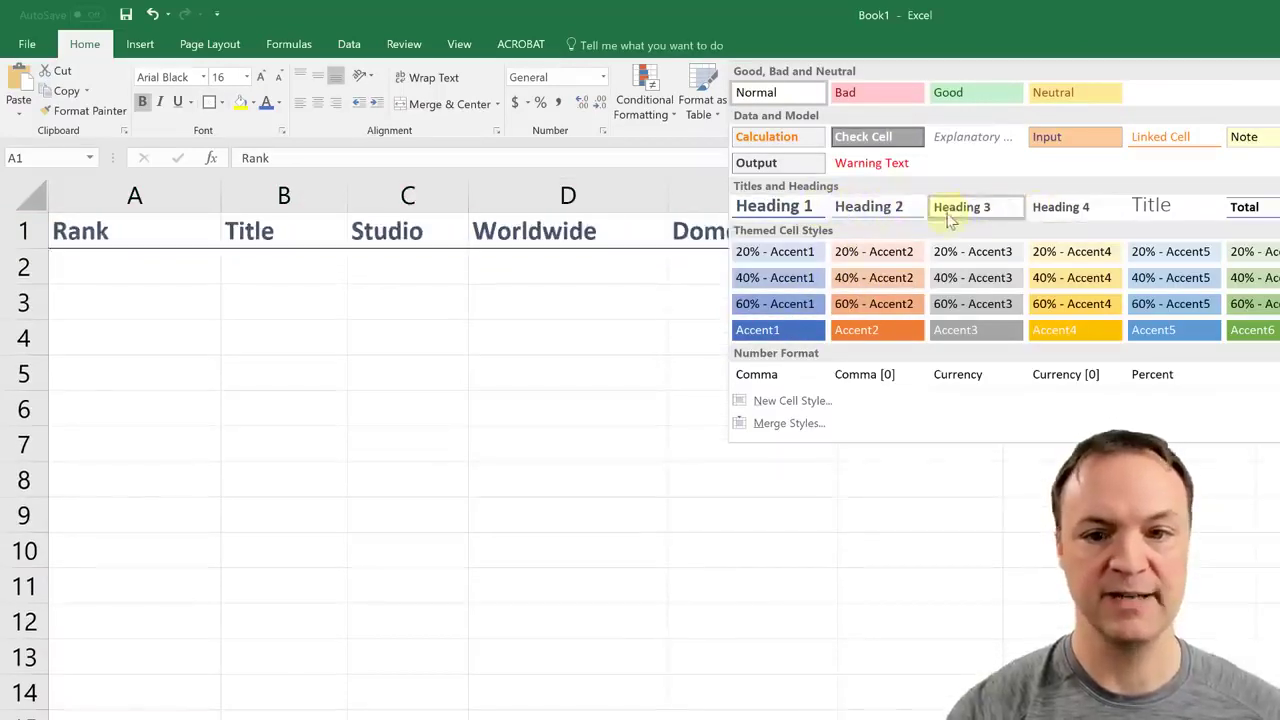
left_click(900, 215)
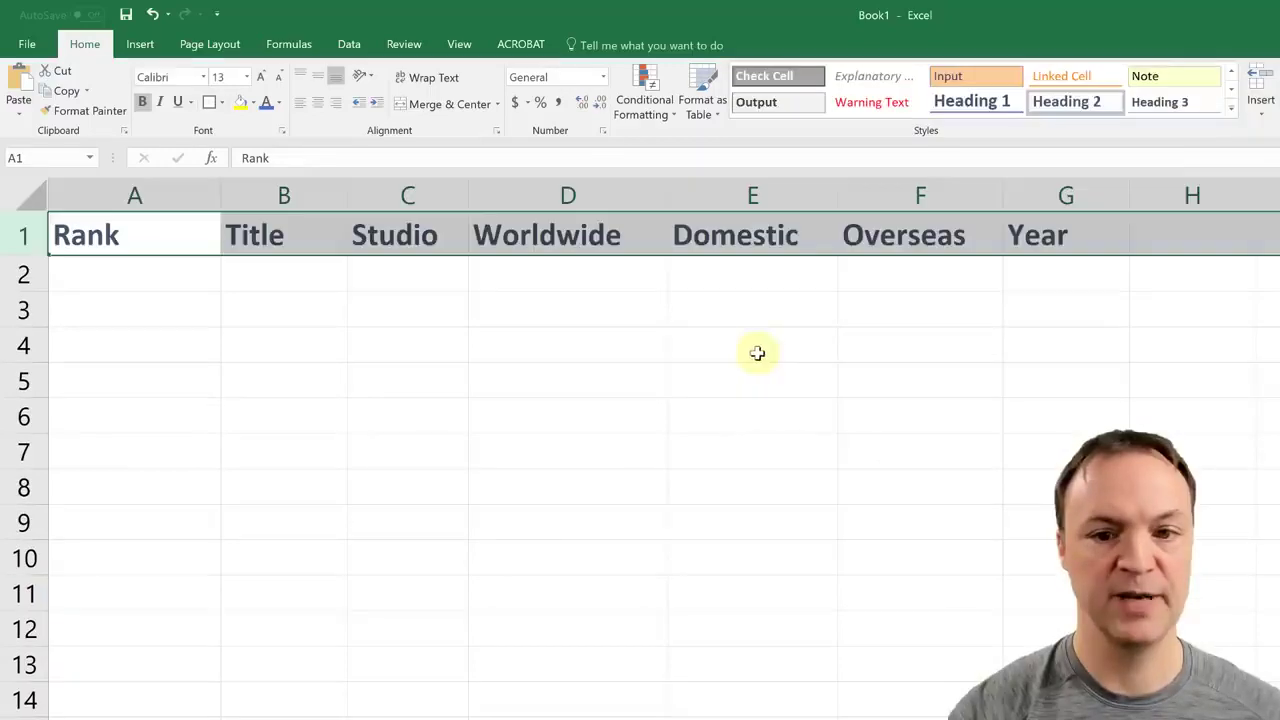
left_click(756, 350)
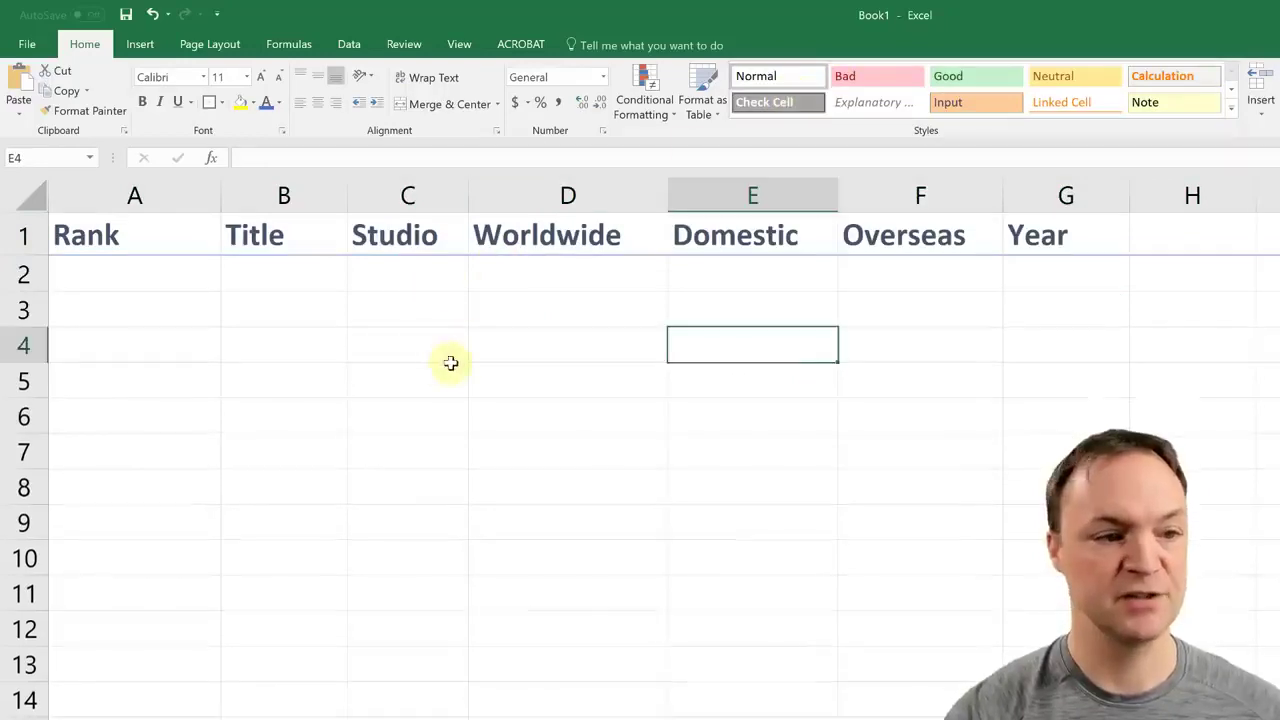
left_click(207, 369)
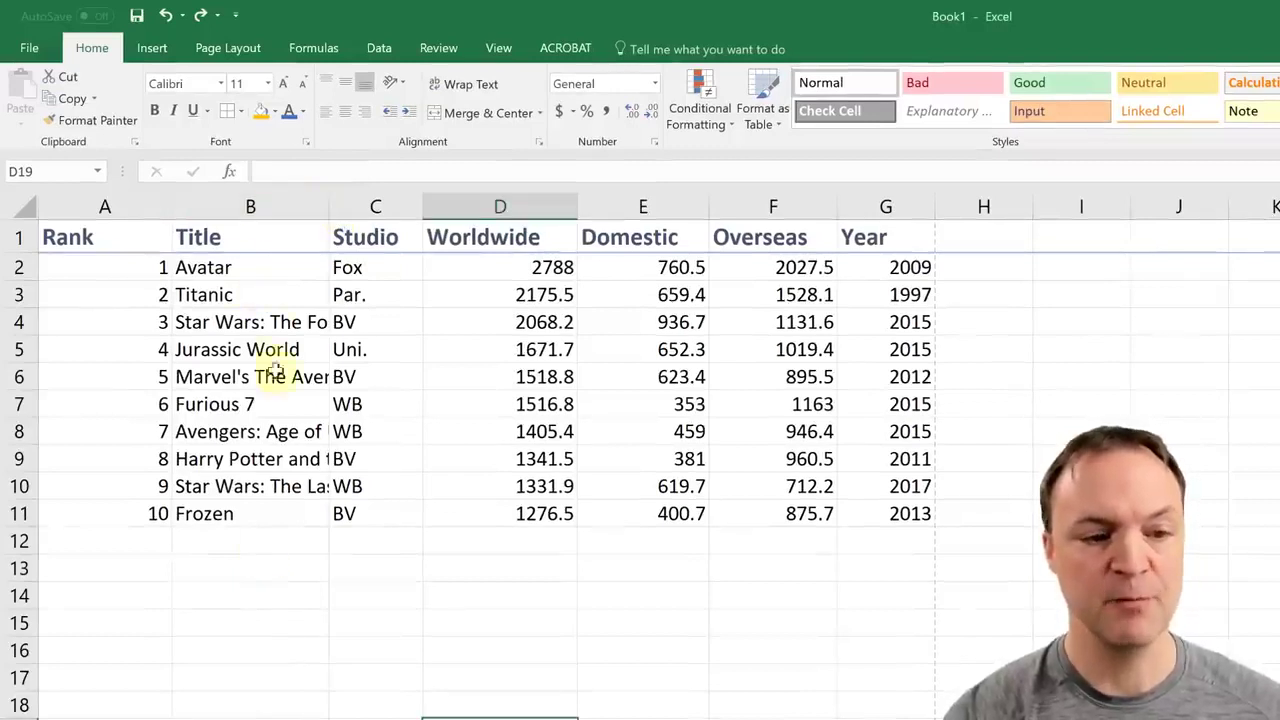
Step: Wrap the text in the Title column so the long movie names fit within its width
left_click(237, 206)
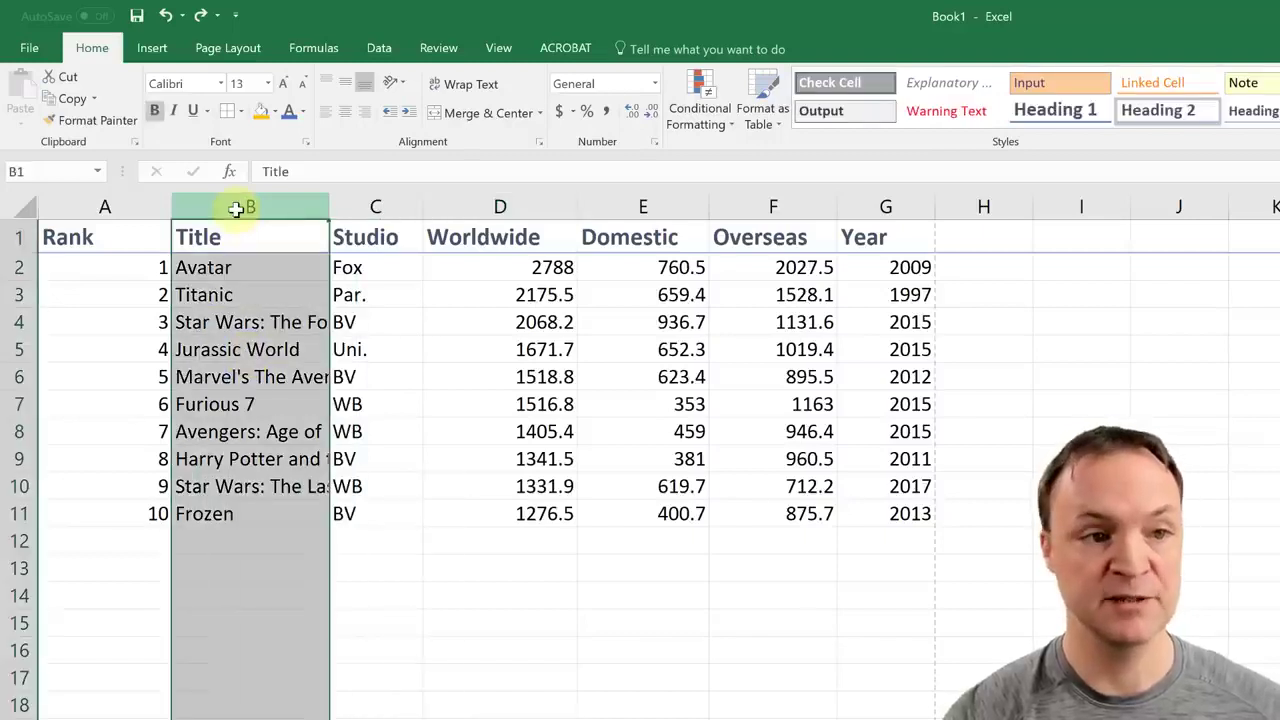
left_click(486, 88)
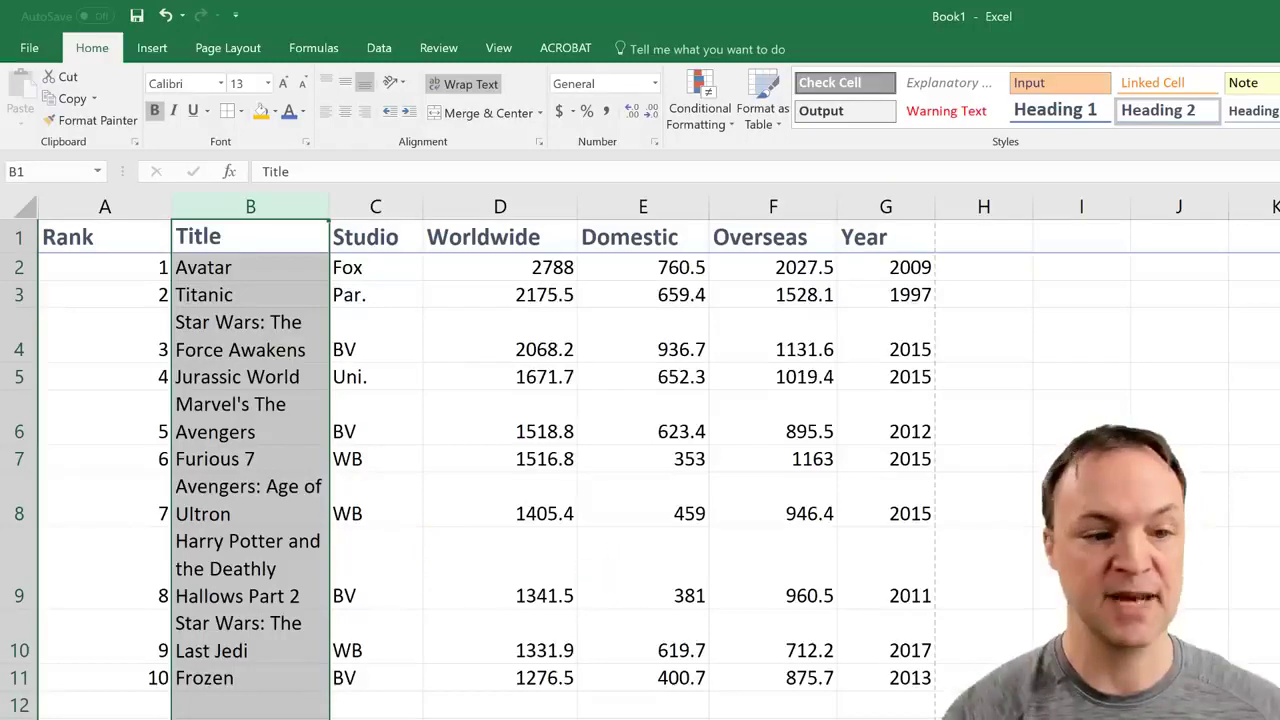
left_click(500, 719)
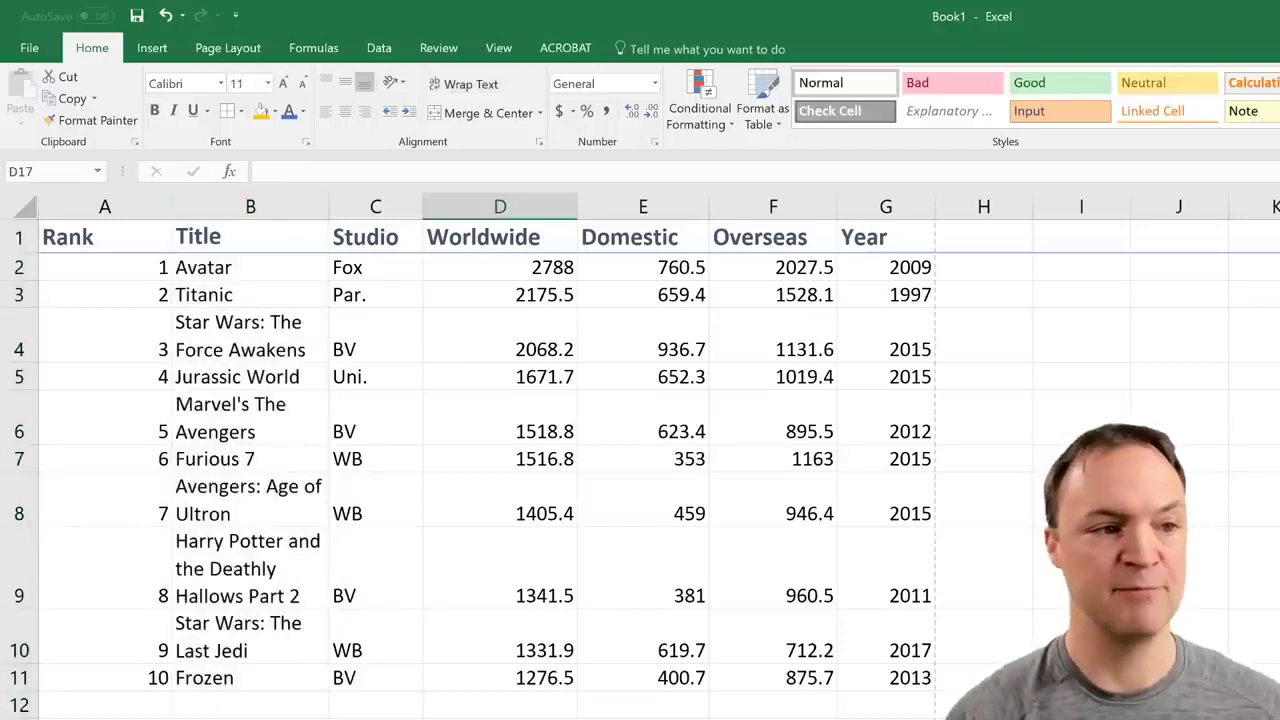
Step: Insert a row above the headings and enter Top Grossing Movies of All Time in cell A1
right_click(20, 237)
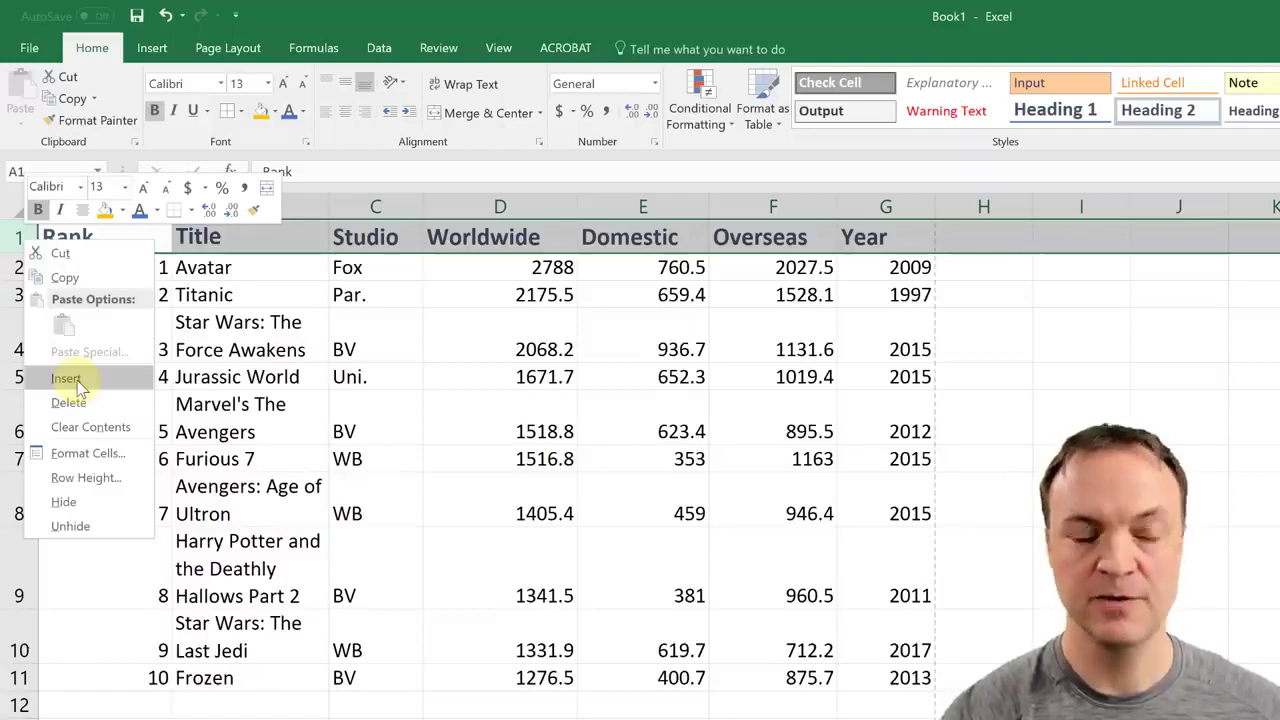
left_click(66, 378)
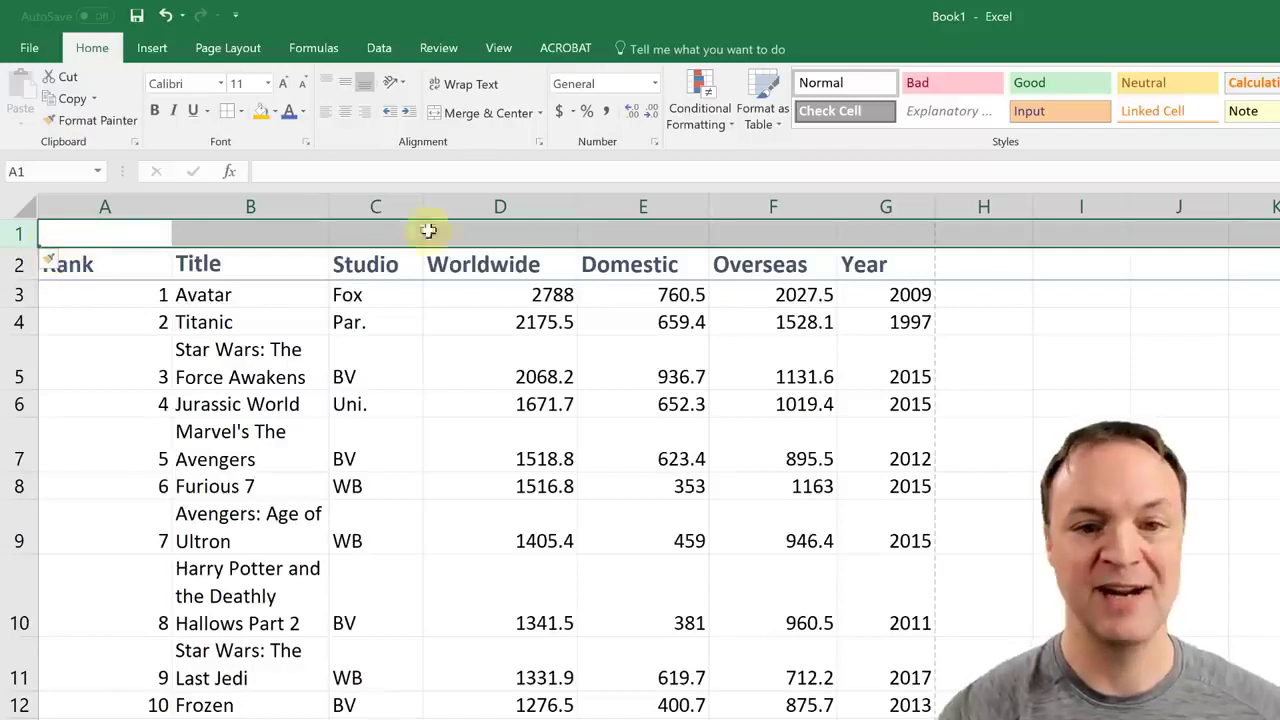
left_click(129, 235)
double_click(130, 235)
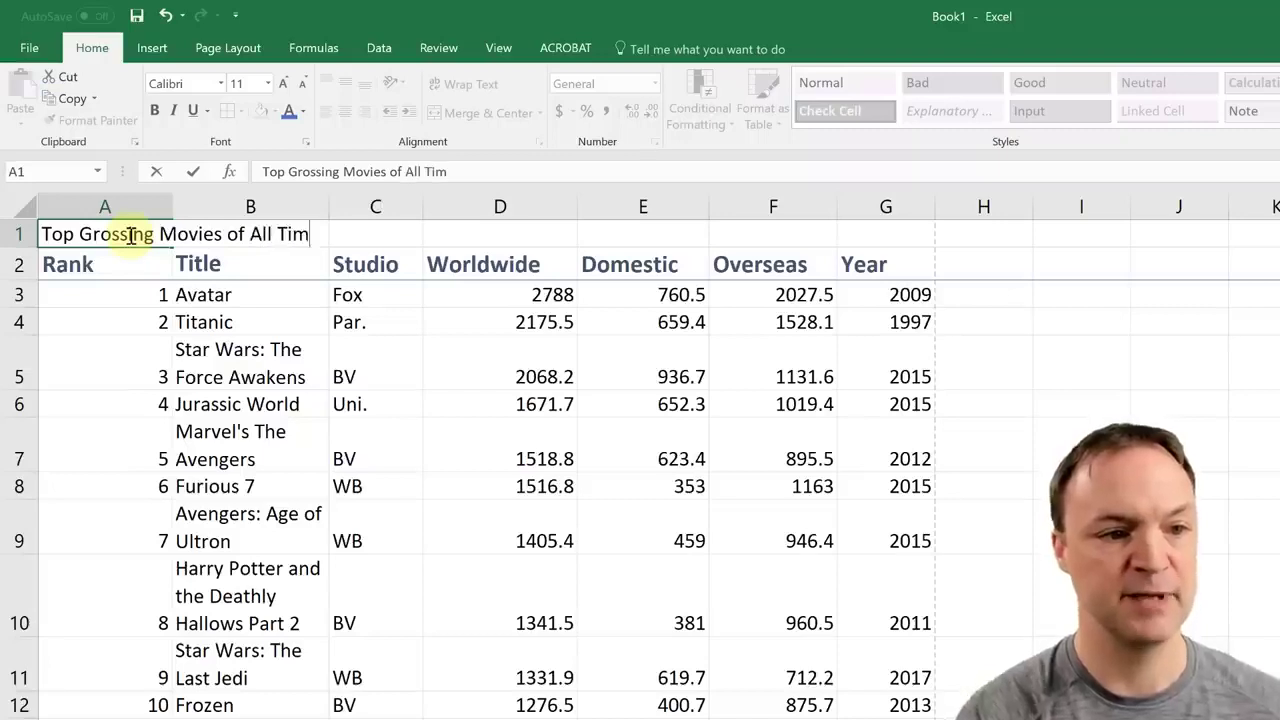
left_click(77, 428)
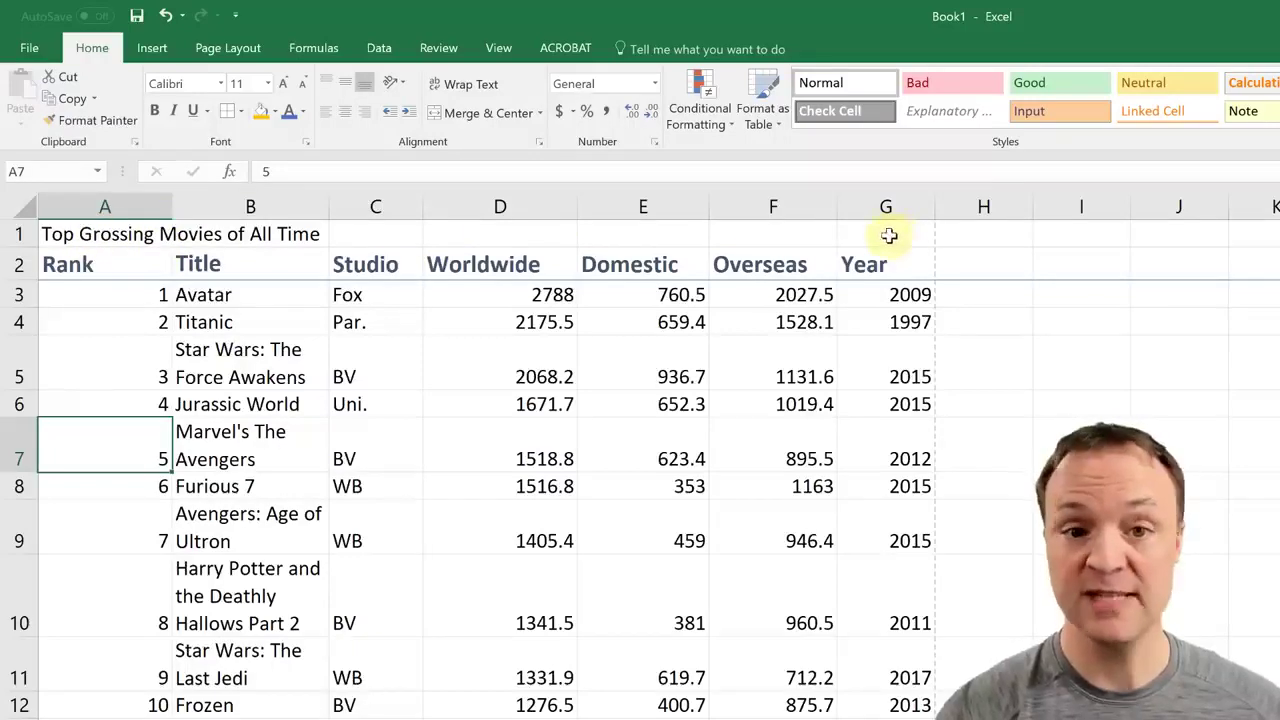
Step: Merge and center the title Top Grossing Movies of All Time across cells A1 to G1
left_click_drag(100, 237, 879, 239)
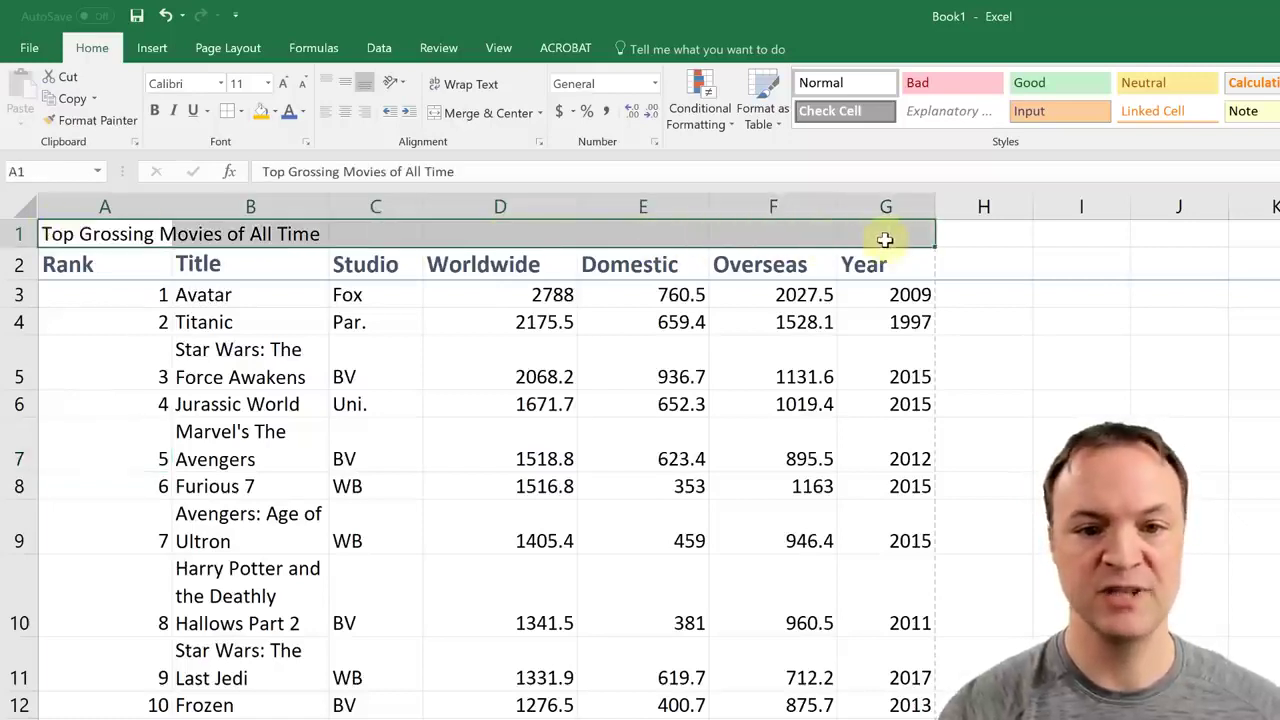
left_click(490, 118)
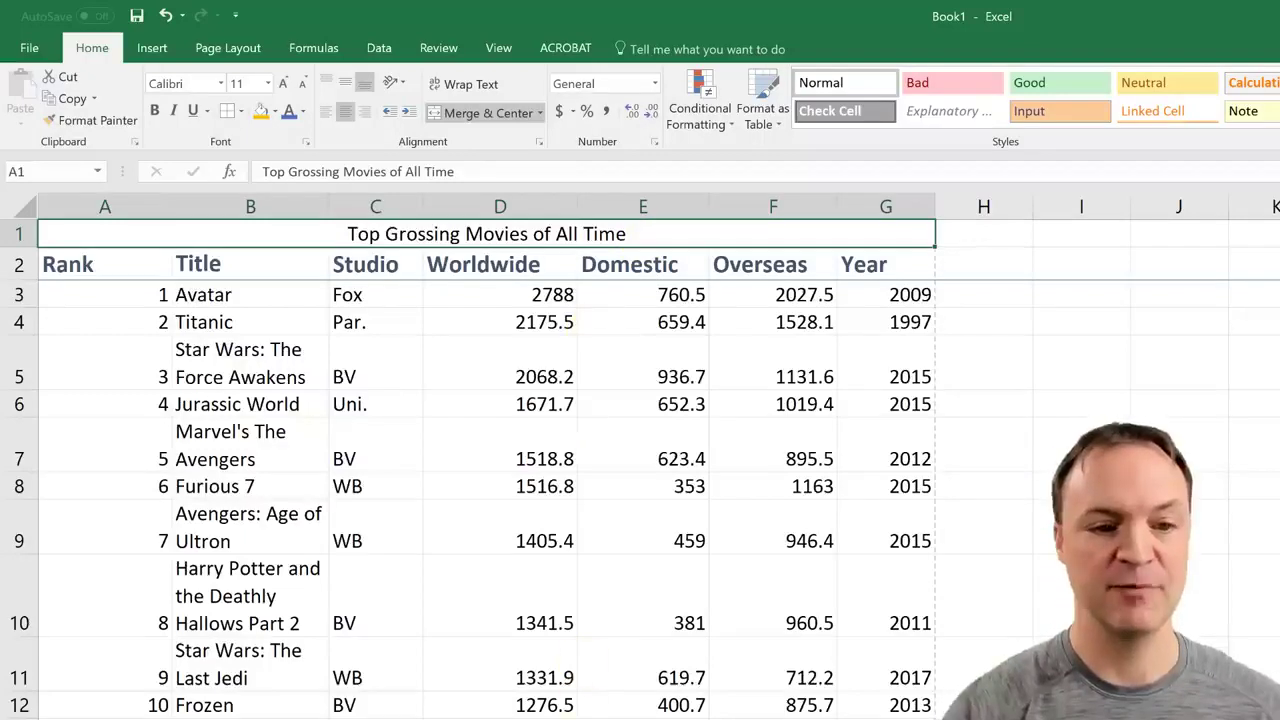
left_click(586, 491)
Step: Apply the Heading 1 cell style to the merged title in row 1
left_click(500, 233)
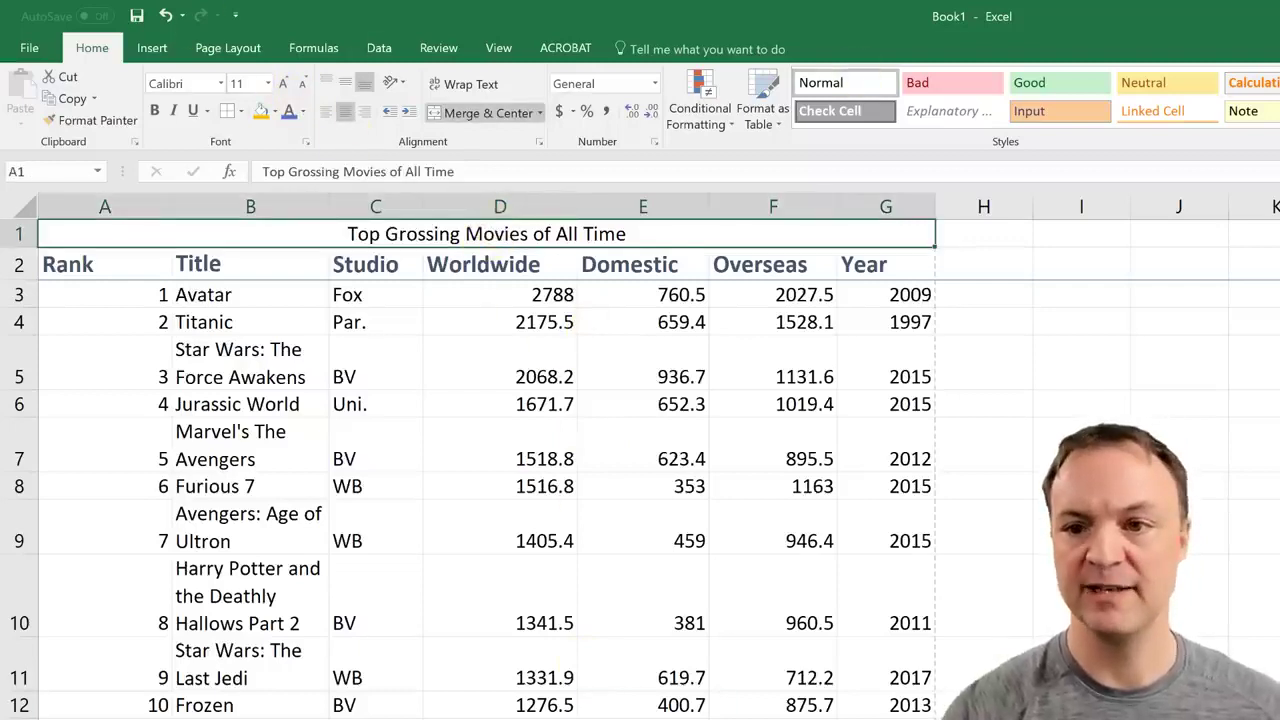
left_click(1279, 120)
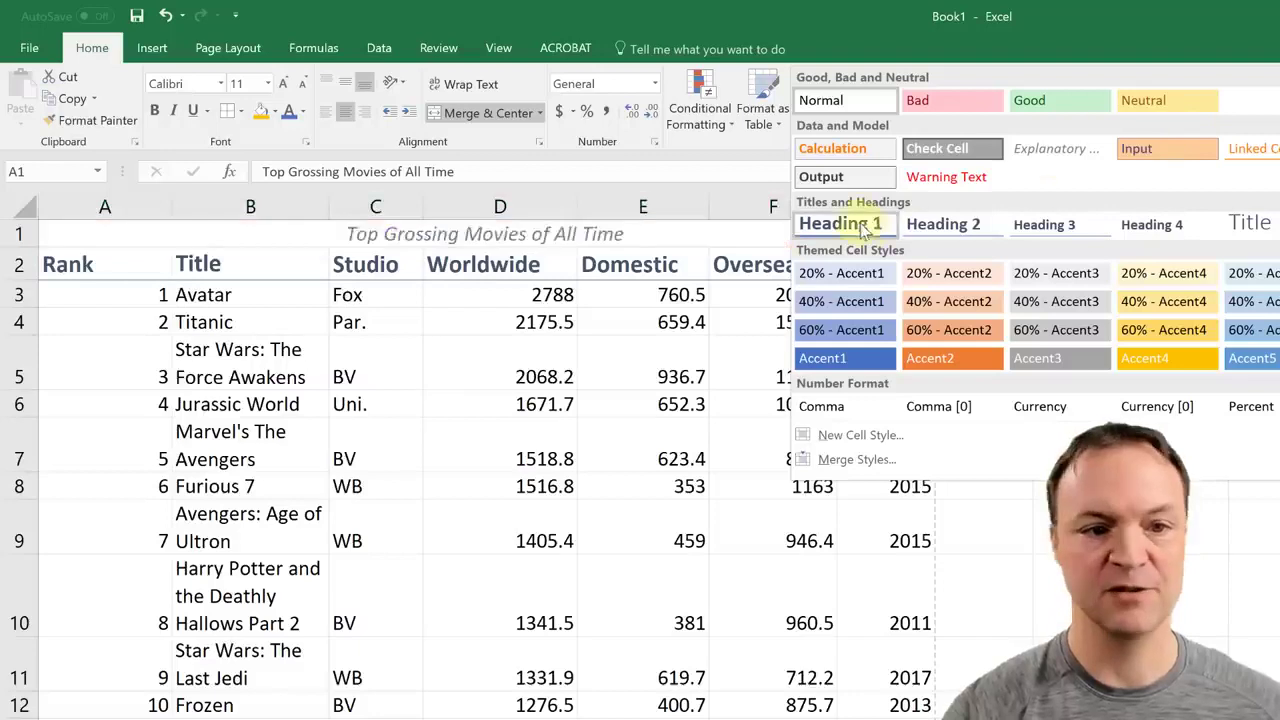
left_click(862, 228)
left_click(1215, 655)
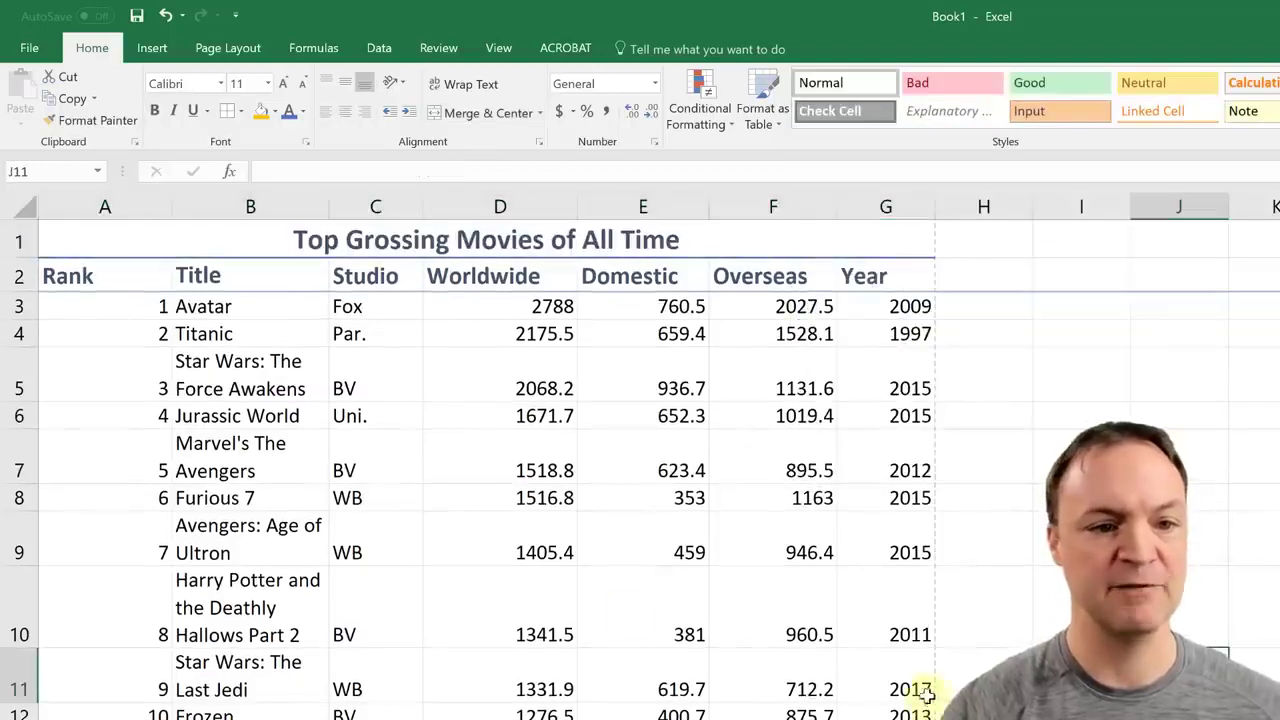
left_click(376, 719)
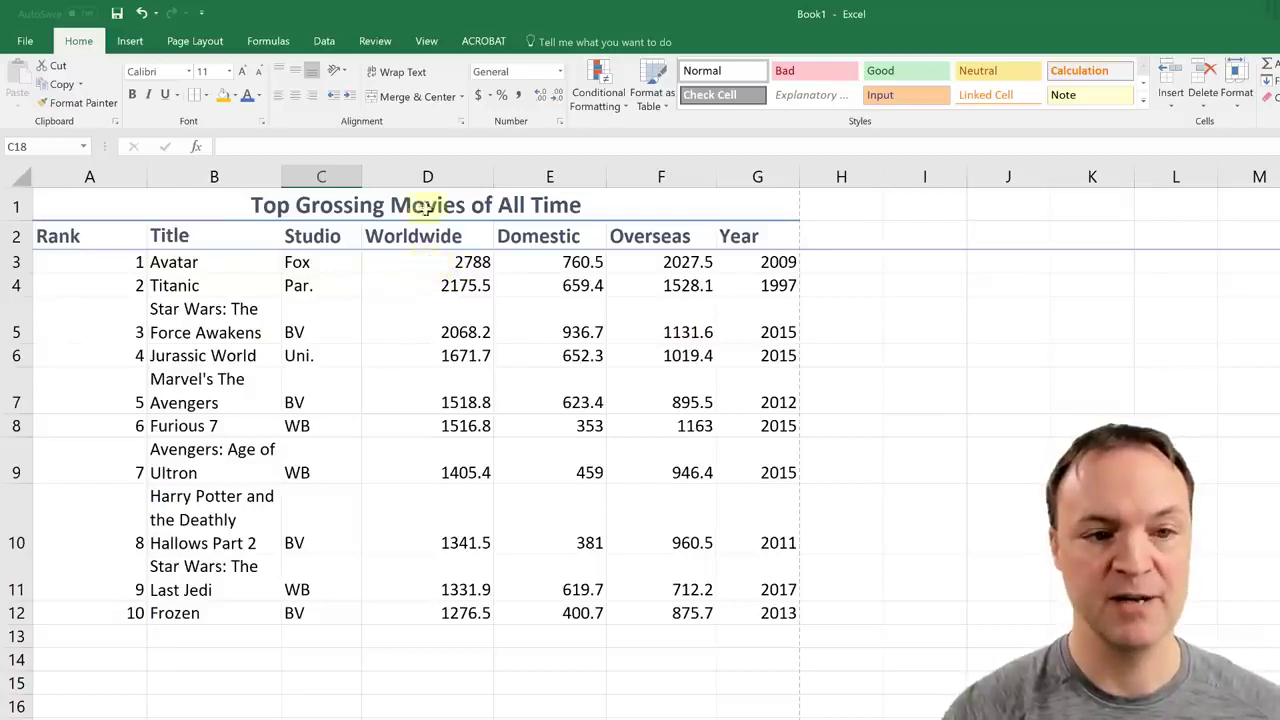
Step: Apply the dollar Accounting number format to the sales figures in cells D3 to F12, and look over the other currency options
left_click_drag(425, 176, 661, 178)
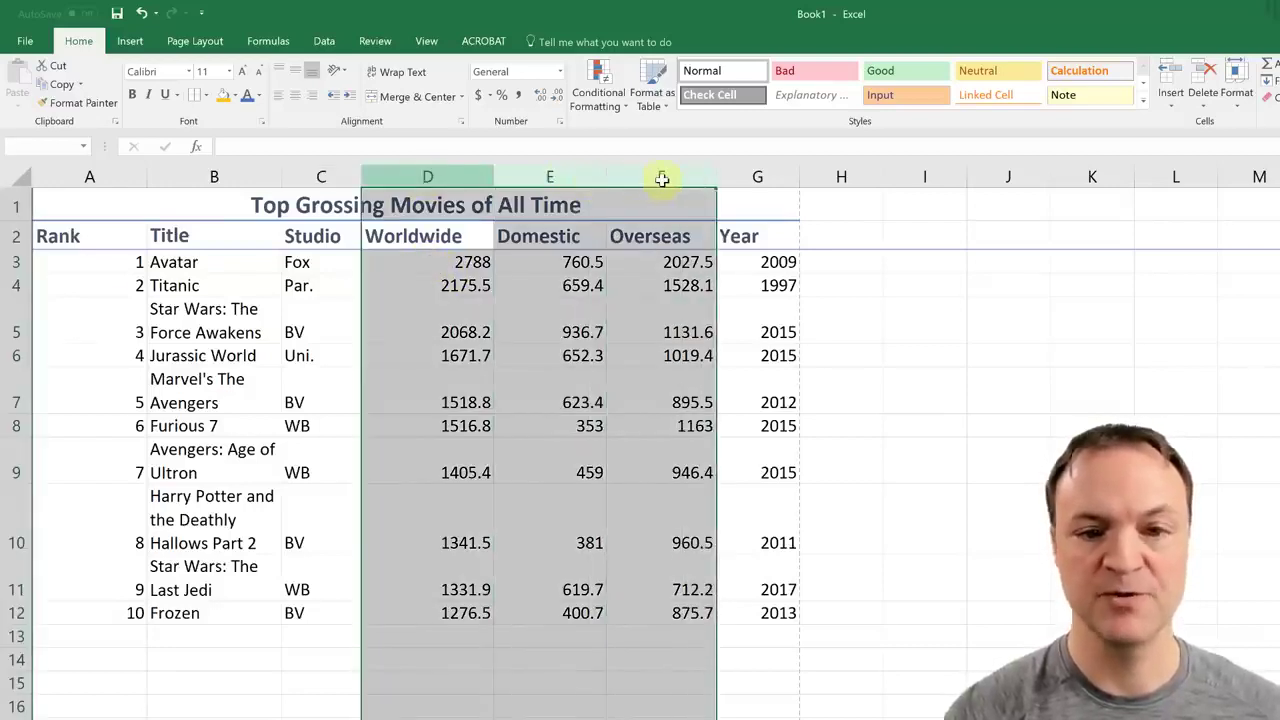
left_click(452, 330)
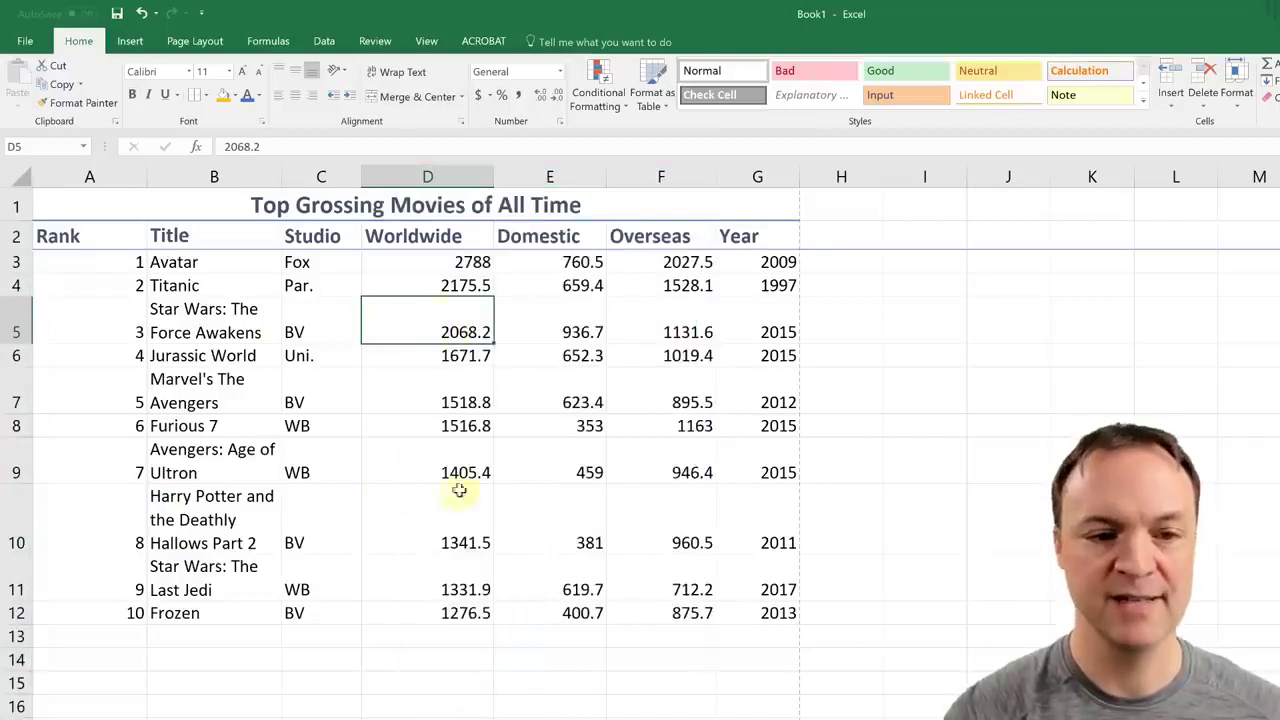
left_click_drag(414, 260, 657, 609)
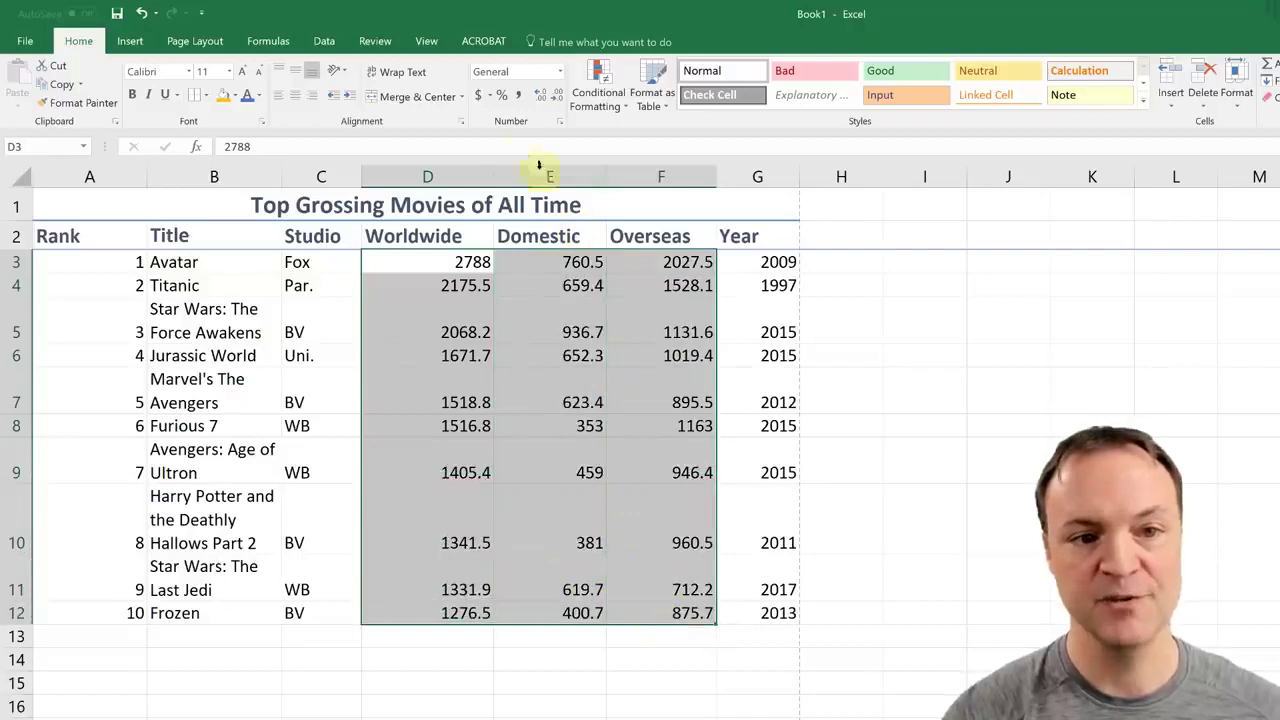
left_click(478, 96)
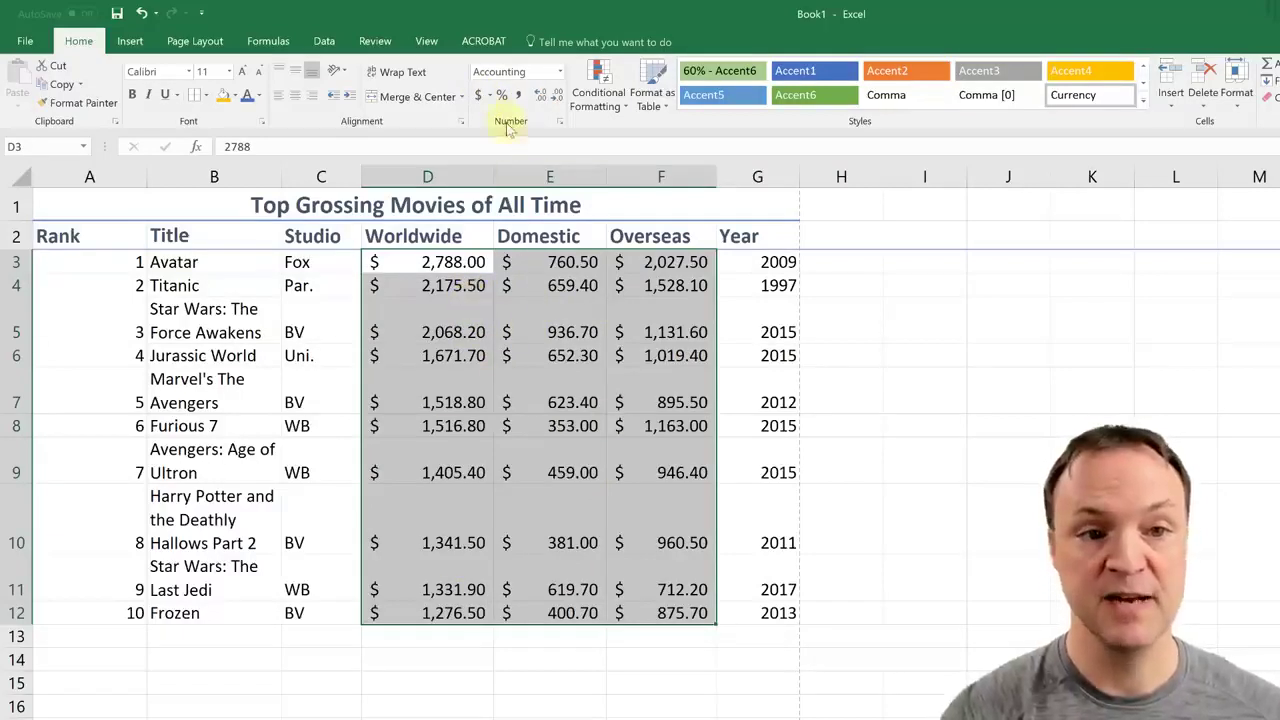
left_click(489, 97)
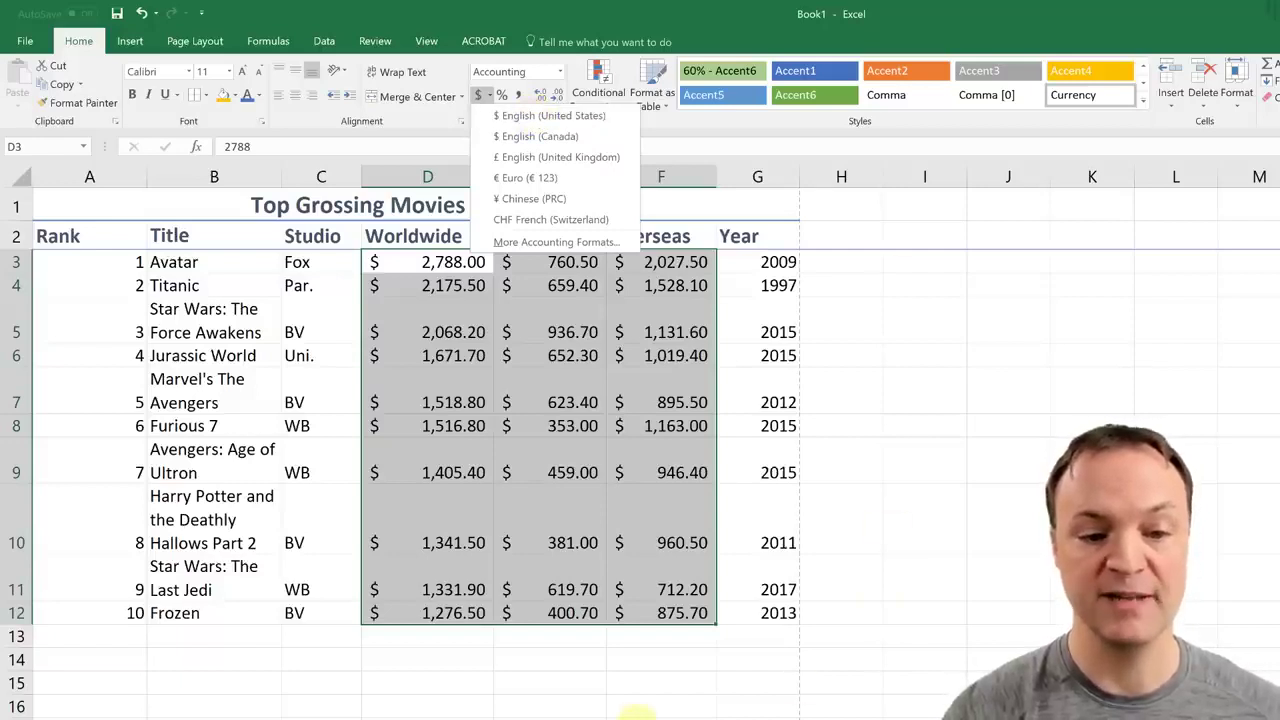
left_click(628, 716)
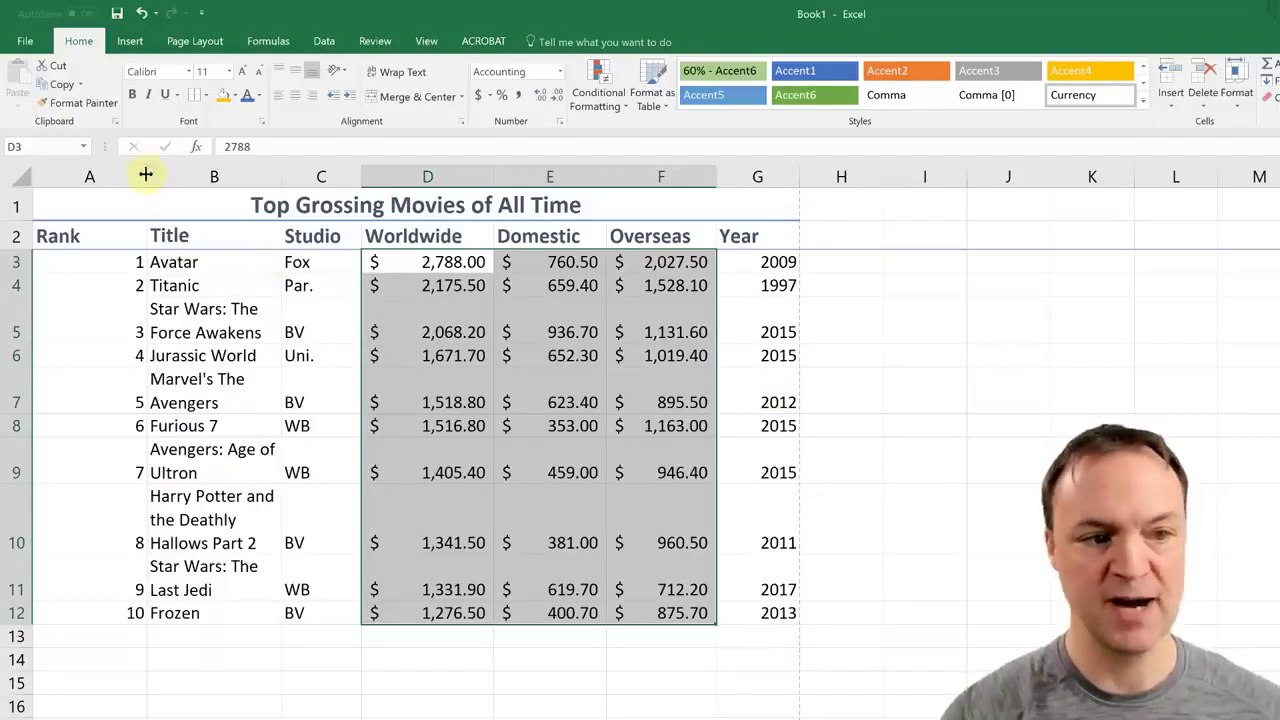
Step: Narrow the Rank column to just fit its heading, and check the sheet in the print preview
left_click_drag(146, 177, 90, 184)
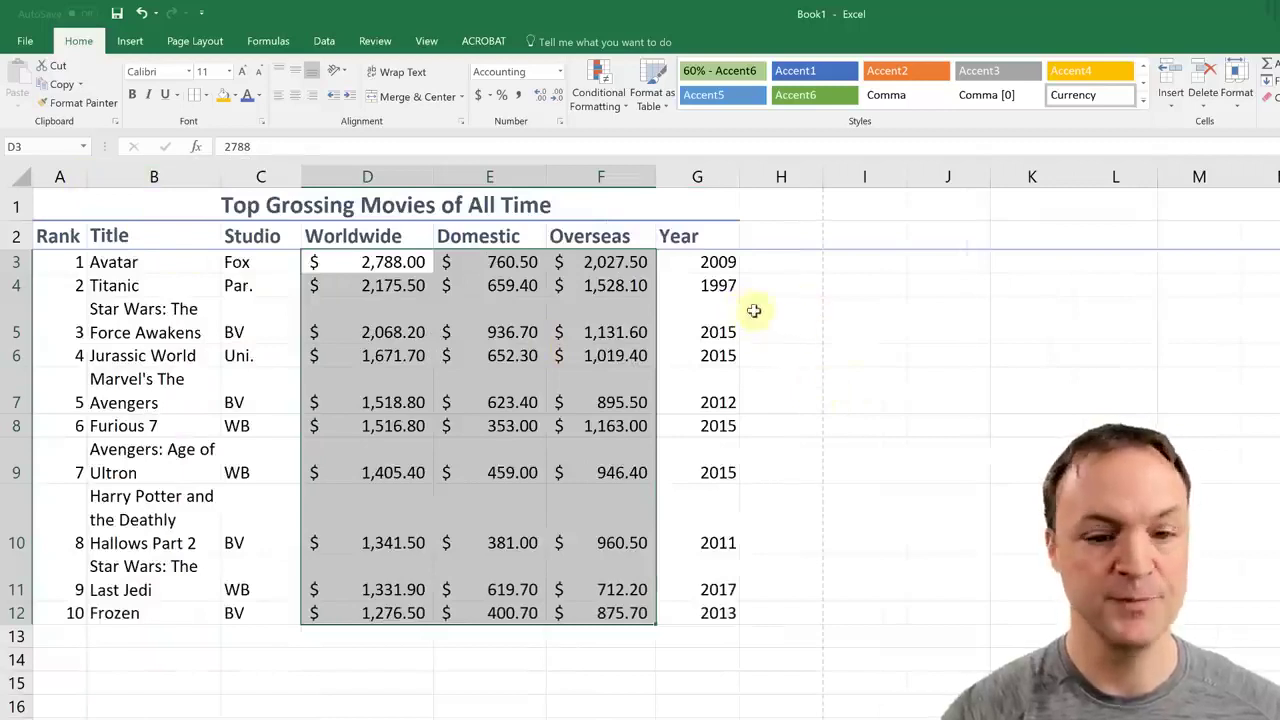
left_click(25, 44)
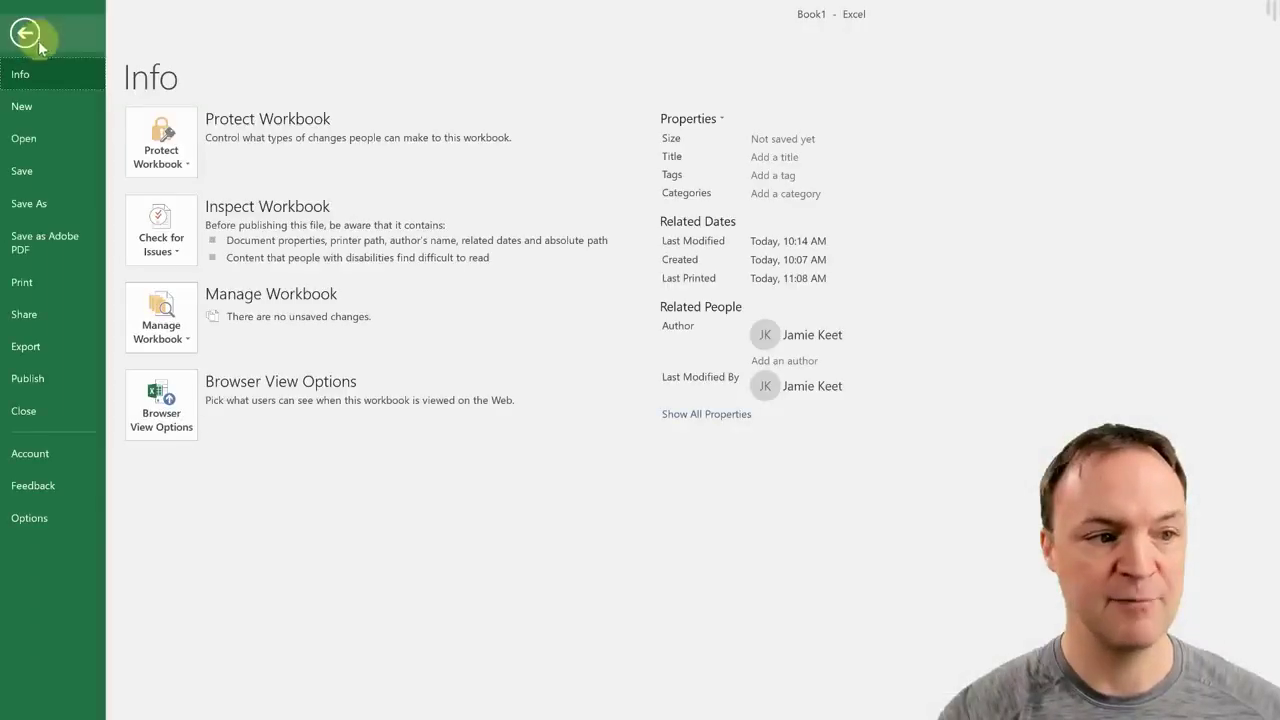
left_click(24, 286)
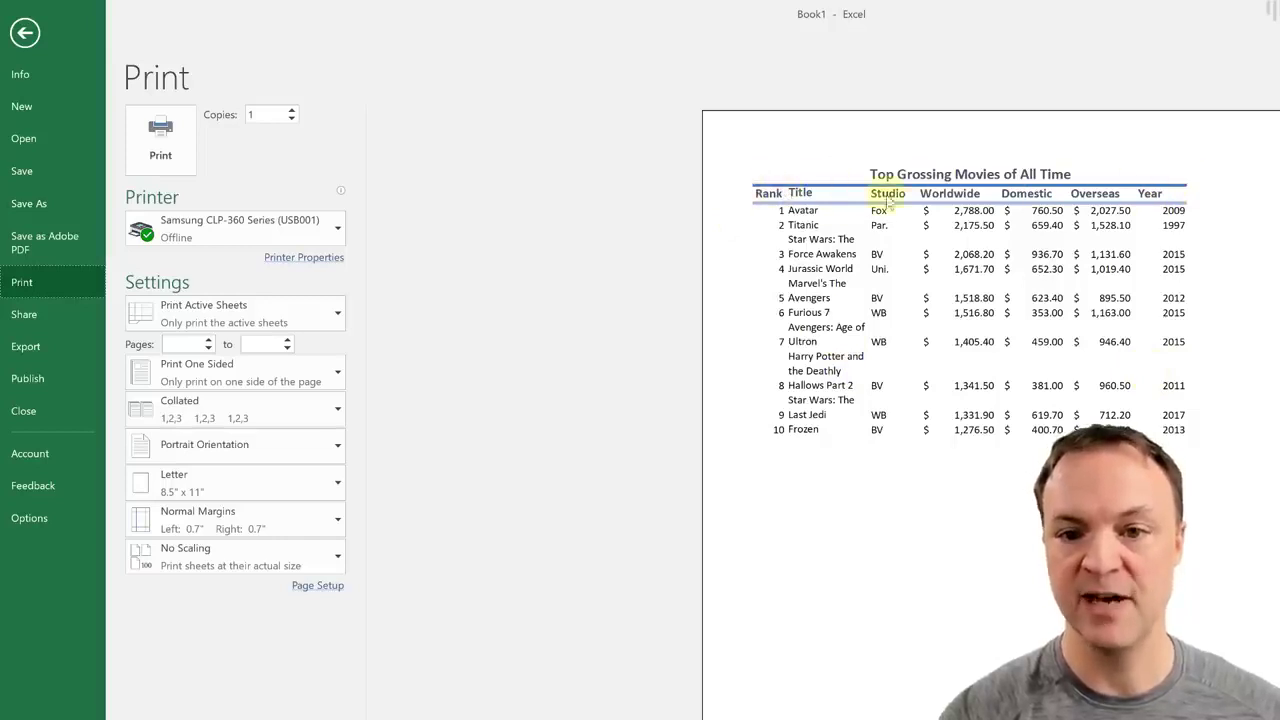
left_click(24, 35)
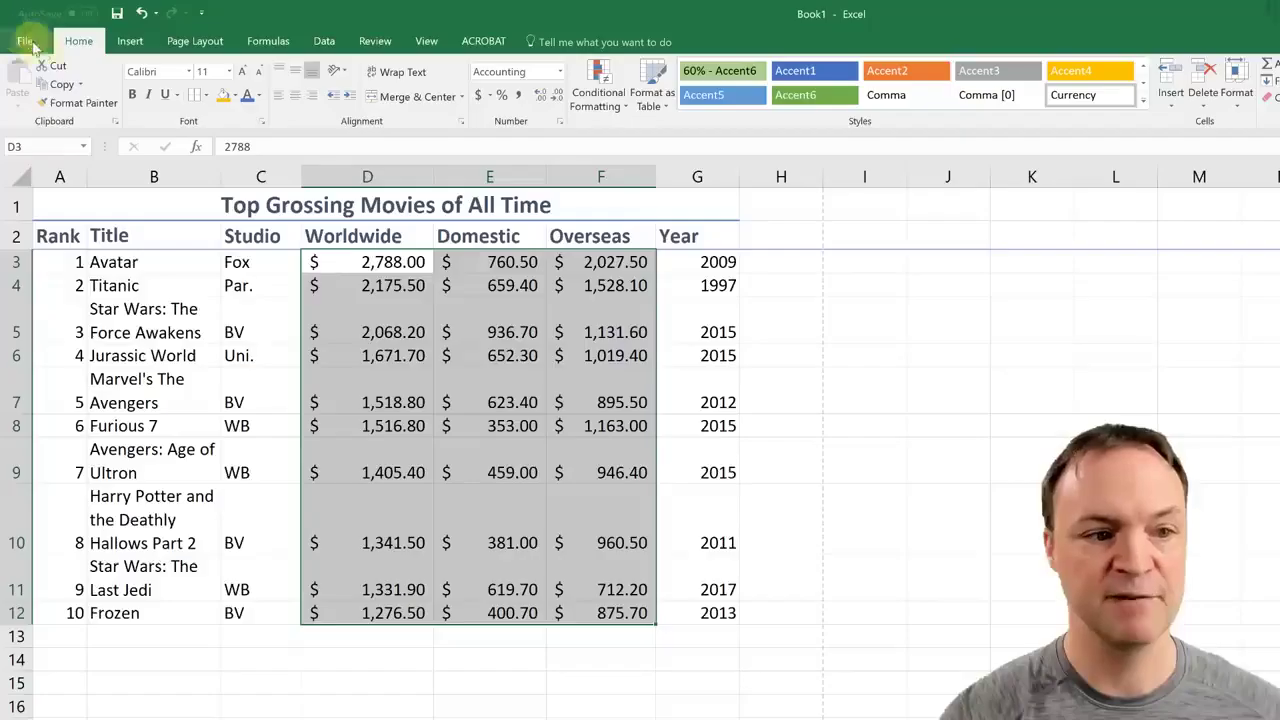
Step: Apply All Borders to the movie data in cells A3 to G12, and check the gridlines in the print preview
left_click_drag(58, 260, 703, 608)
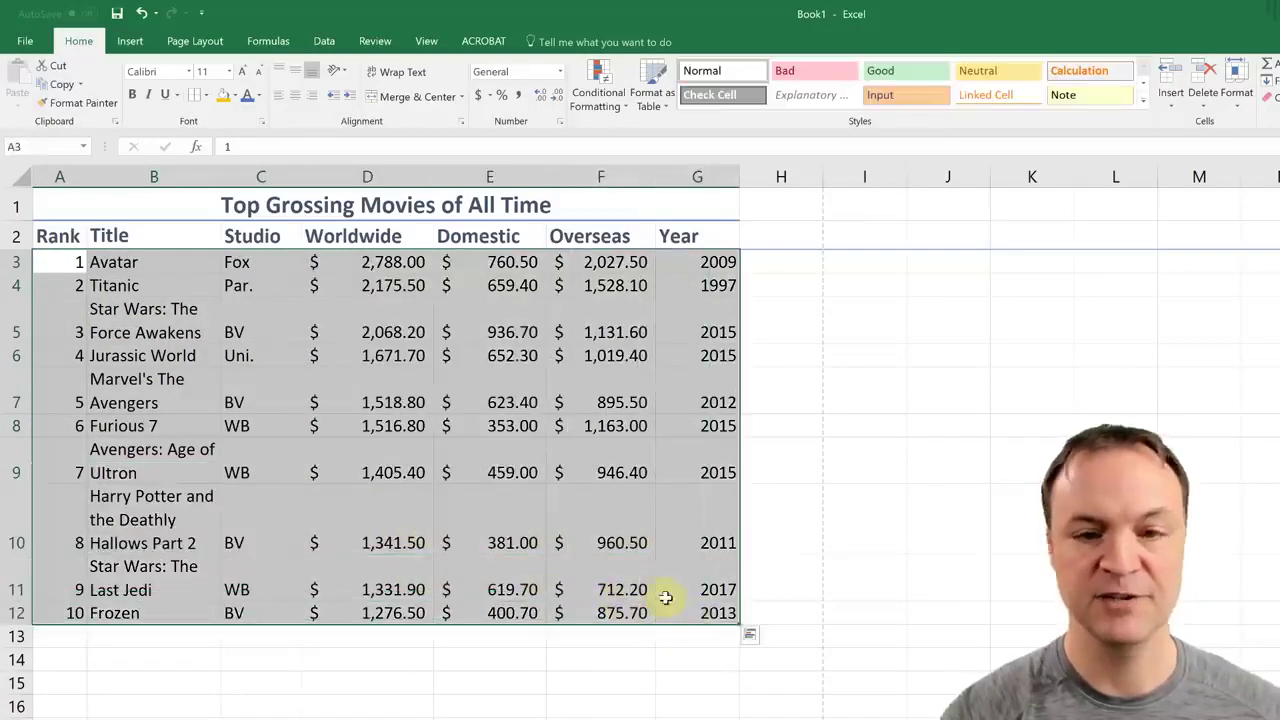
left_click(206, 96)
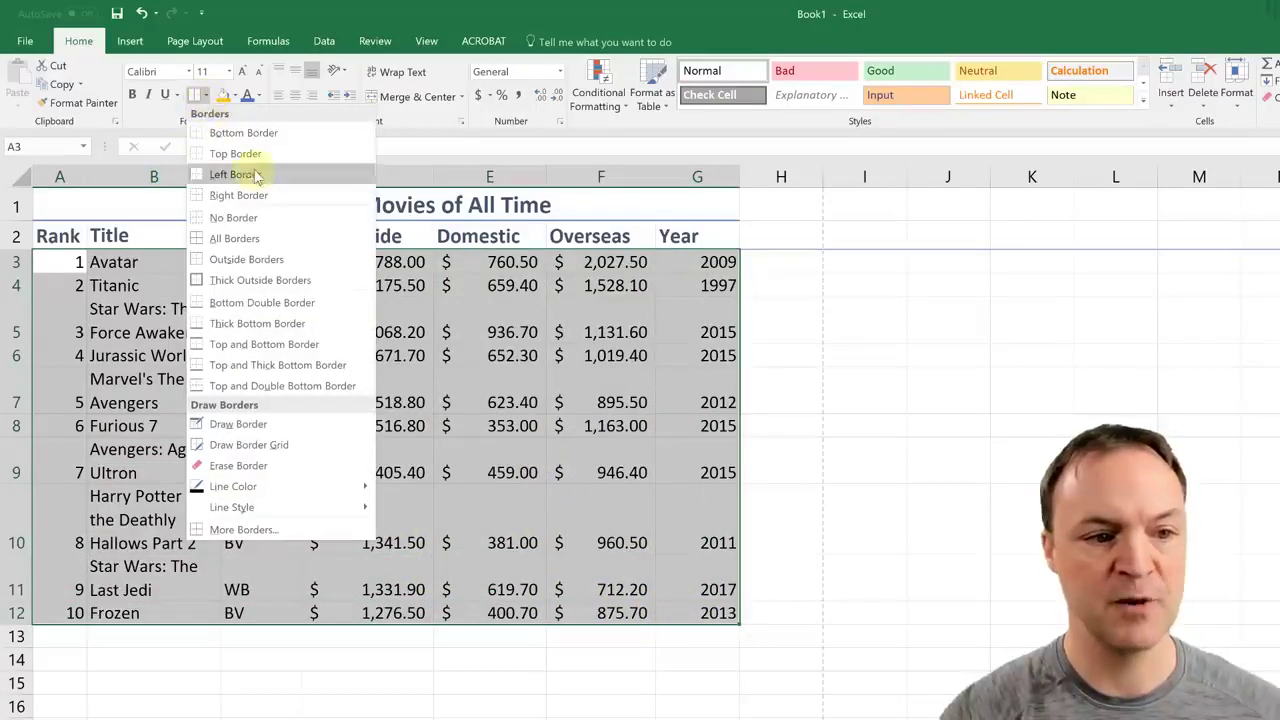
left_click(234, 239)
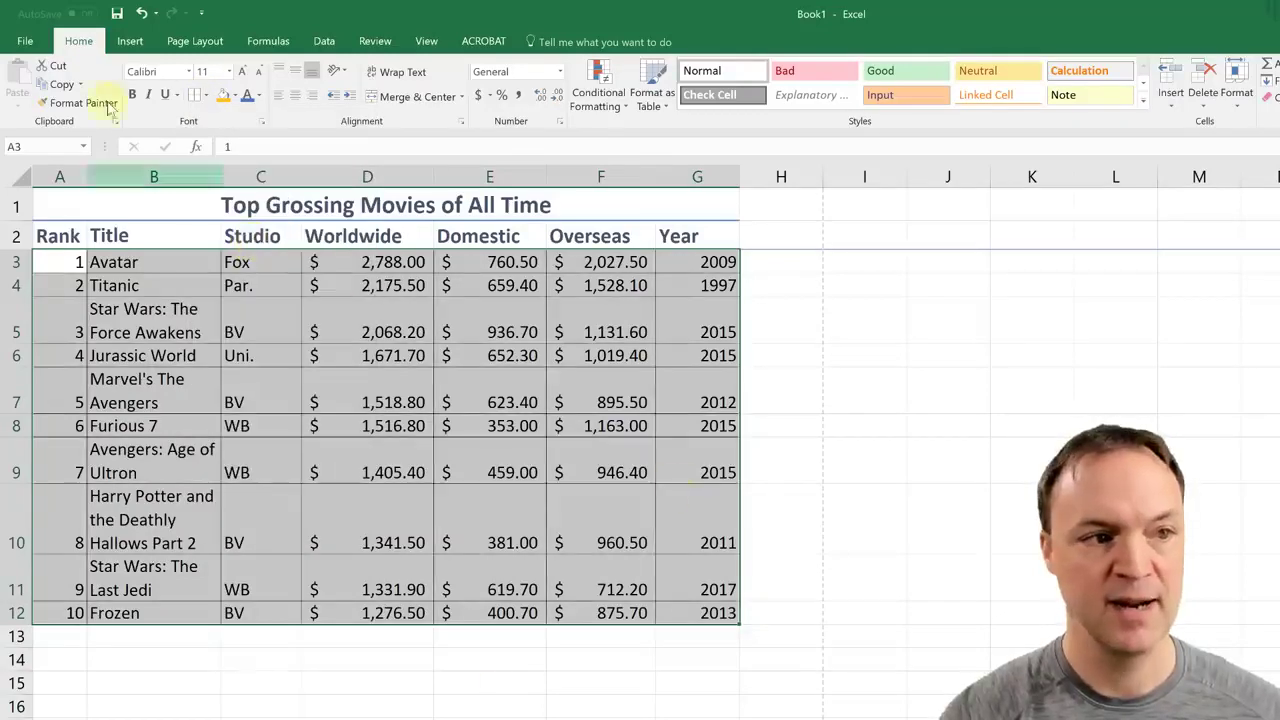
left_click(22, 42)
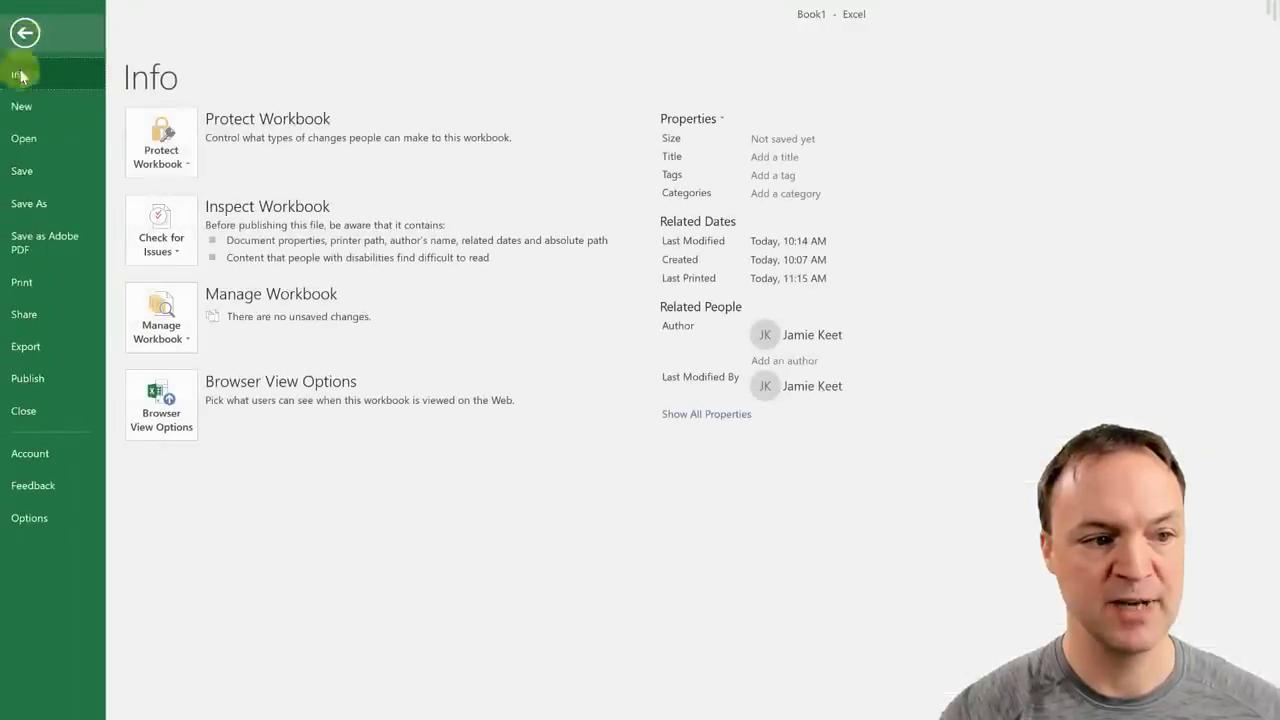
left_click(22, 283)
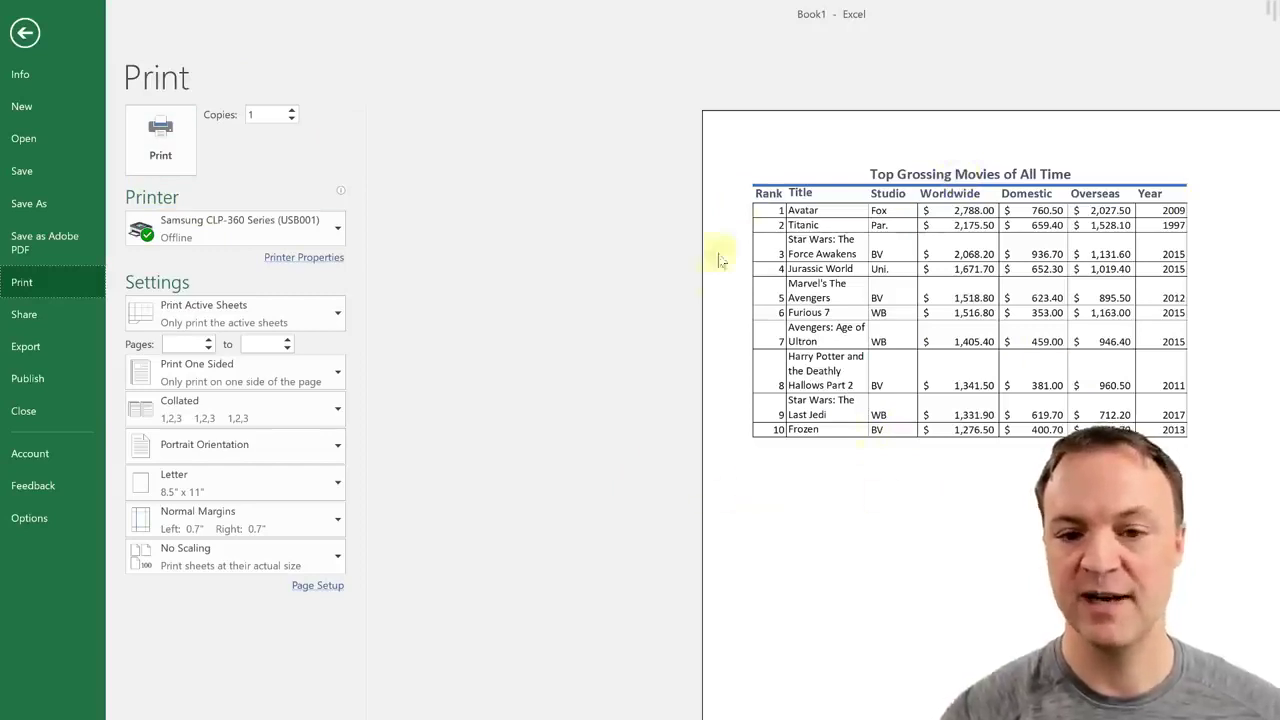
left_click(27, 38)
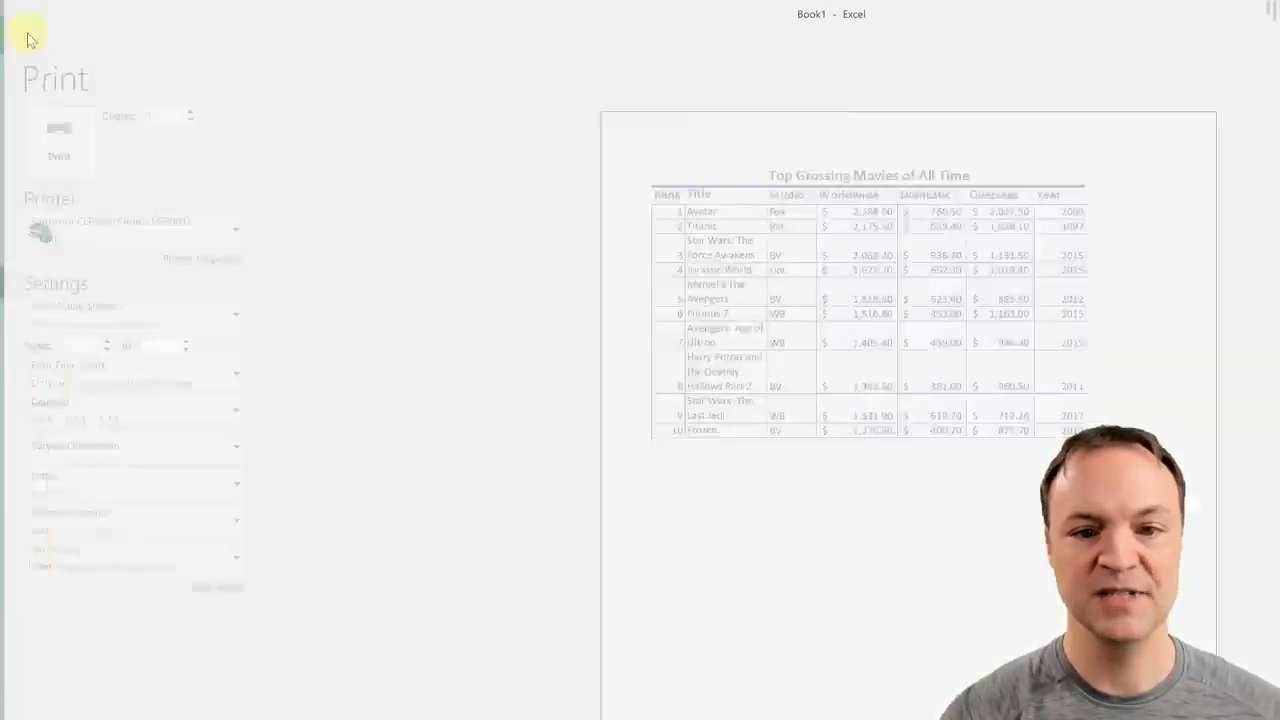
left_click(360, 718)
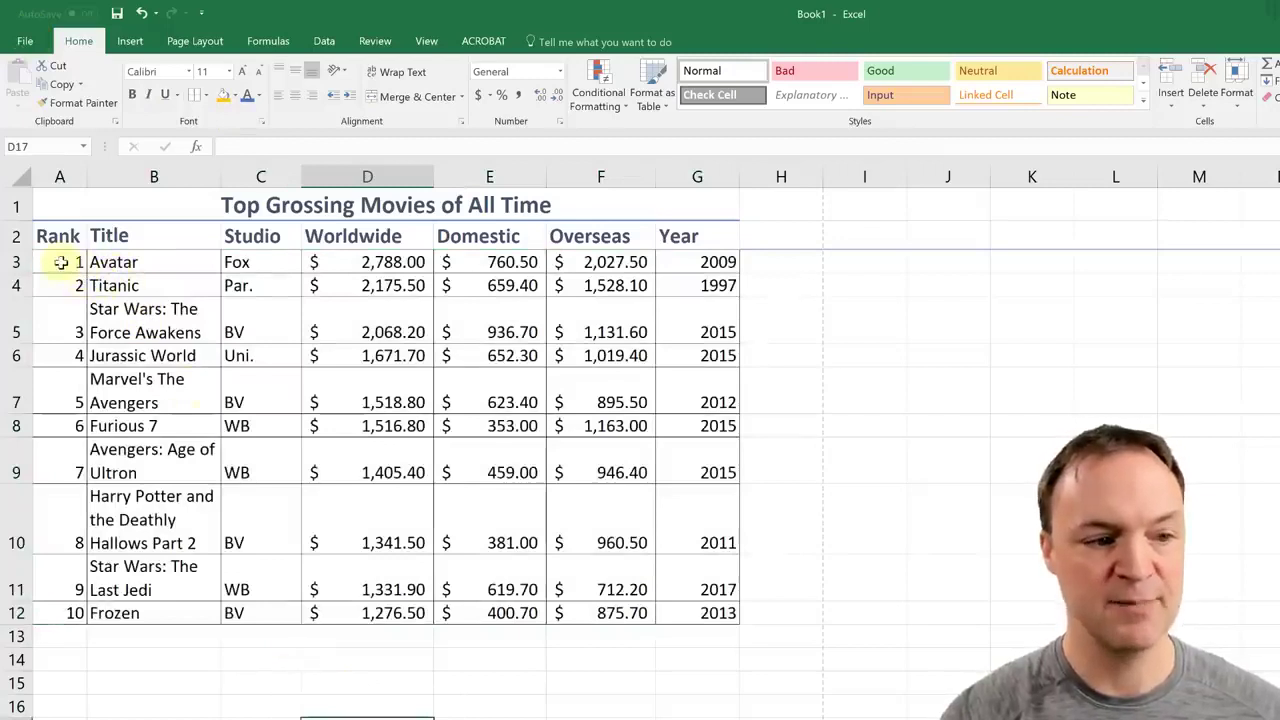
Step: Fill the rank numbers in cells A3 to A12 with gold and make them bold
left_click_drag(60, 267, 63, 612)
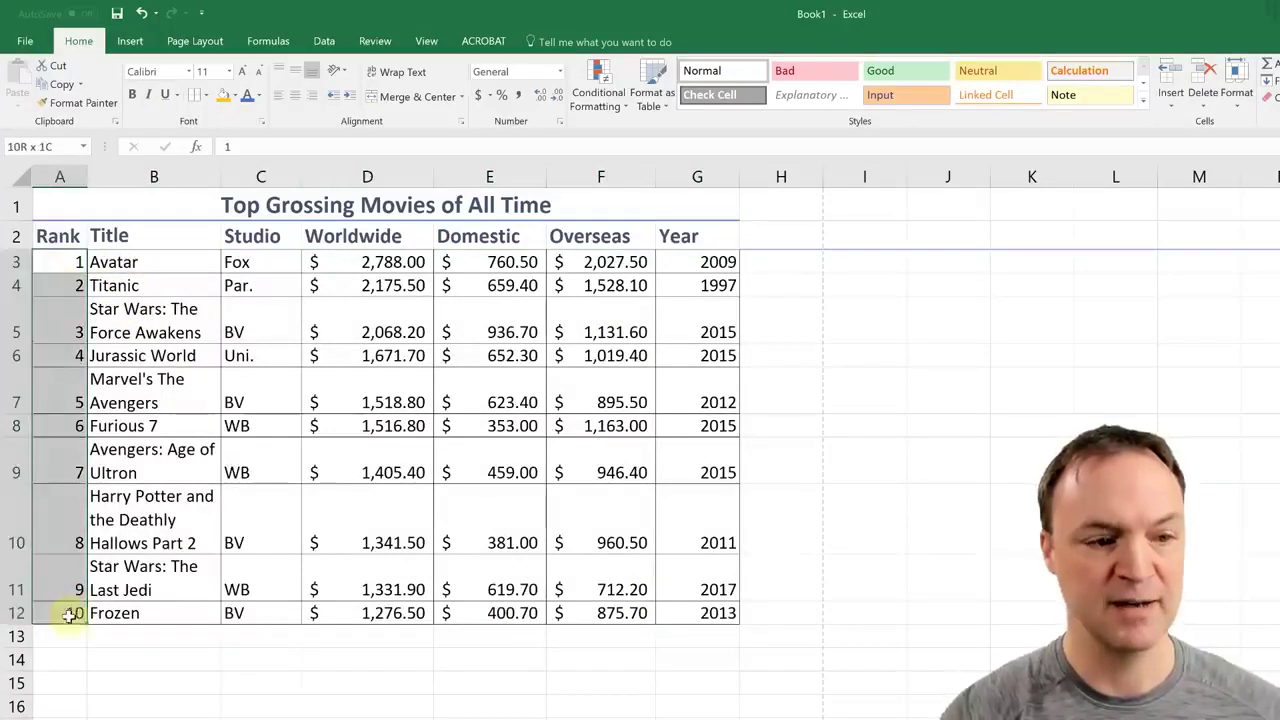
left_click(237, 96)
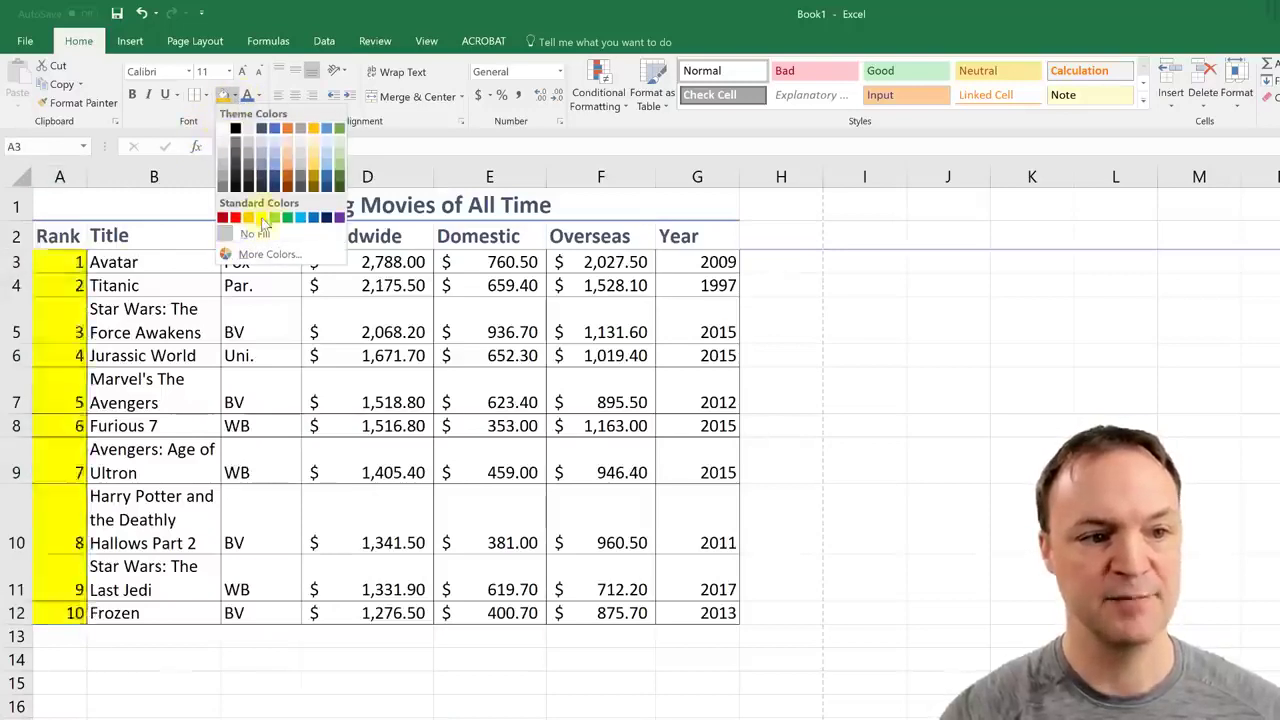
left_click(313, 176)
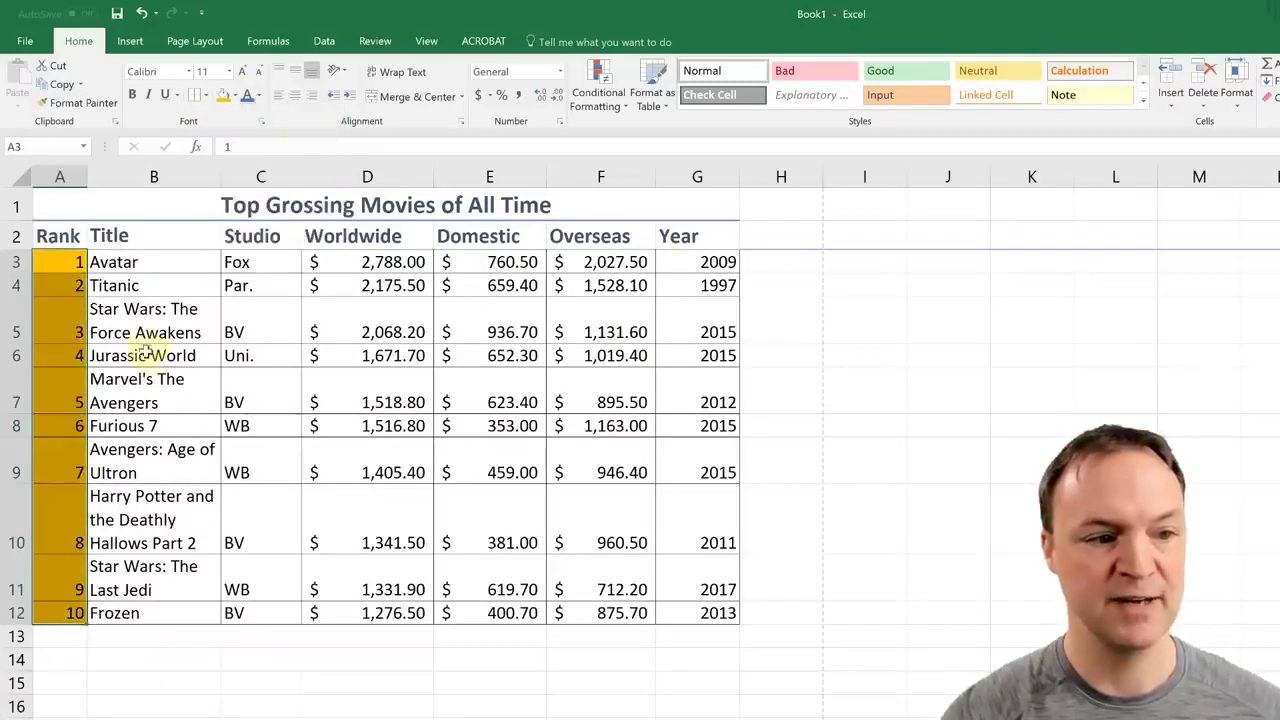
left_click(139, 97)
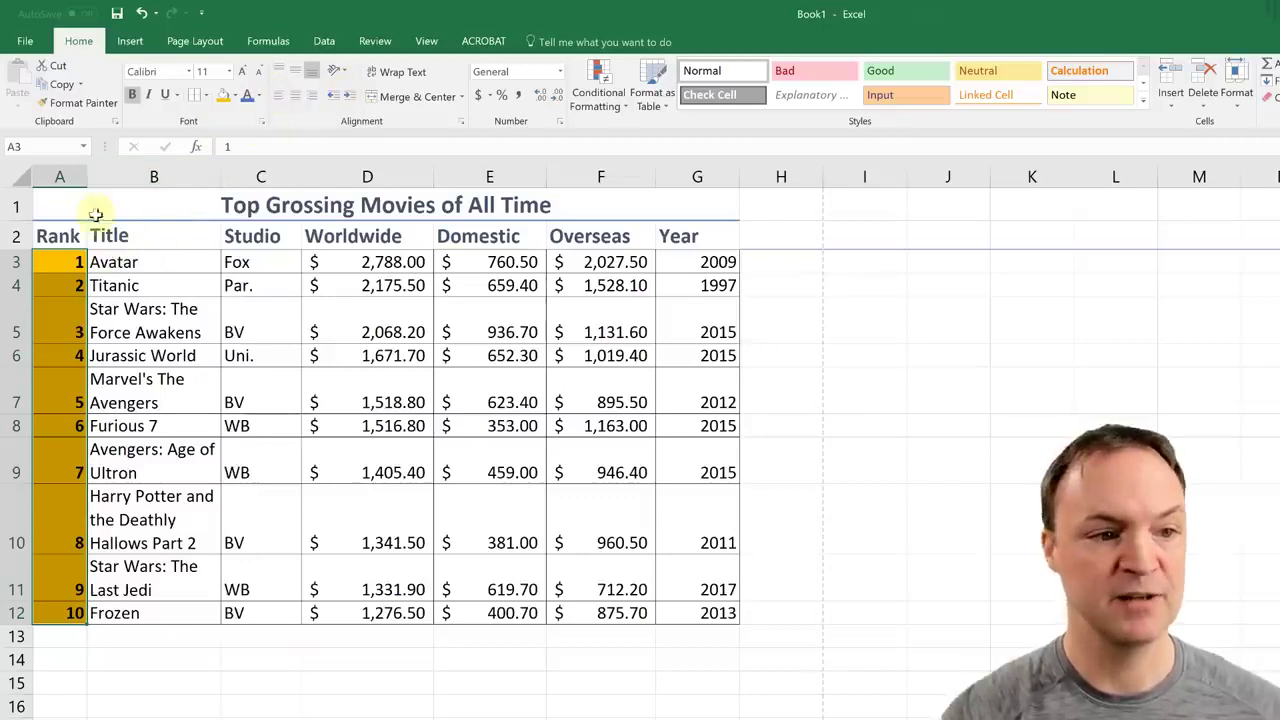
Step: Center the contents of cells A2 to G12 horizontally, and check the finished table in the print preview
left_click(67, 240)
left_click_drag(62, 238, 677, 606)
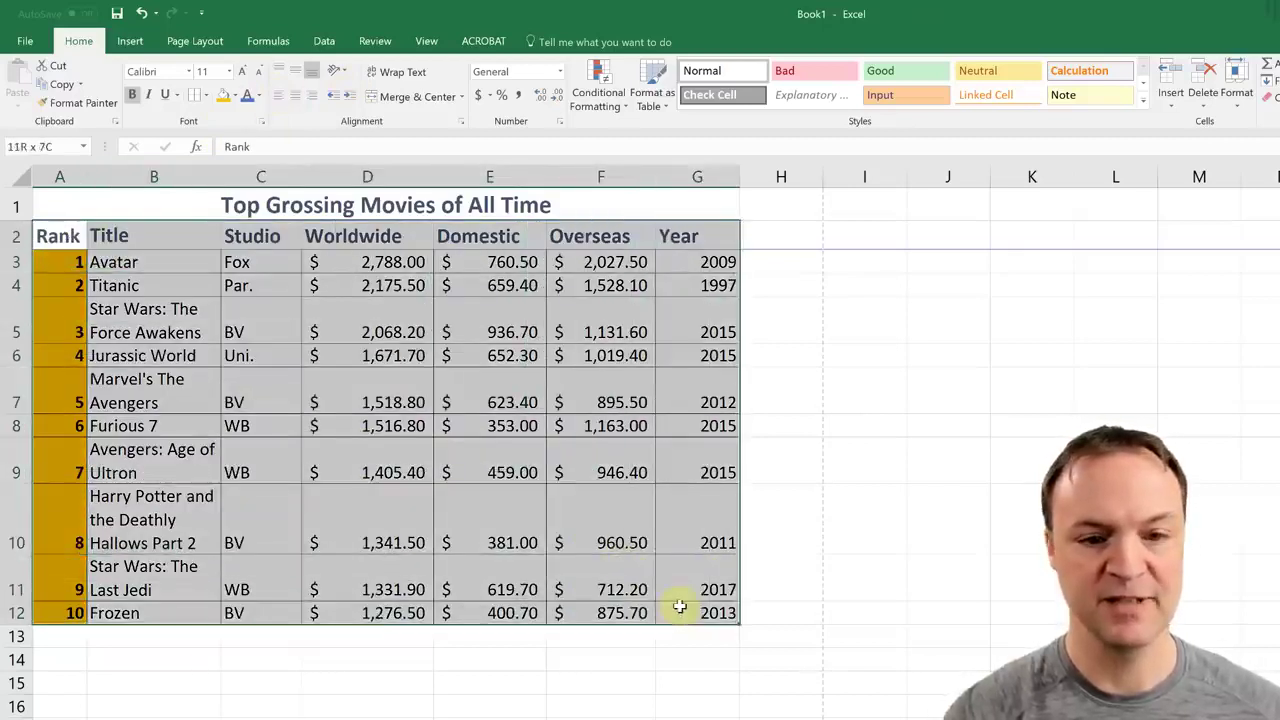
left_click(296, 104)
left_click(911, 455)
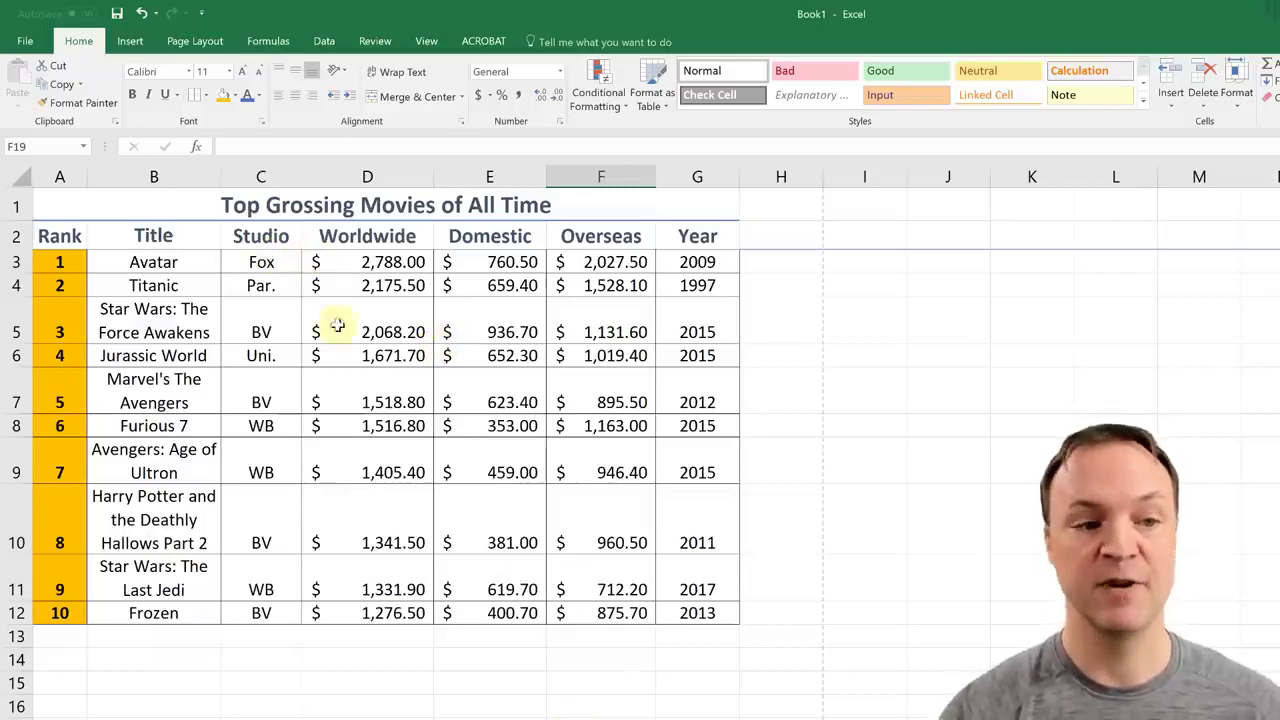
left_click(27, 45)
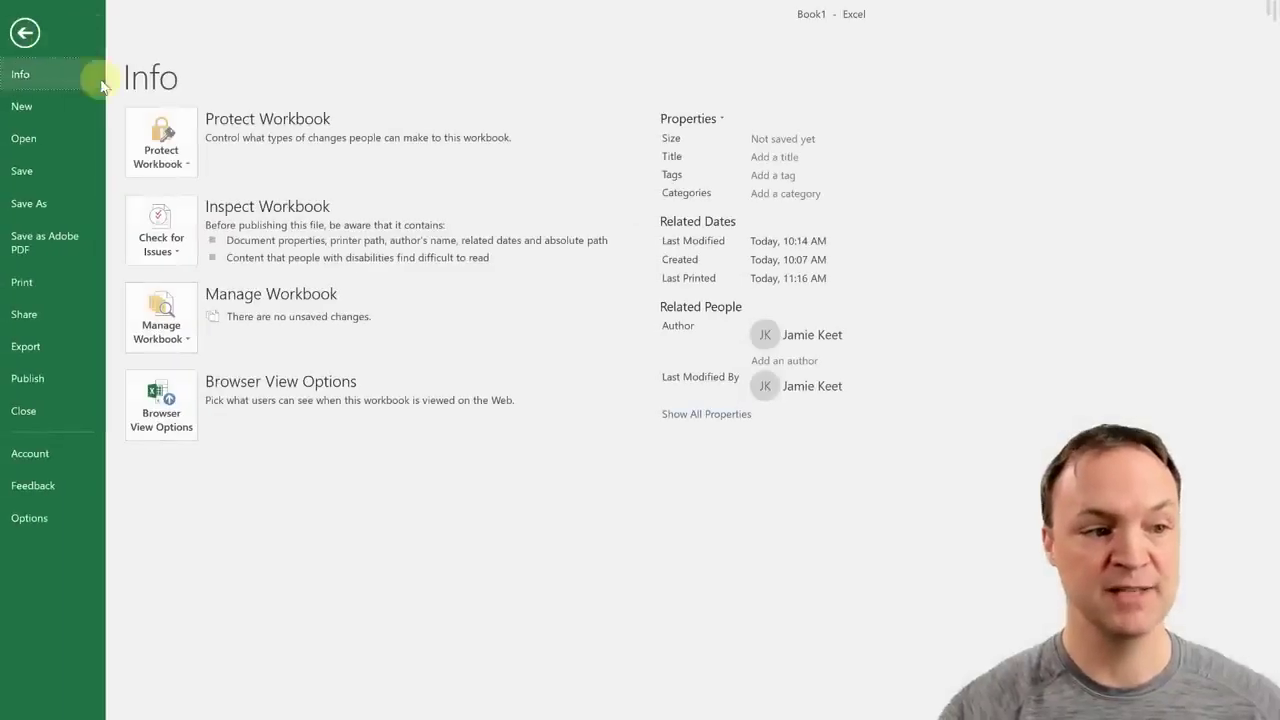
left_click(49, 279)
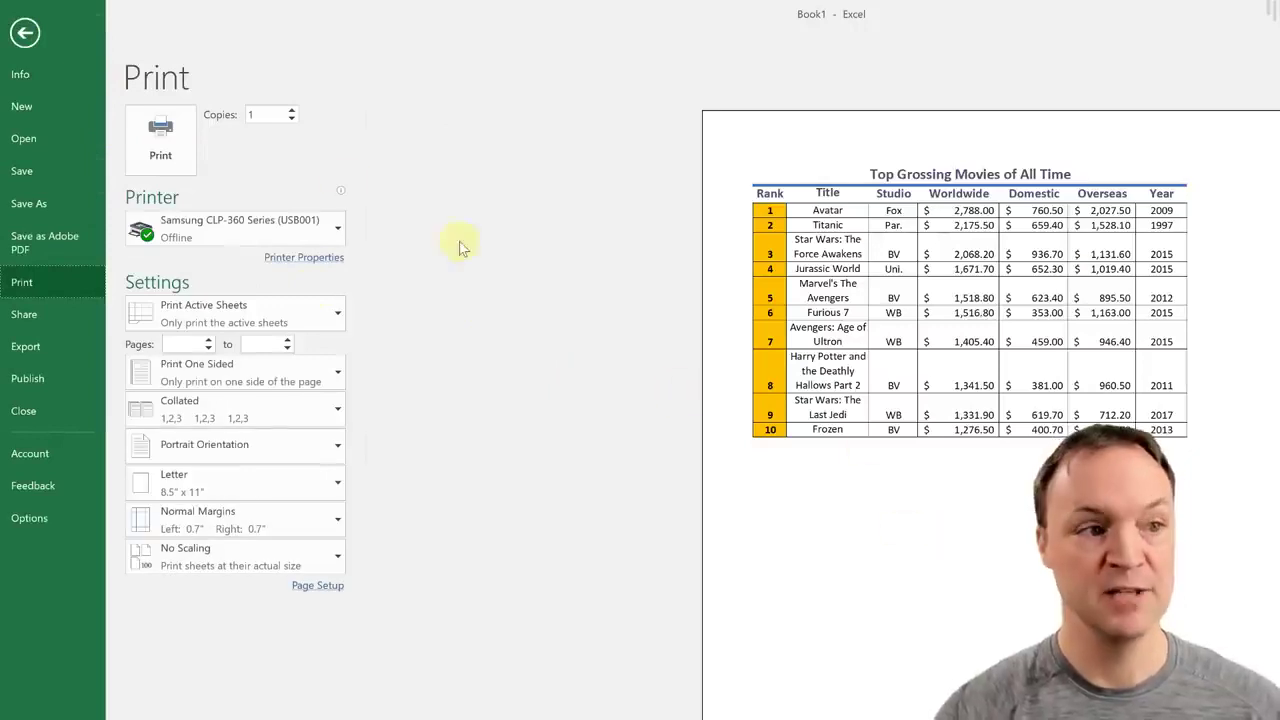
left_click(25, 34)
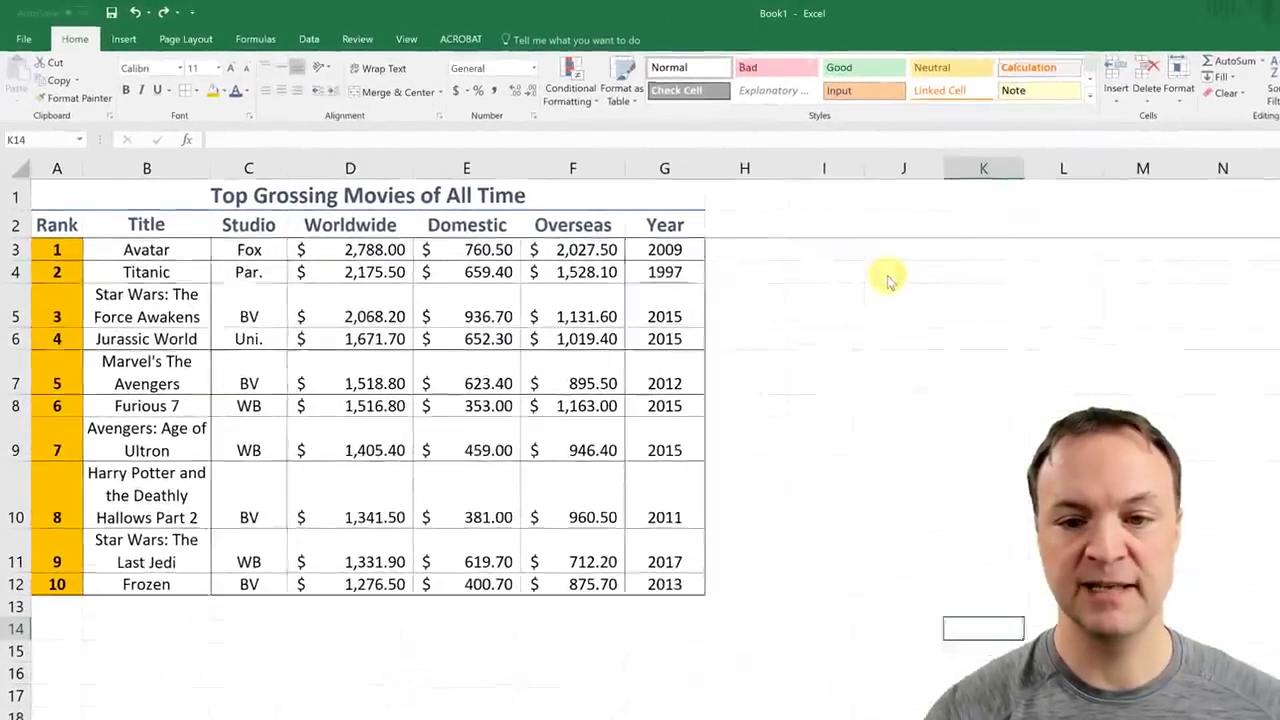
Step: Enter the multiplication formula =2*2 in the empty cell J4
left_click(918, 282)
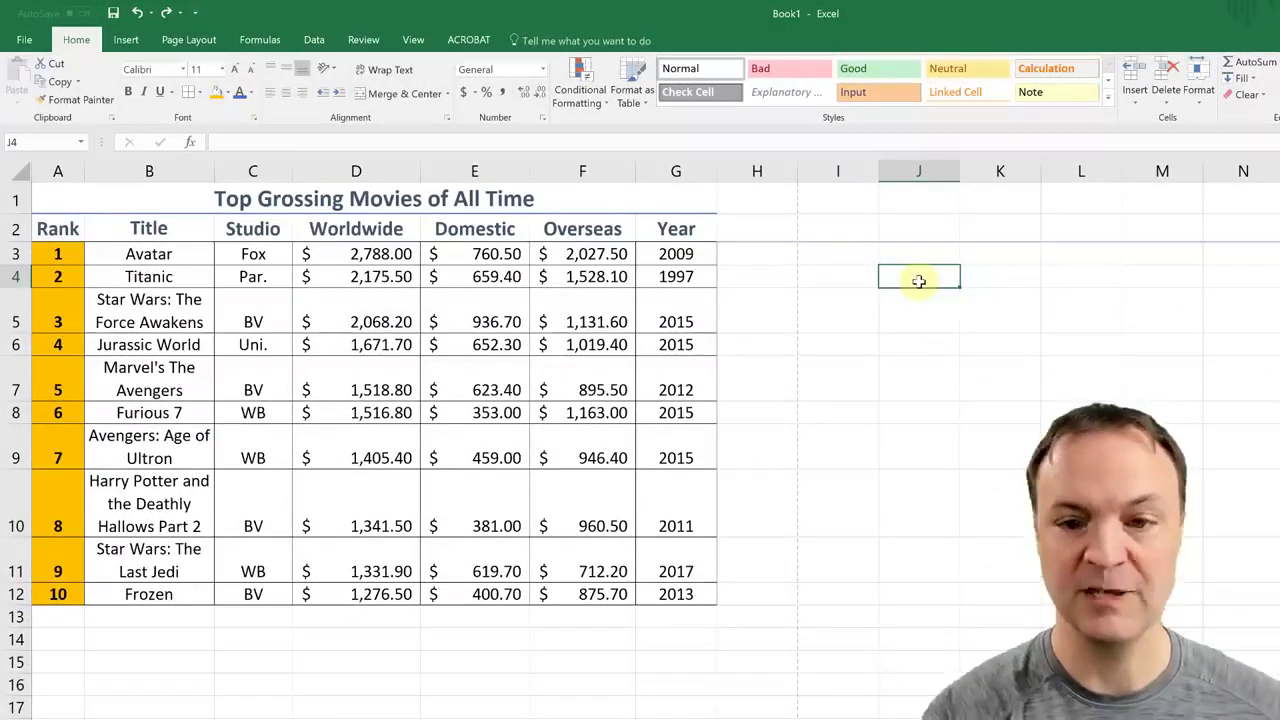
type("=")
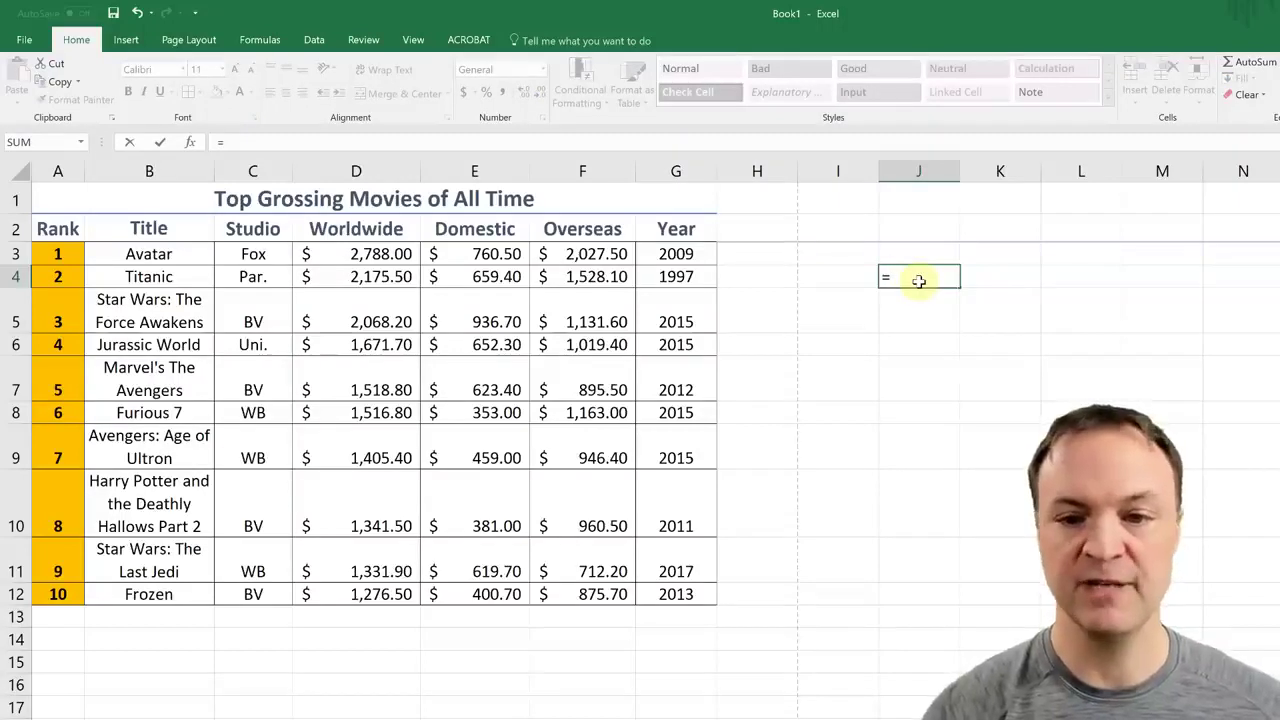
type("2*2")
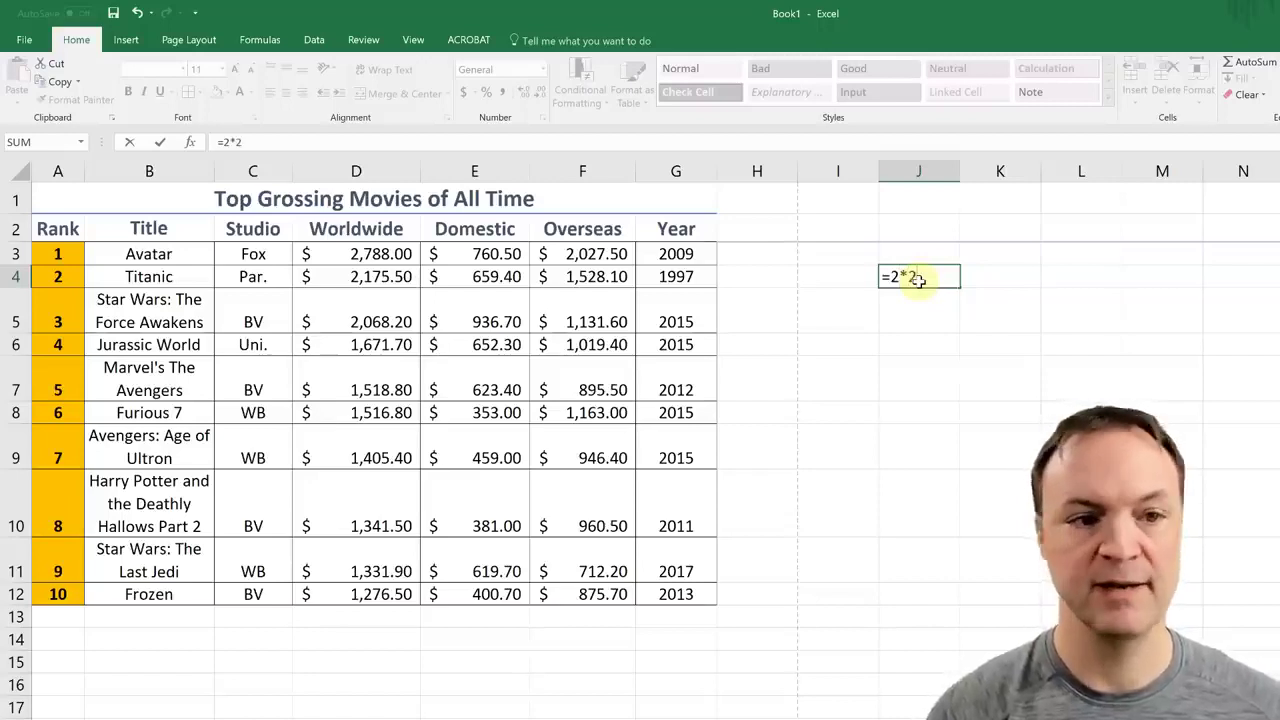
key("Return")
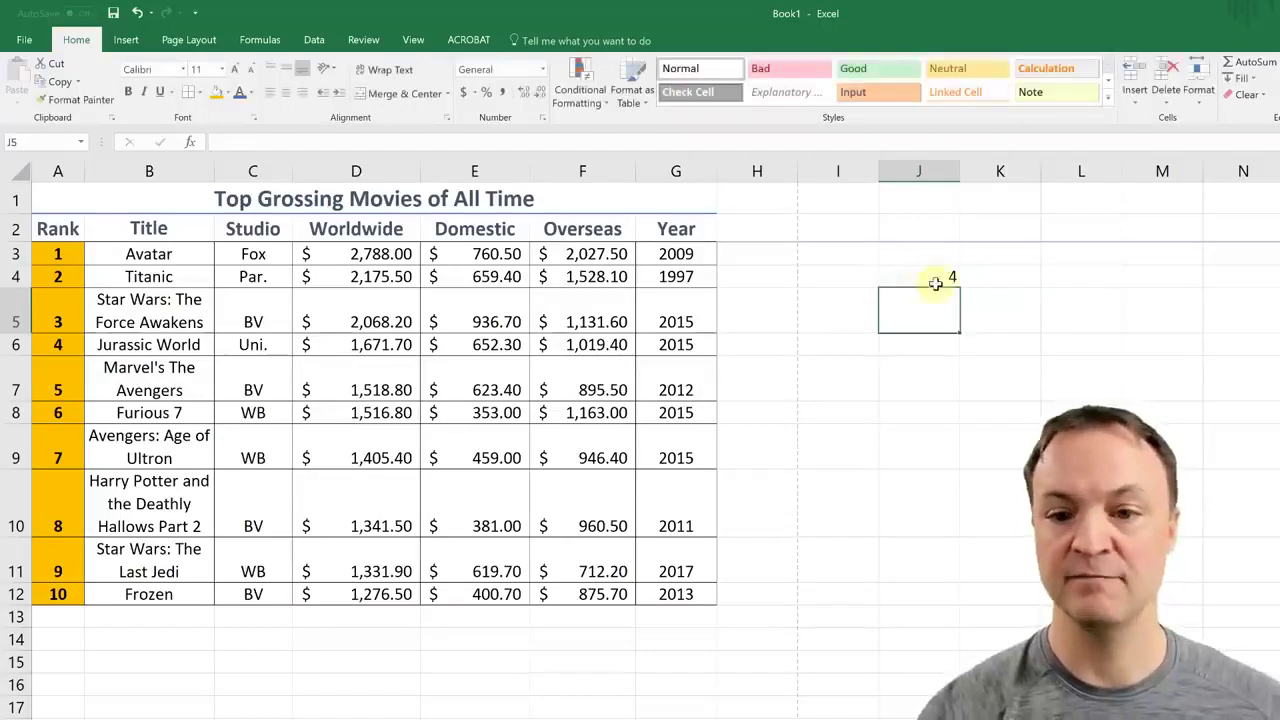
Step: Compare the underlying contents of cells J4 and E6, and clear the test formula from J4
left_click(935, 284)
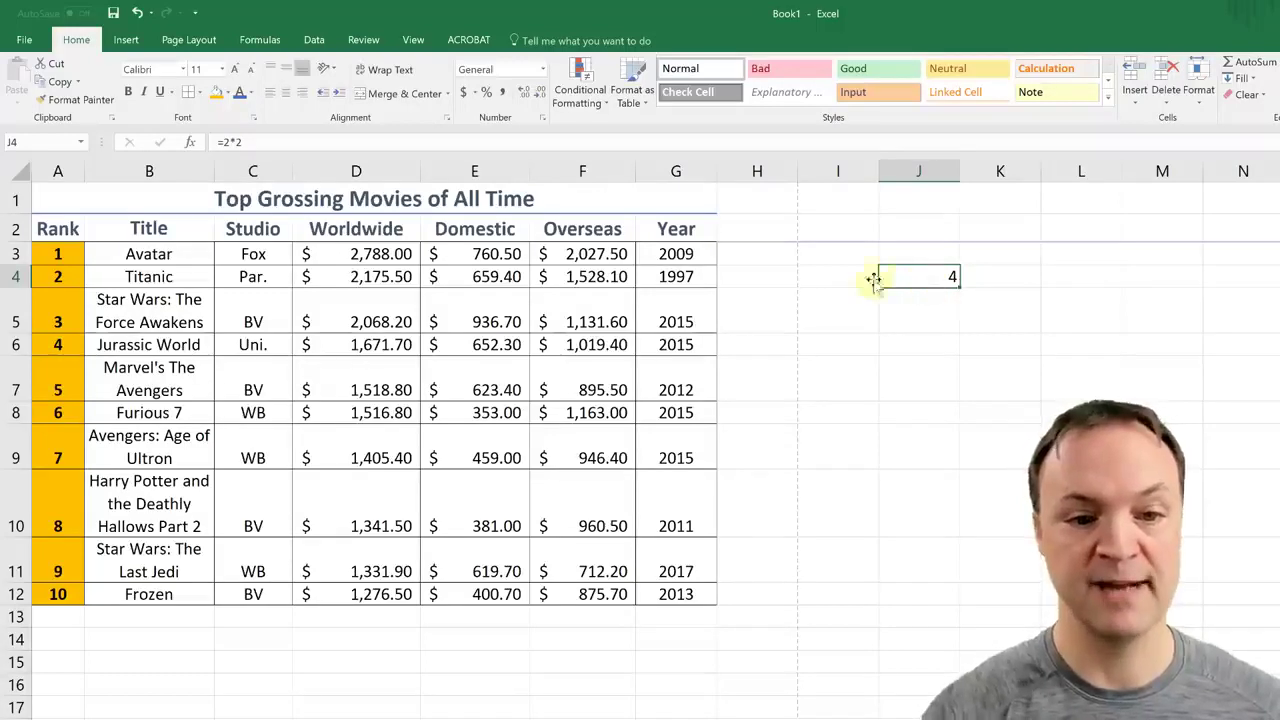
left_click(508, 344)
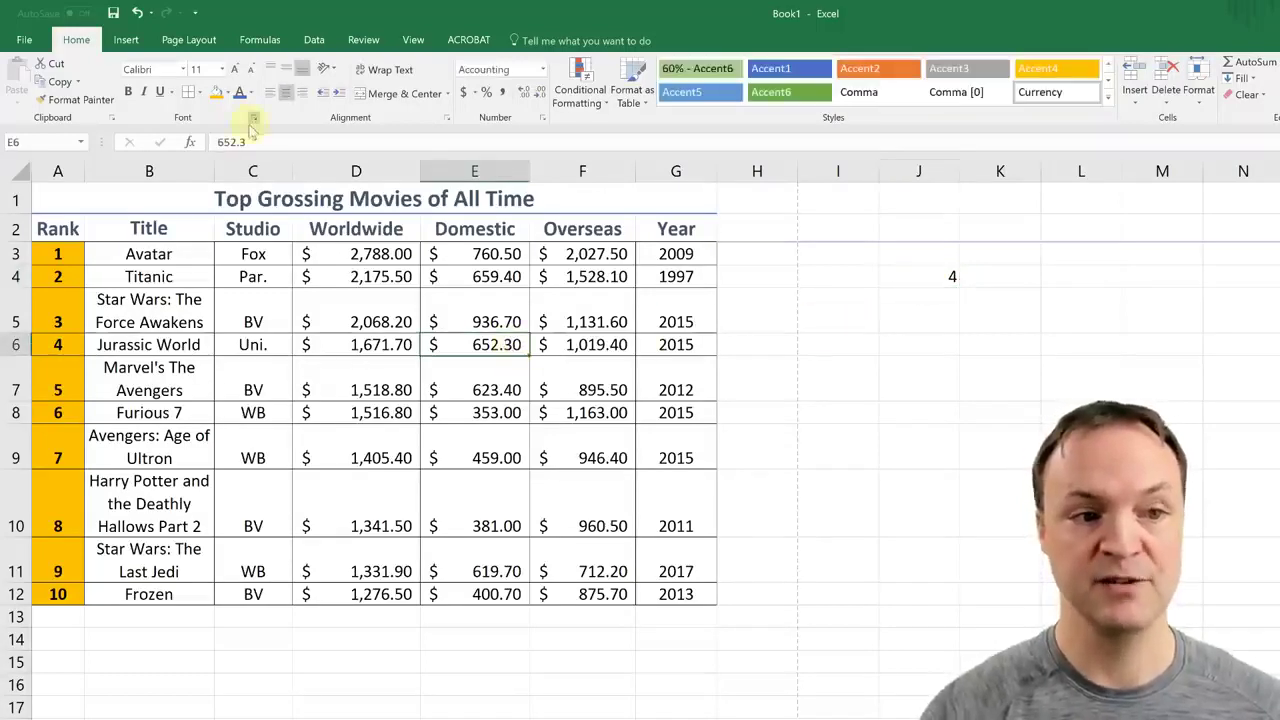
left_click(934, 277)
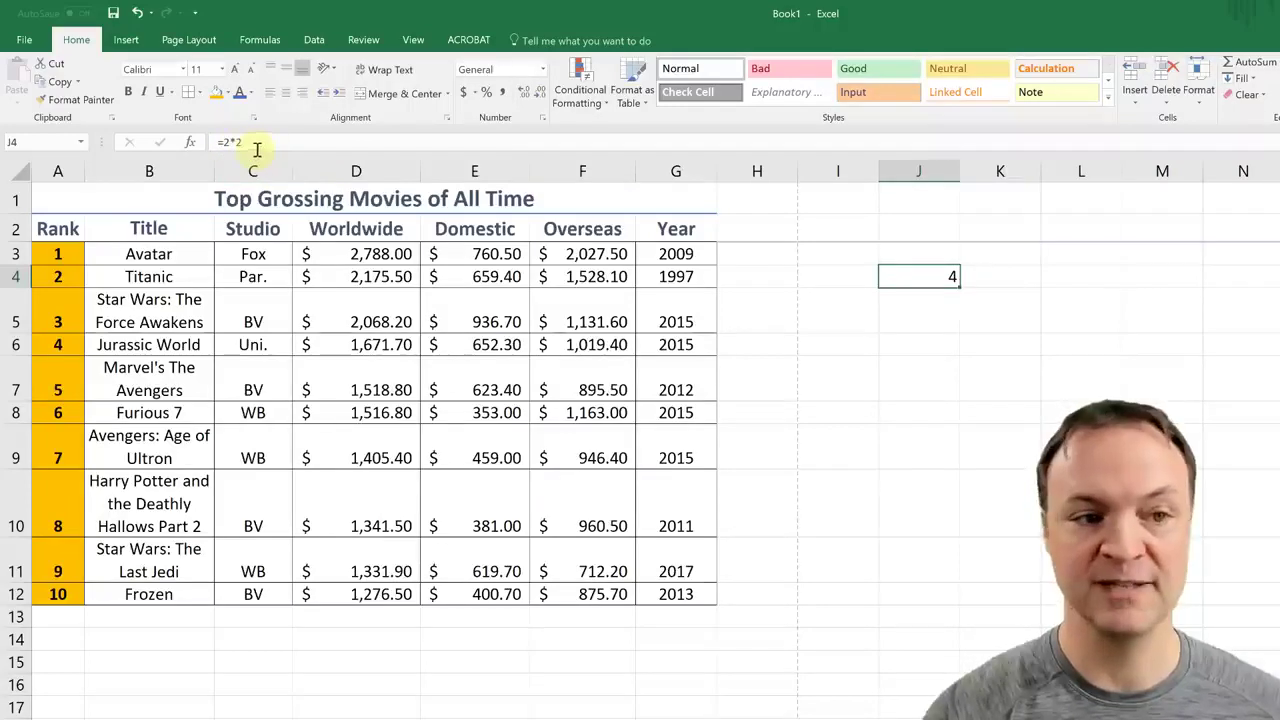
left_click(920, 318)
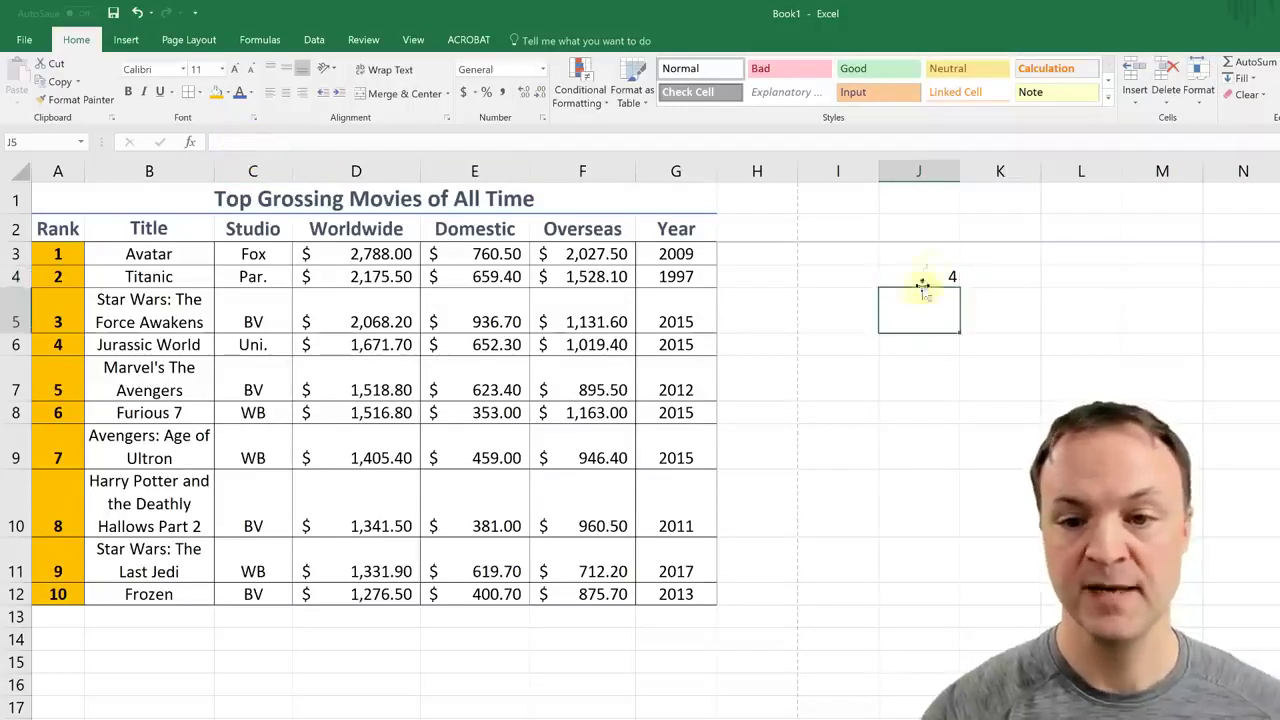
left_click(928, 273)
key("Delete")
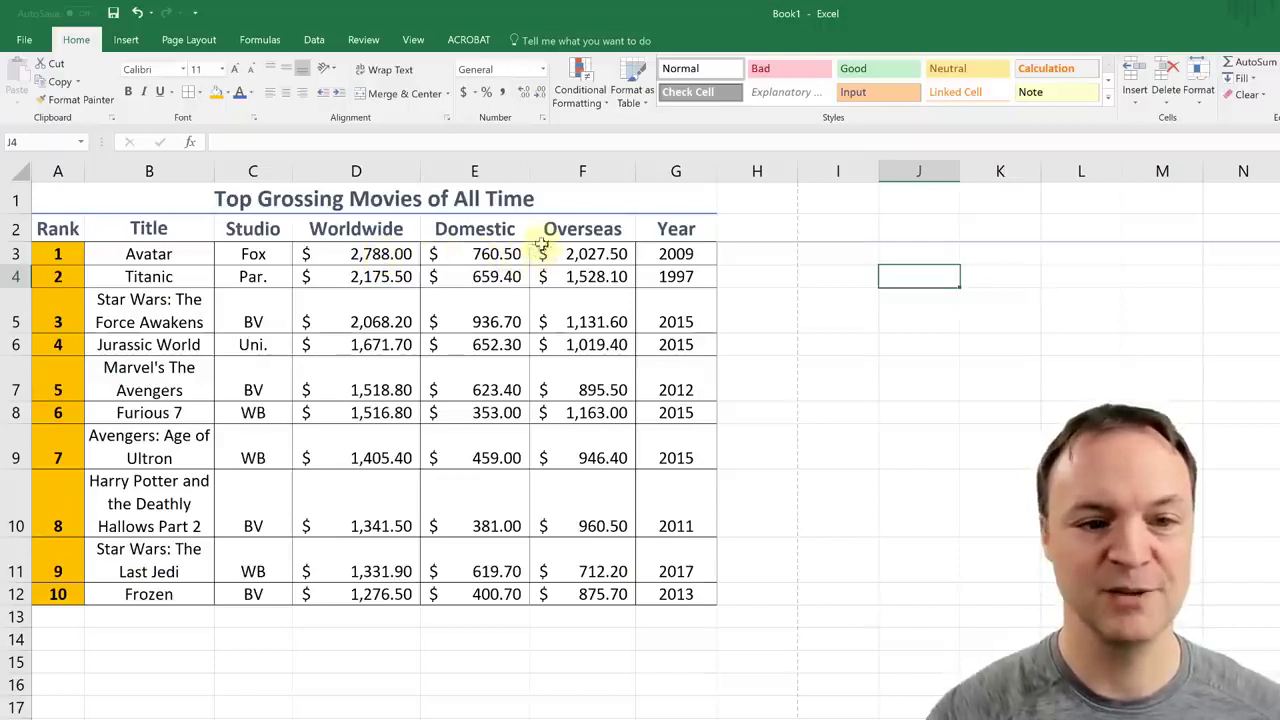
Step: Insert a blank column between the Domestic and Overseas columns
left_click(554, 171)
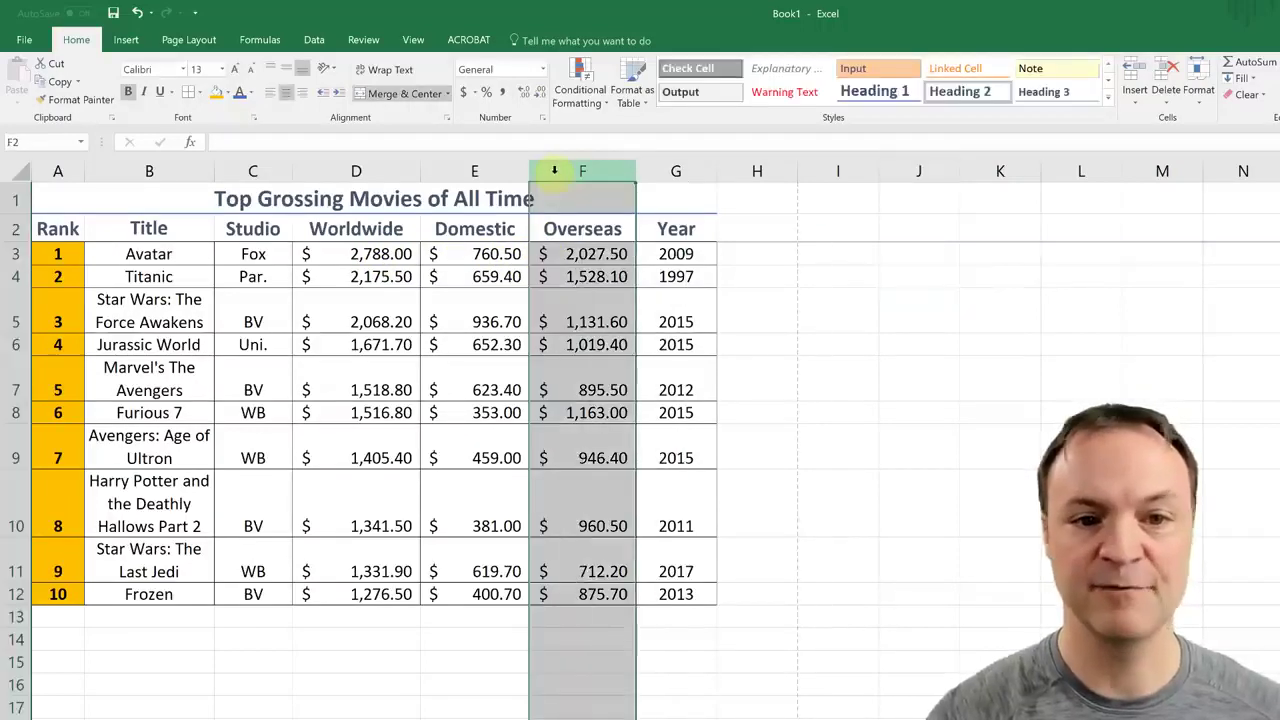
right_click(560, 171)
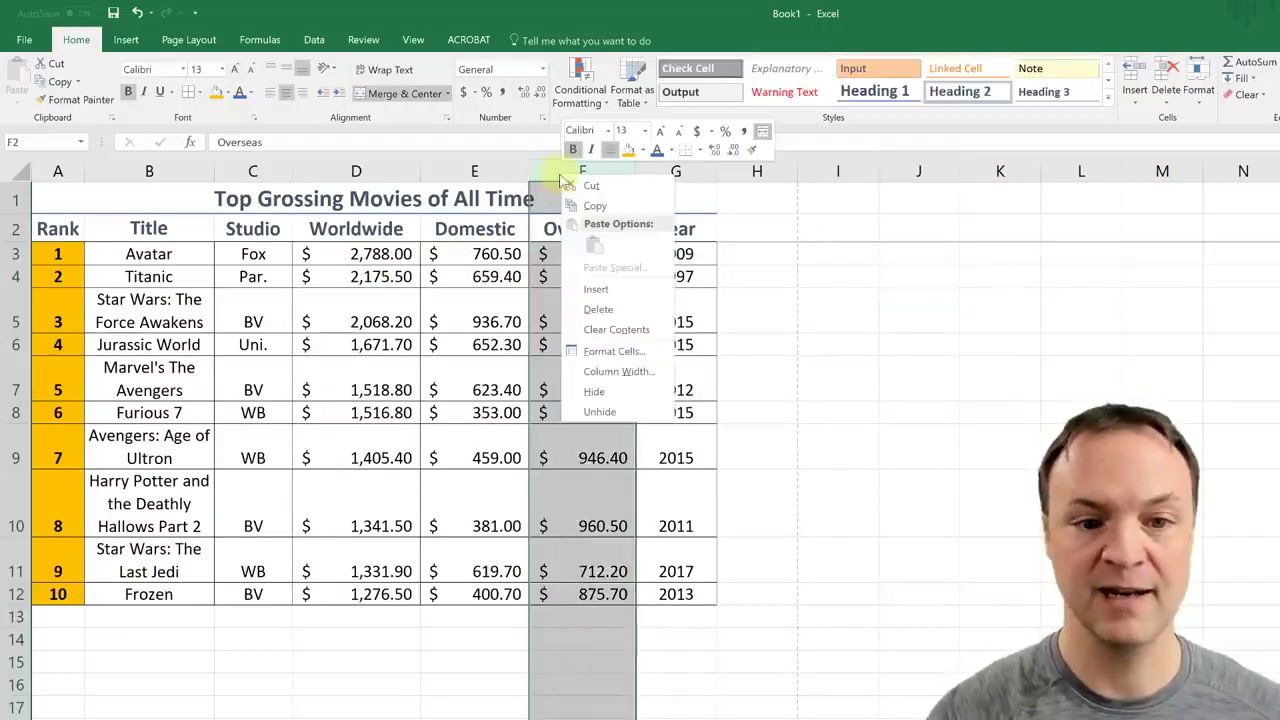
left_click(591, 291)
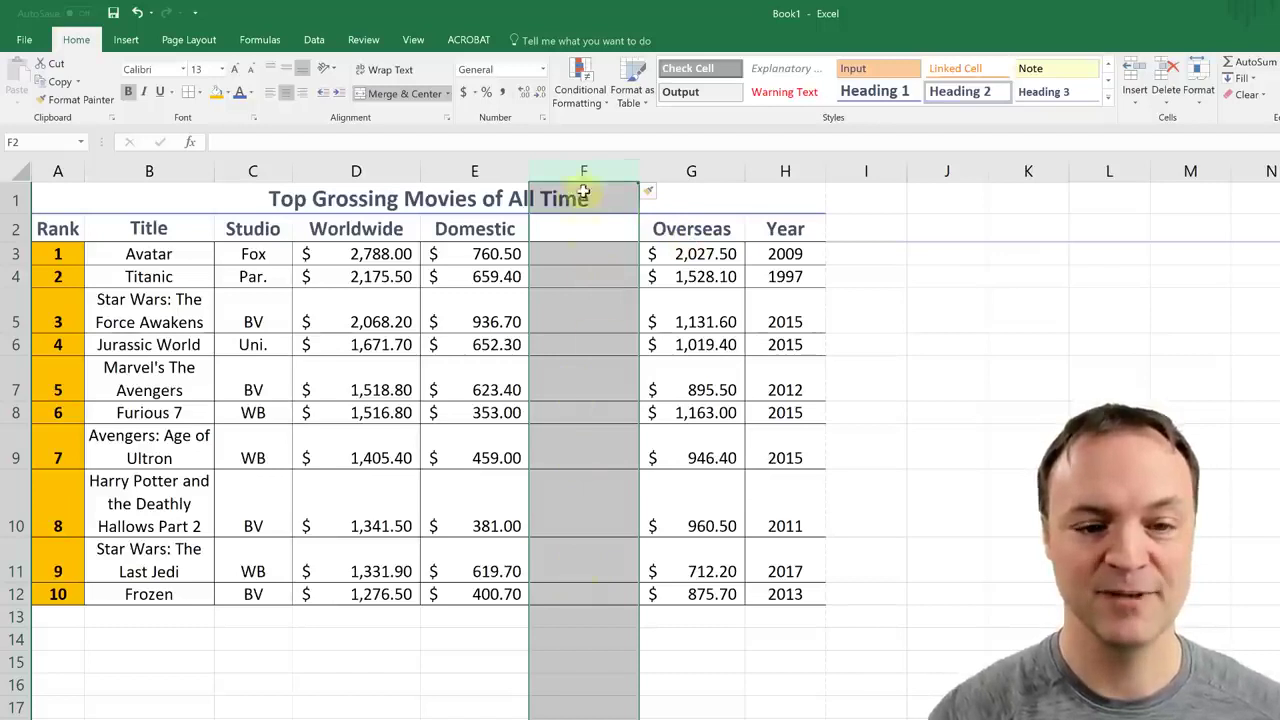
left_click(500, 658)
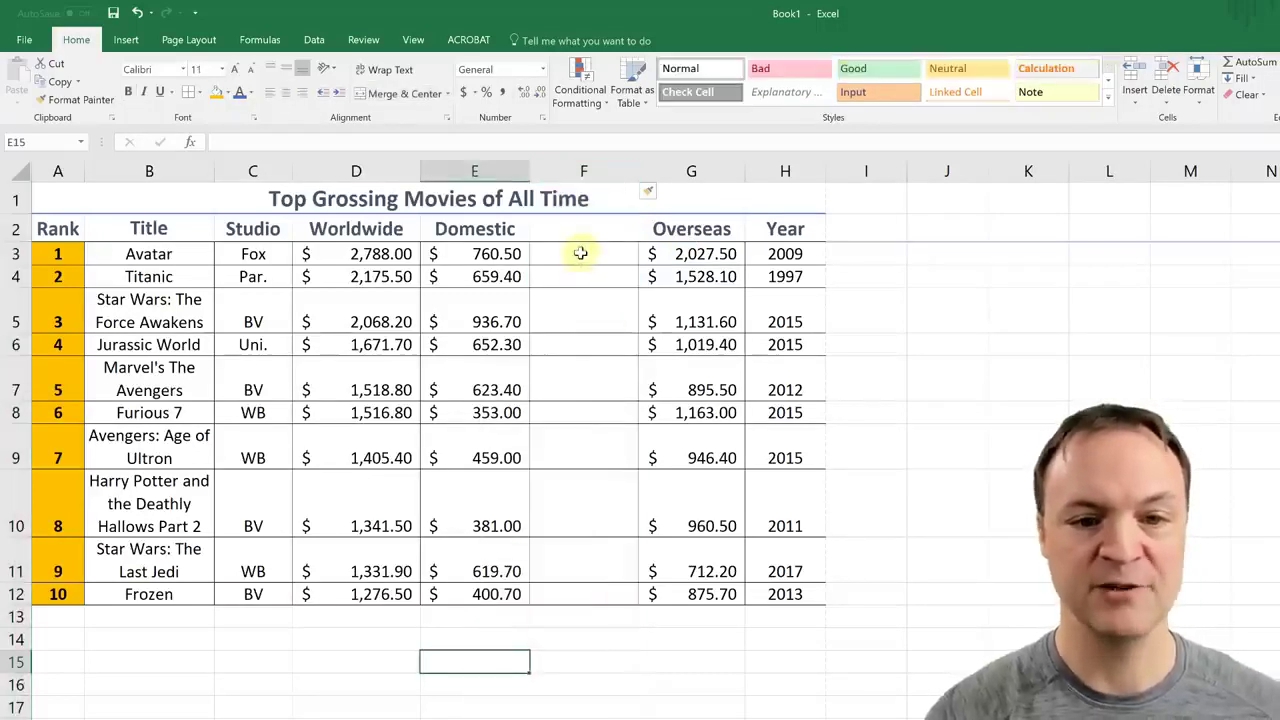
Step: Enter the formula =E3/D3 in cell F3 to divide Avatar's domestic gross by its worldwide gross
left_click(594, 259)
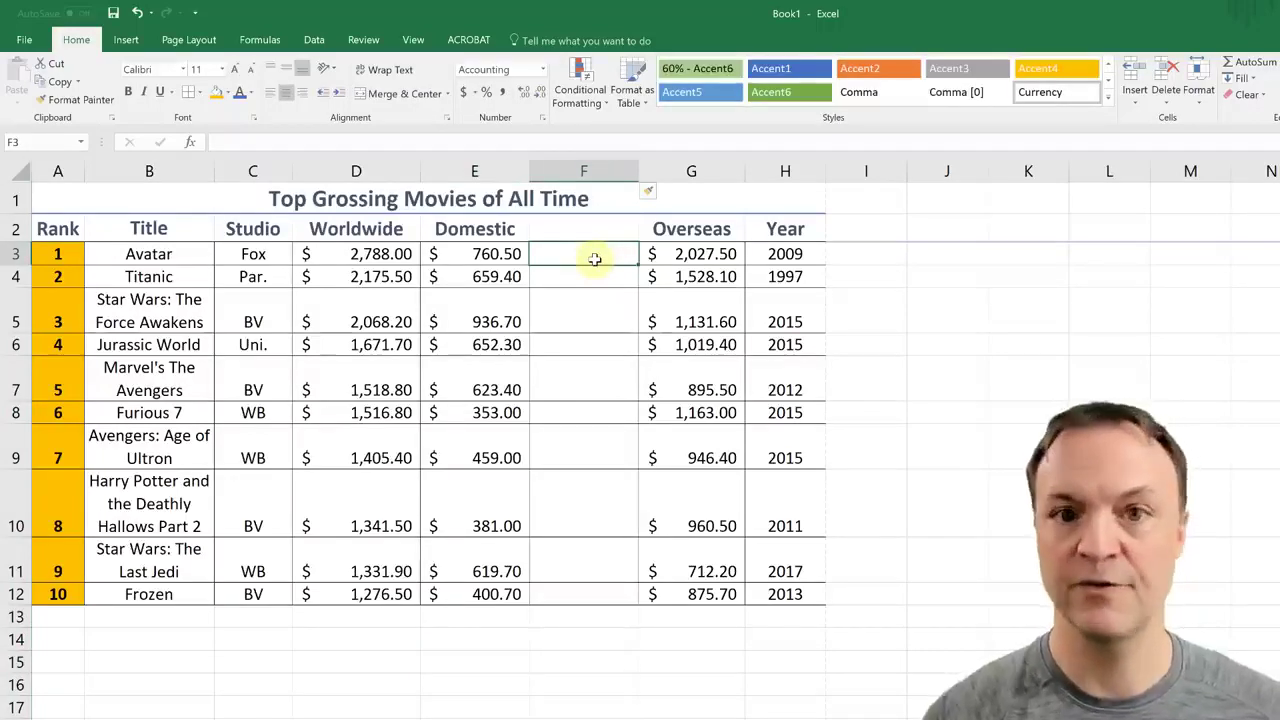
double_click(594, 259)
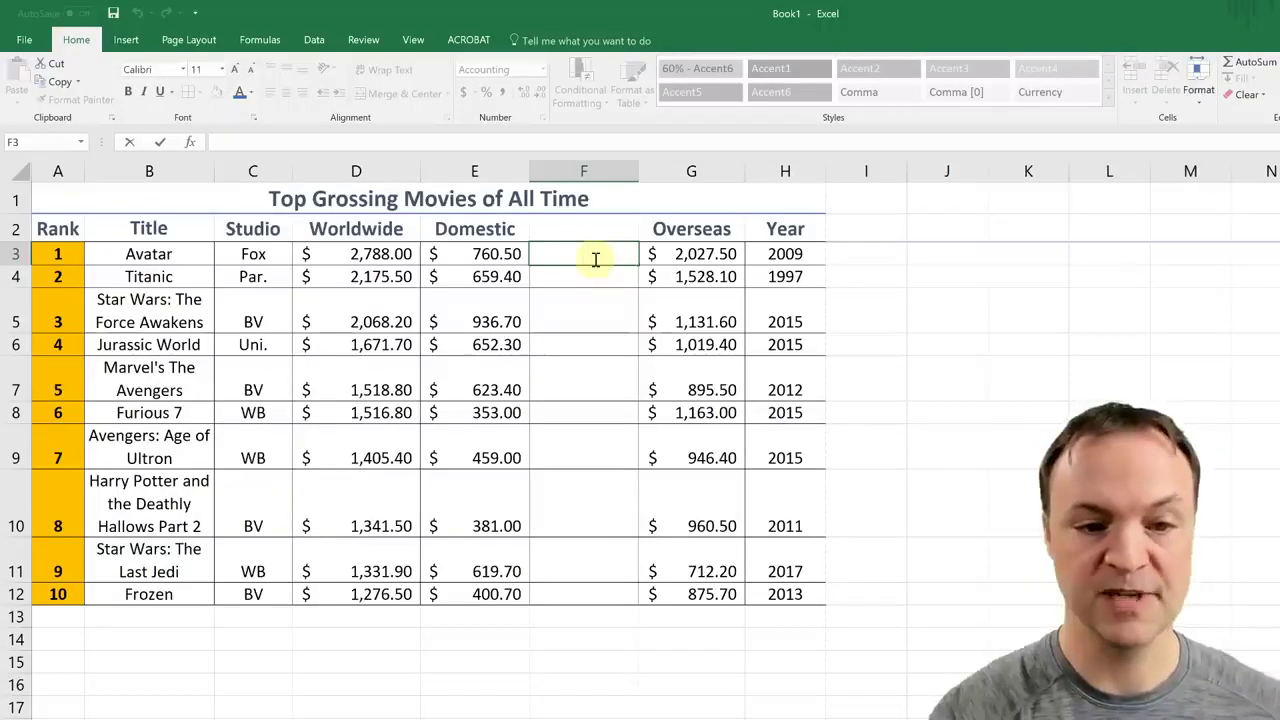
type("=")
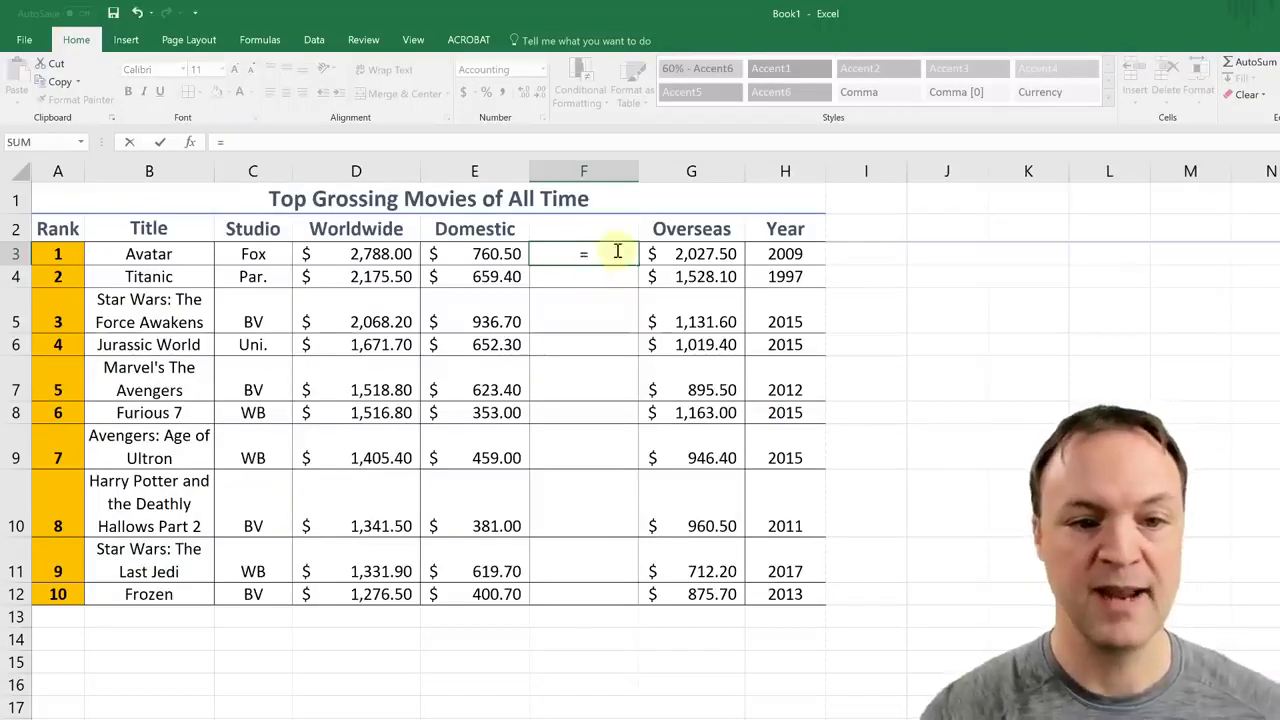
left_click(484, 254)
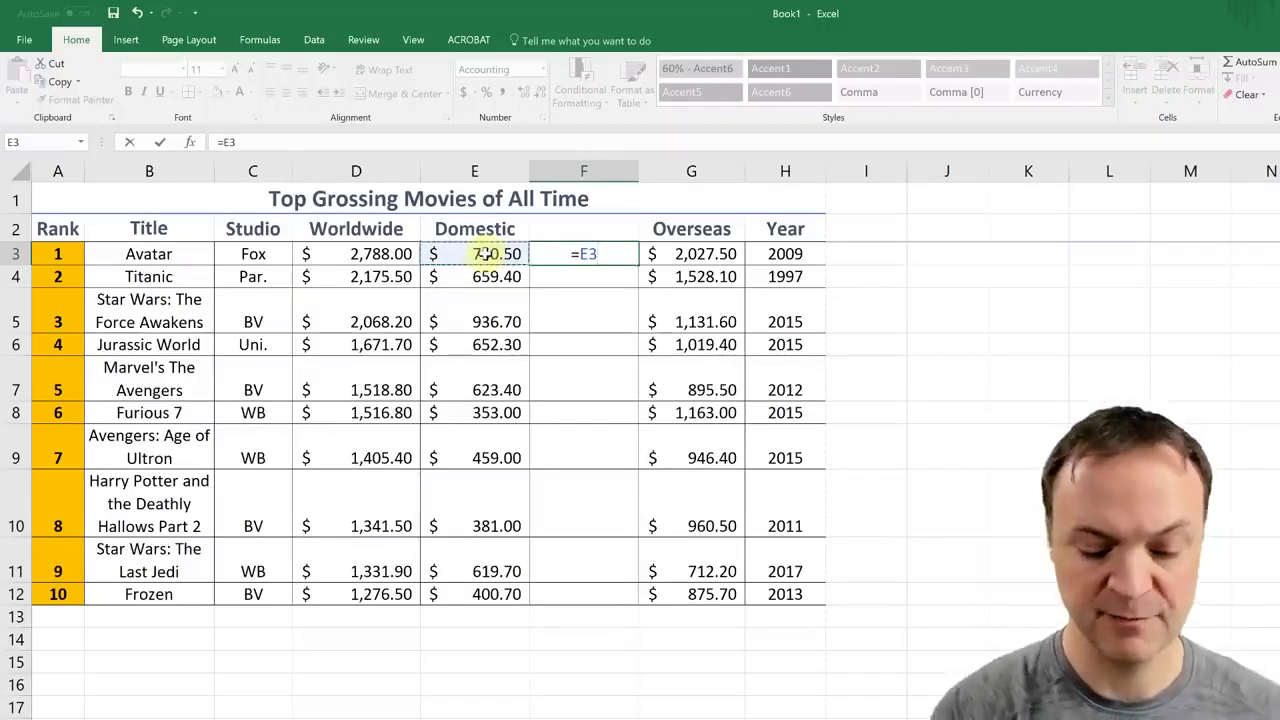
type("/")
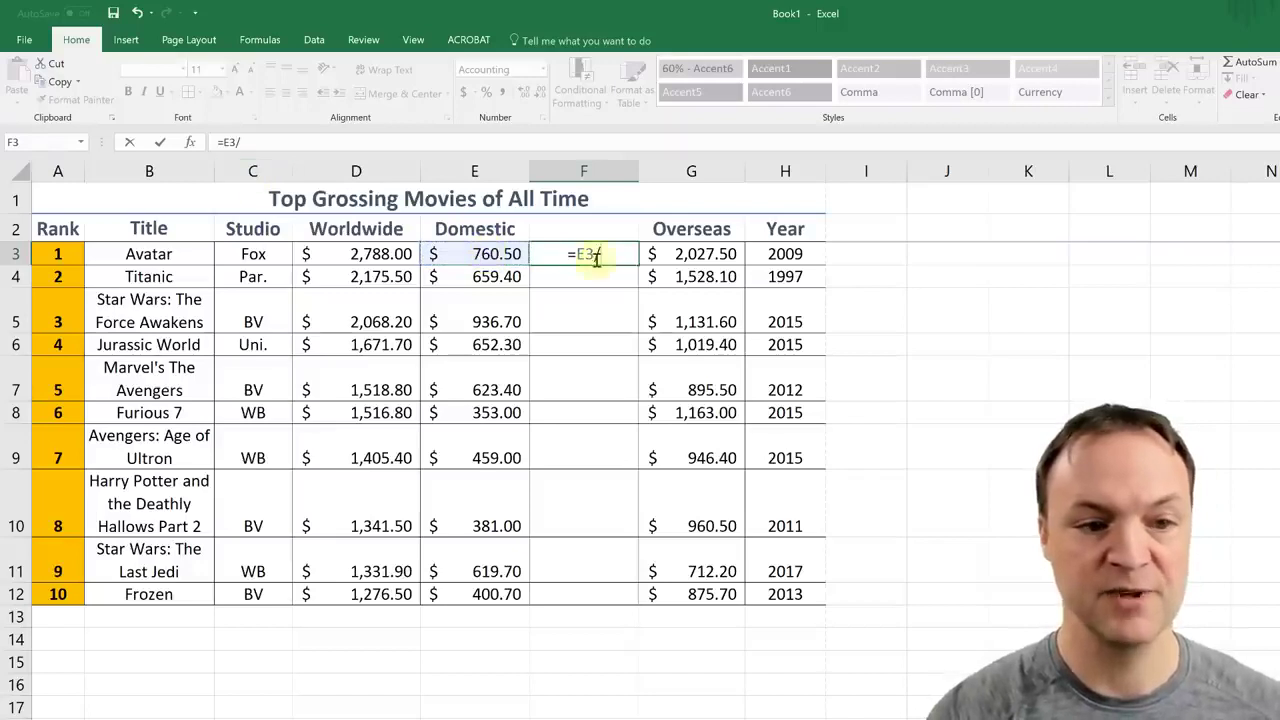
left_click(372, 255)
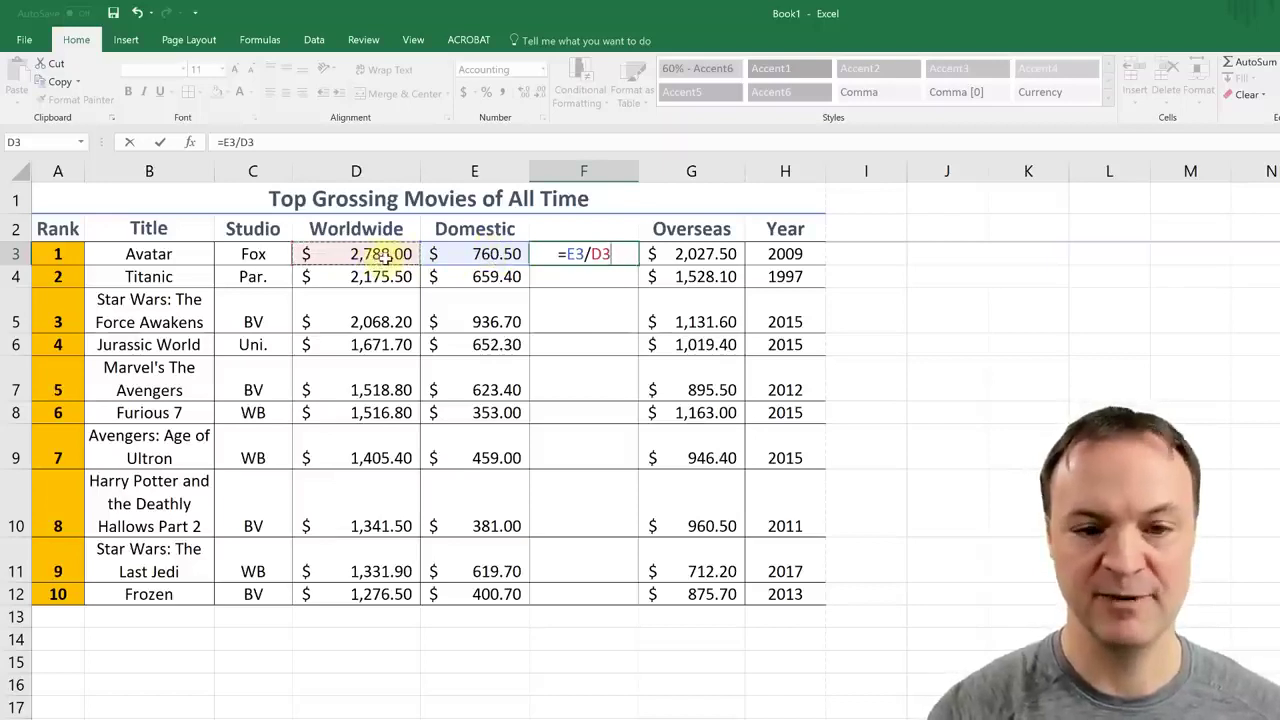
key("Return")
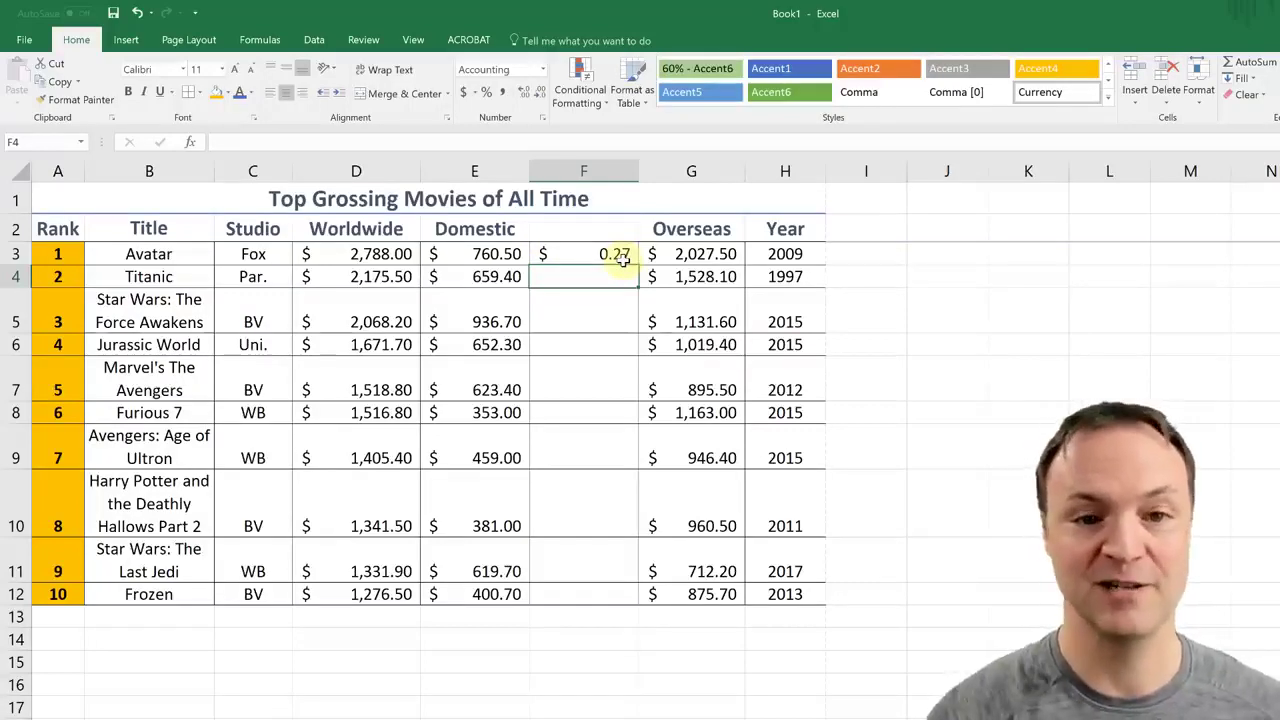
Step: Format cell F3 as a percentage with 2 decimal places
left_click(615, 251)
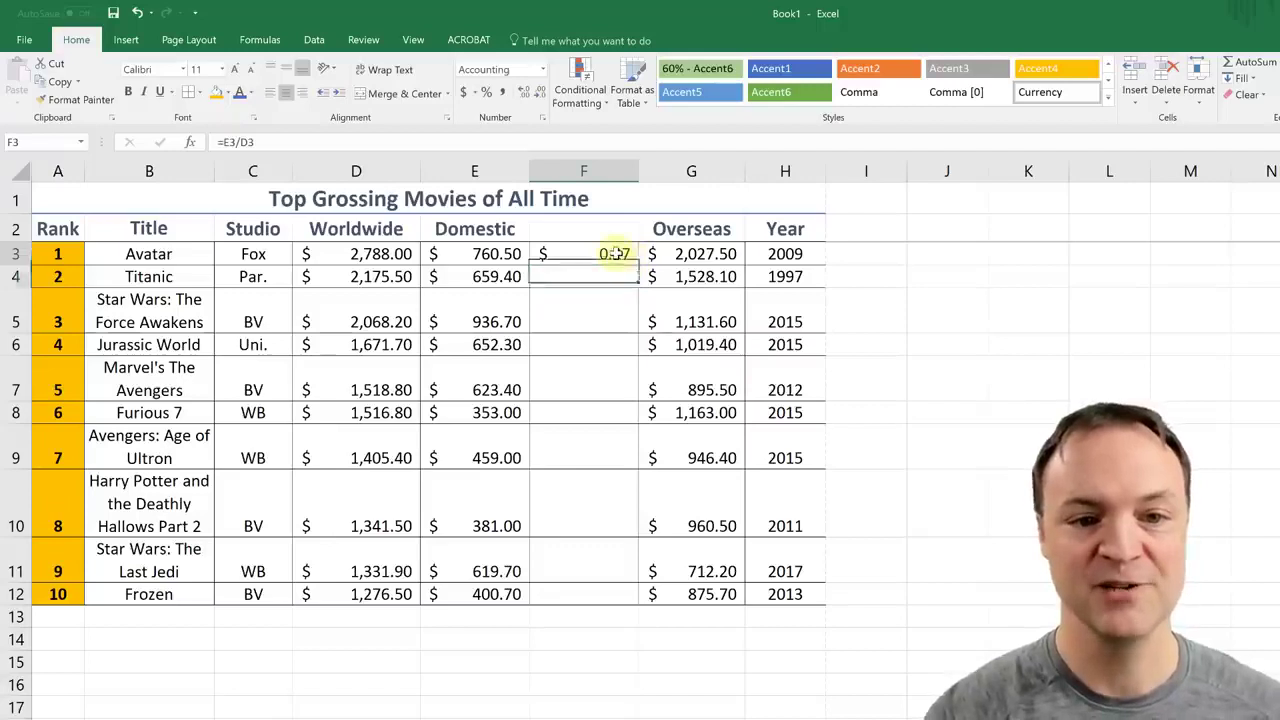
left_click(487, 94)
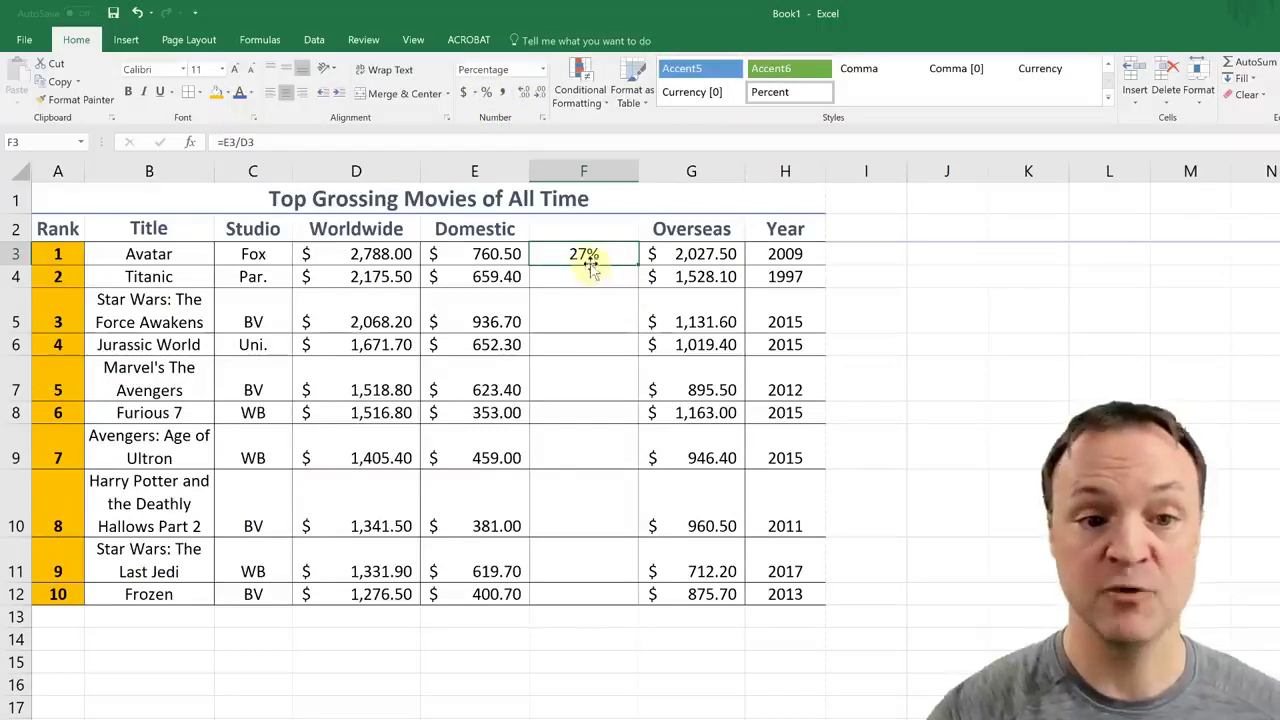
left_click(543, 120)
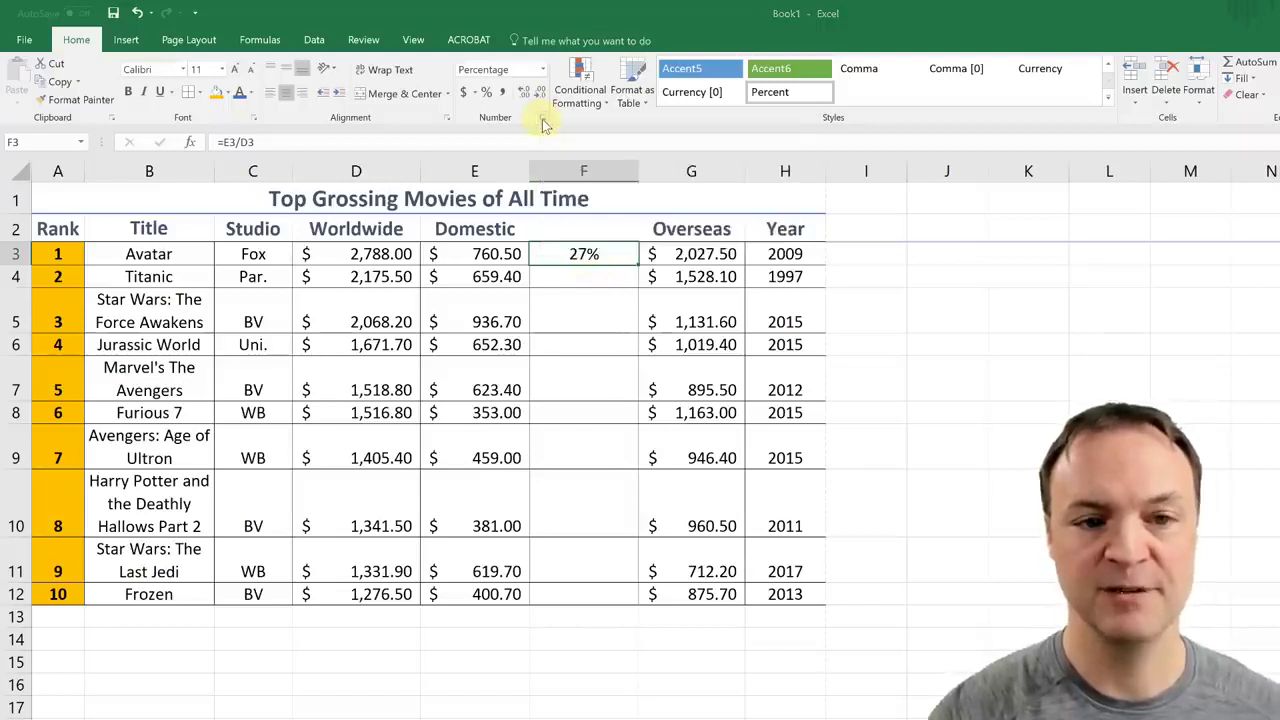
left_click(238, 122)
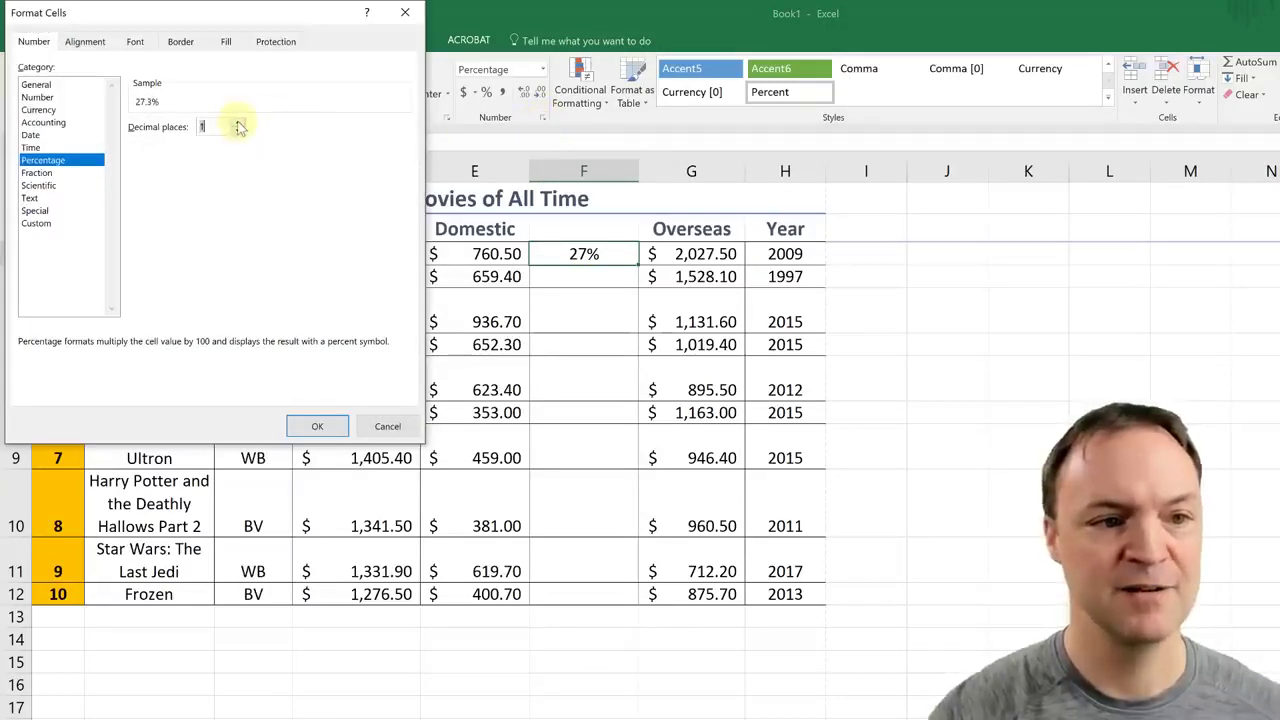
left_click(238, 122)
left_click(316, 427)
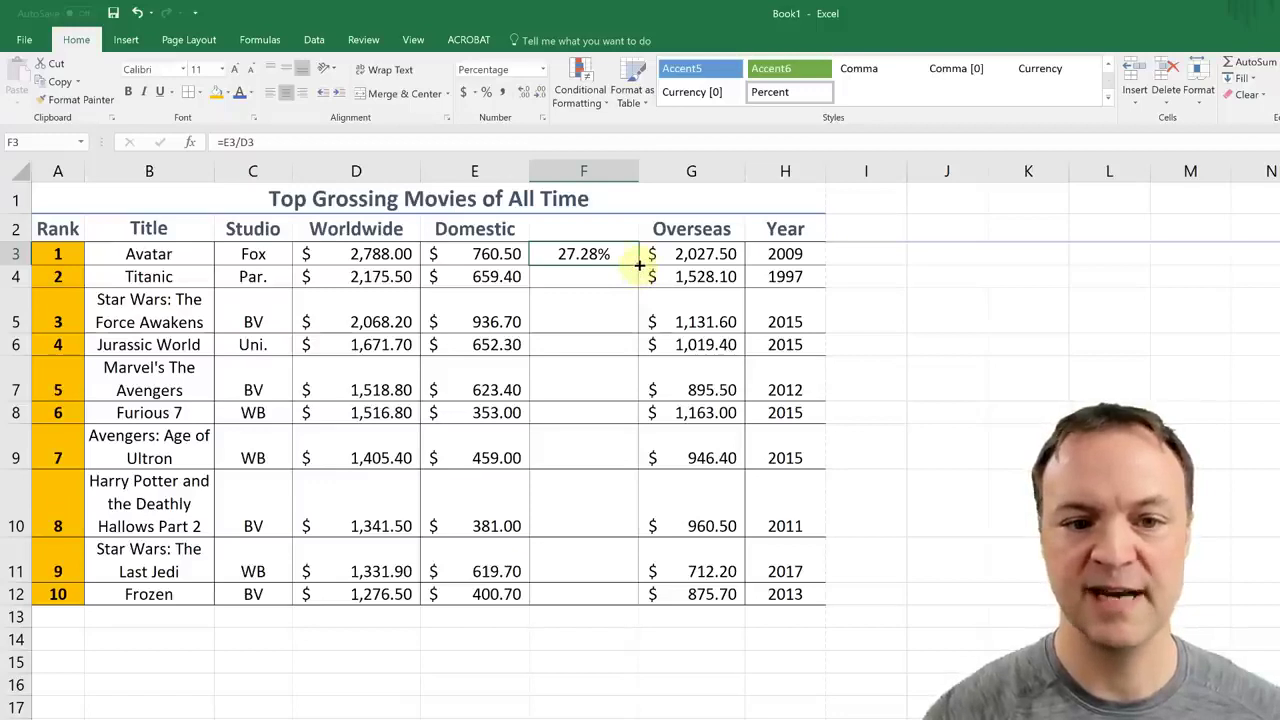
Step: Fill the percentage formula from F3 down to F12, and check the adjusted cell references in F4, F5 and F6
left_click_drag(639, 265, 617, 597)
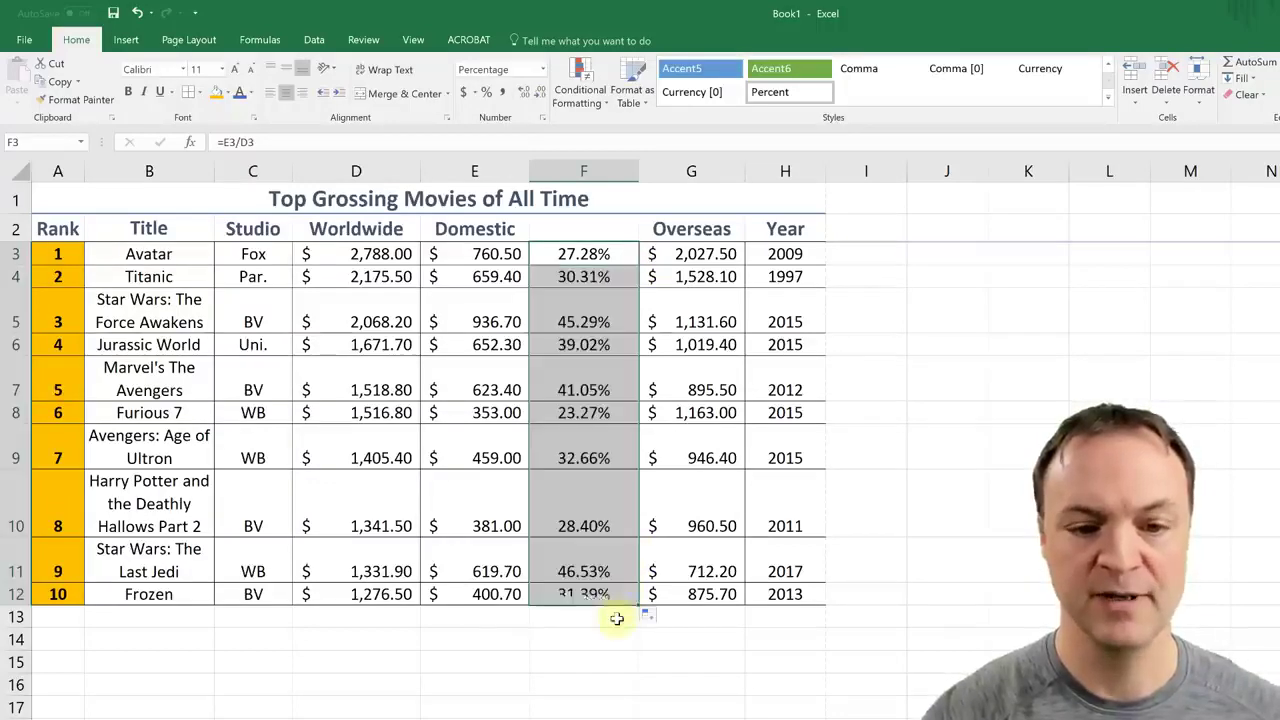
left_click(611, 654)
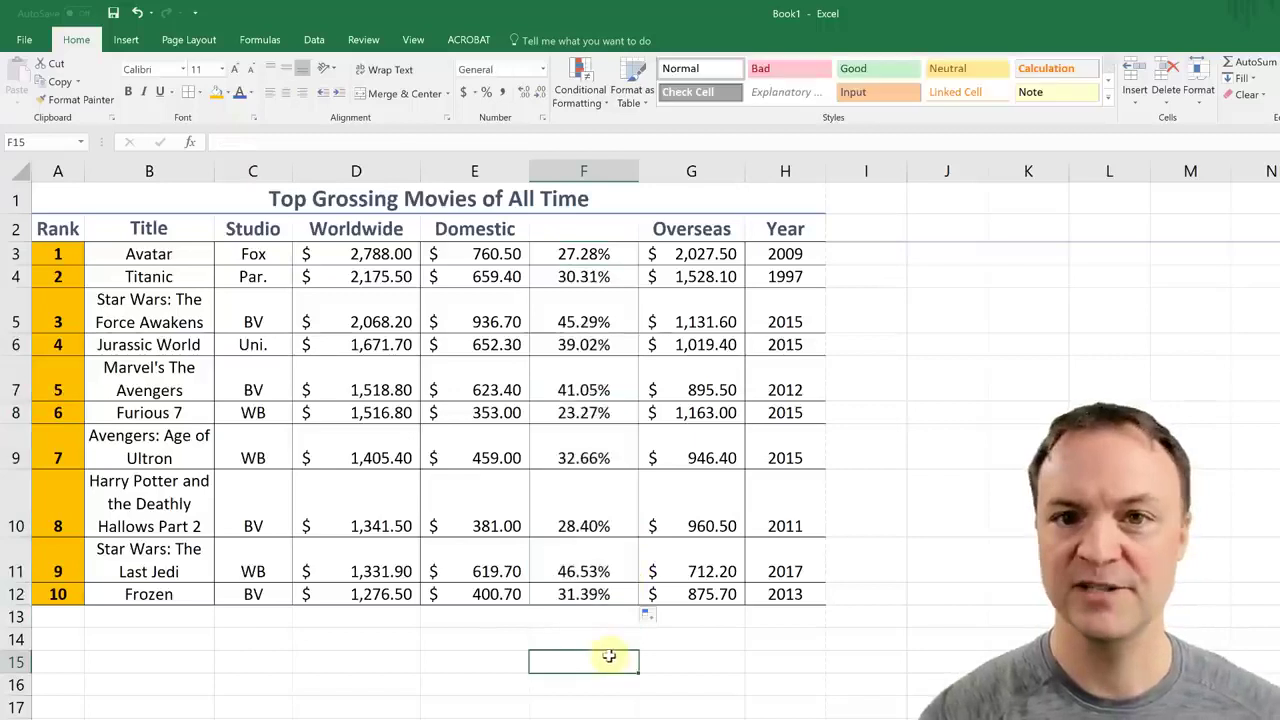
left_click(595, 277)
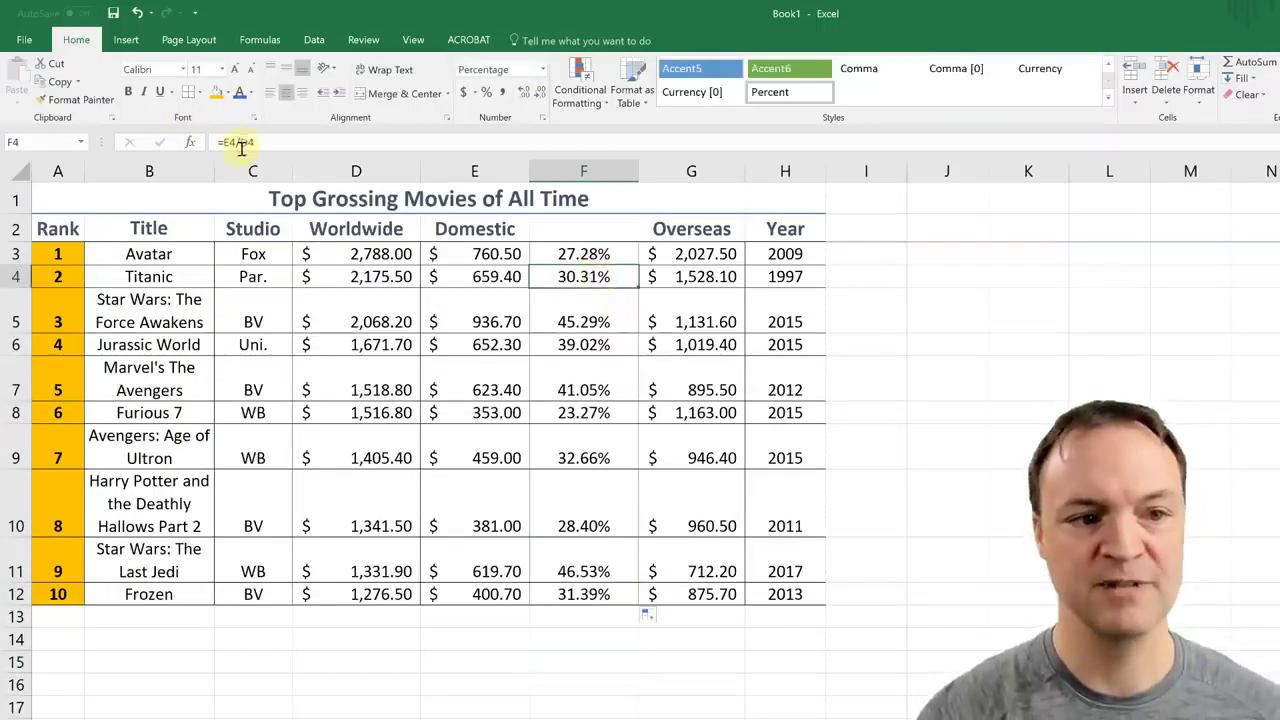
left_click(583, 322)
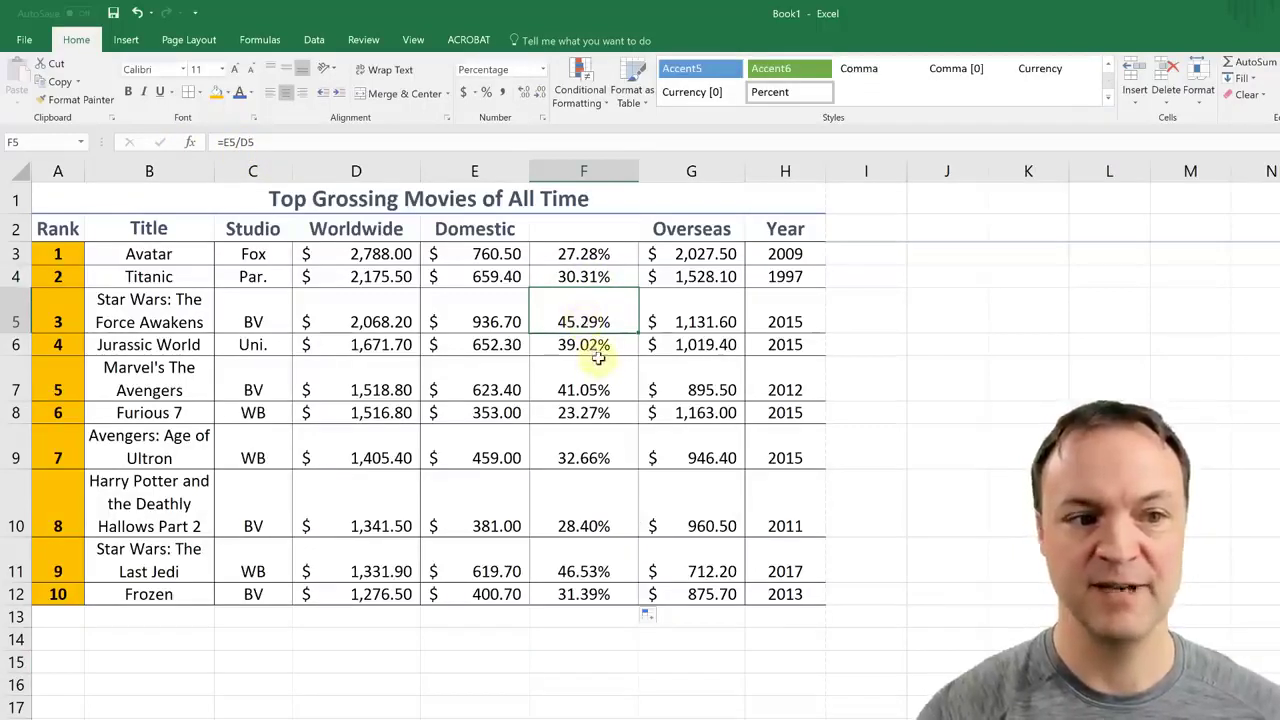
left_click(600, 350)
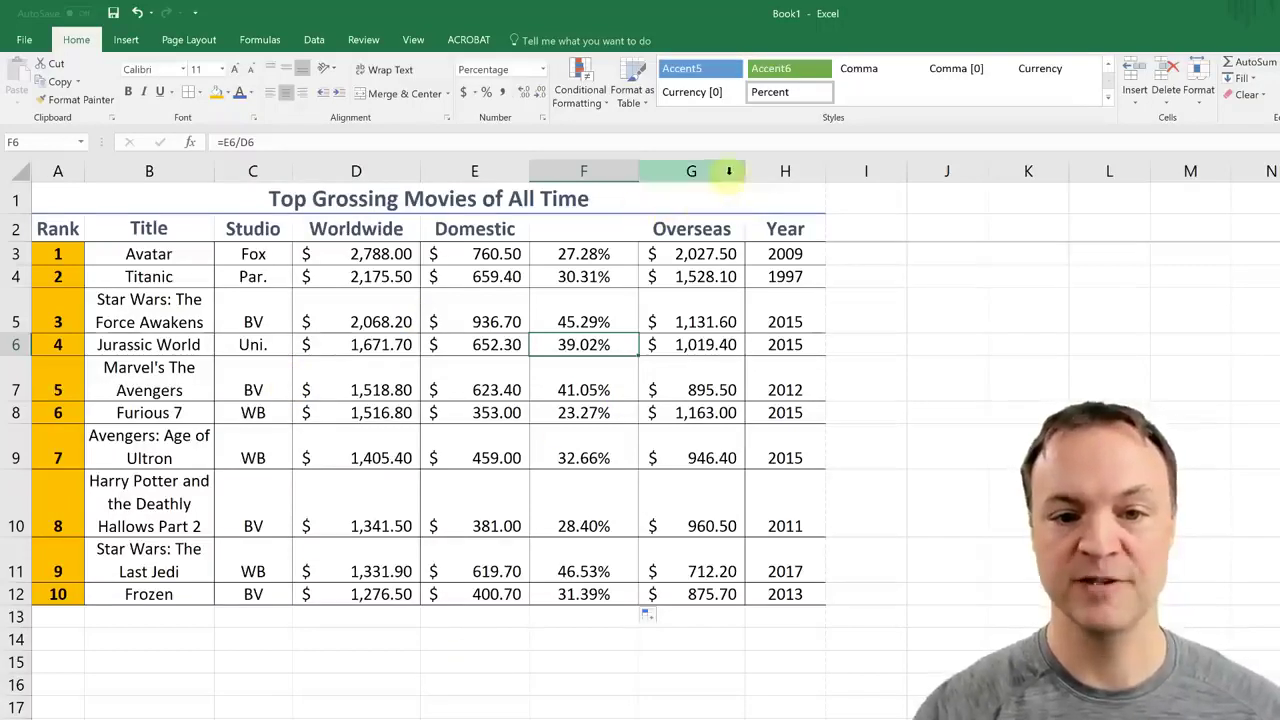
Step: Insert a blank column between the Overseas and Year columns
left_click(776, 173)
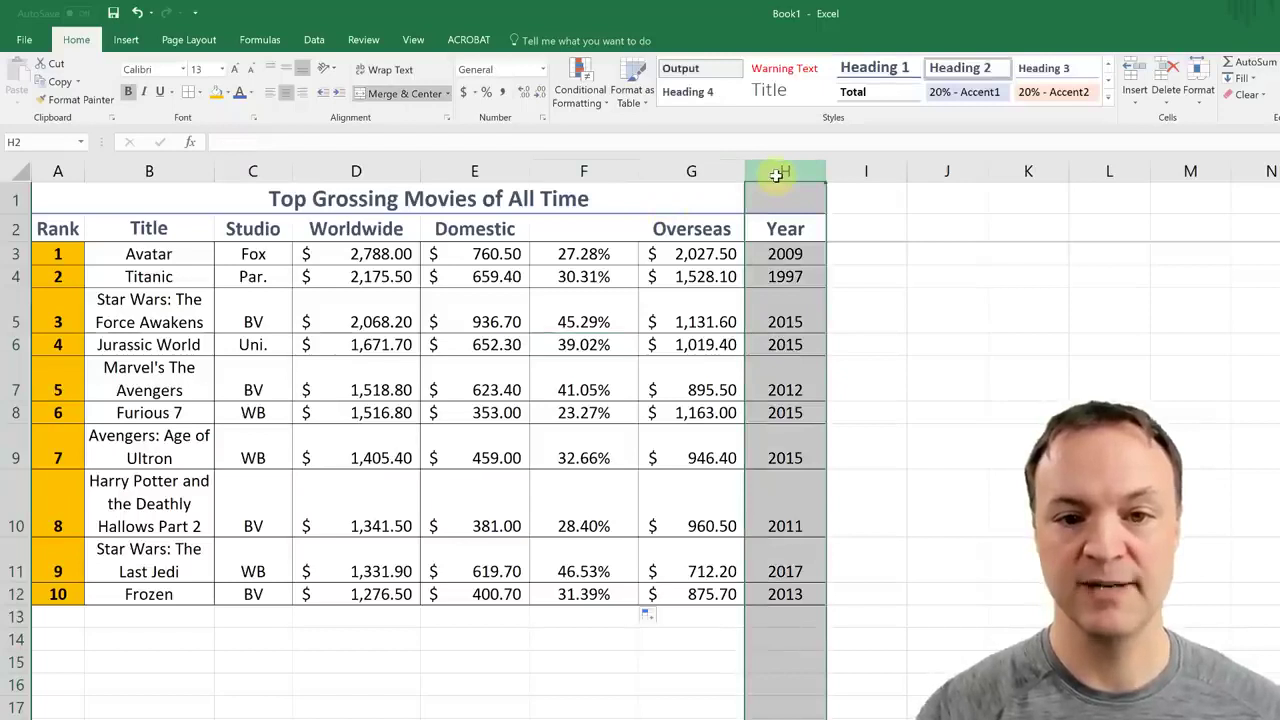
right_click(777, 175)
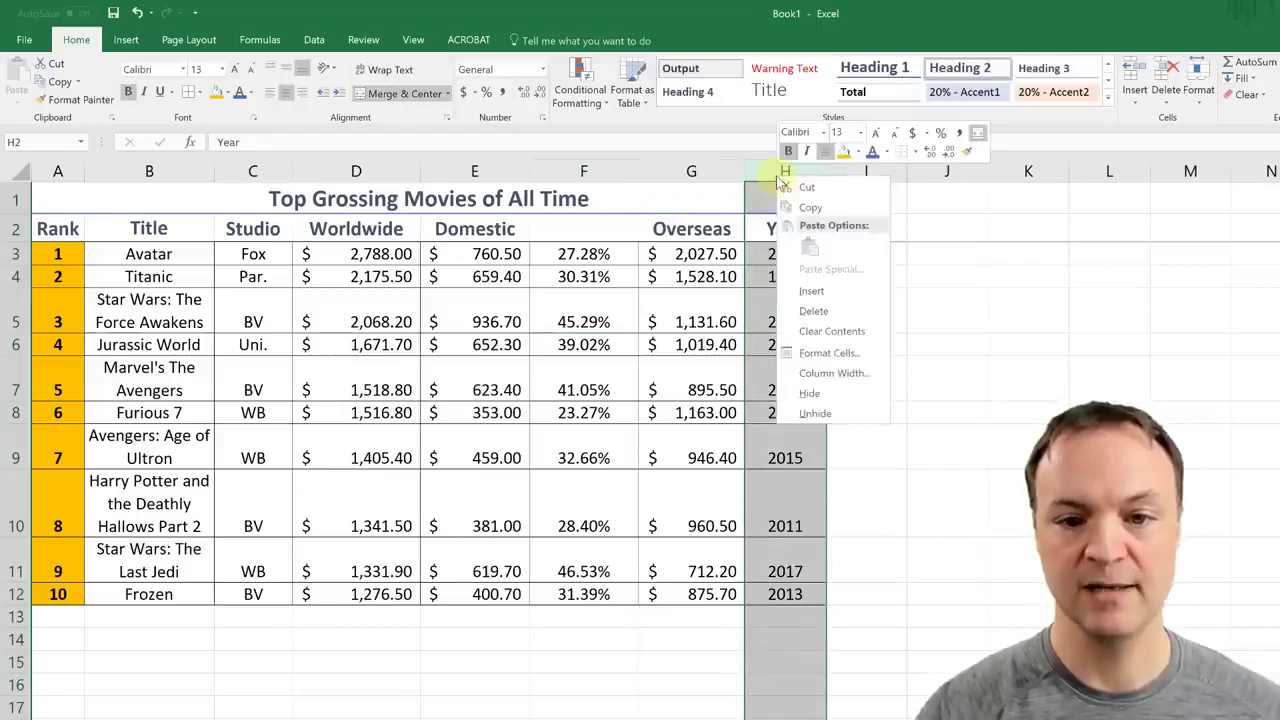
left_click(812, 291)
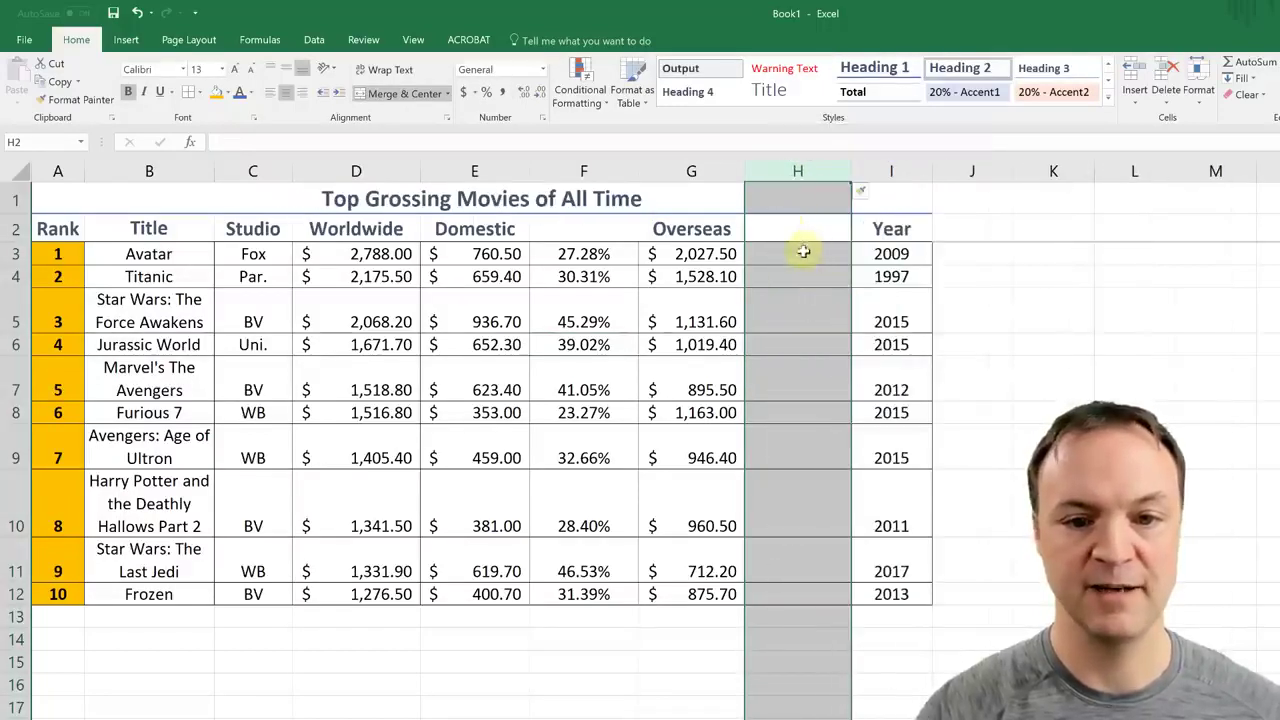
Step: Enter the formula =G3/D3 in cell H3 to divide Avatar's overseas gross by its worldwide gross
left_click(800, 254)
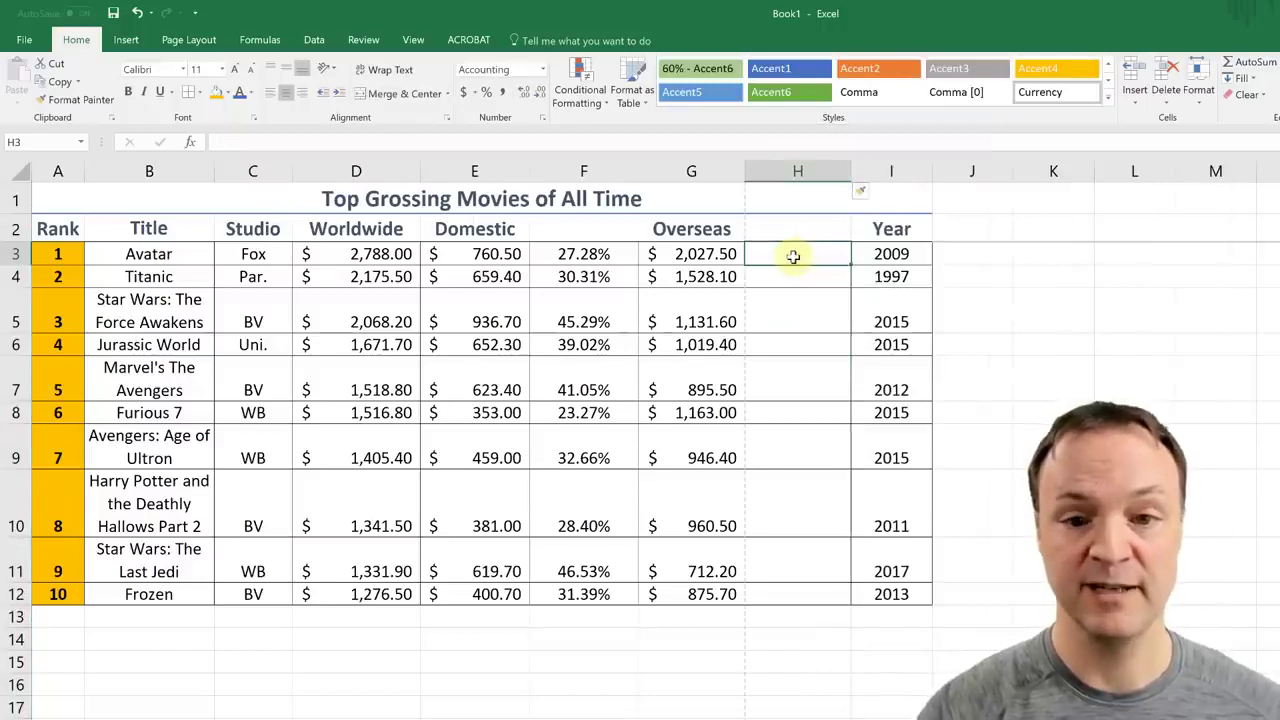
type("=")
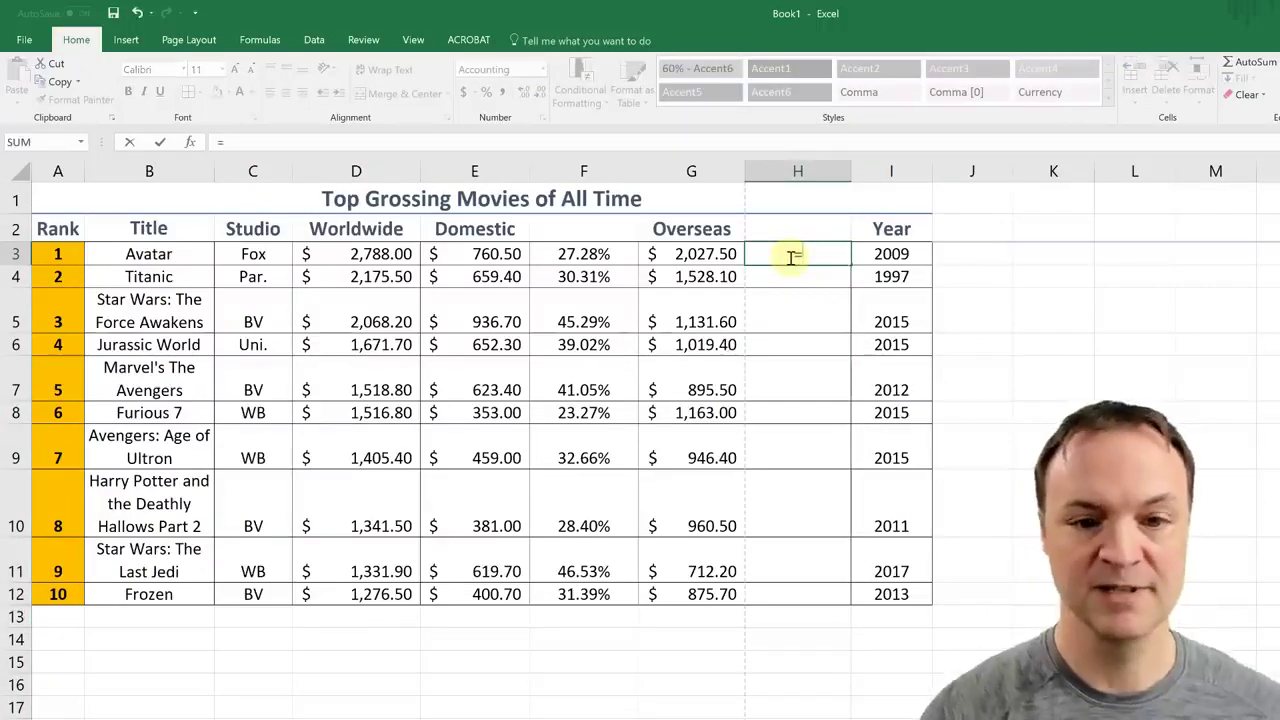
left_click(686, 256)
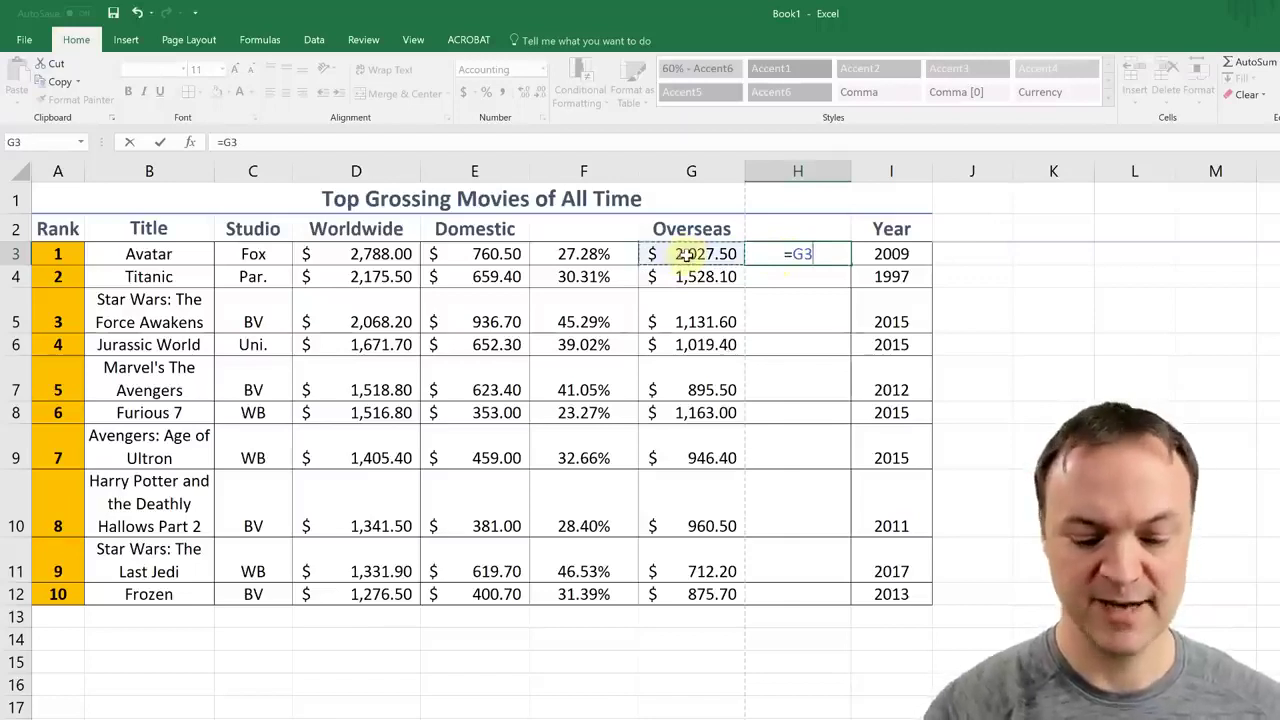
type("/")
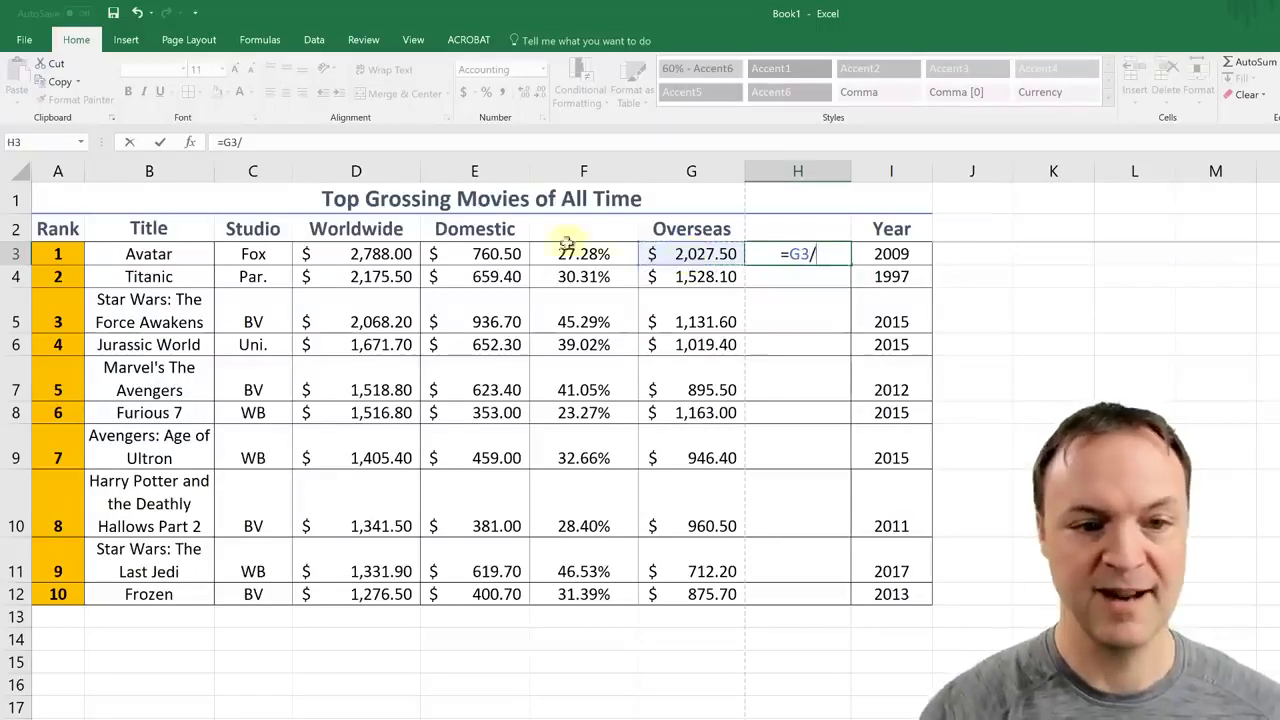
left_click(398, 258)
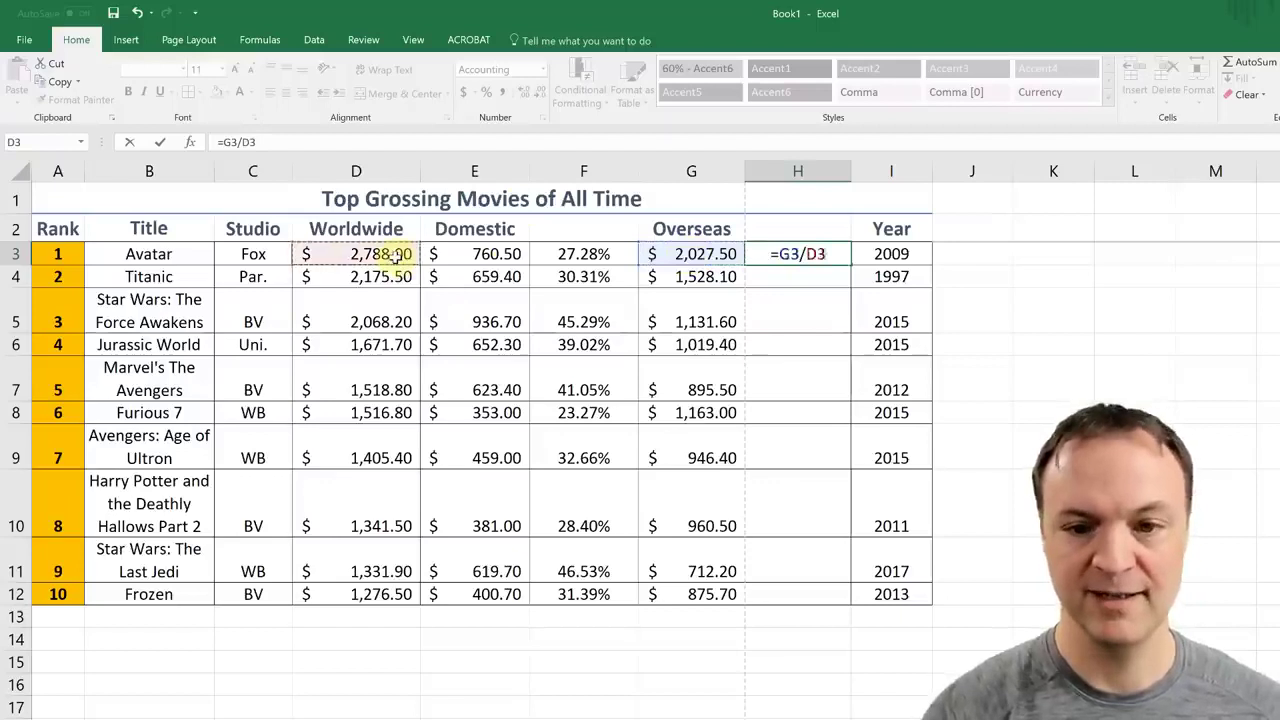
key("Return")
Step: Format cell H3 as a percentage with 2 decimal places and fill its formula down to H12
left_click(817, 254)
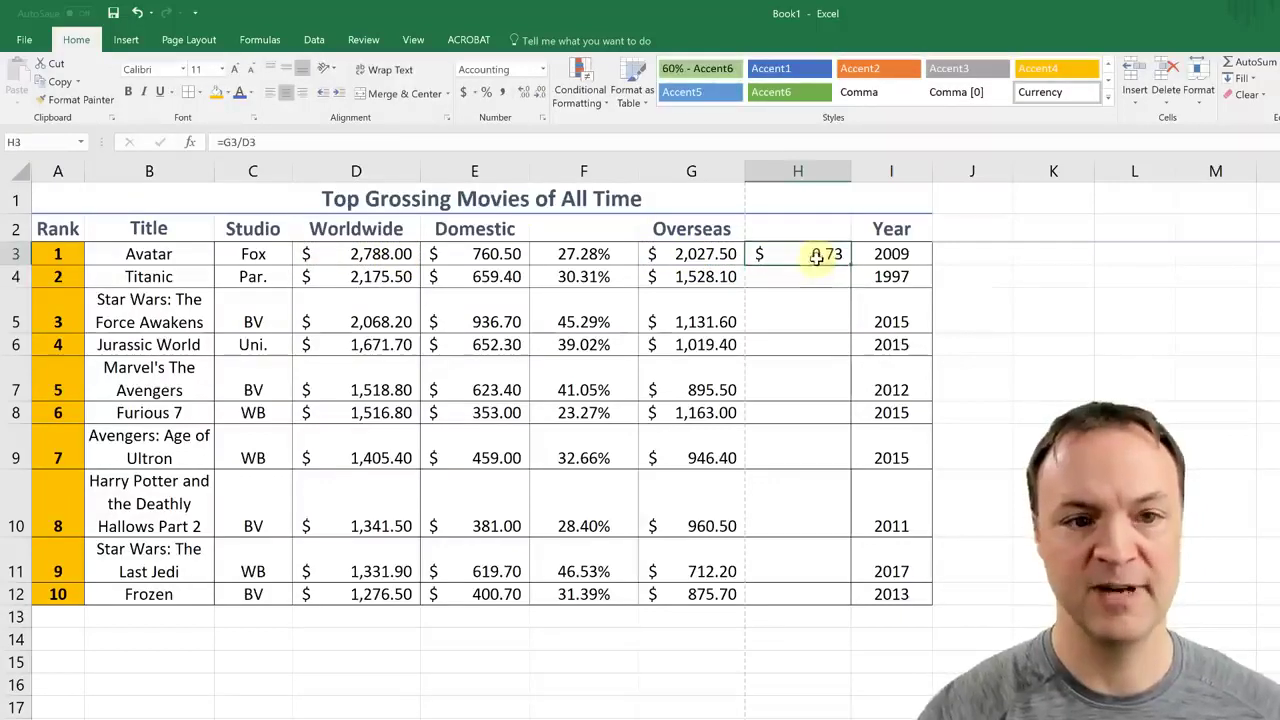
left_click(487, 92)
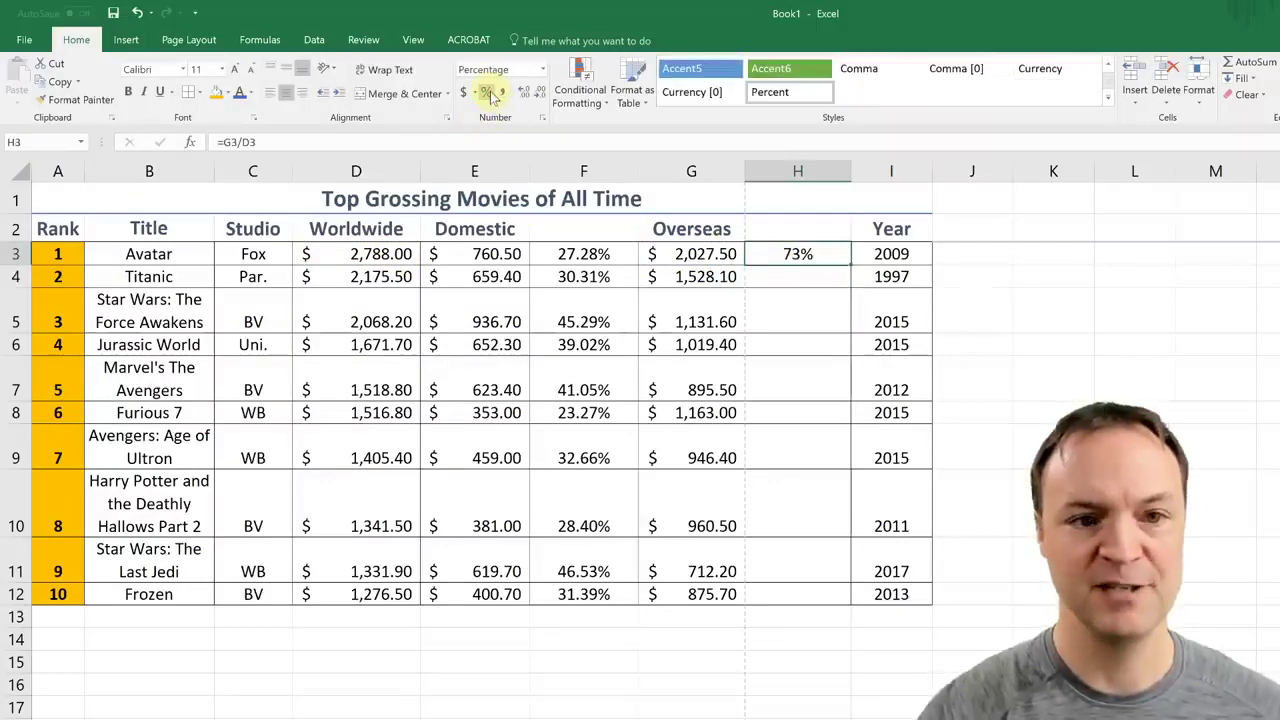
left_click(542, 117)
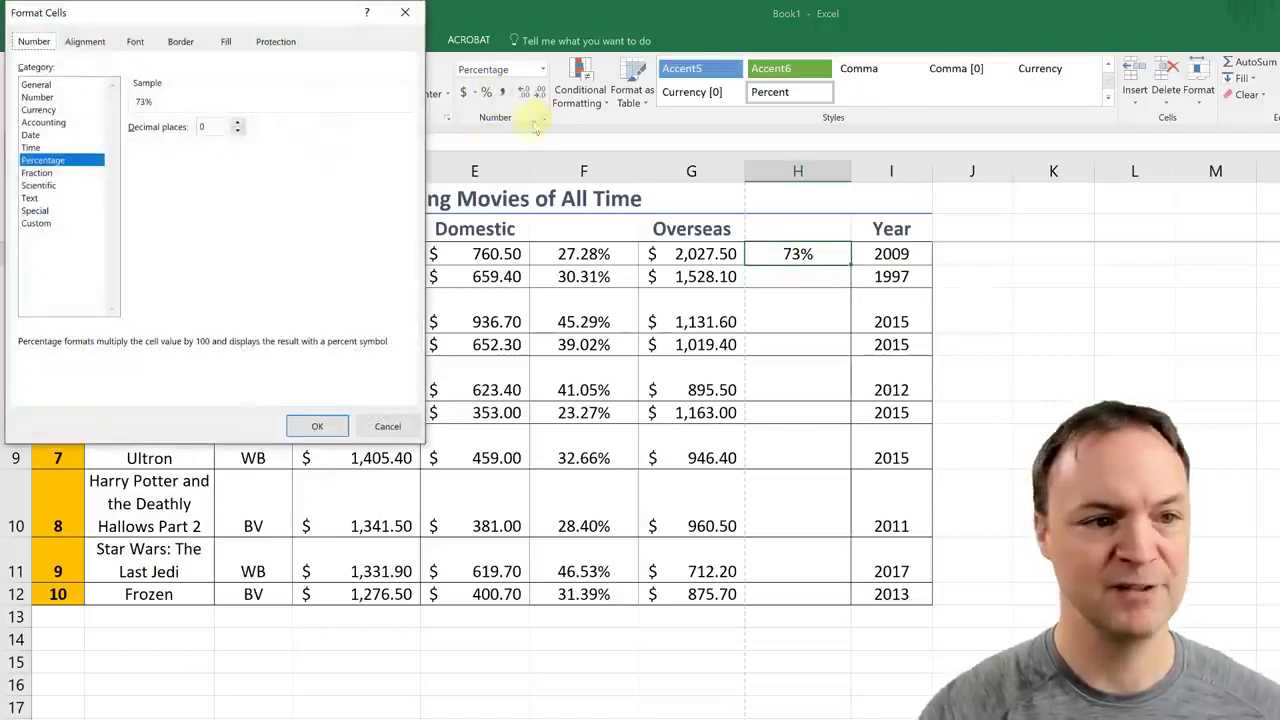
left_click(237, 123)
left_click(237, 123)
left_click(316, 426)
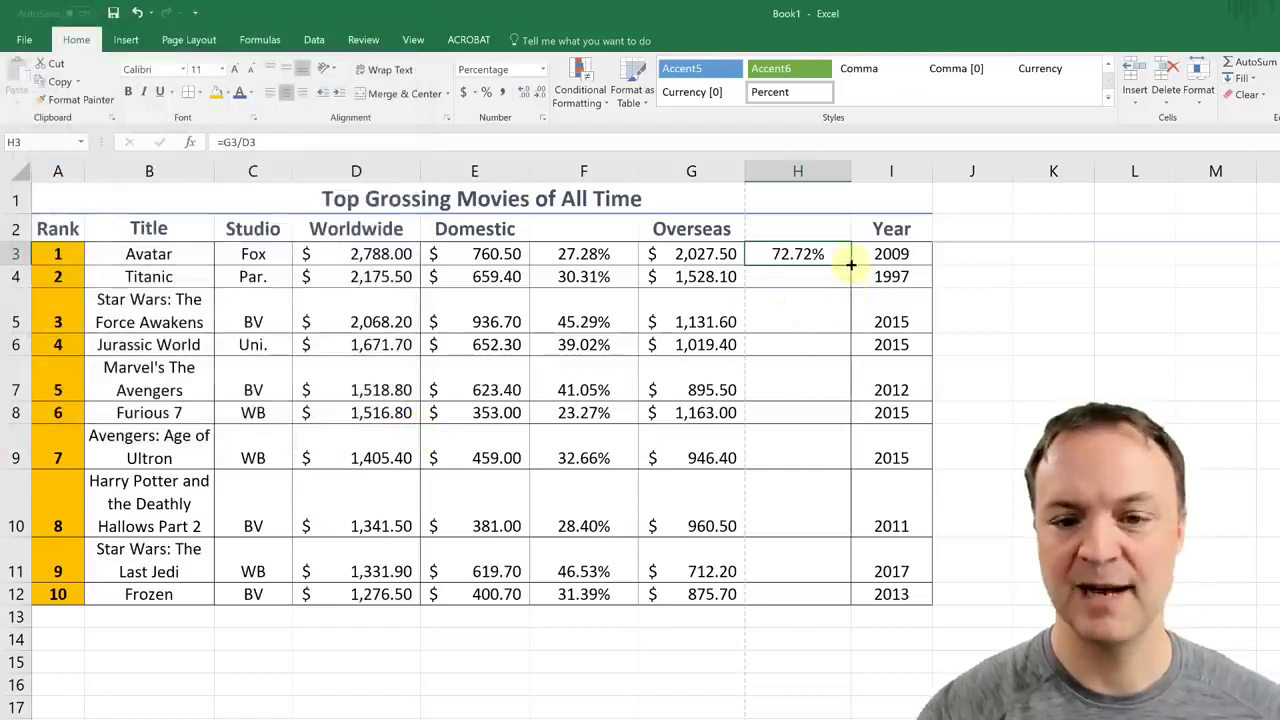
left_click_drag(851, 264, 848, 625)
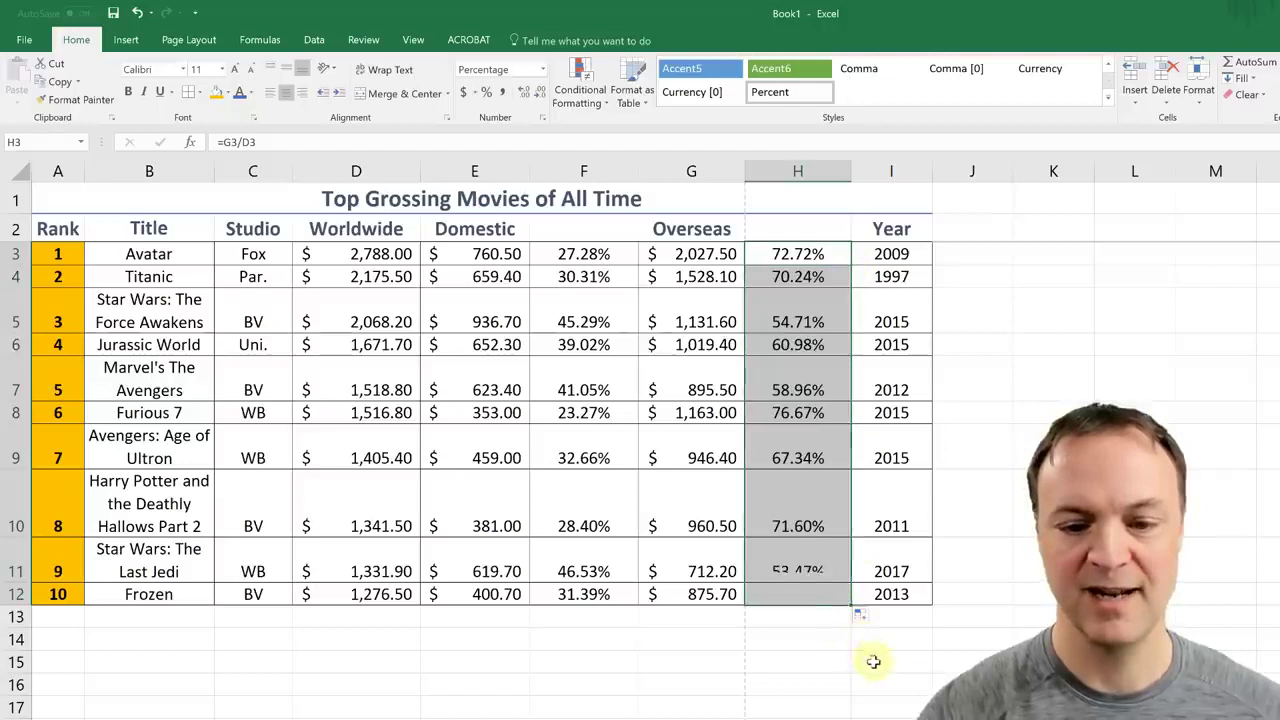
left_click(946, 679)
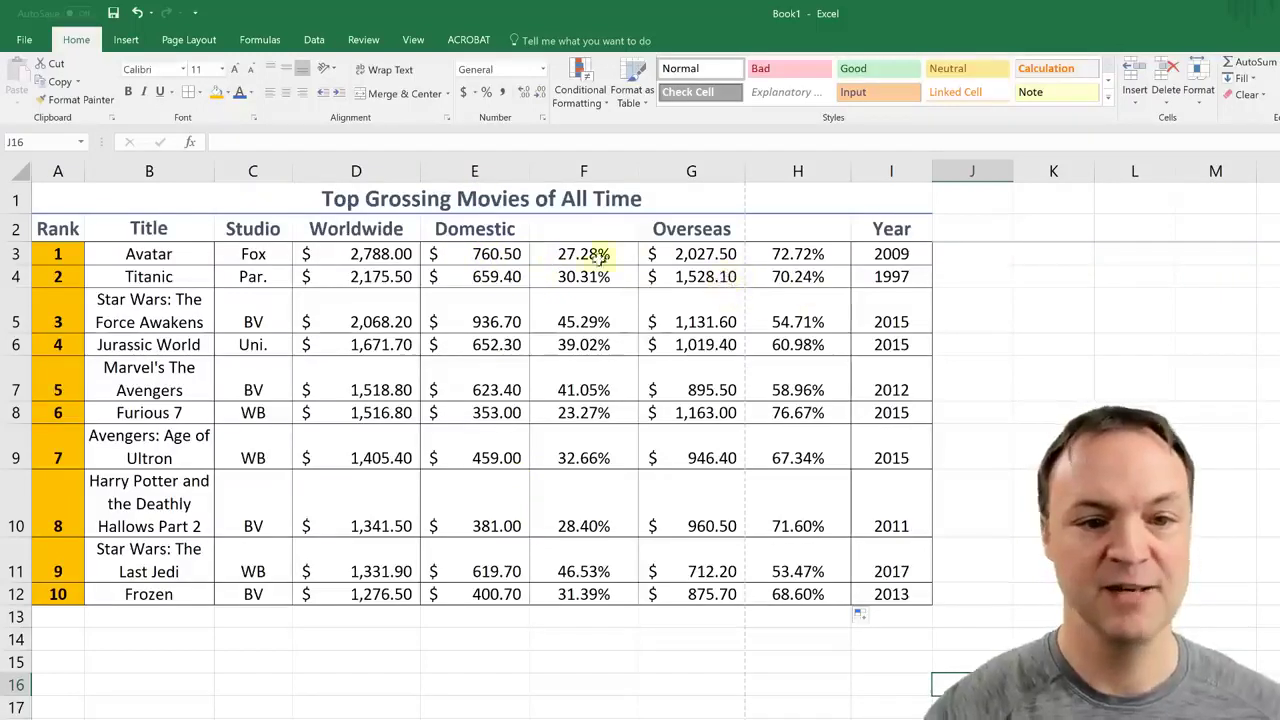
Step: Change Avatar's domestic gross in cell E3 to 900 and check the recalculated percentage in F3
double_click(491, 257)
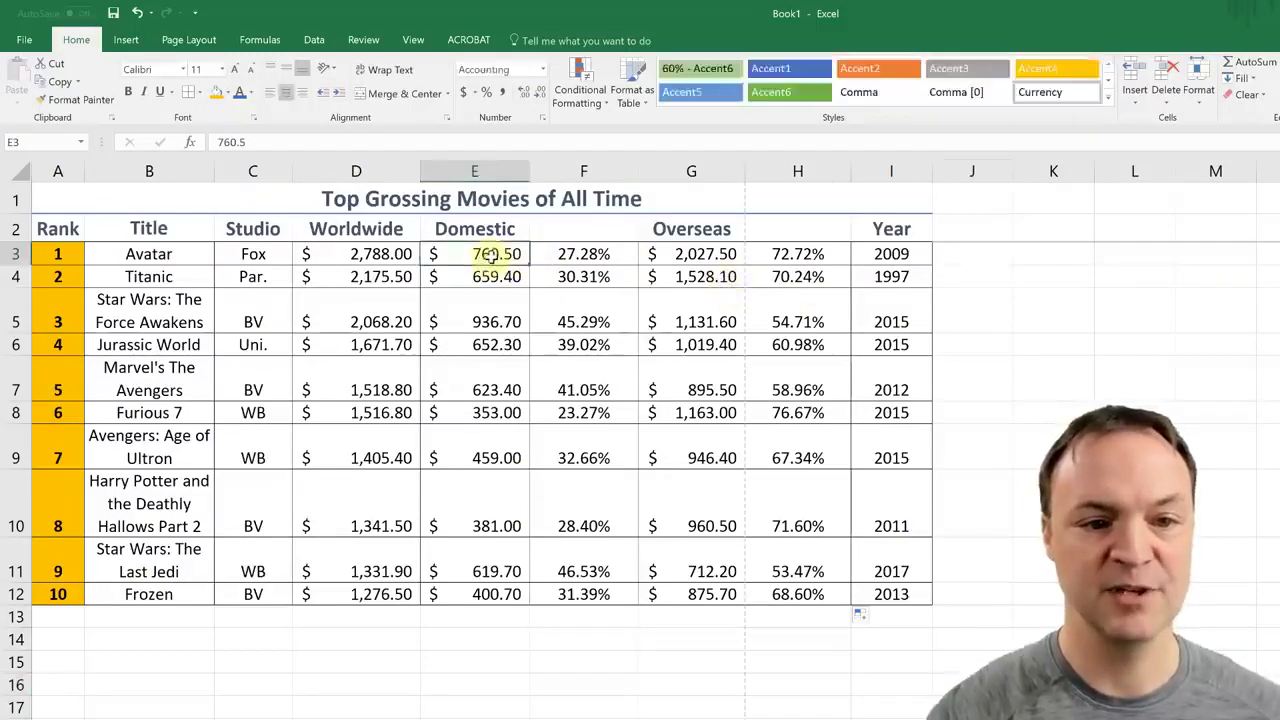
double_click(492, 257)
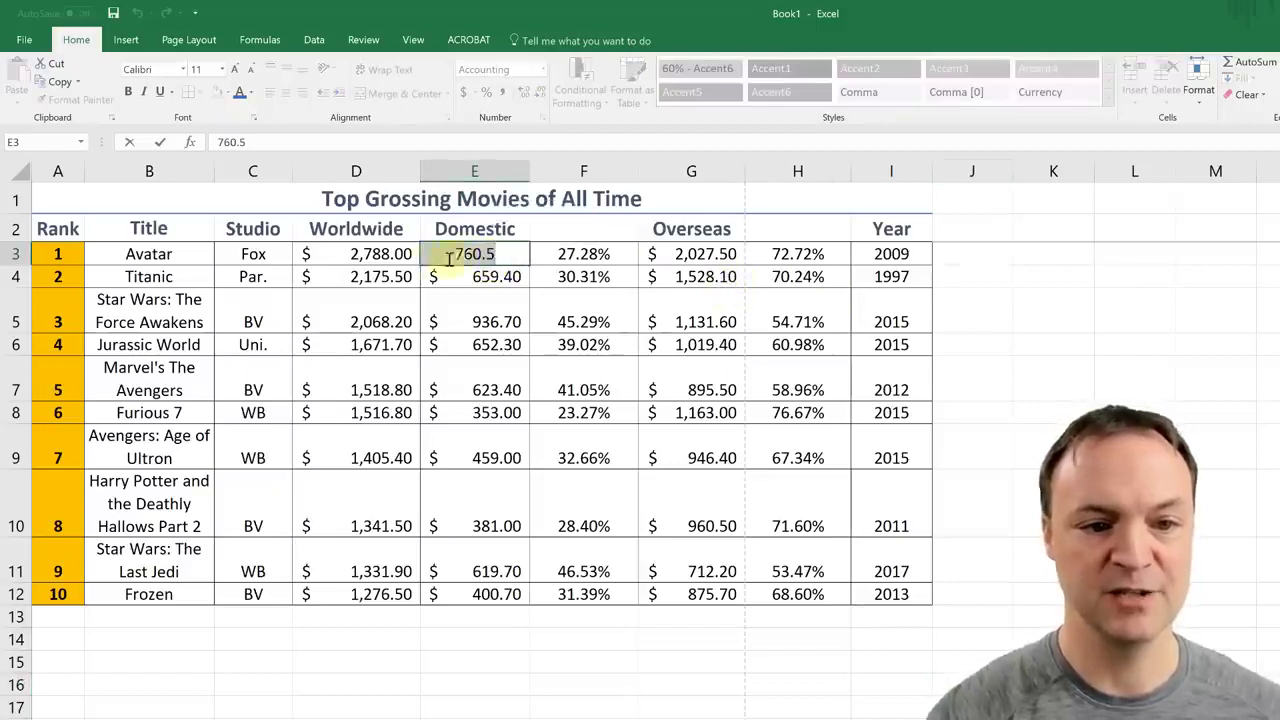
type("900")
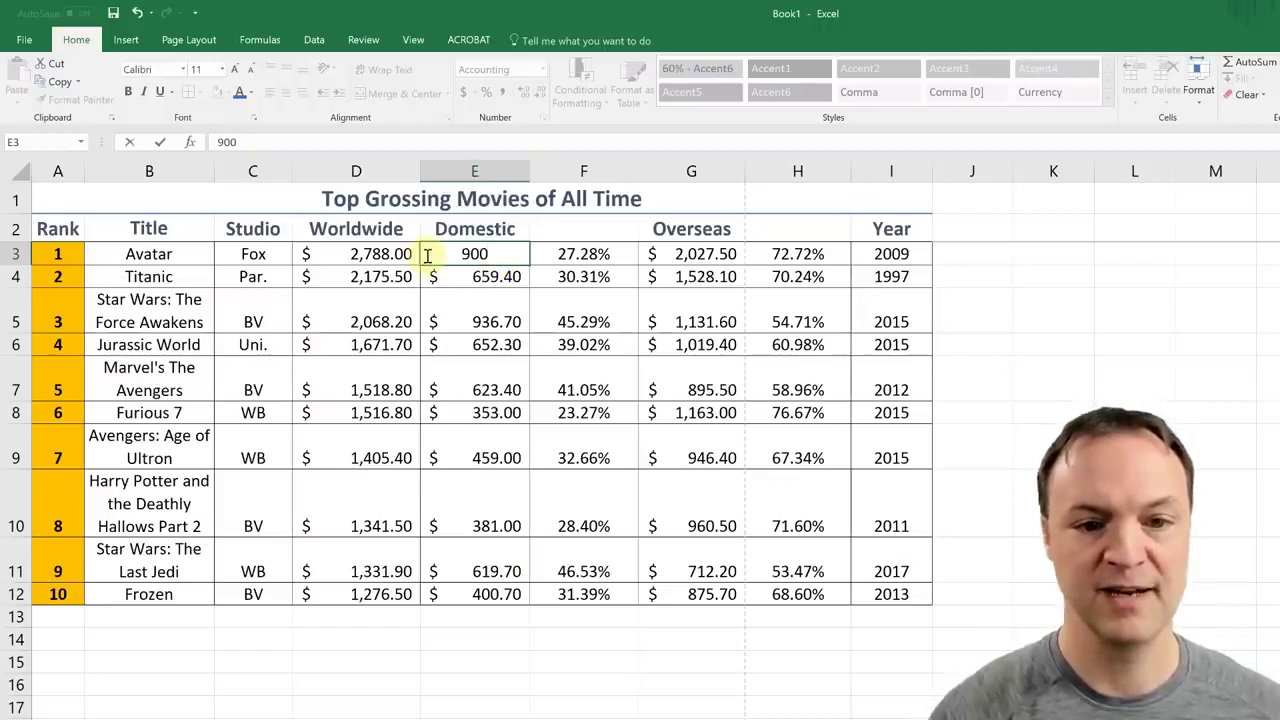
key("Return")
left_click(584, 254)
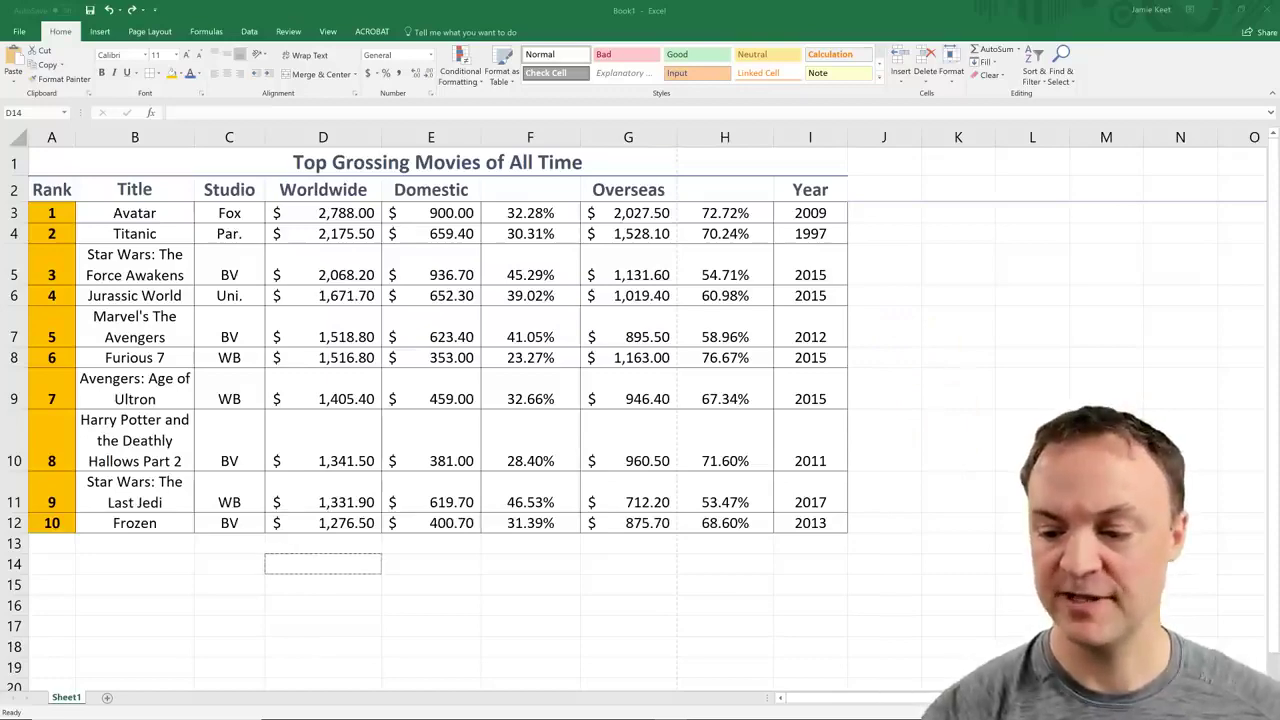
Step: Freeze the first column of the enlarged sheet so the Rank values stay in view while scrolling sideways
key("alt+Tab")
scroll(645, 410, "up", 5)
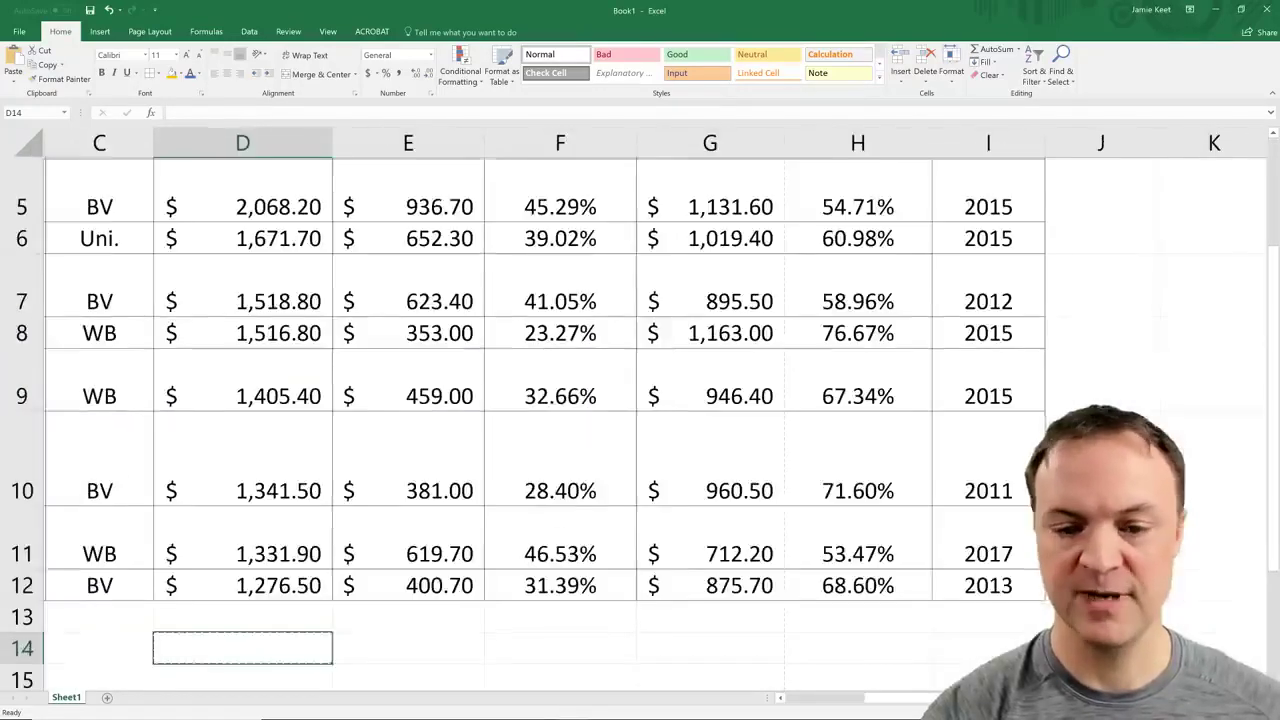
left_click_drag(882, 700, 808, 698)
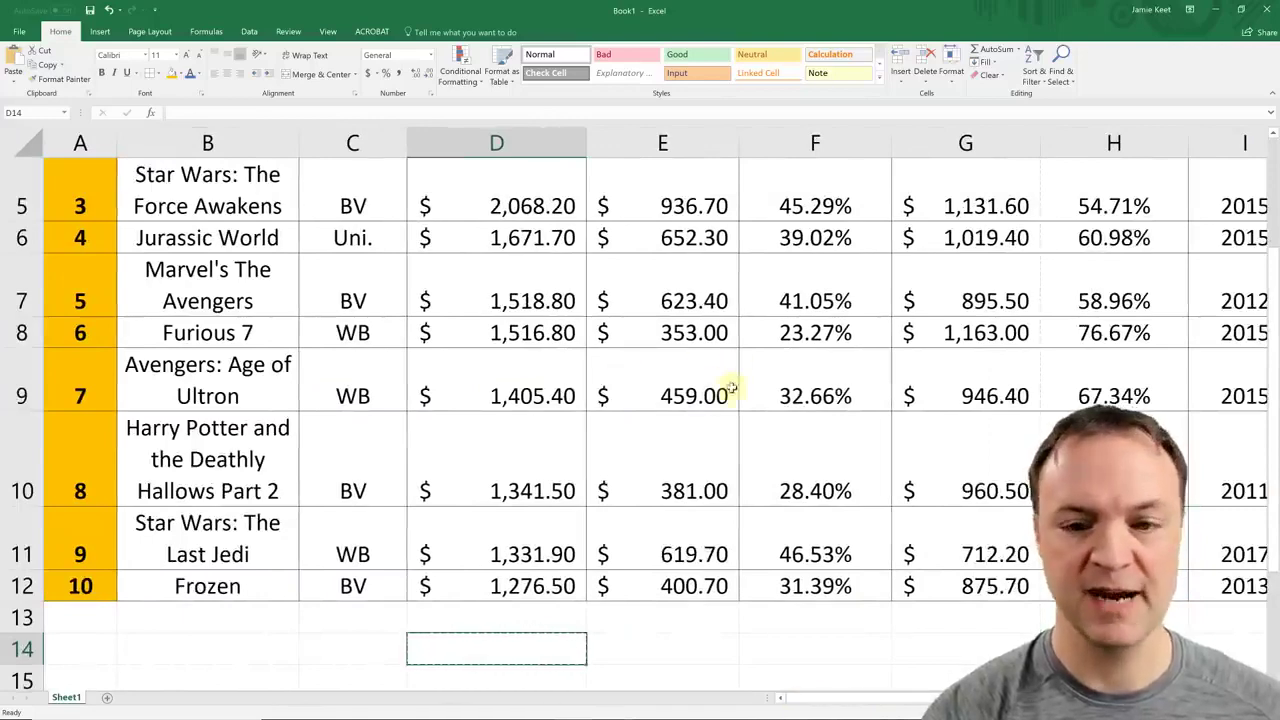
scroll(729, 389, "up", 2)
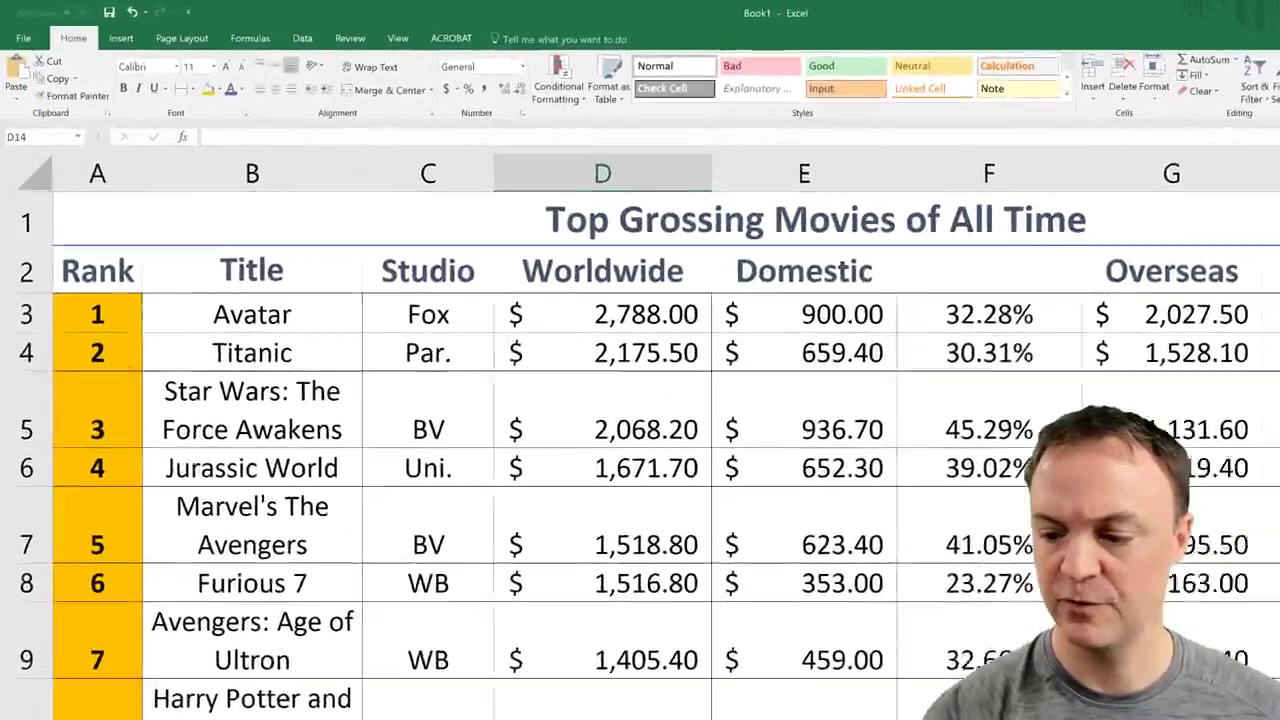
left_click(1258, 719)
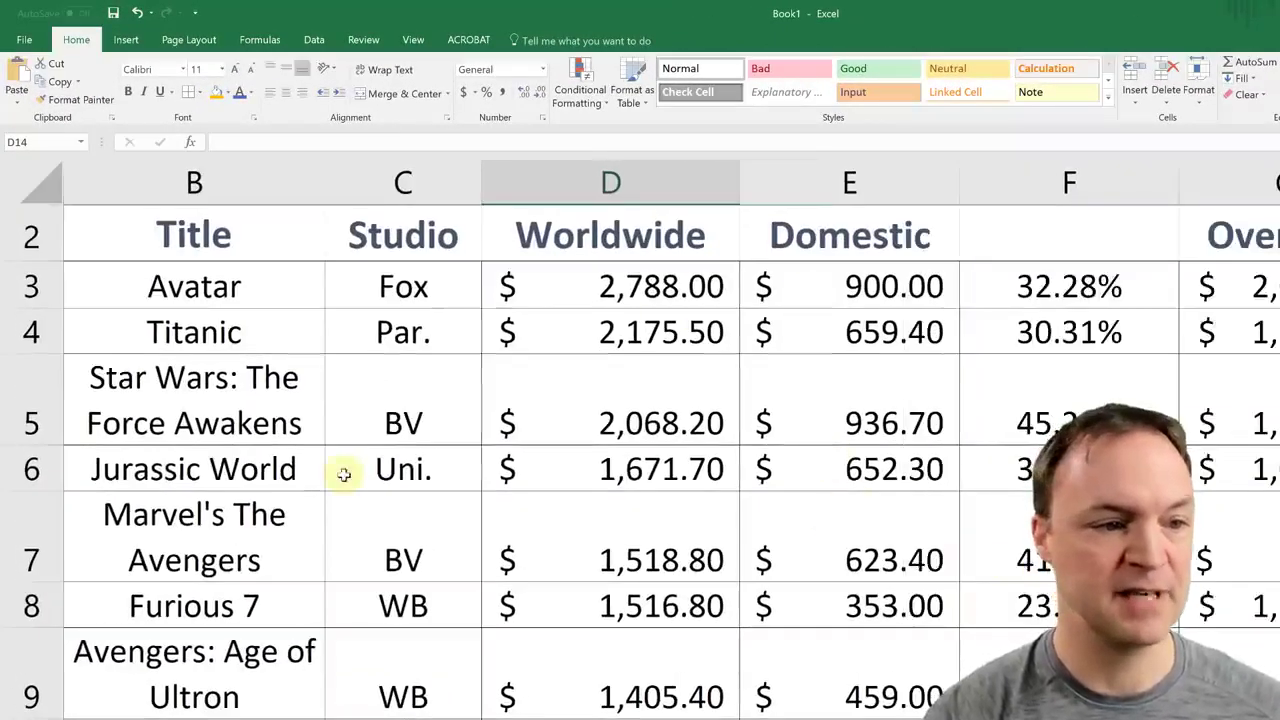
scroll(277, 457, "up", 1)
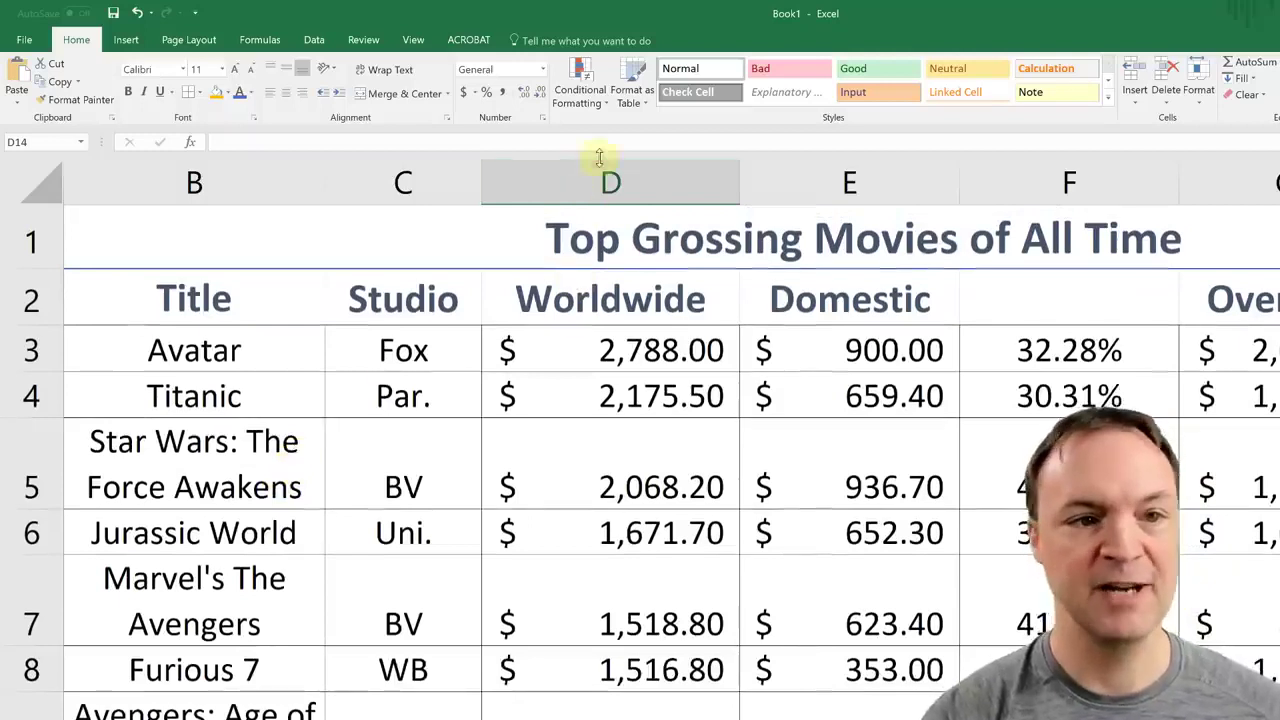
left_click(414, 41)
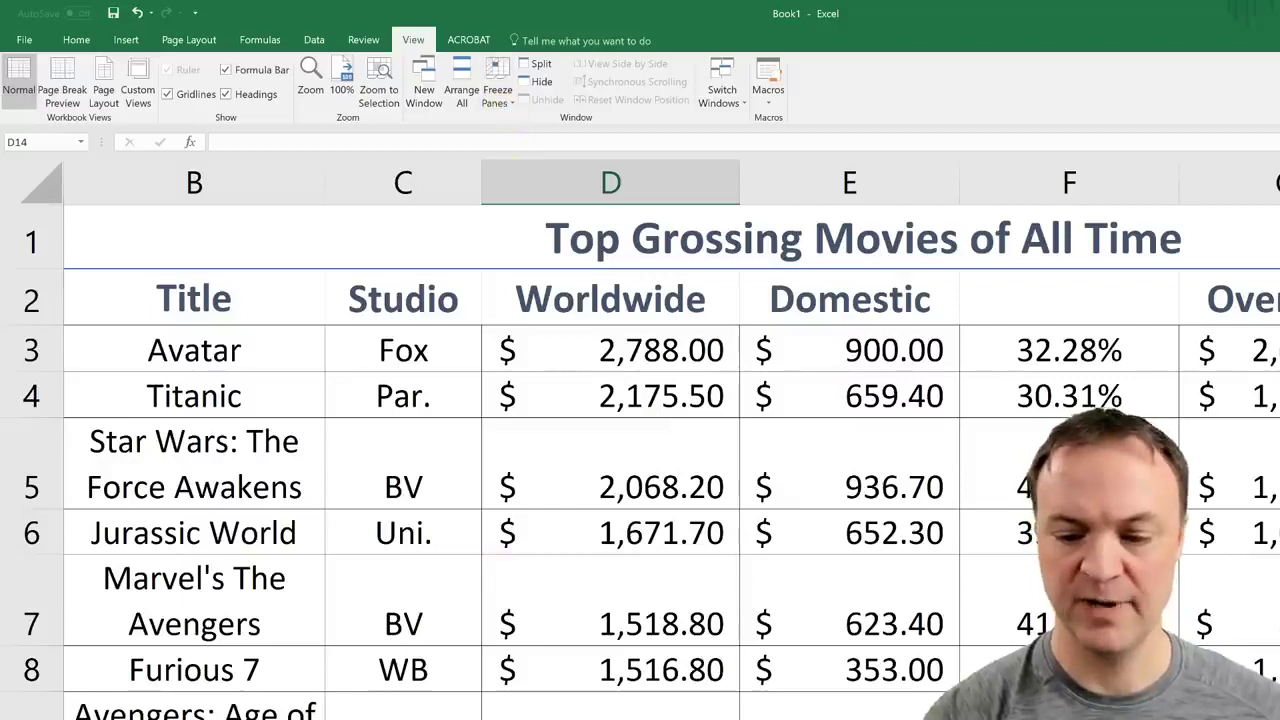
scroll(640, 440, "left", 1)
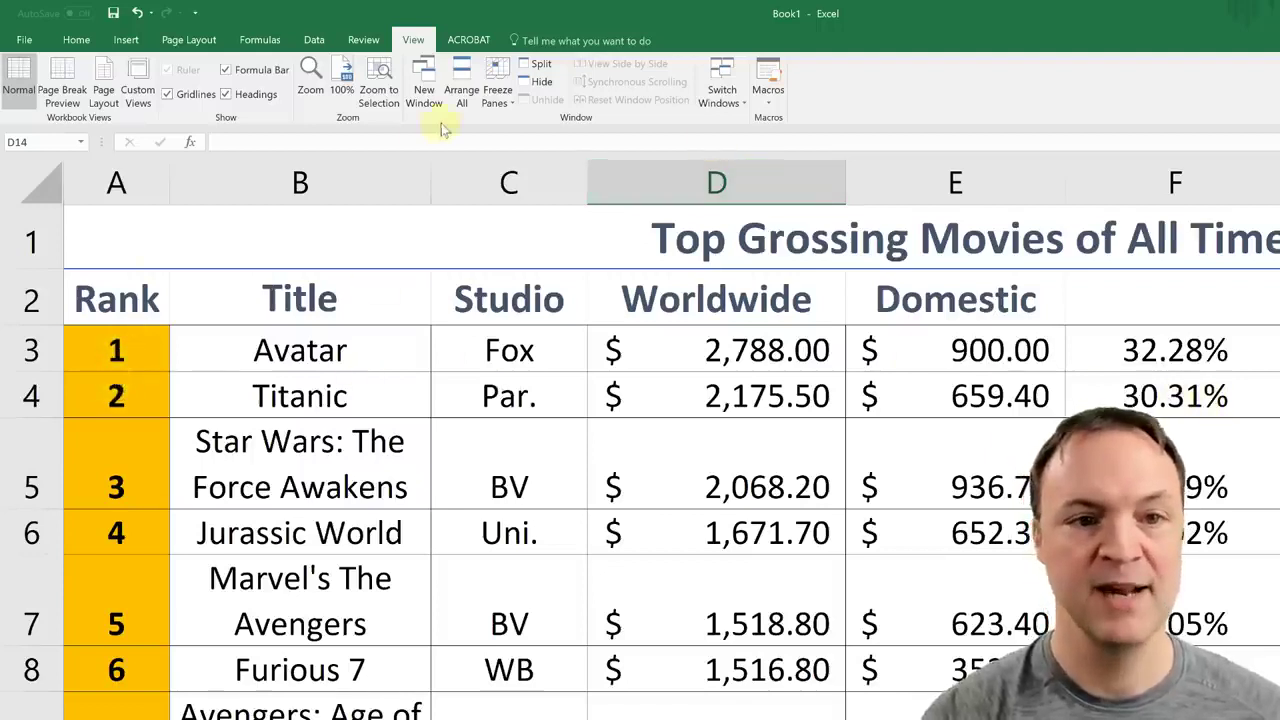
left_click(509, 104)
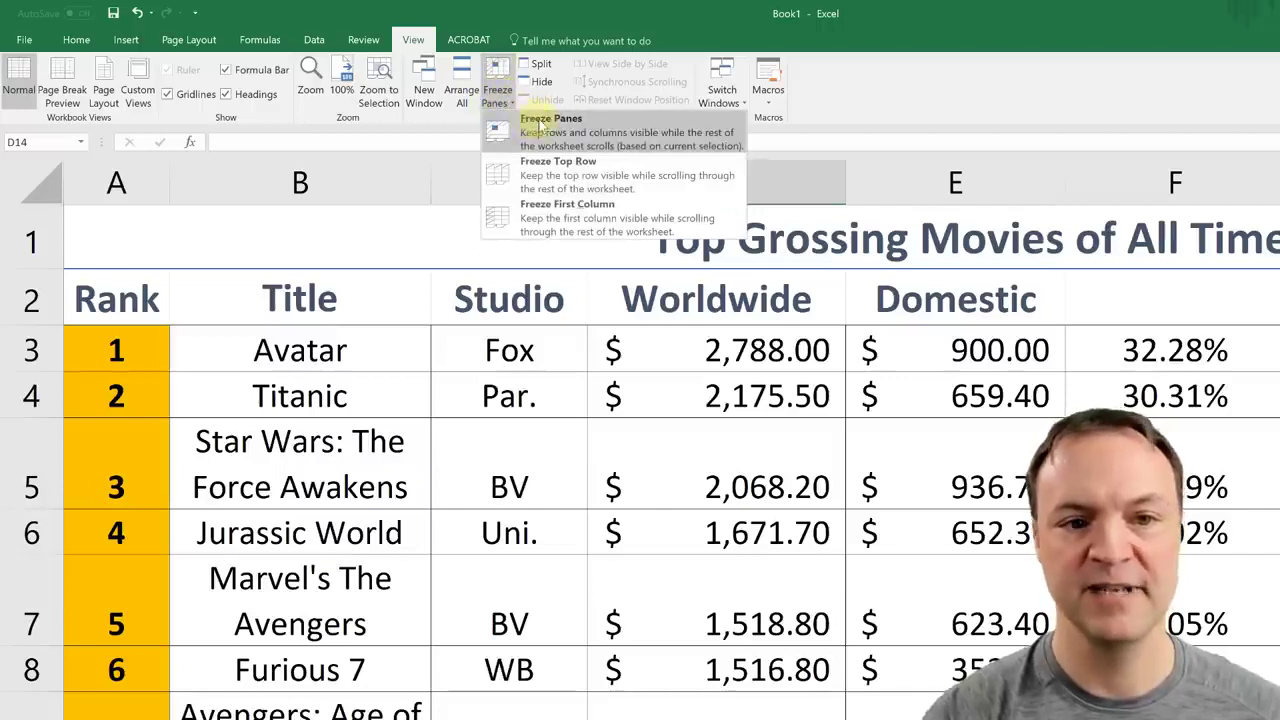
left_click(622, 218)
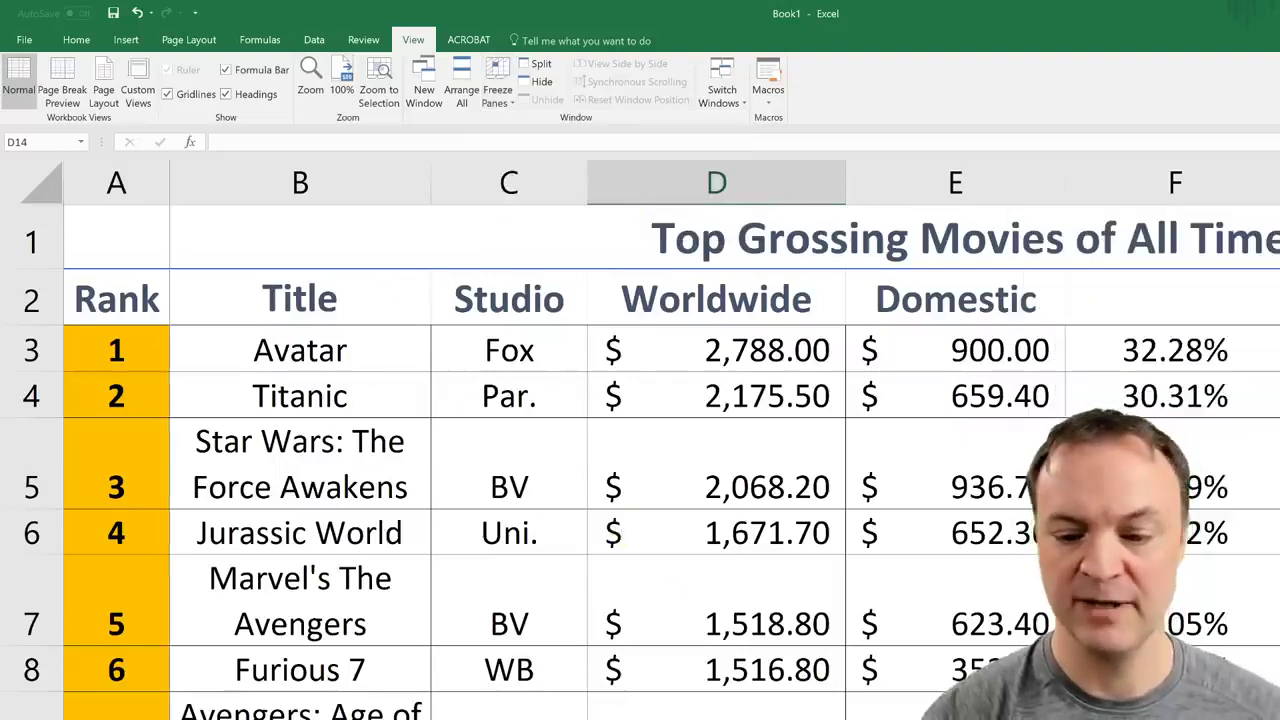
Step: Scroll across to the Year column and back to test the frozen Rank column, and unfreeze the panes
scroll(724, 440, "right", 5)
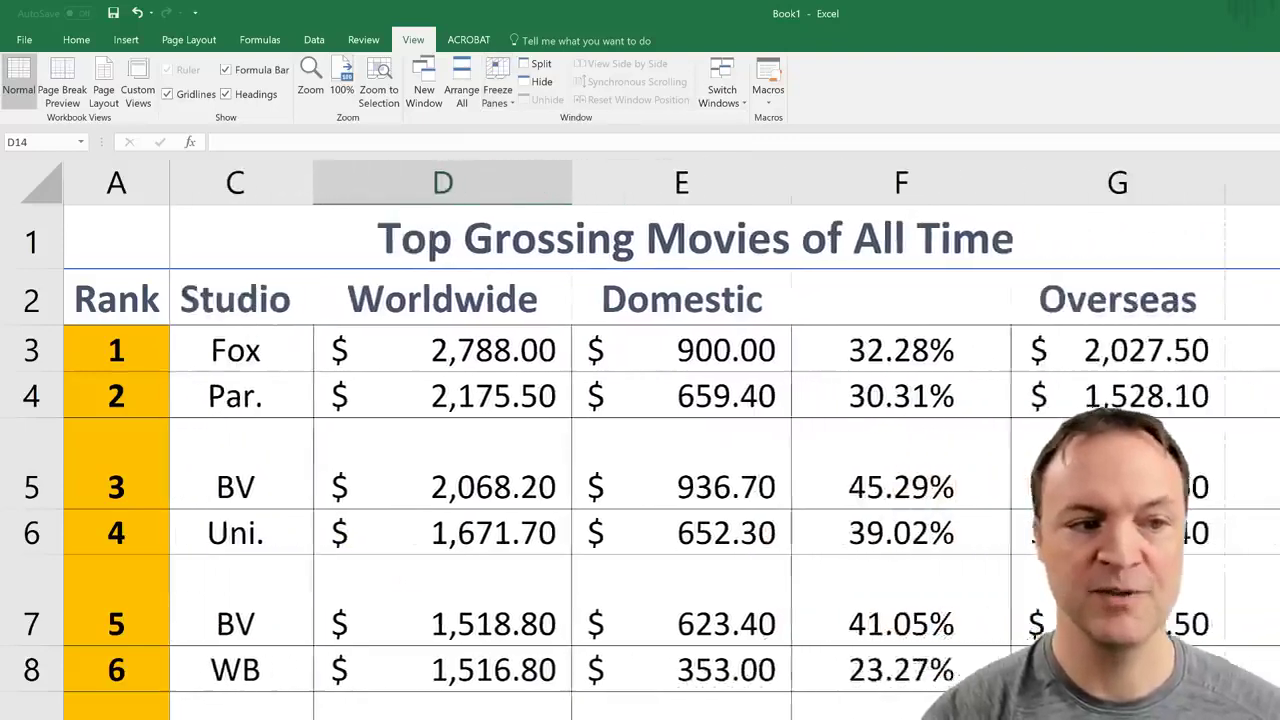
scroll(724, 440, "right", 3)
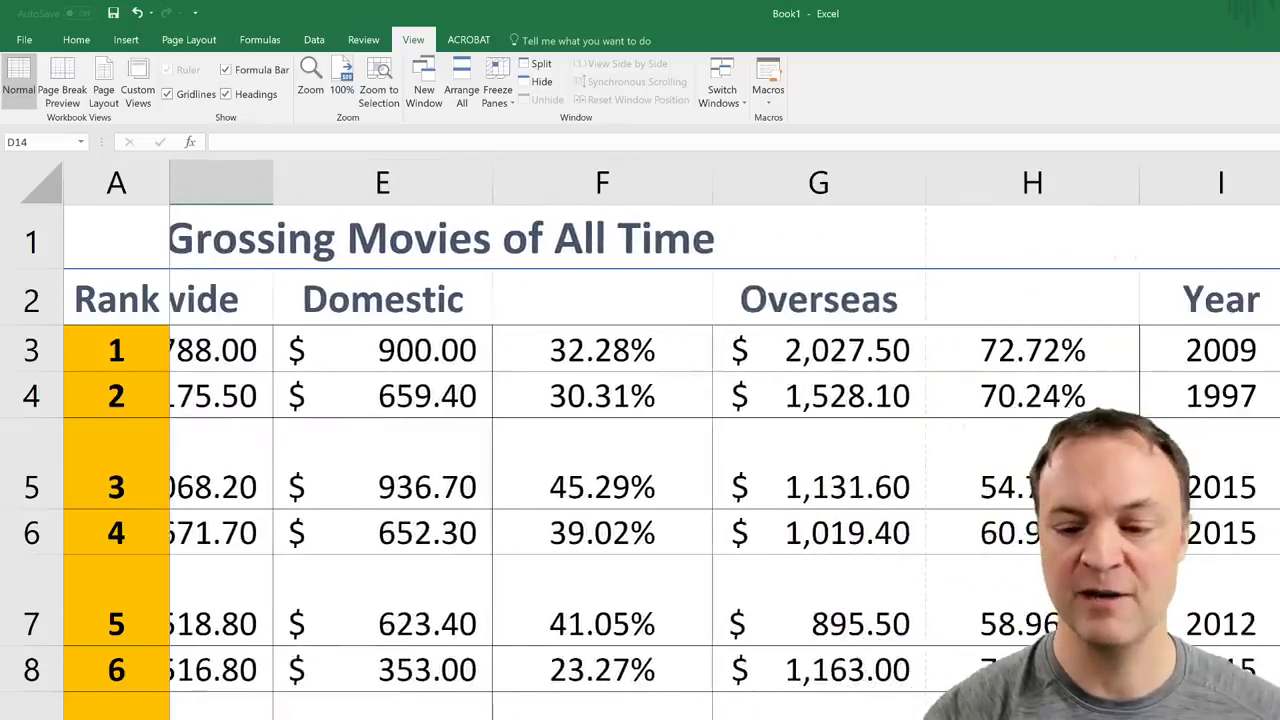
scroll(724, 440, "right", 2)
scroll(670, 440, "right", 1)
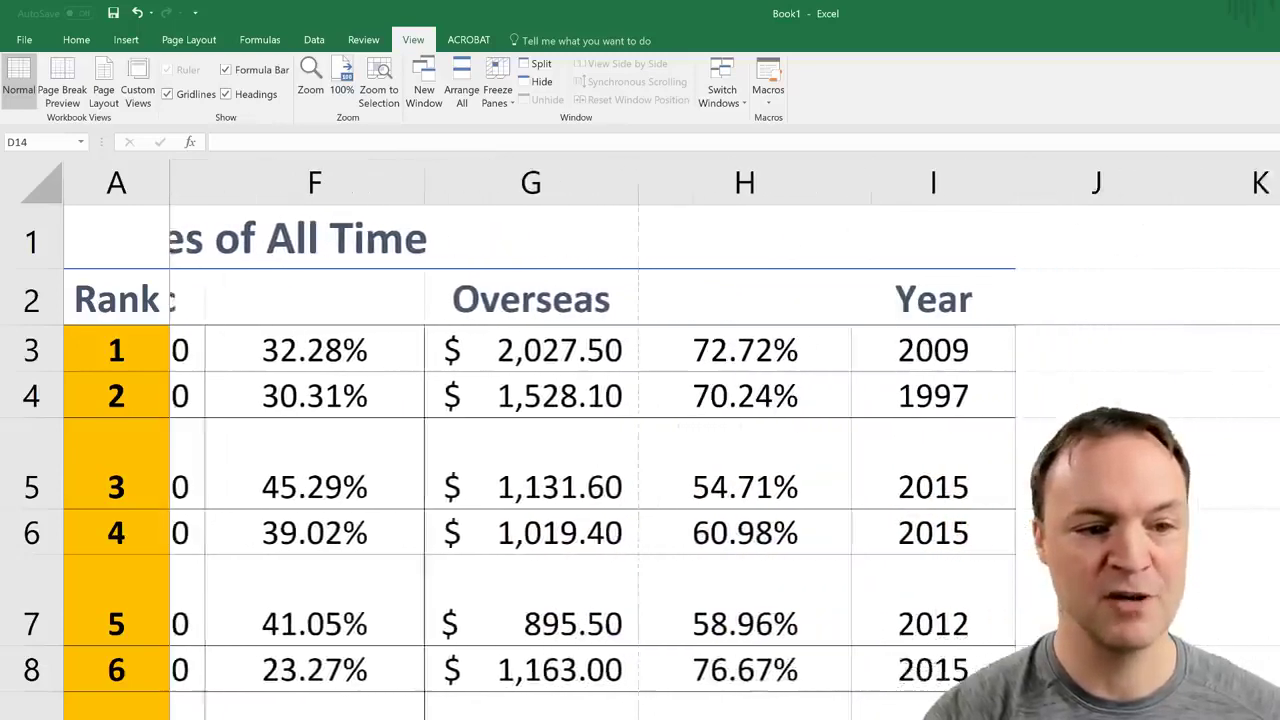
scroll(628, 435, "left", 4)
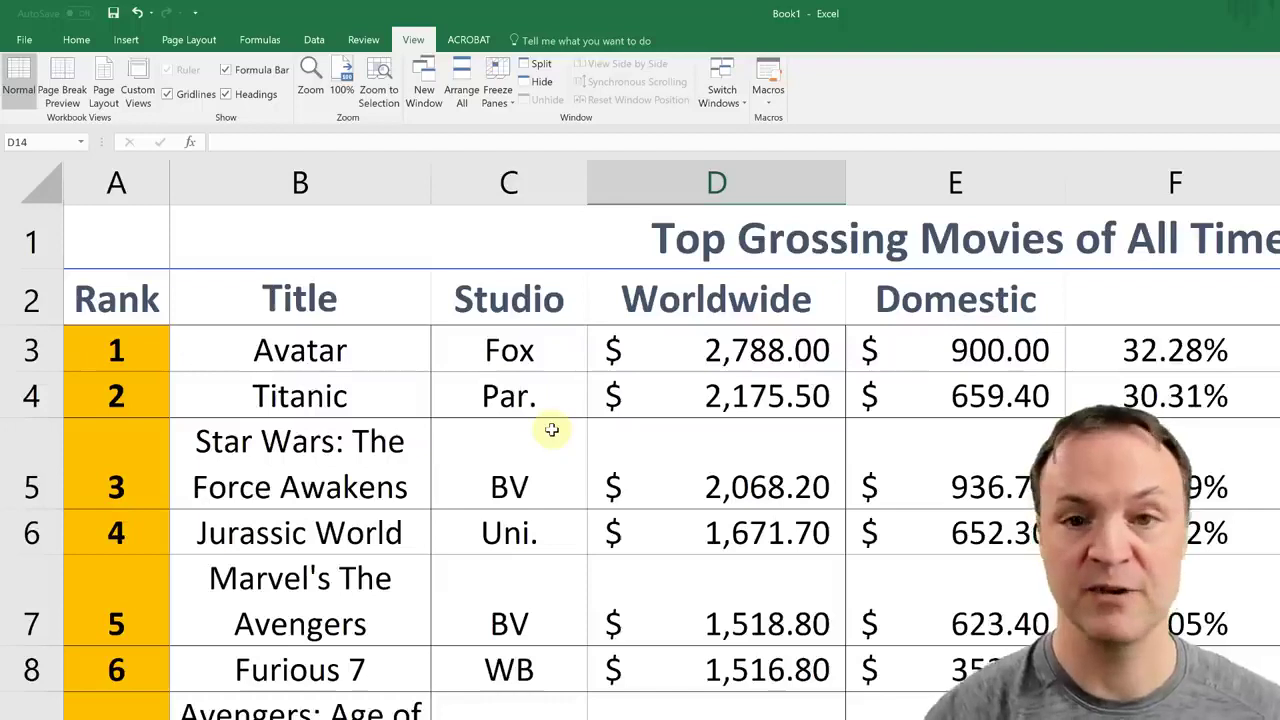
left_click(499, 92)
left_click(531, 138)
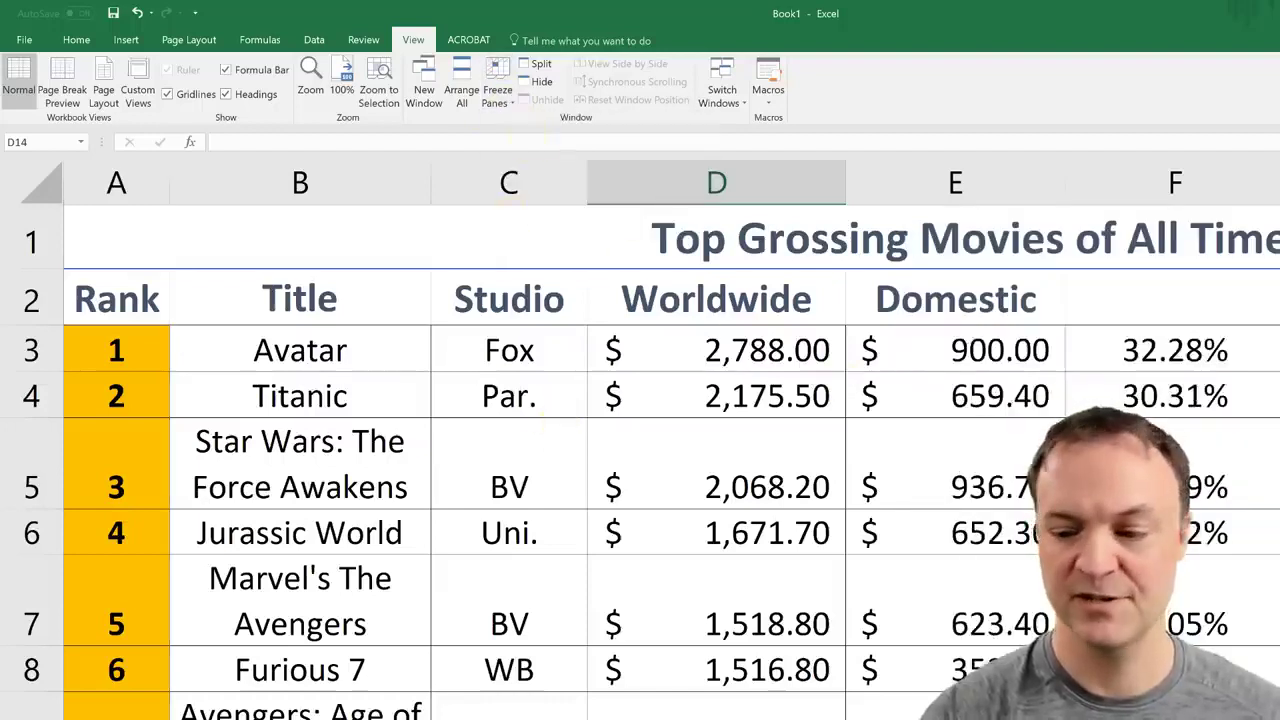
Step: Enter the label Total in cell C14, beneath the Studio column of the movie table
scroll(640, 440, "down", 4)
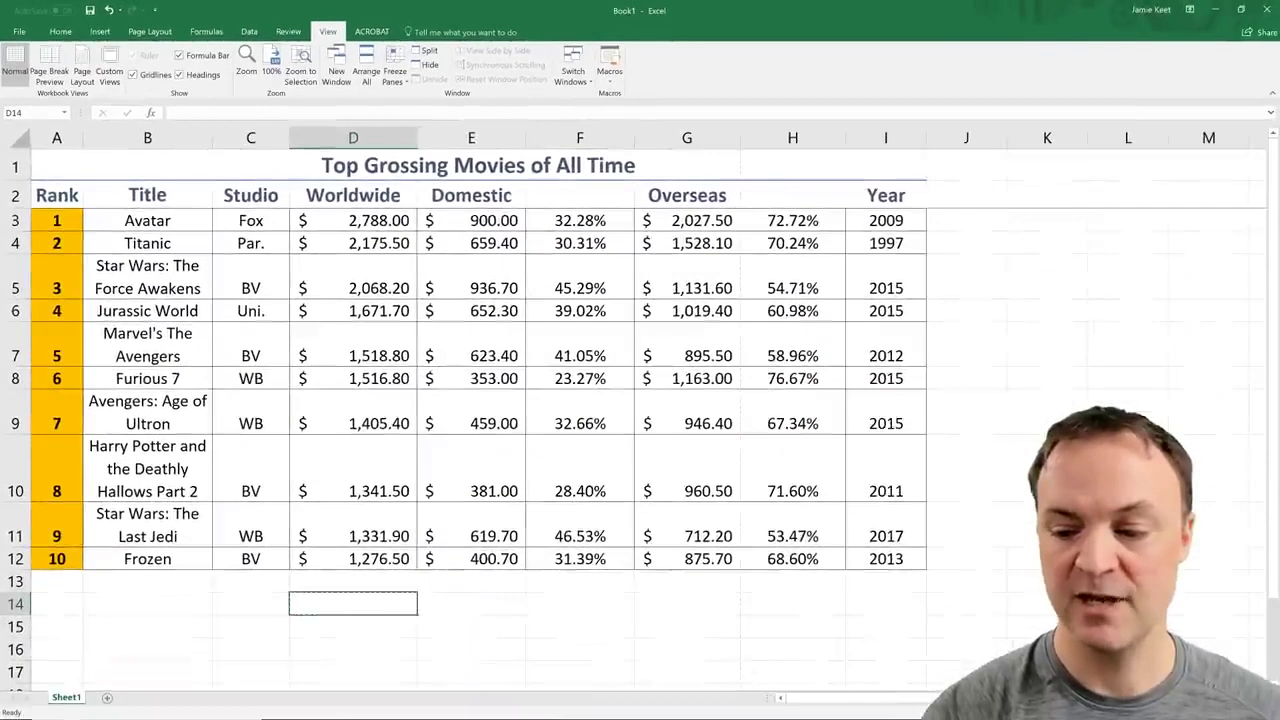
scroll(634, 510, "down", 2)
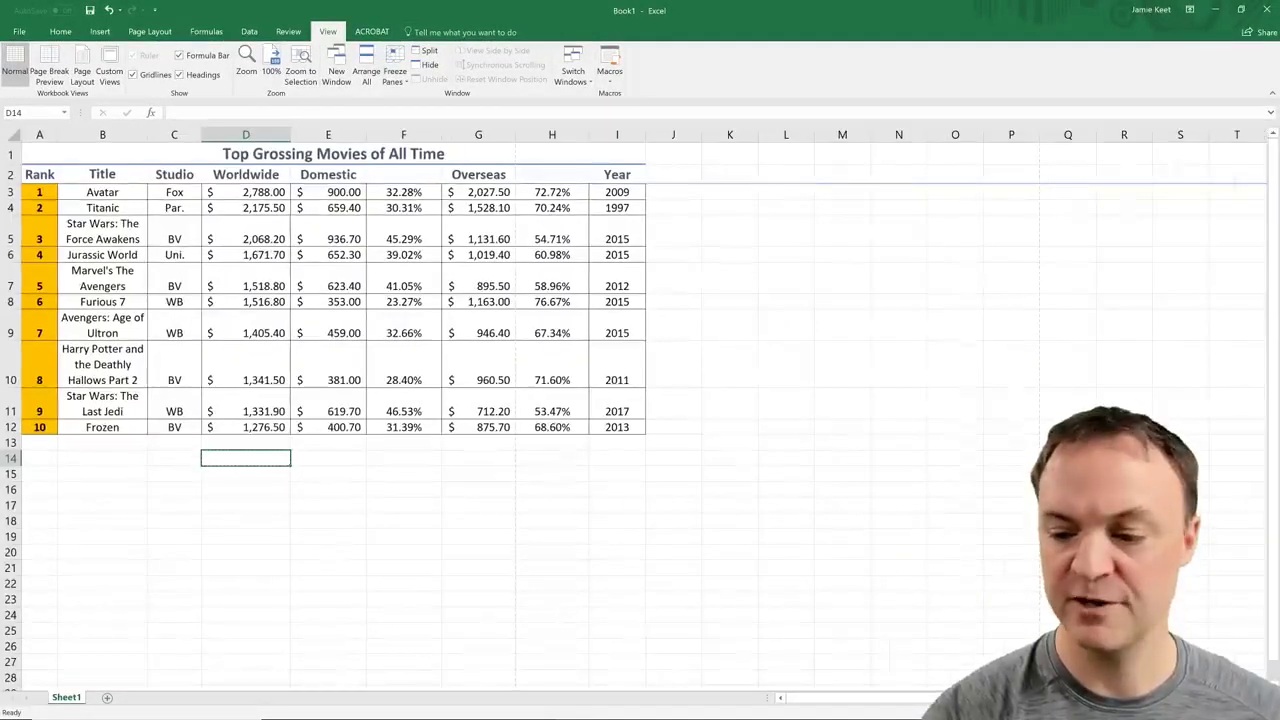
scroll(457, 523, "up", 2)
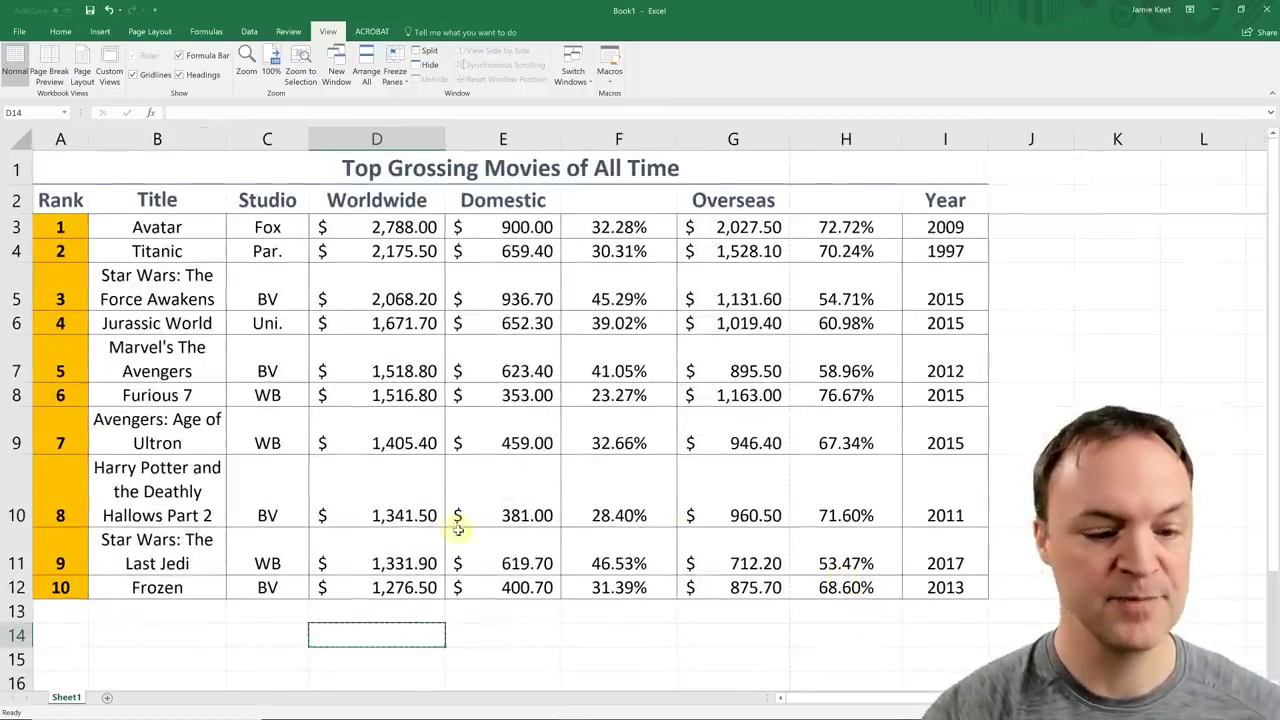
scroll(346, 563, "up", 2)
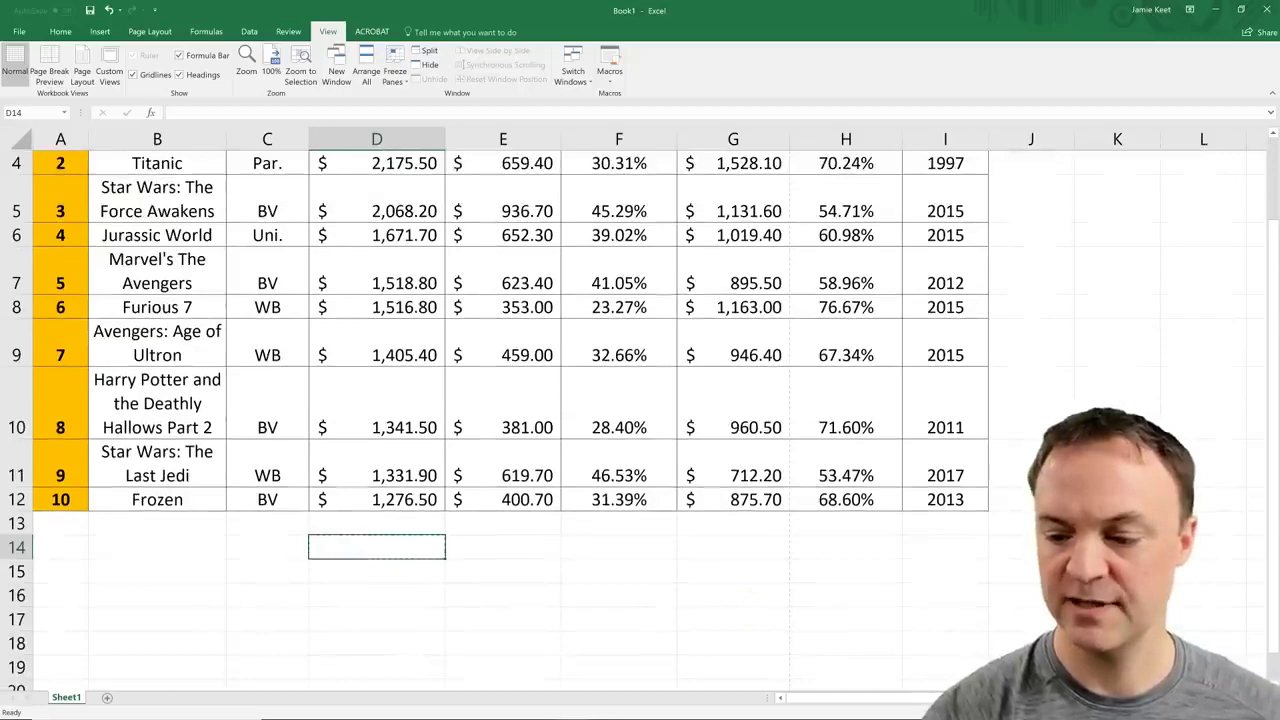
scroll(960, 620, "down", 1)
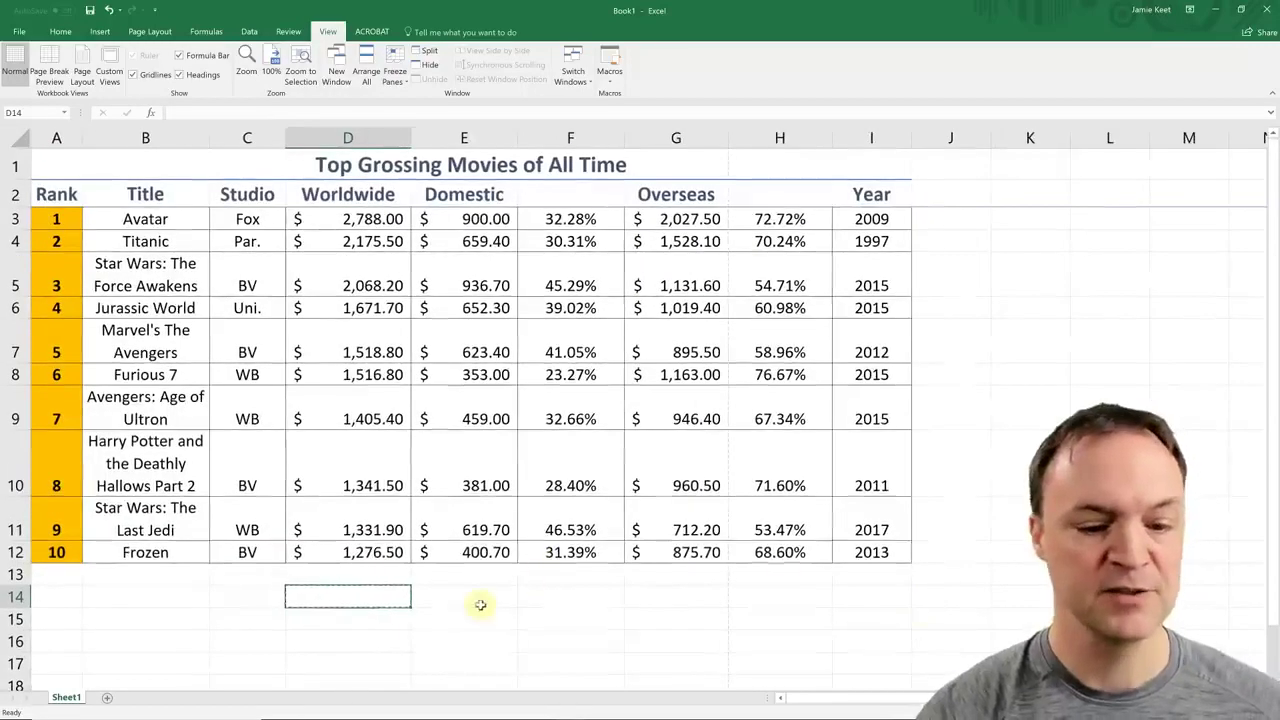
left_click(262, 596)
type("Total")
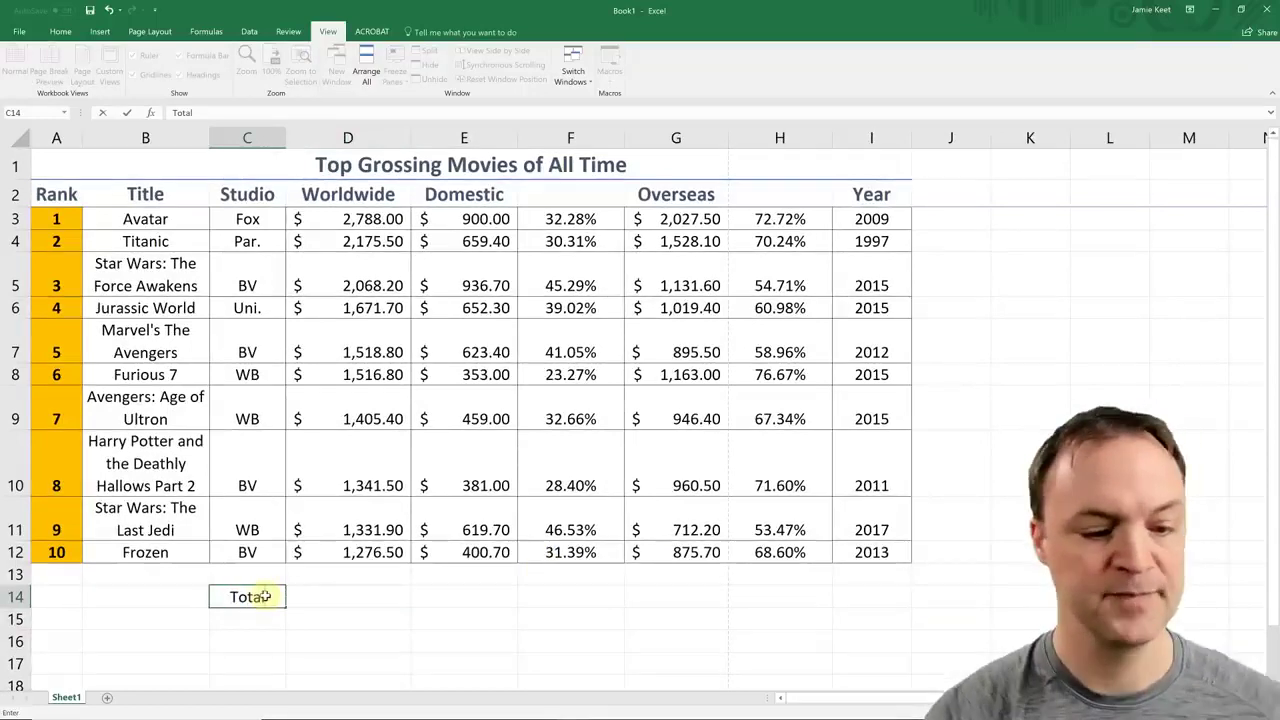
Step: Try adding the first three Worldwide values in D14 with the formula =D3+D4+D5, and clear the cell again
left_click(344, 593)
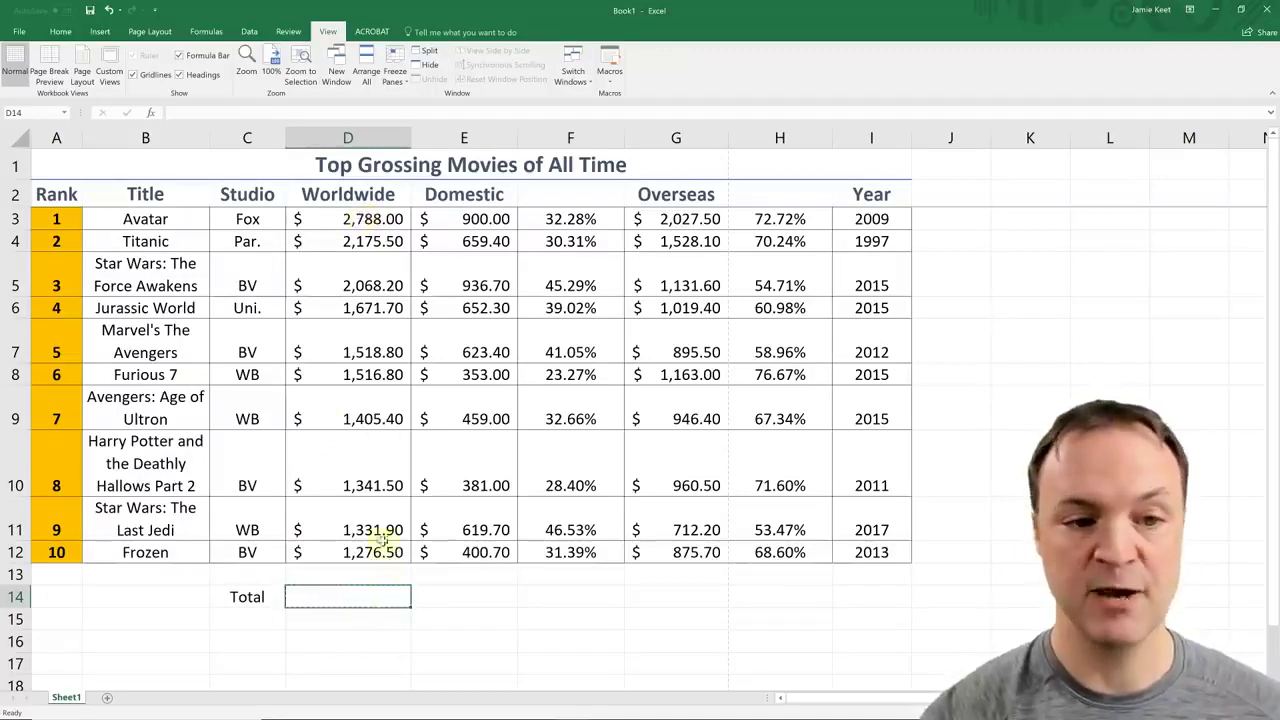
type("=")
left_click(377, 222)
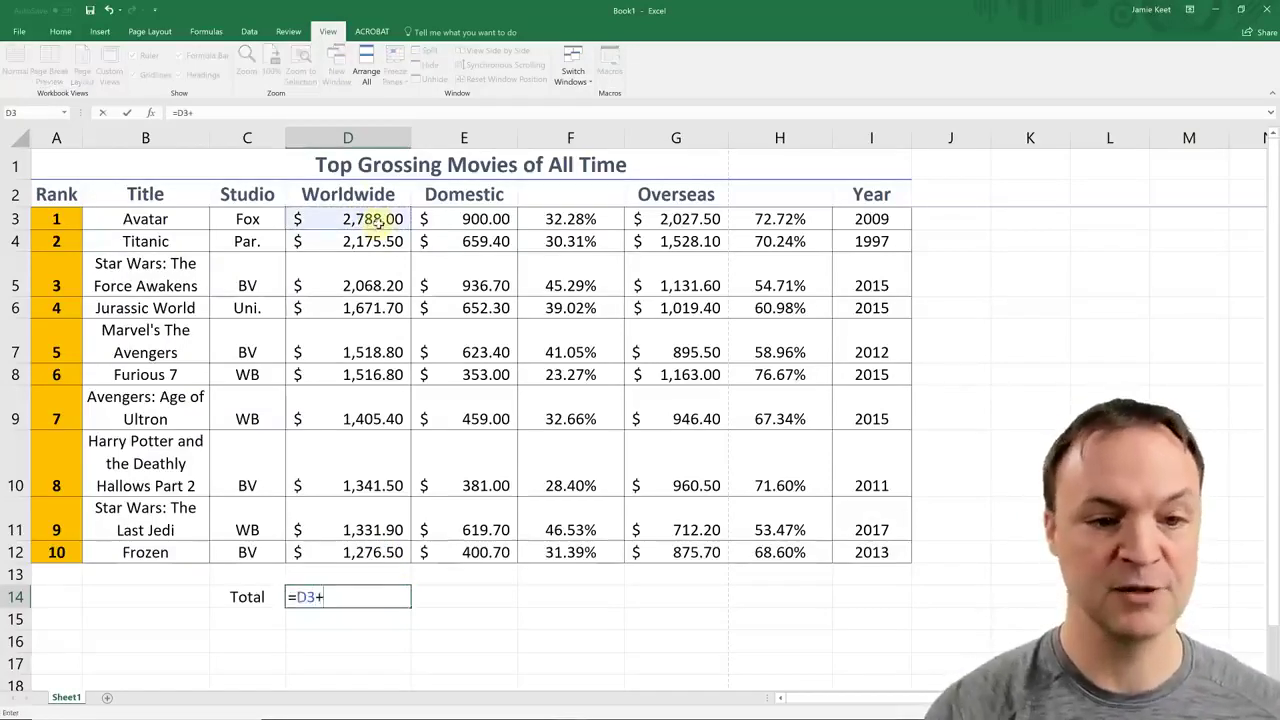
left_click(386, 242)
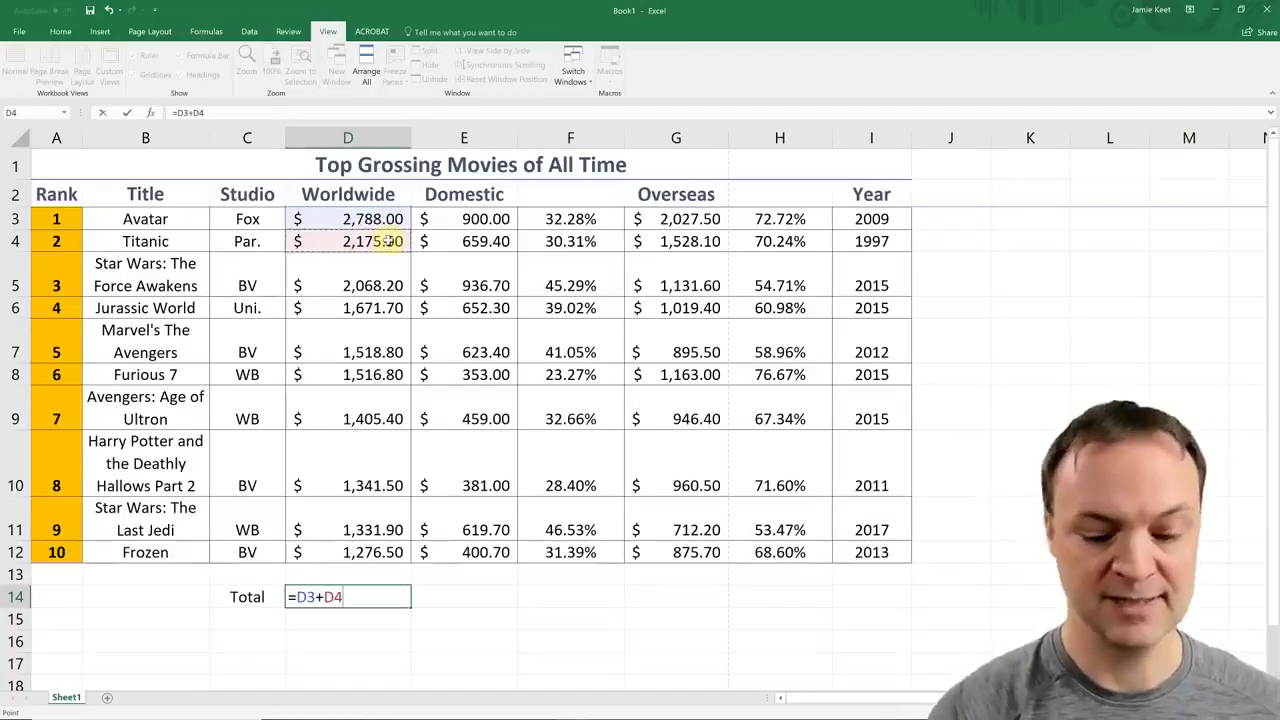
type("+")
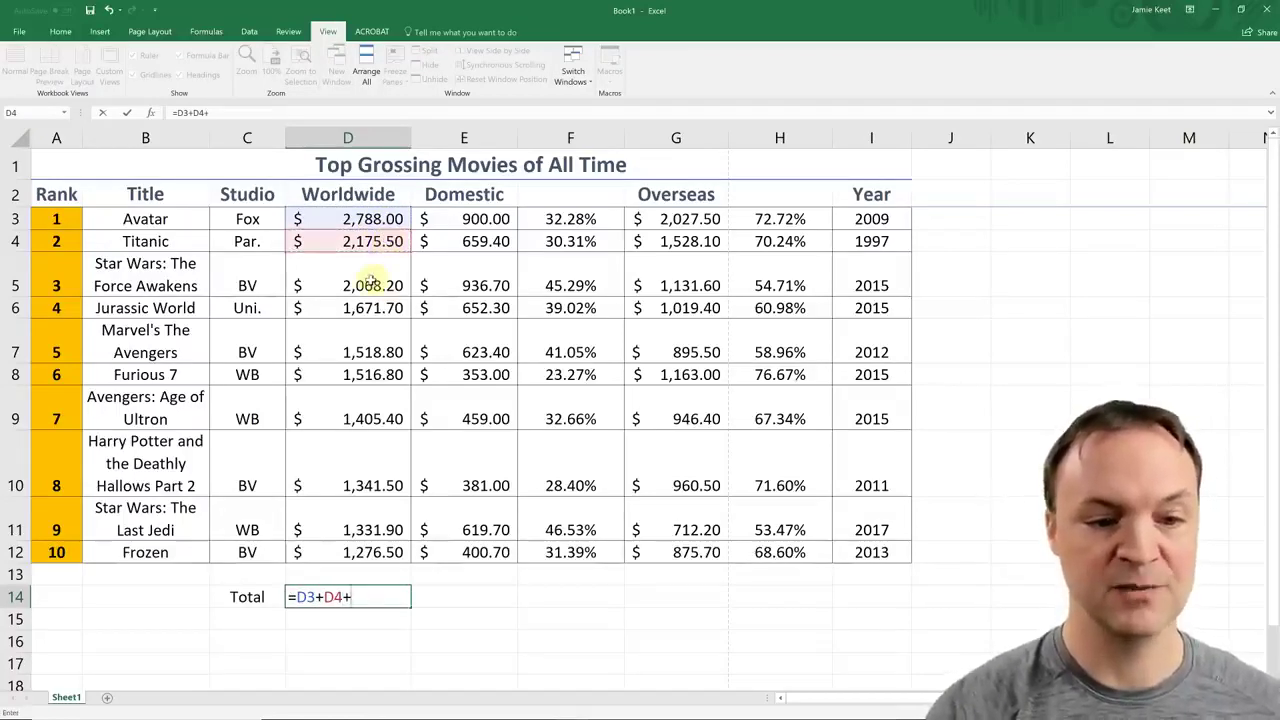
left_click(370, 280)
key("Return")
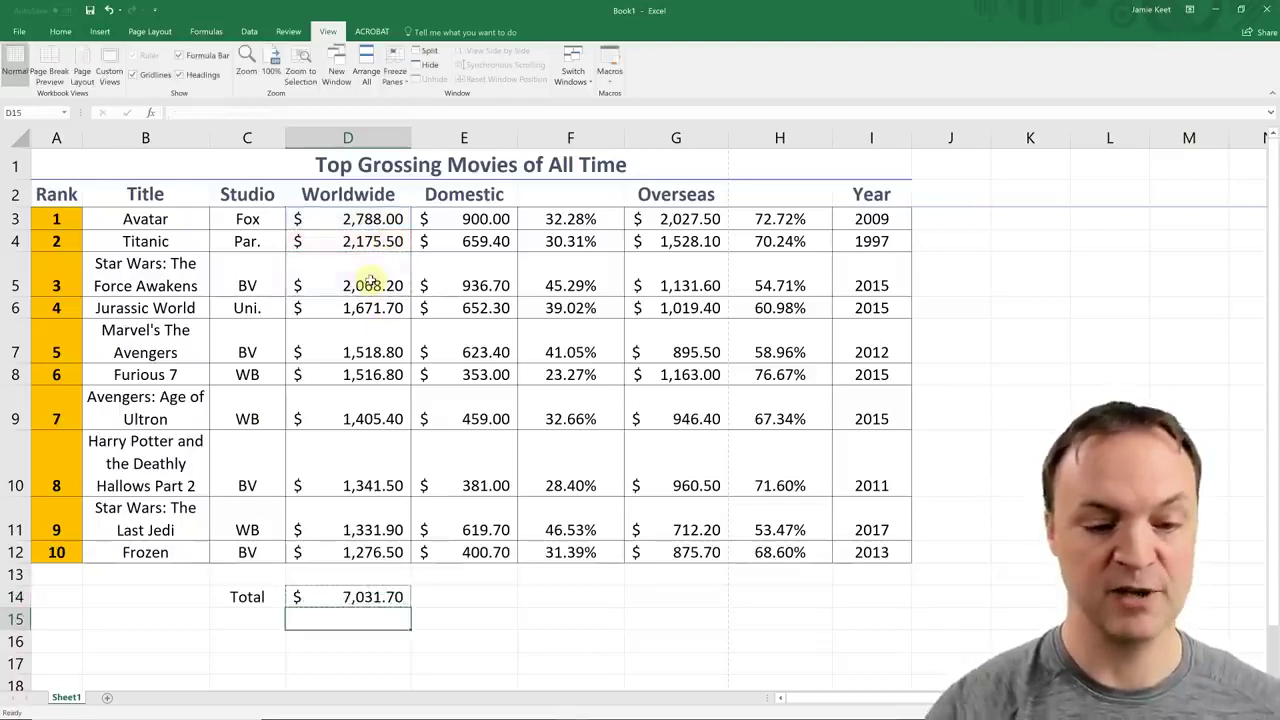
left_click(362, 597)
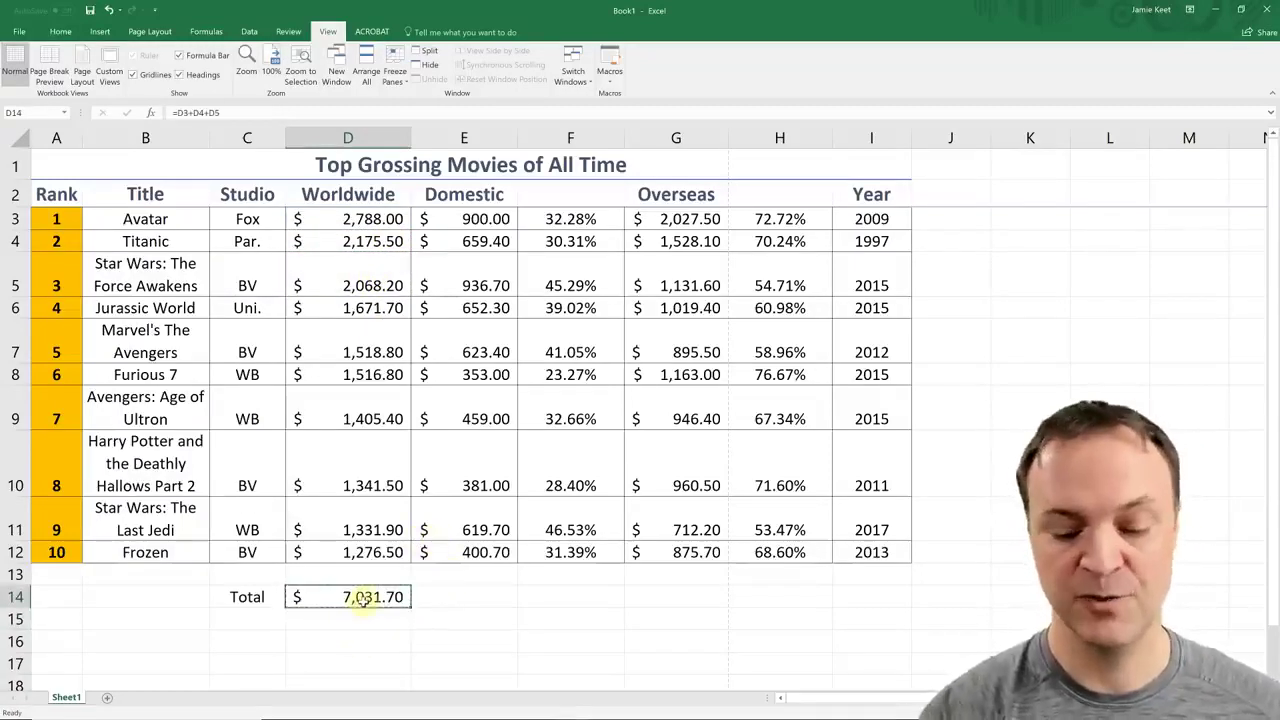
key("Delete")
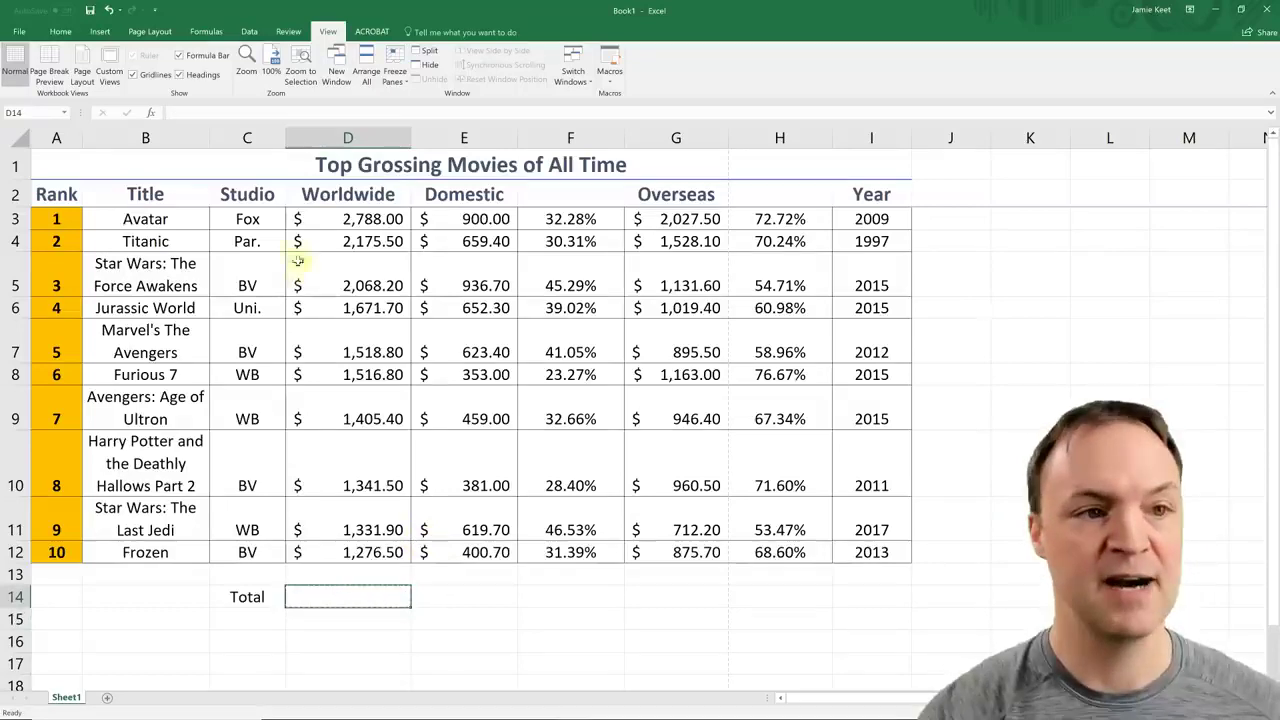
Step: Total the Worldwide column in cell D14 with an AutoSum formula over D3:D12
left_click(206, 32)
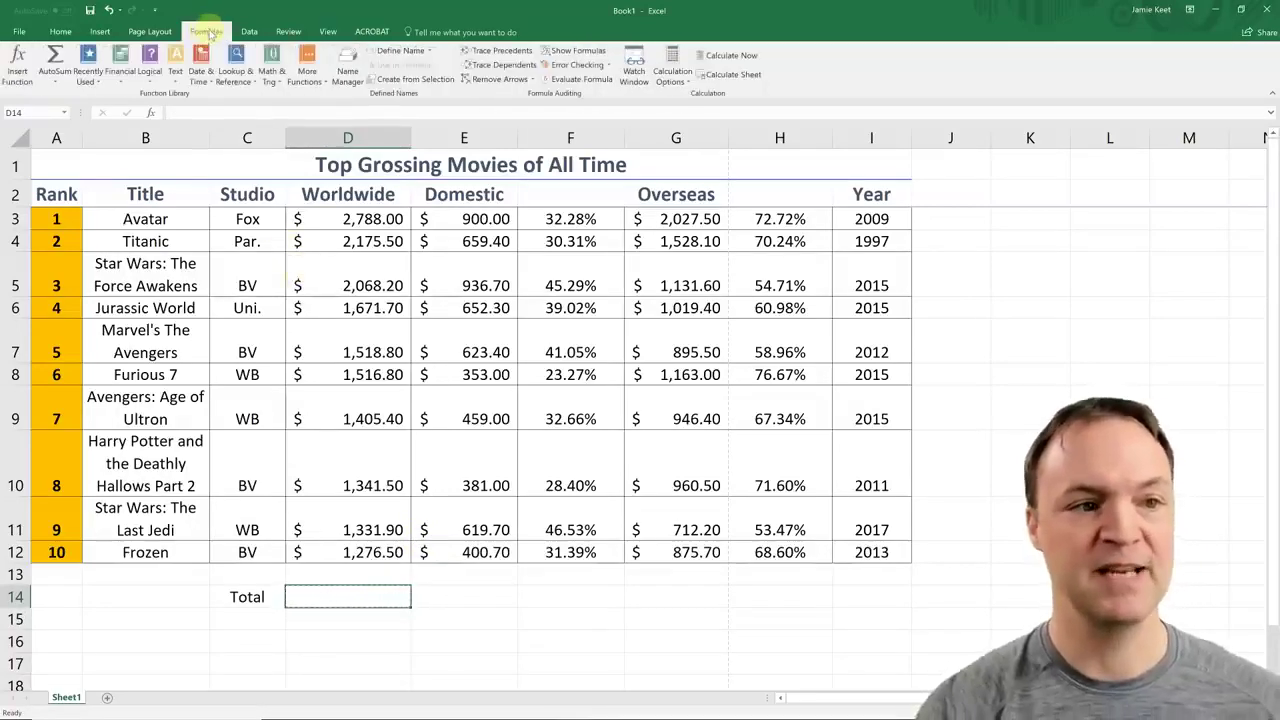
left_click(61, 32)
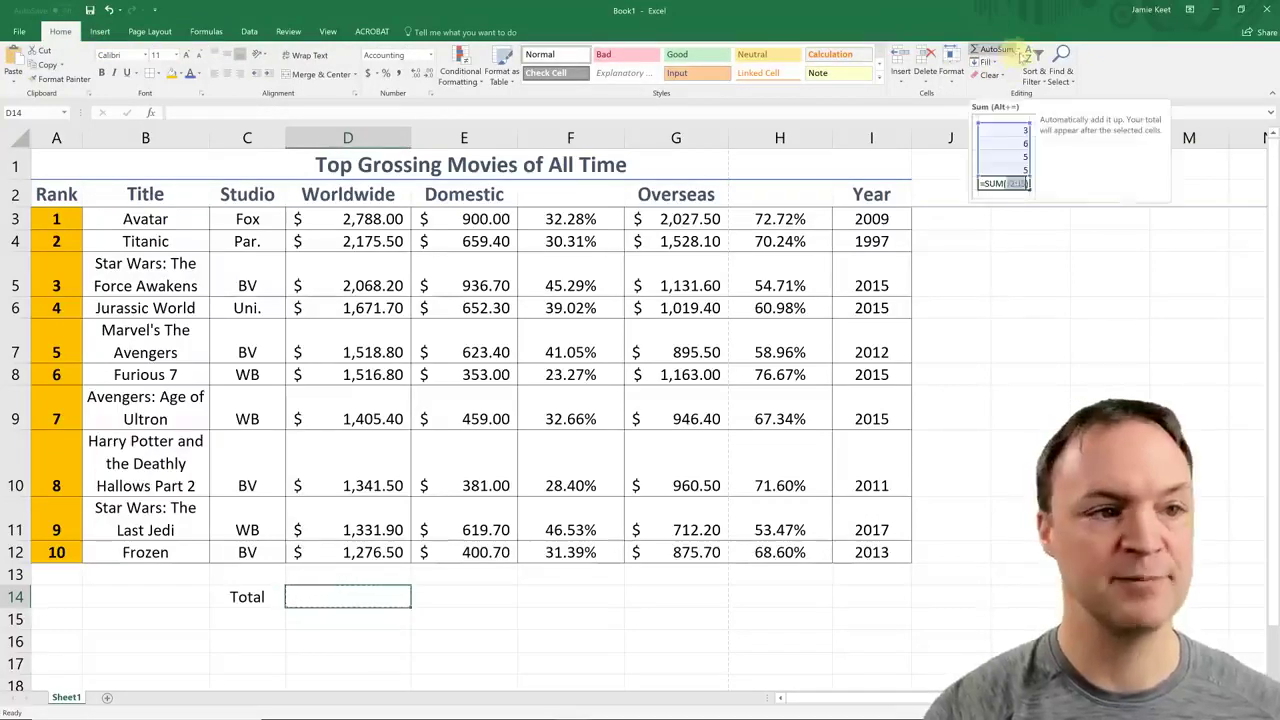
left_click(206, 33)
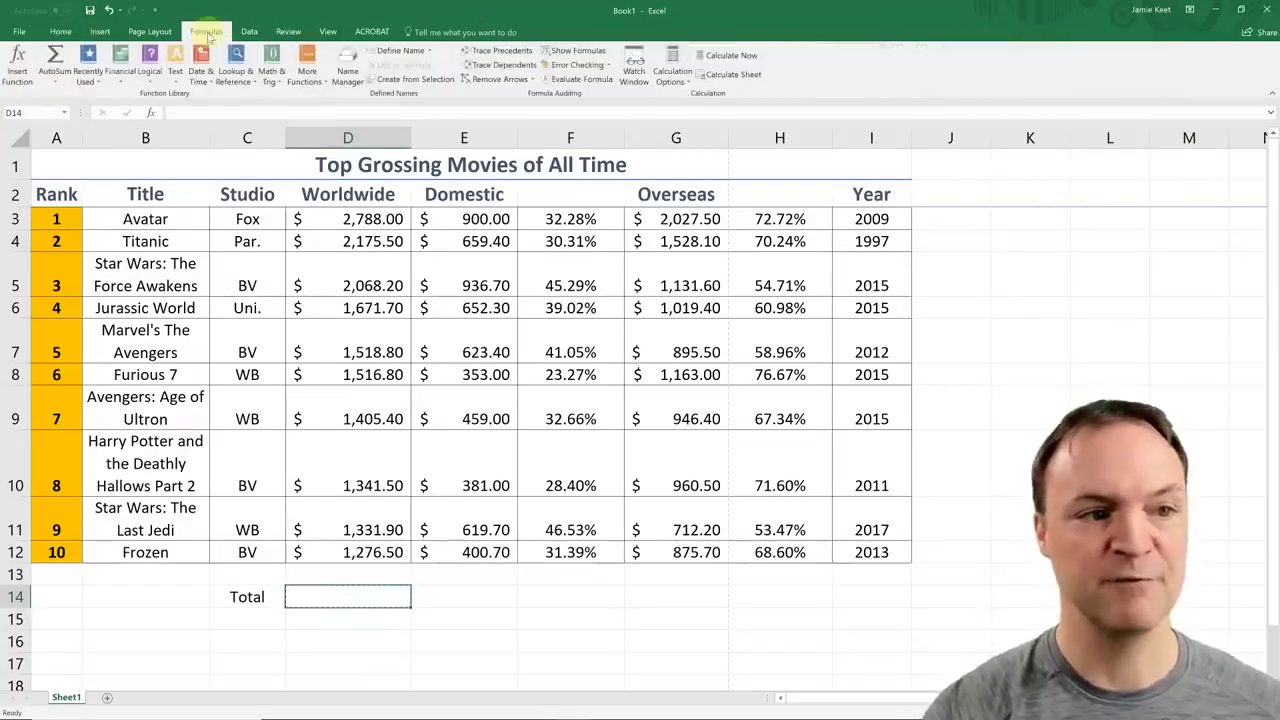
left_click(57, 58)
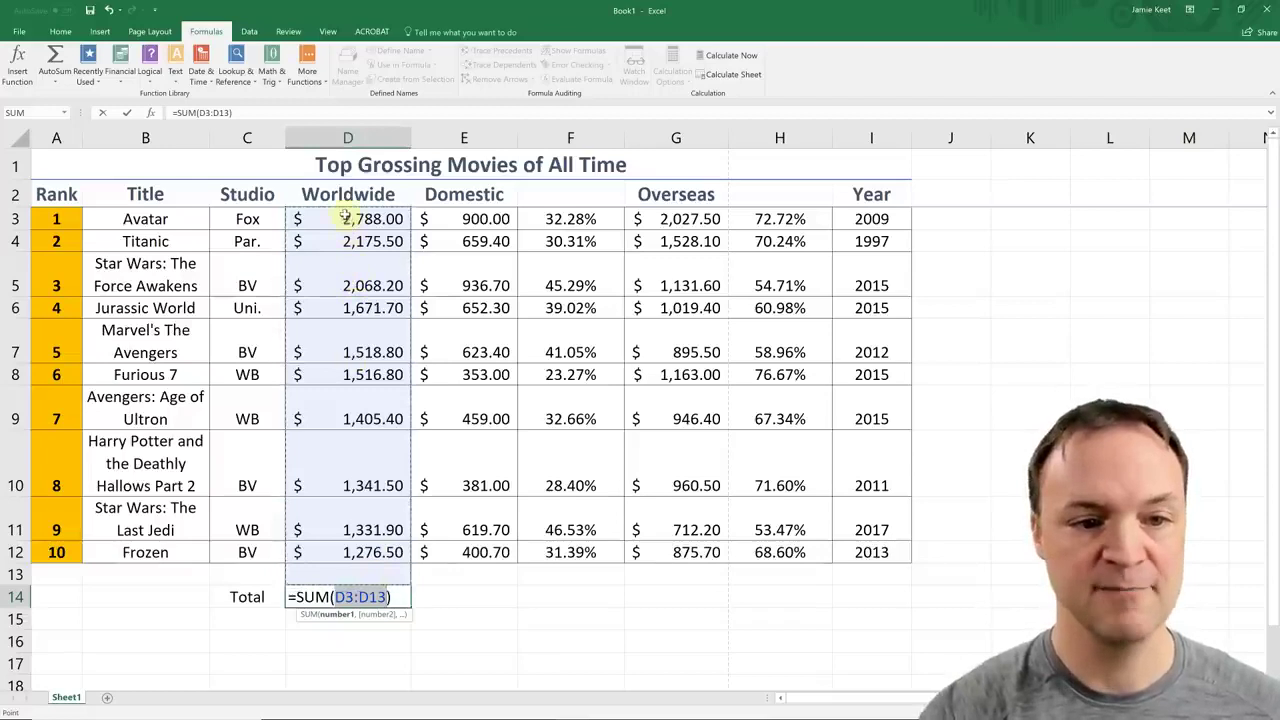
left_click_drag(345, 215, 344, 528)
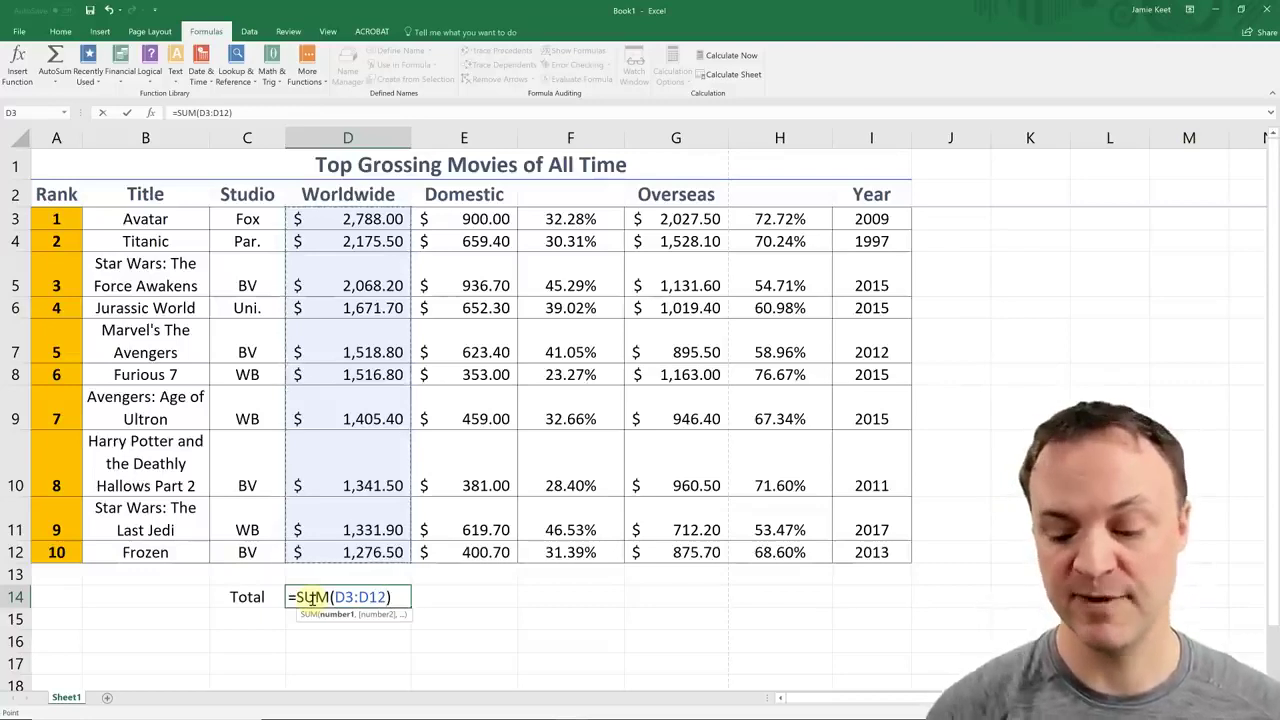
key("Return")
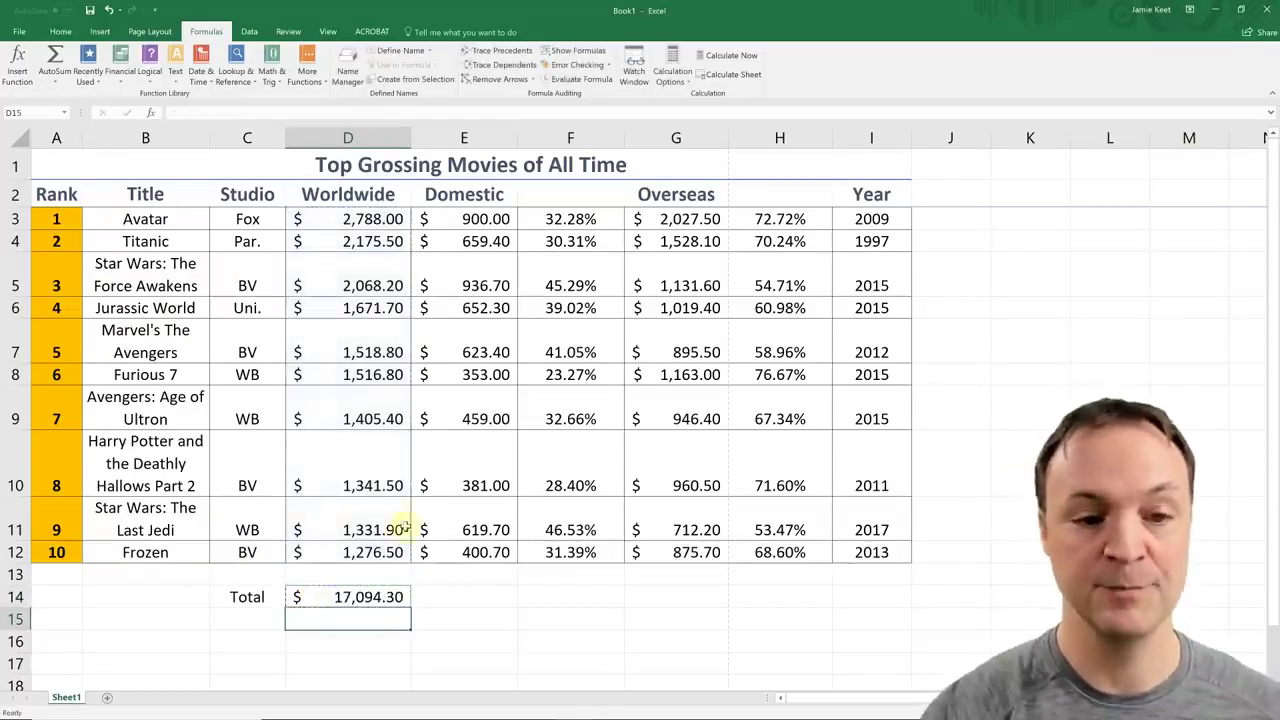
Step: Fill the total formula from D14 across to E14 for the Domestic column
left_click(396, 597)
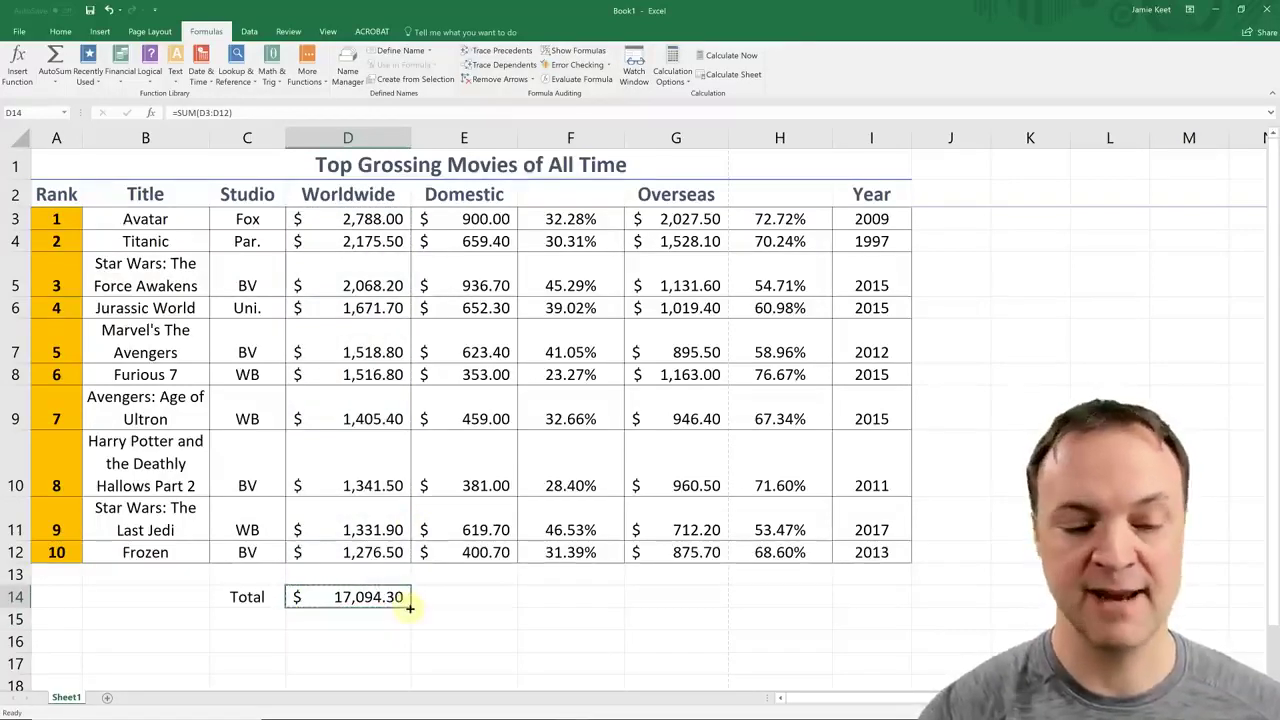
left_click_drag(410, 607, 500, 606)
left_click(483, 632)
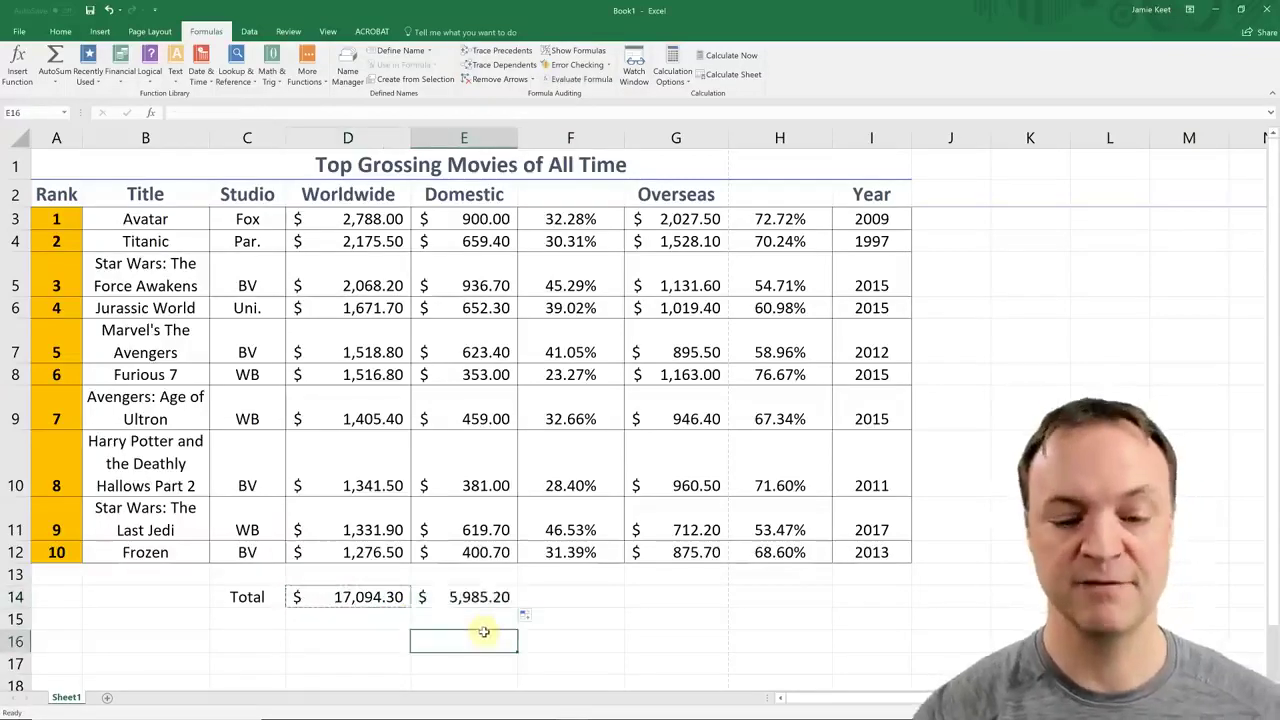
Step: Copy the Domestic total formula from E14 and paste it into G14 for the Overseas column
left_click(481, 597)
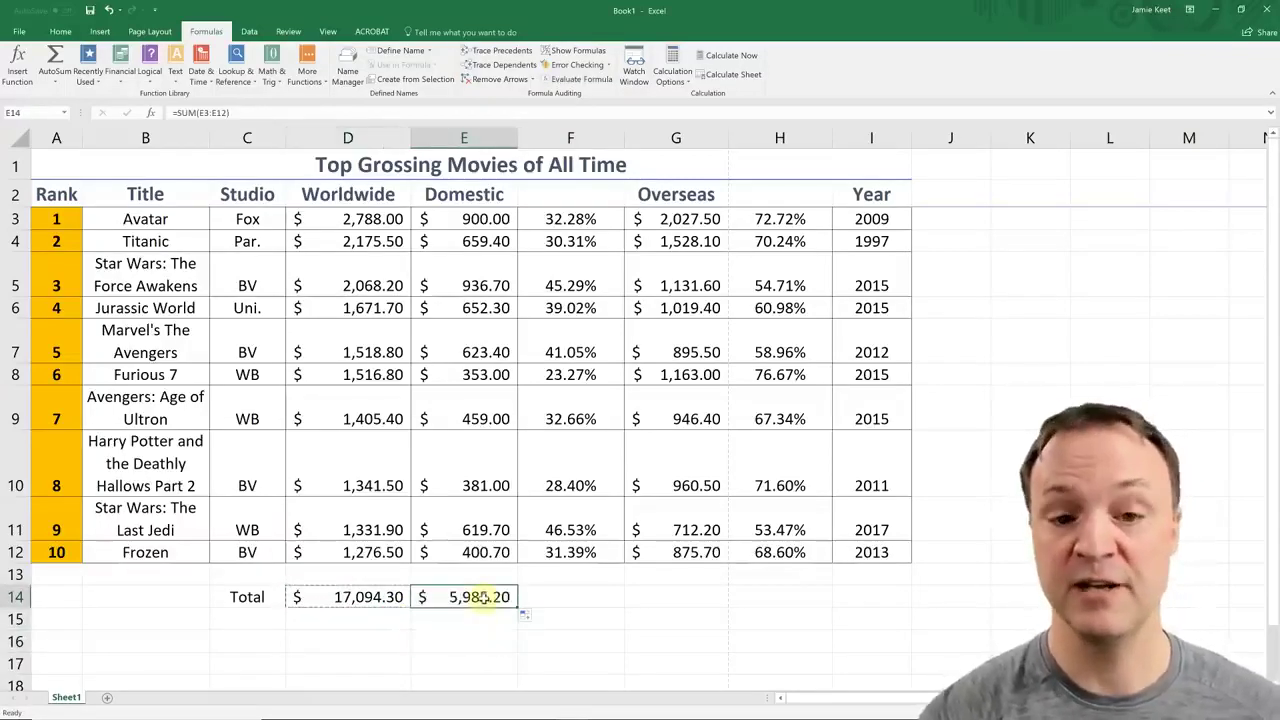
right_click(481, 597)
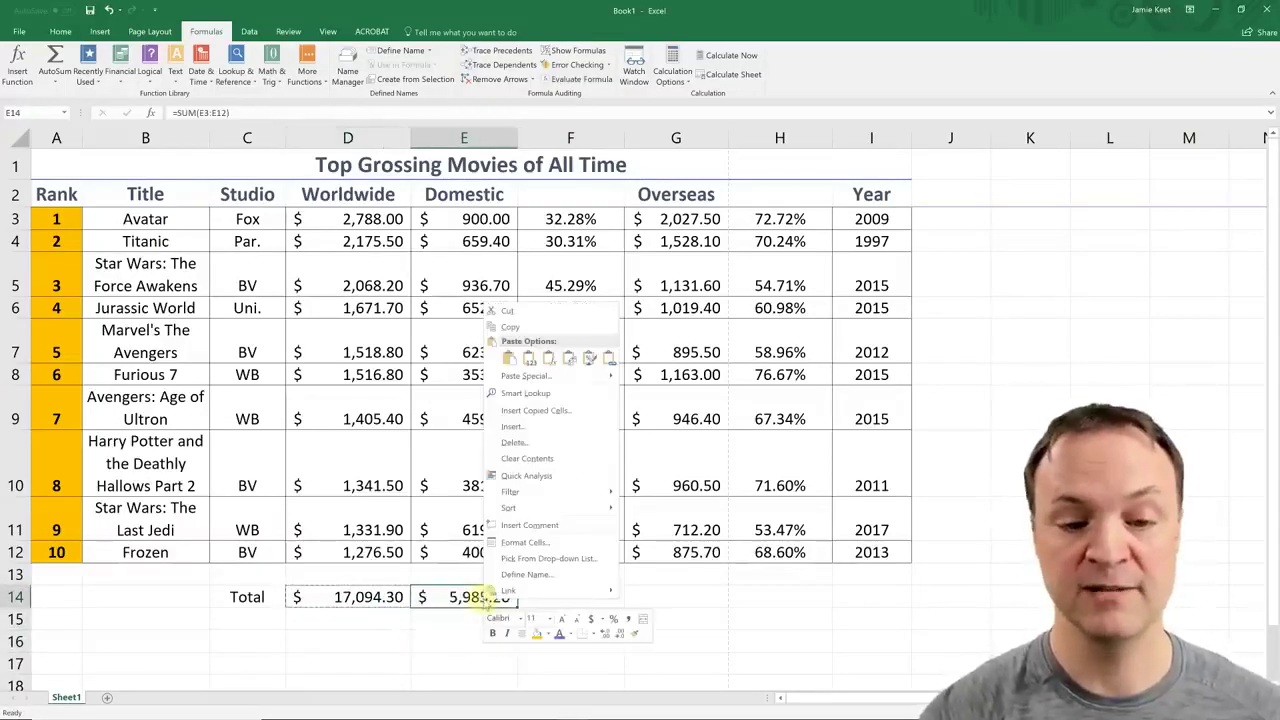
left_click(512, 328)
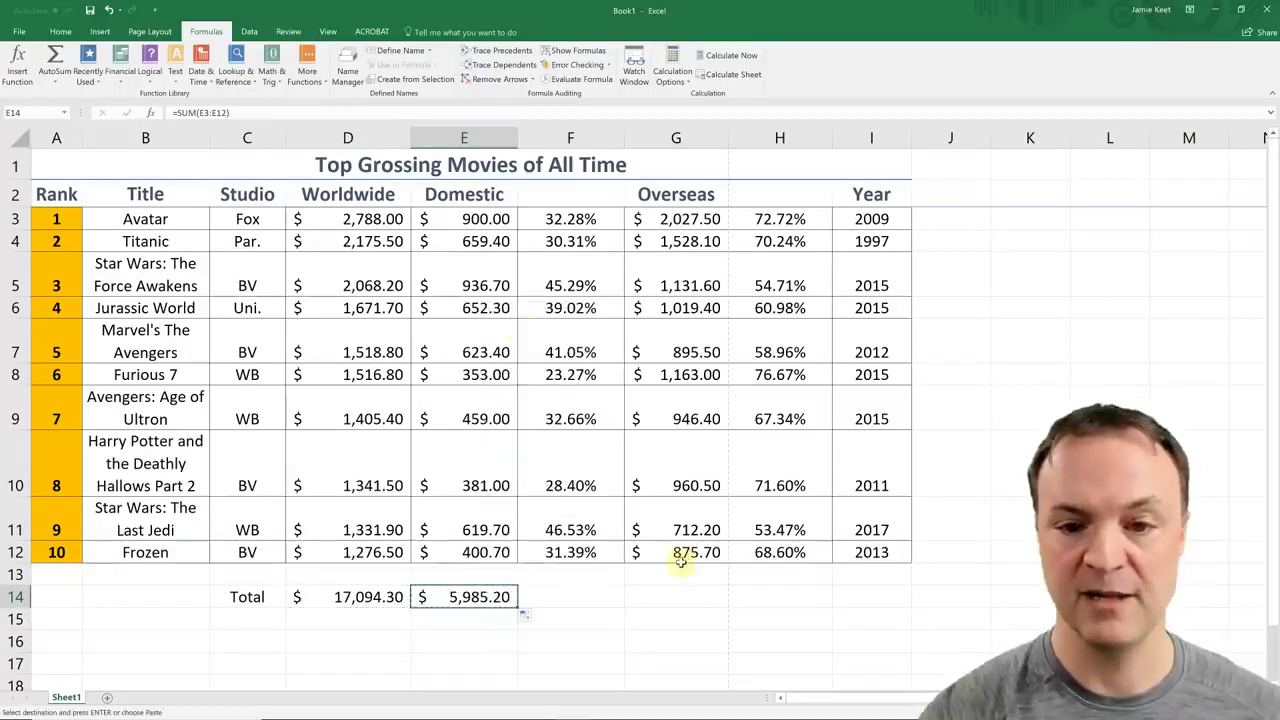
left_click(676, 598)
right_click(677, 598)
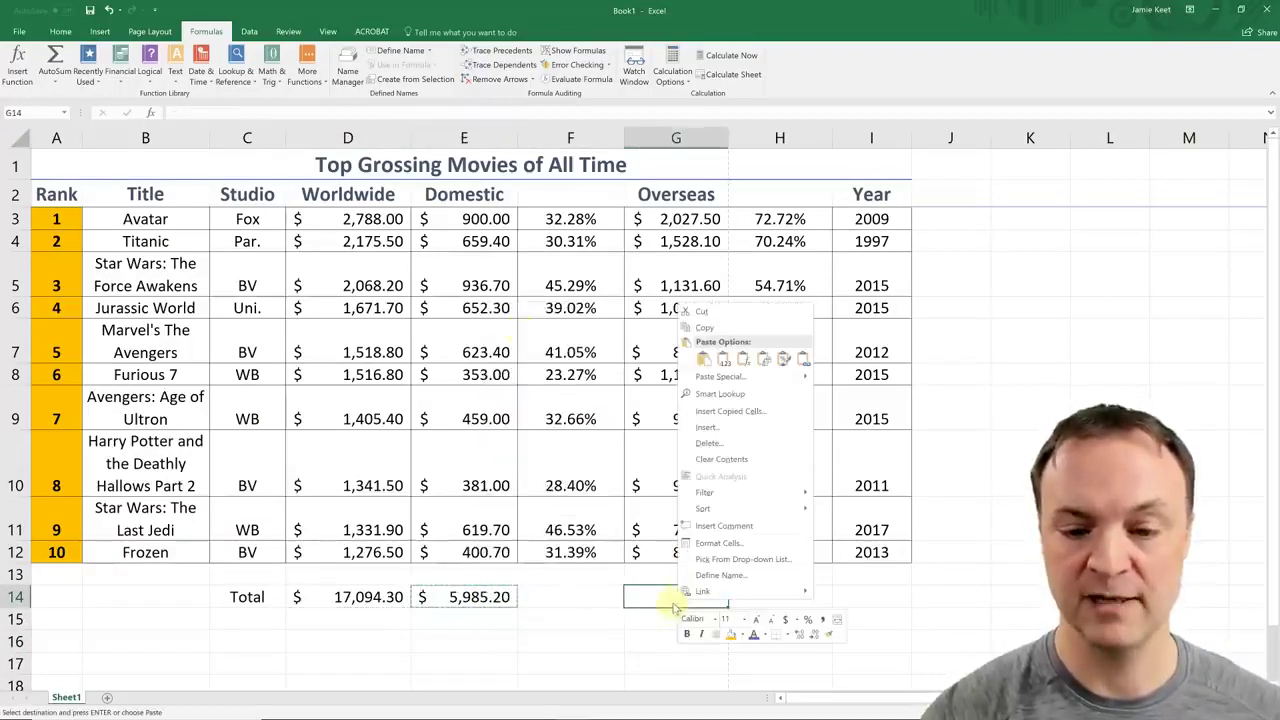
left_click(700, 358)
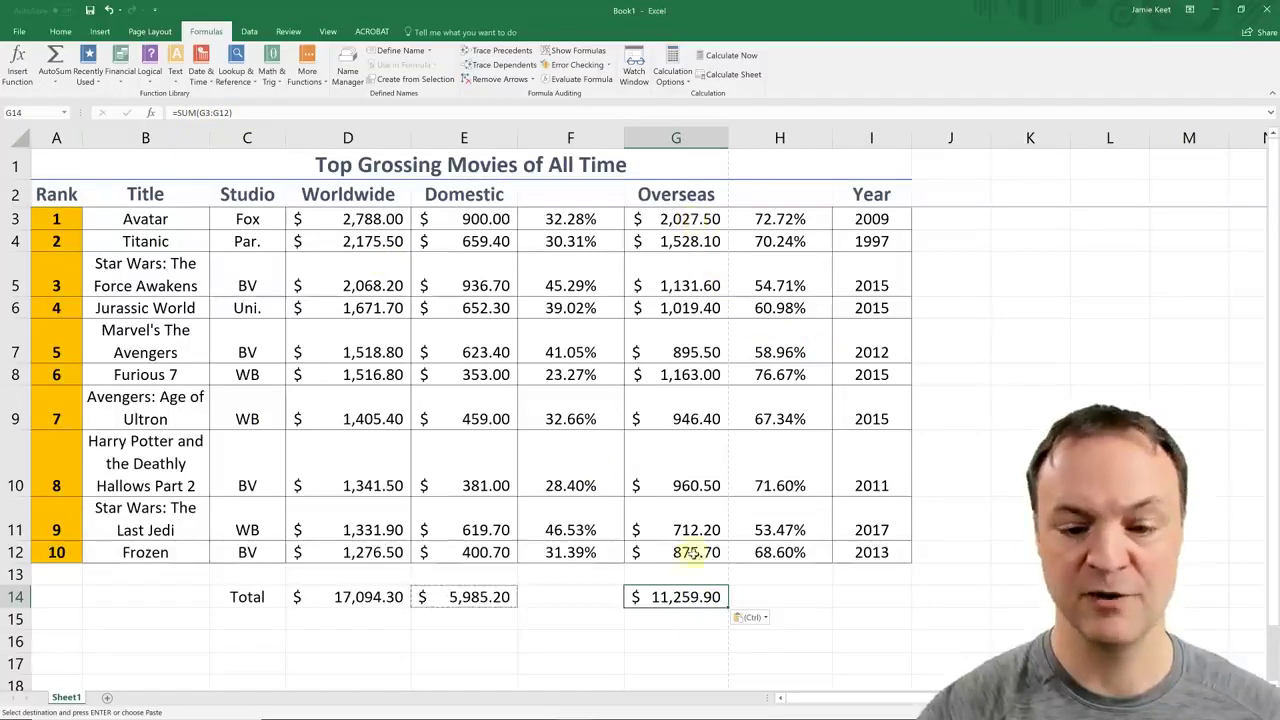
Step: Enter the label Average in cell C15, directly below the Total label
left_click(245, 622)
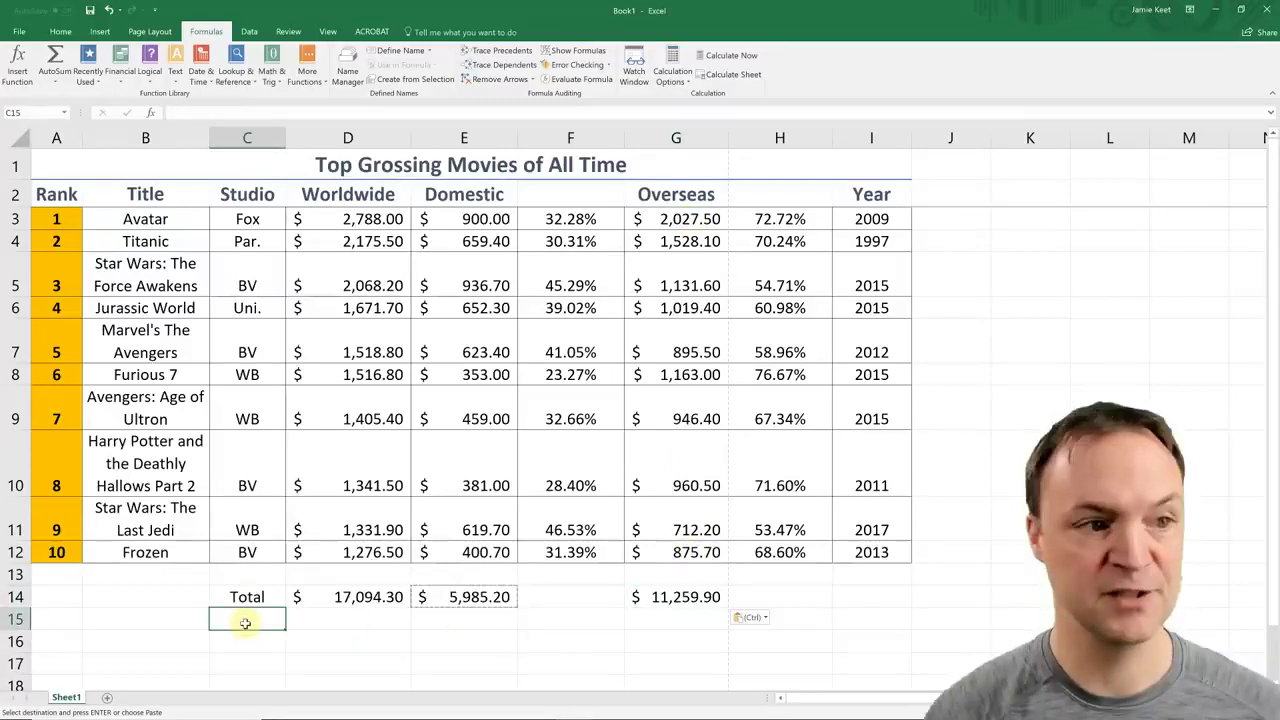
type("Average")
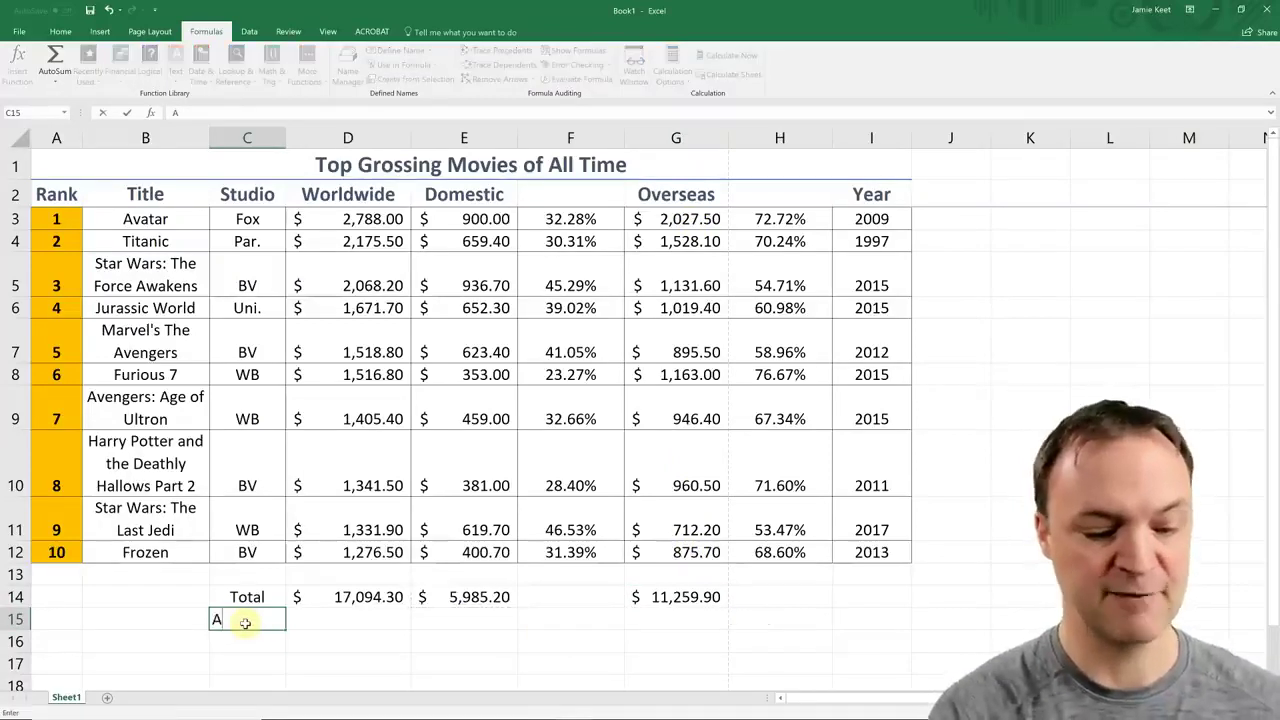
left_click(340, 622)
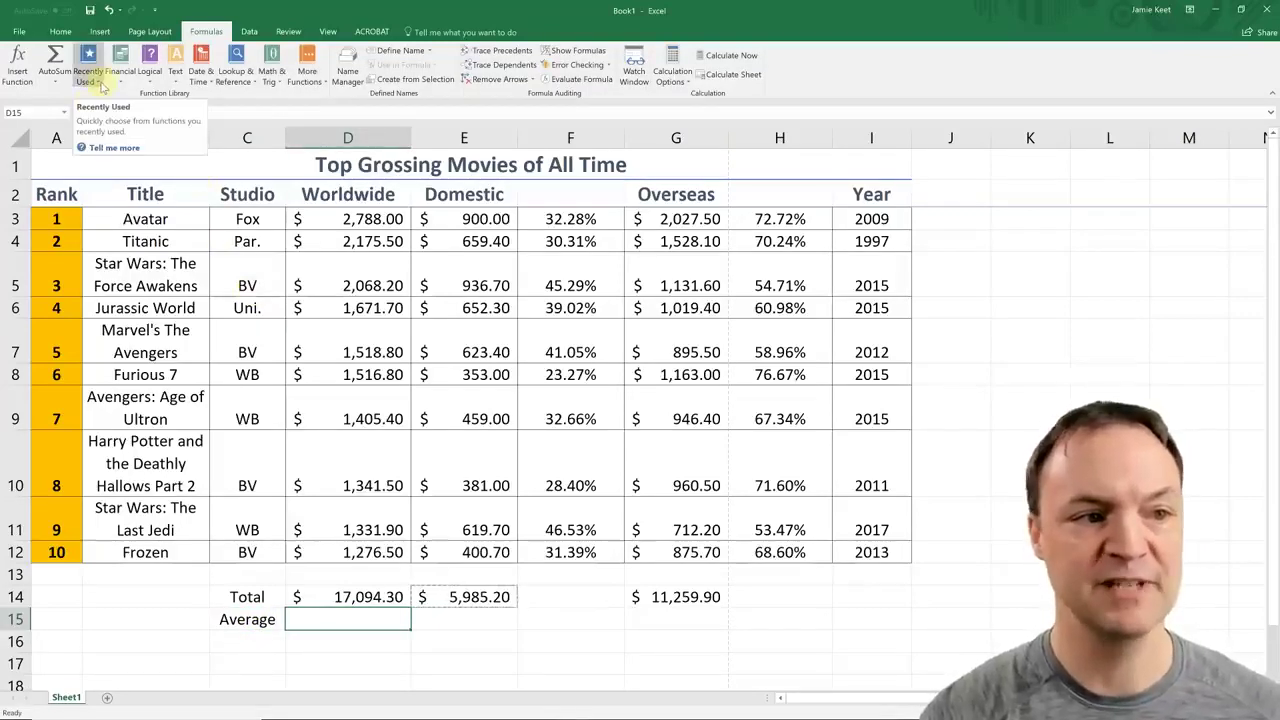
left_click(101, 85)
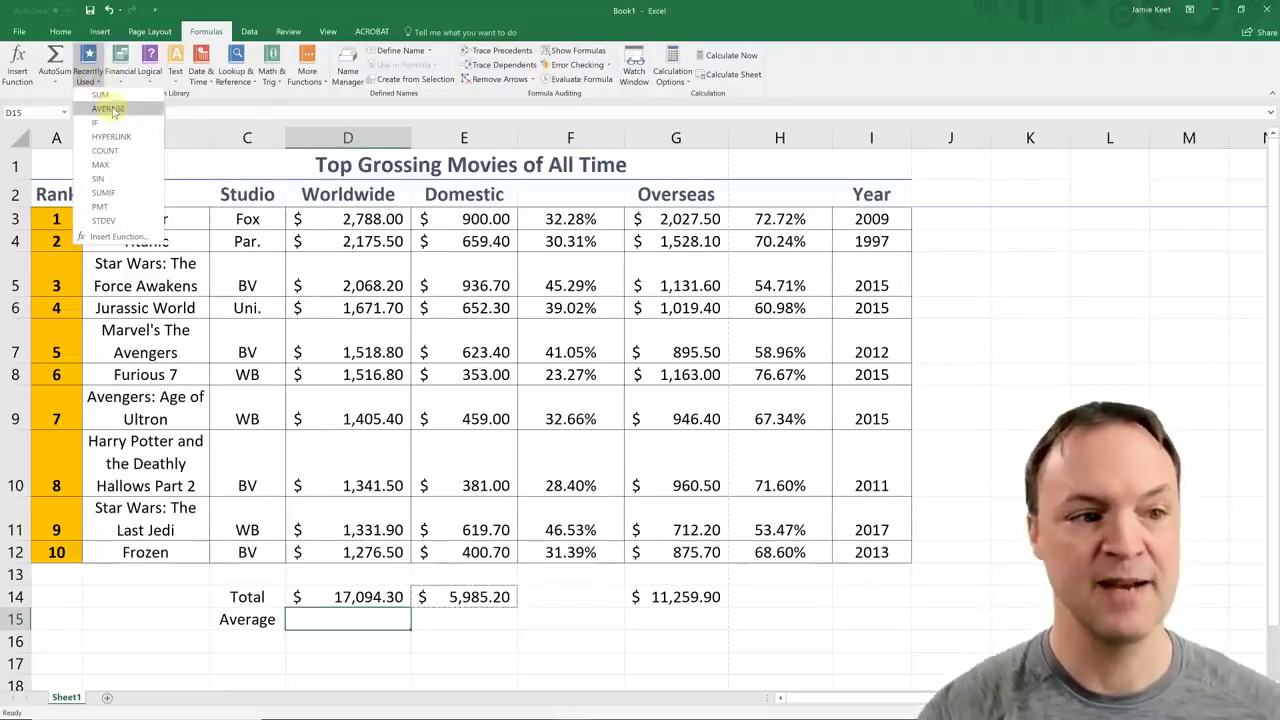
left_click(110, 110)
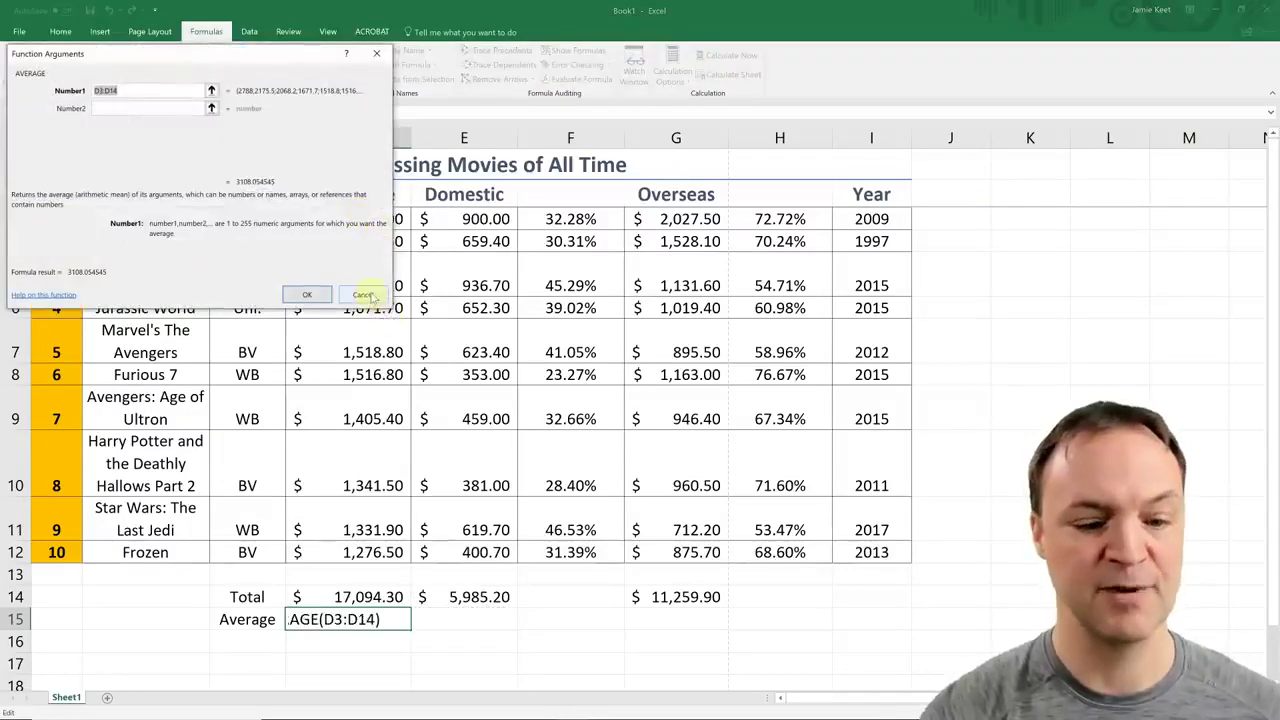
left_click(362, 295)
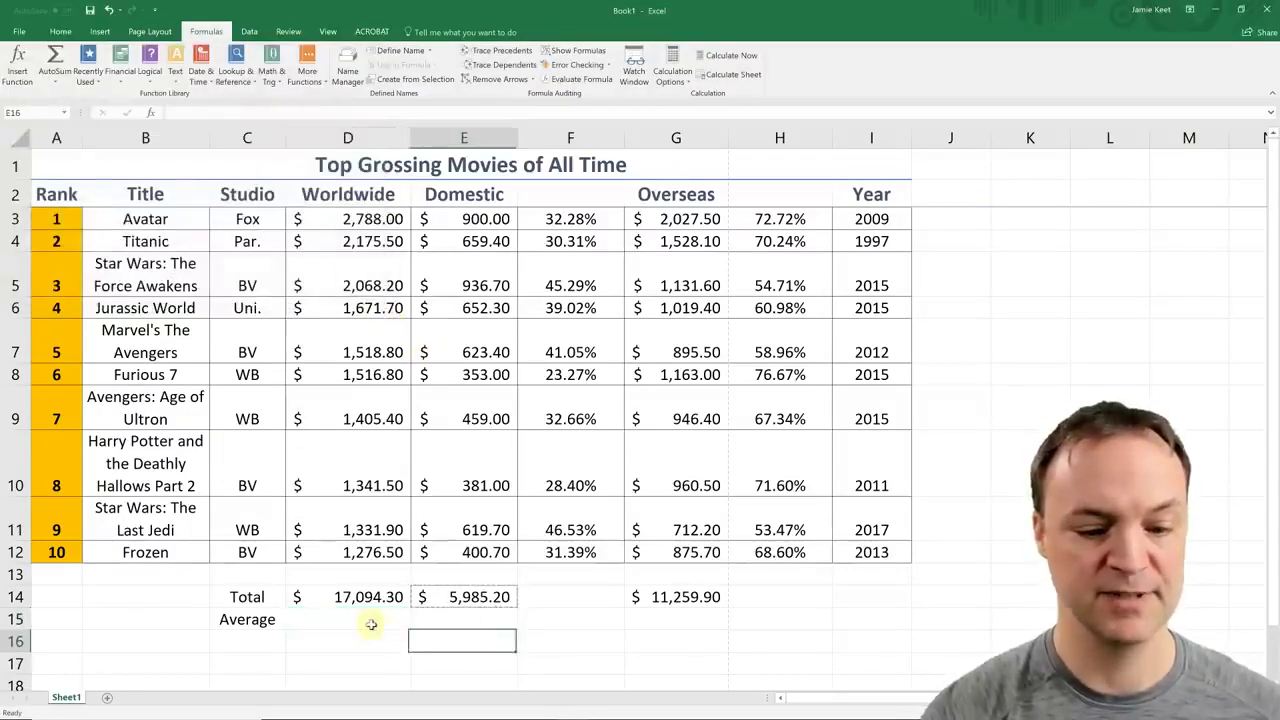
Step: Average the Worldwide values D3:D12 in cell D15 with the AVERAGE function and fill the formula across to G15
left_click(58, 81)
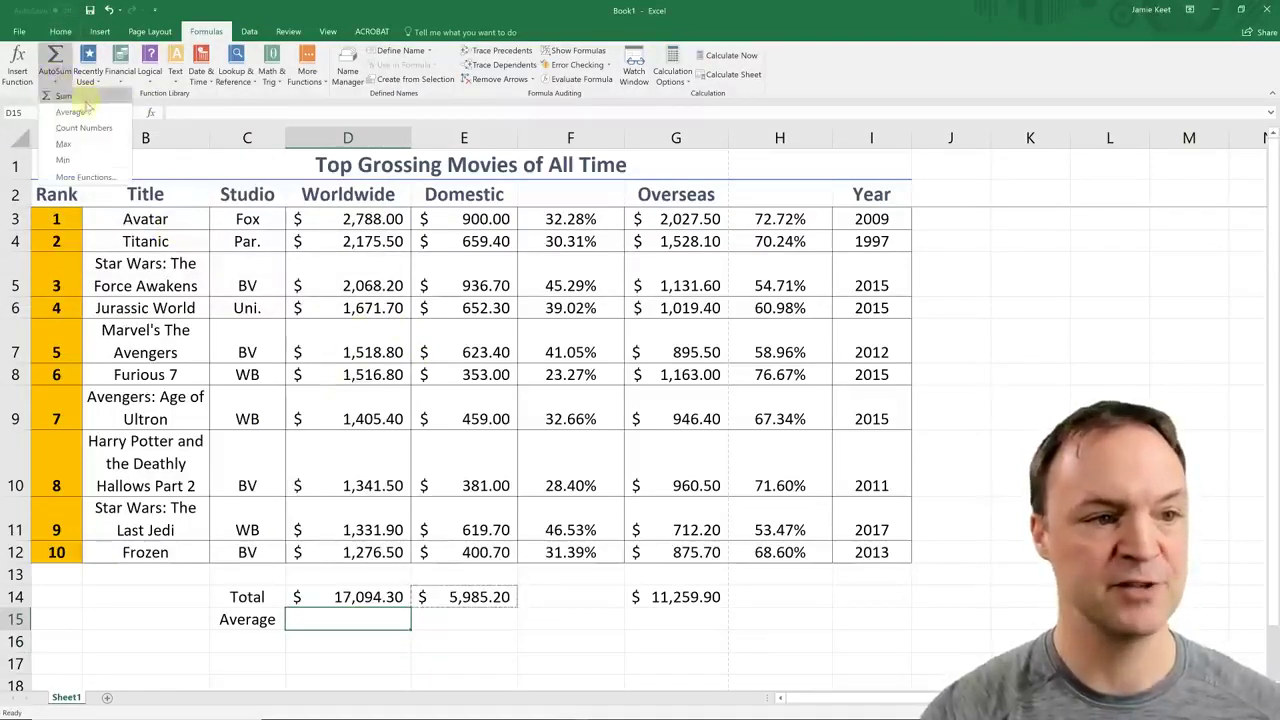
left_click(70, 112)
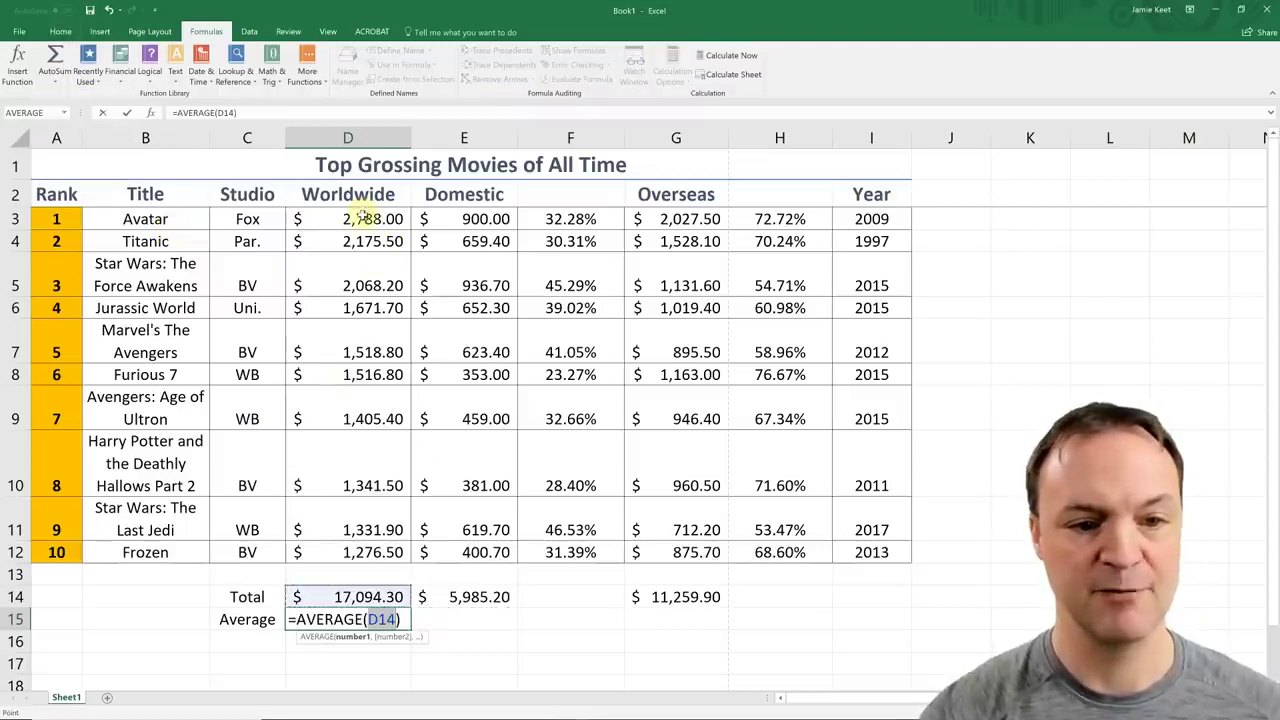
left_click_drag(365, 213, 383, 545)
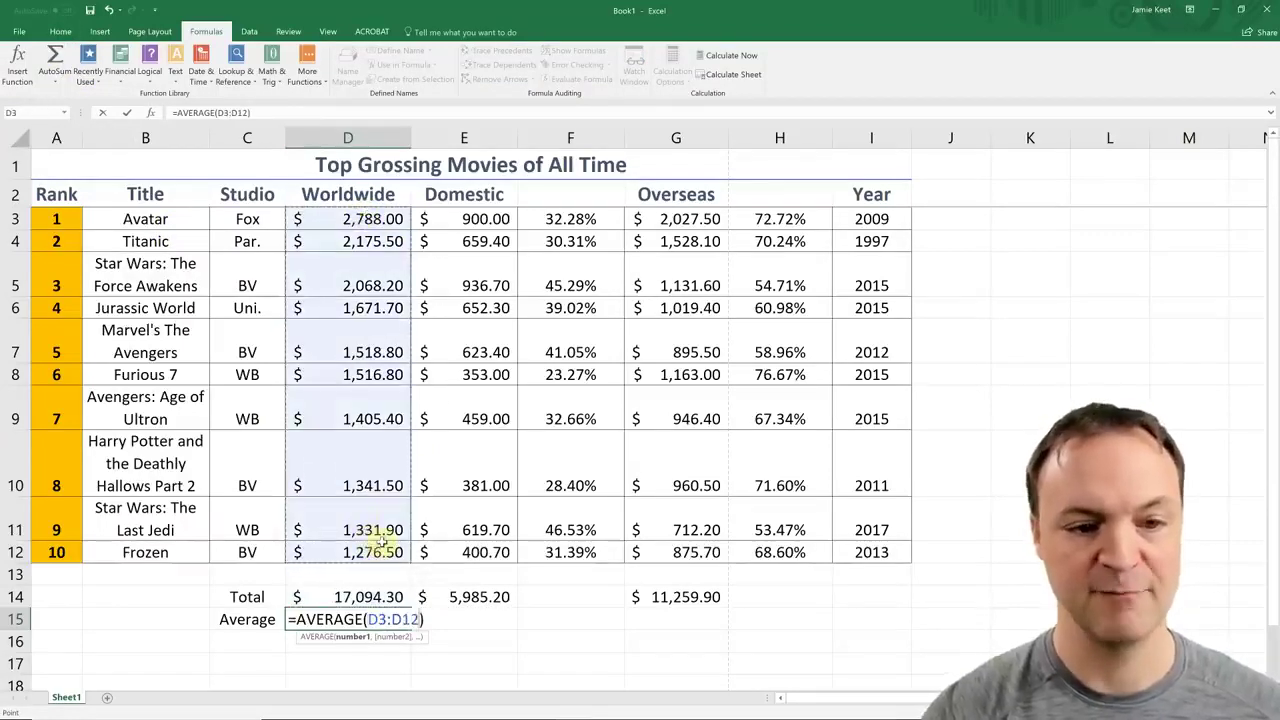
key("Return")
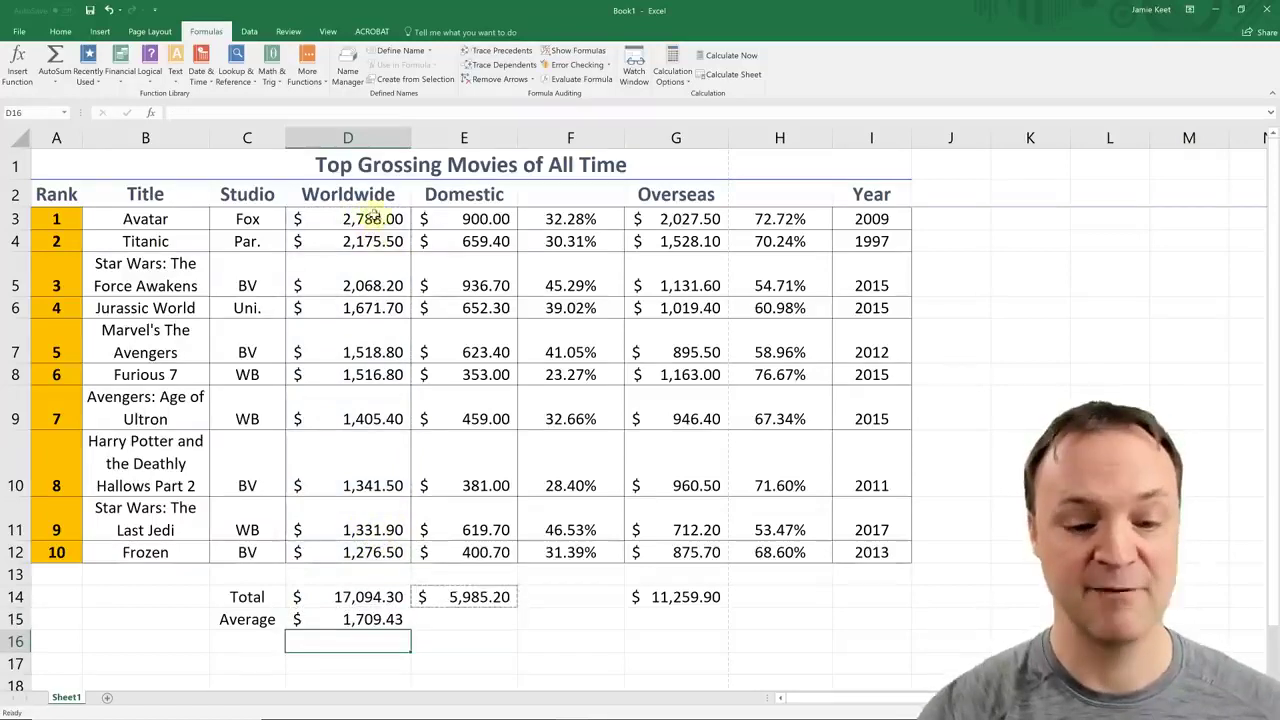
left_click(390, 620)
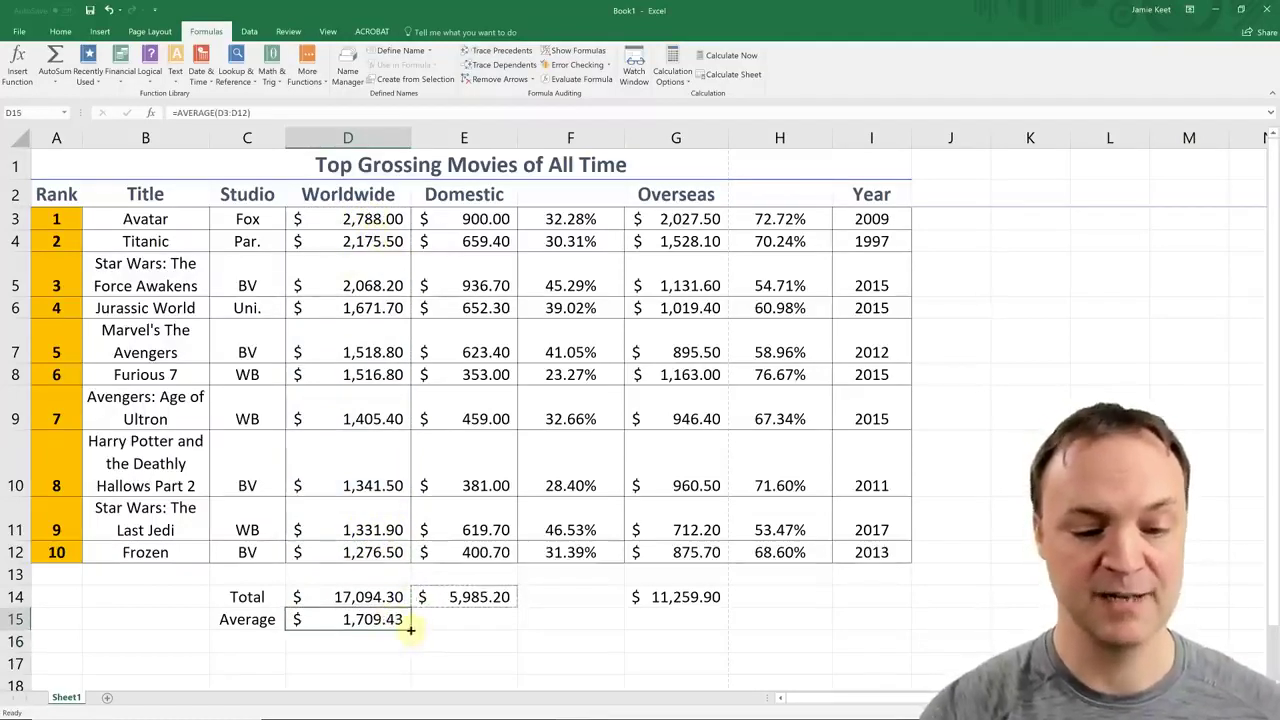
left_click_drag(410, 630, 697, 631)
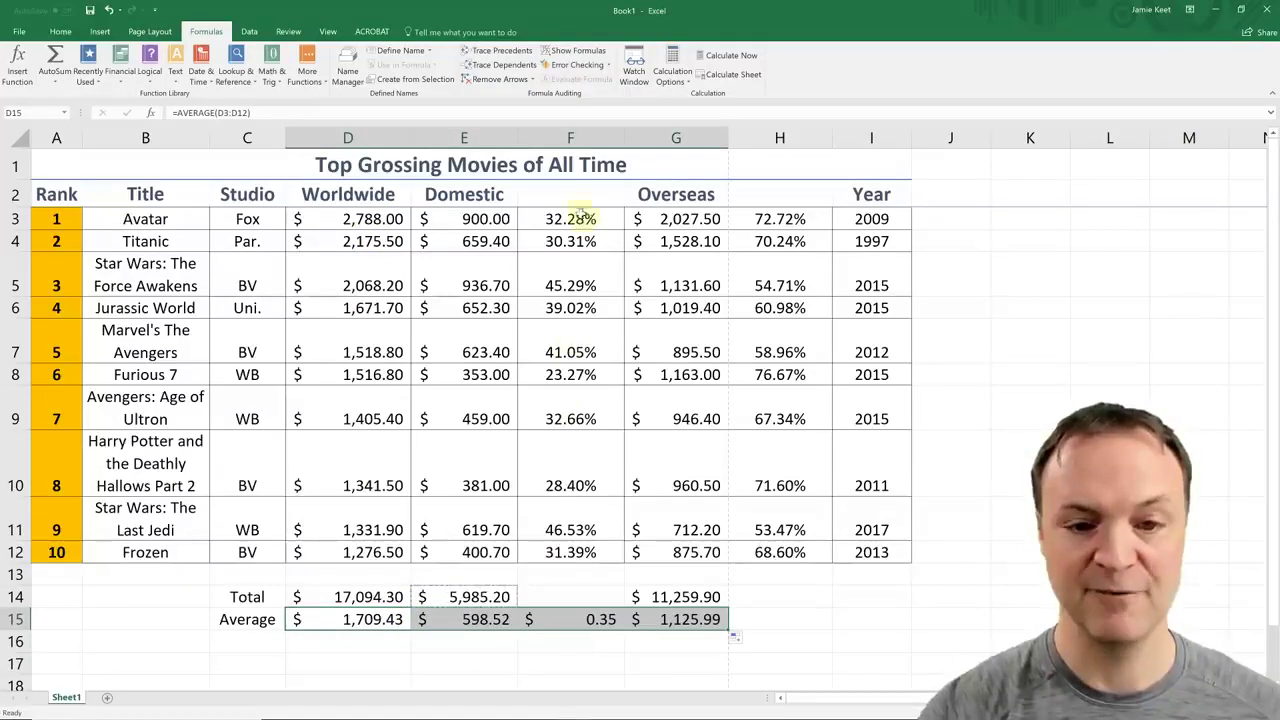
Step: Format the average in cell F15 as a percentage
left_click(564, 620)
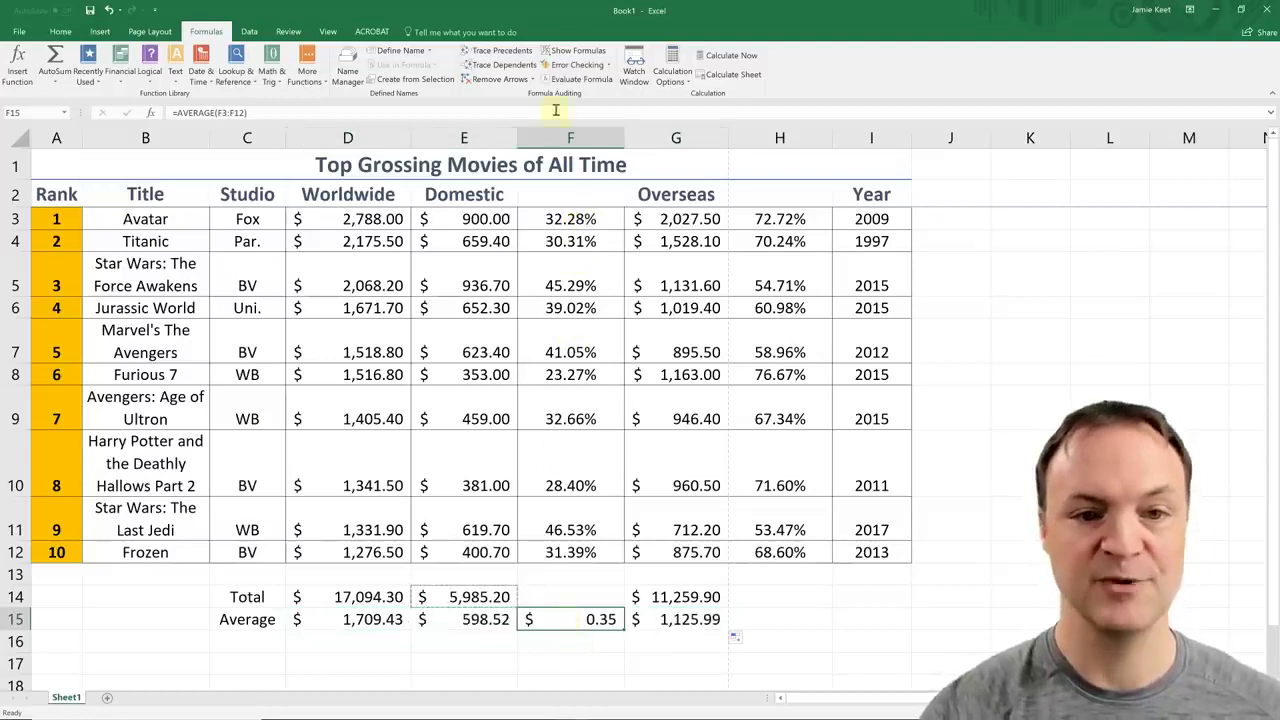
left_click(60, 31)
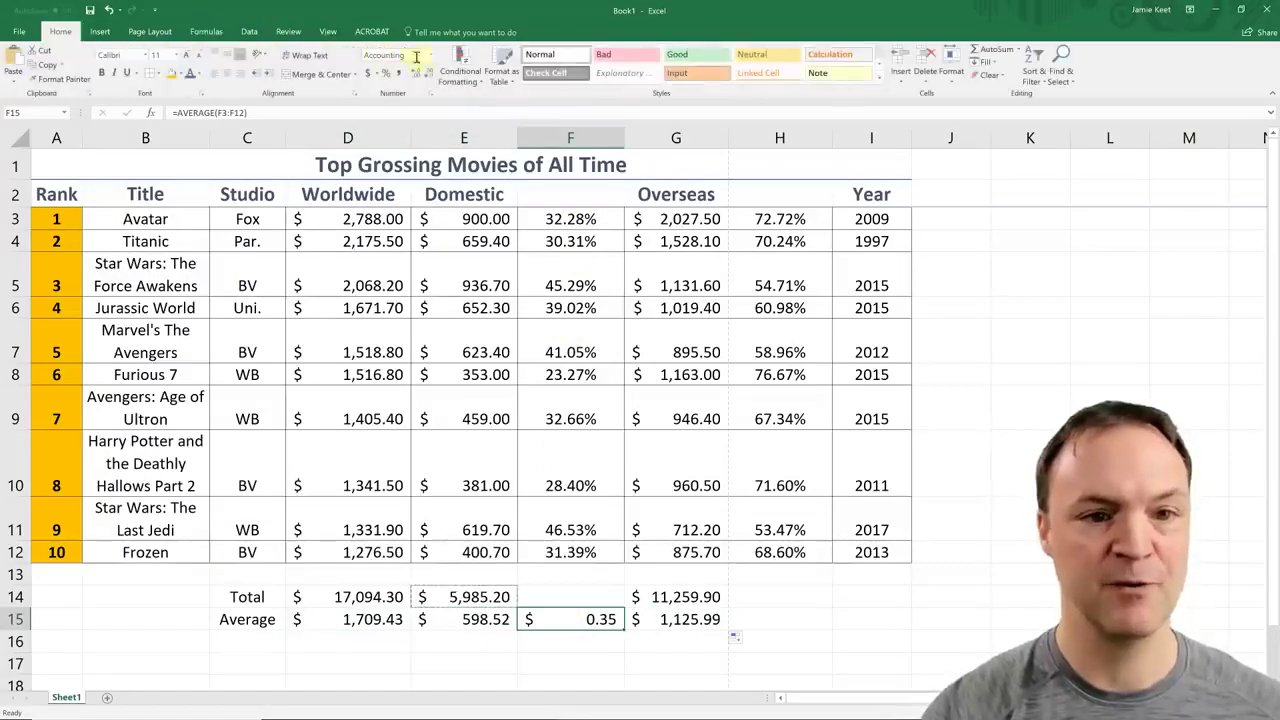
left_click(369, 73)
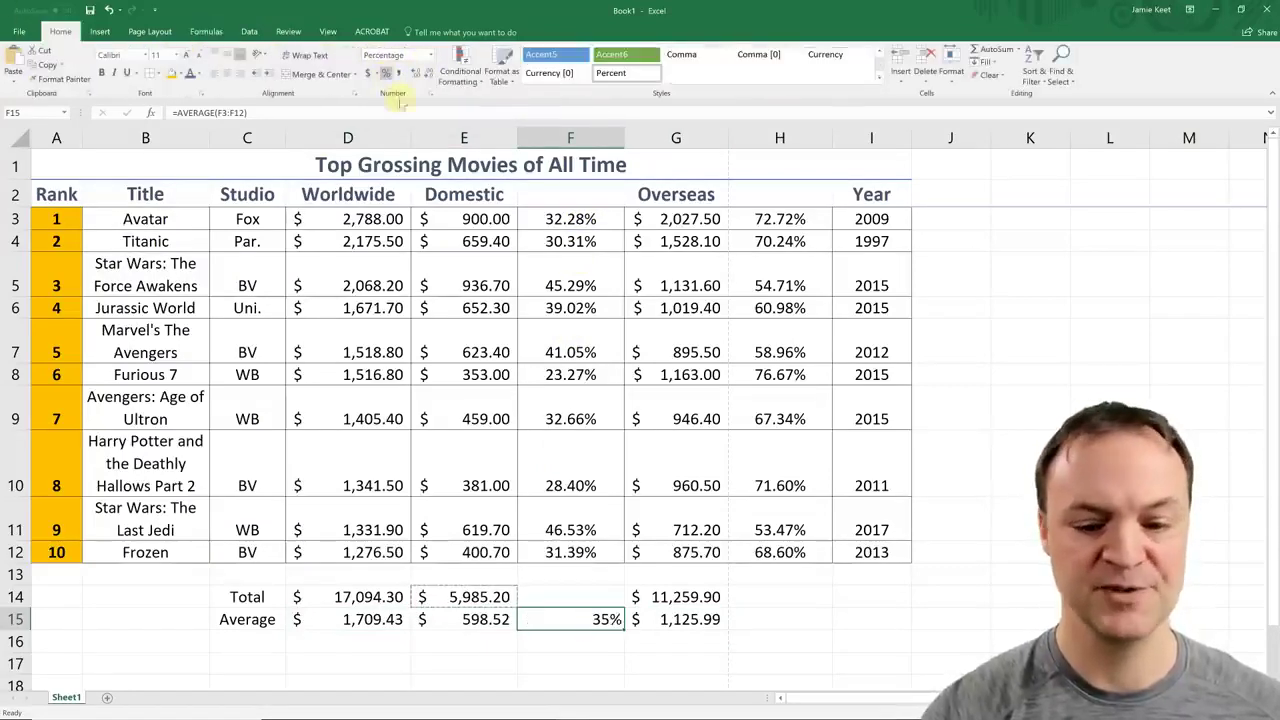
left_click(546, 662)
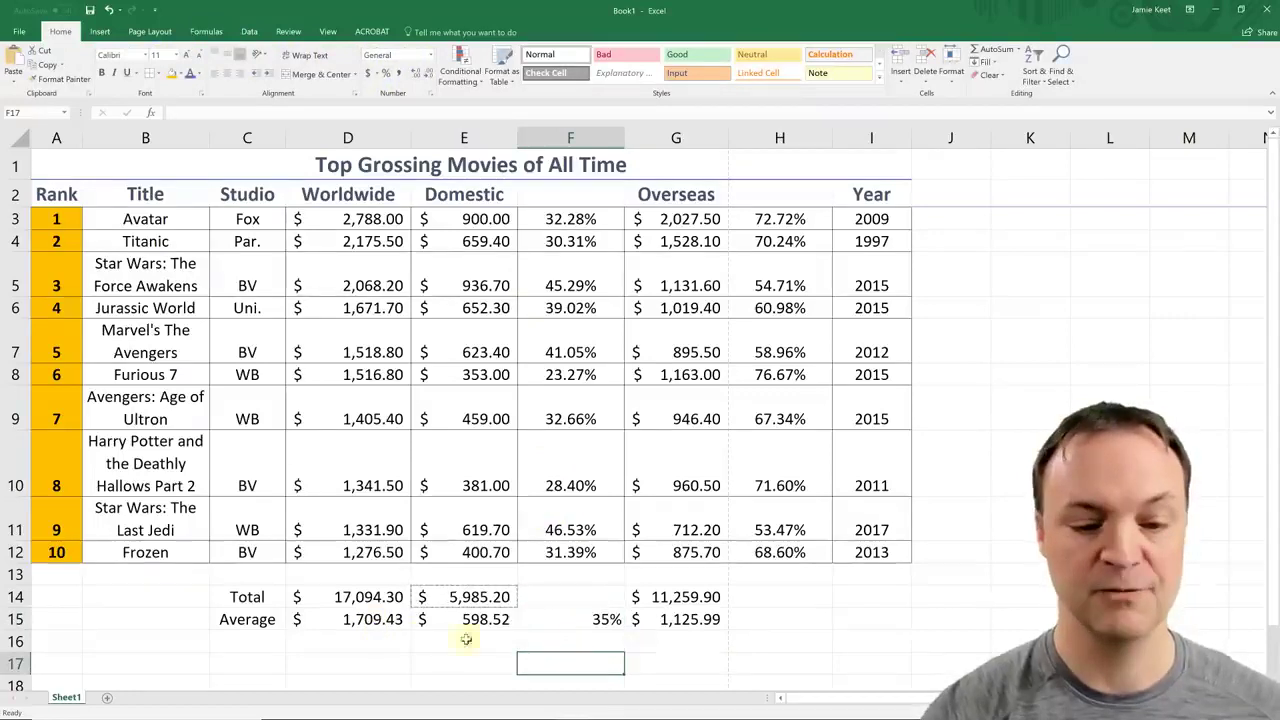
Step: Try a Worldwide value of 5000 for Avatar in cell D3 to test the formulas, and undo the change
left_click(371, 641)
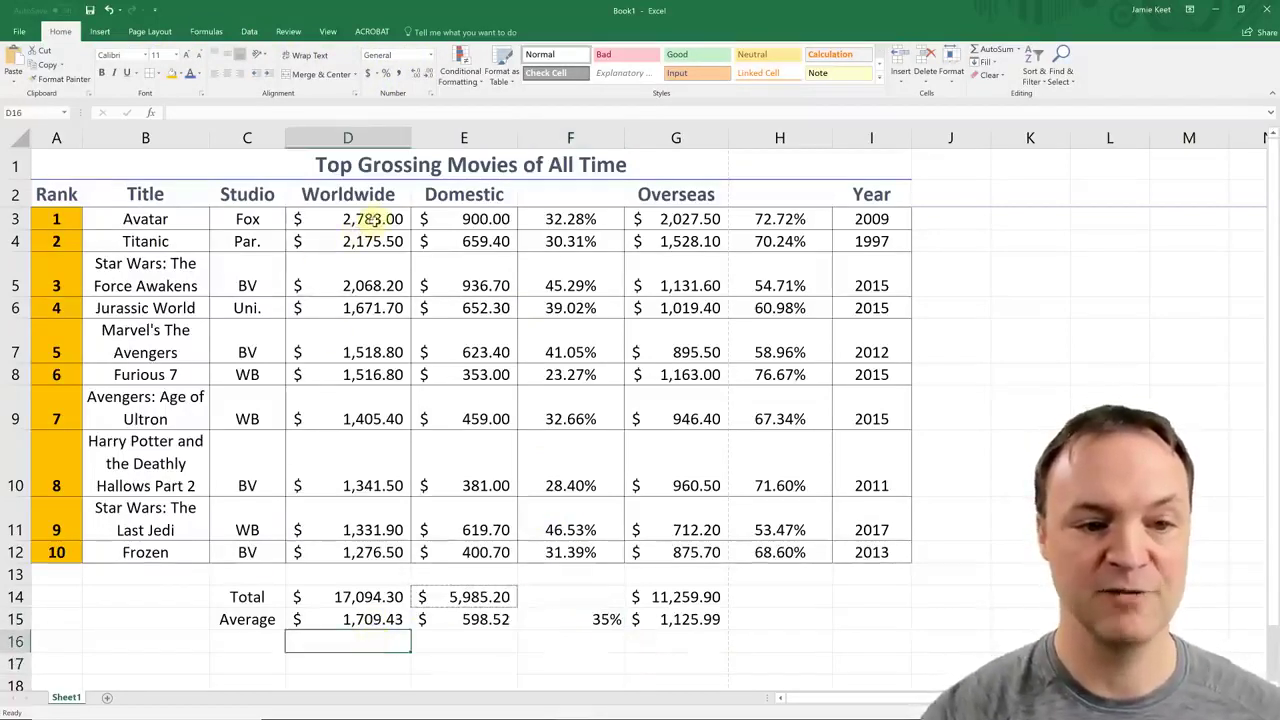
double_click(371, 219)
left_click_drag(376, 221, 280, 205)
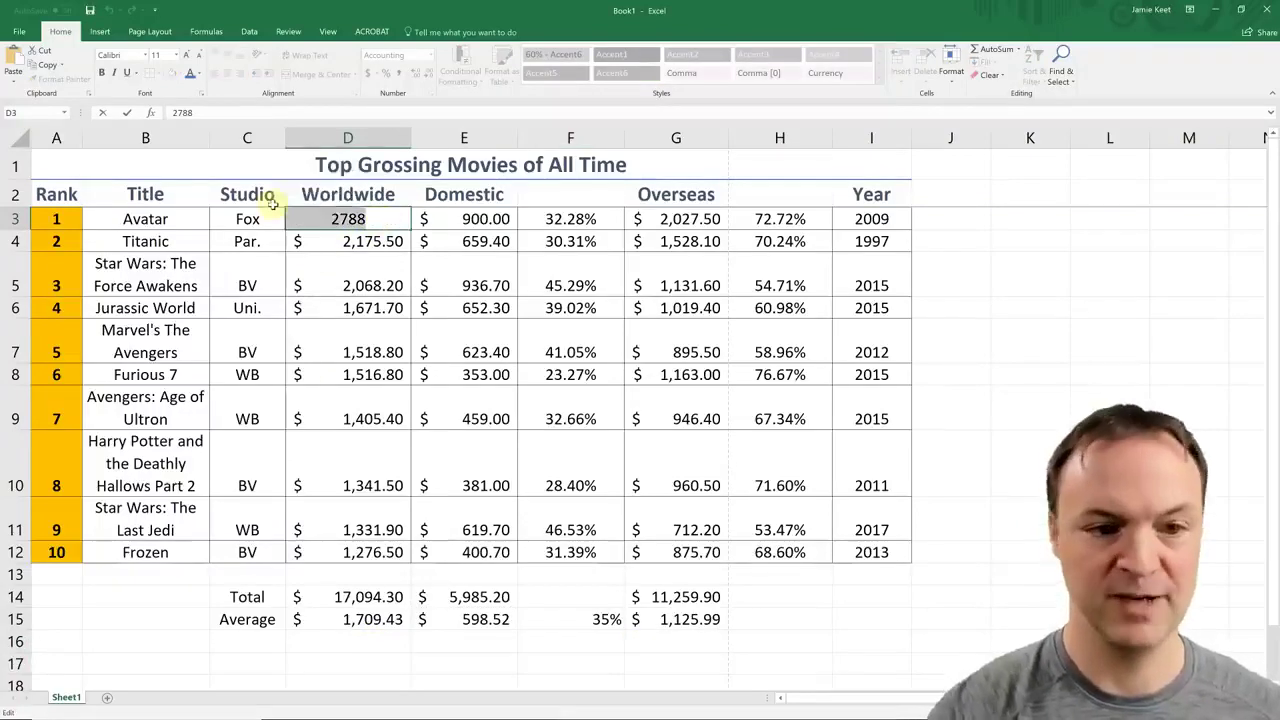
type("5000")
key("Return")
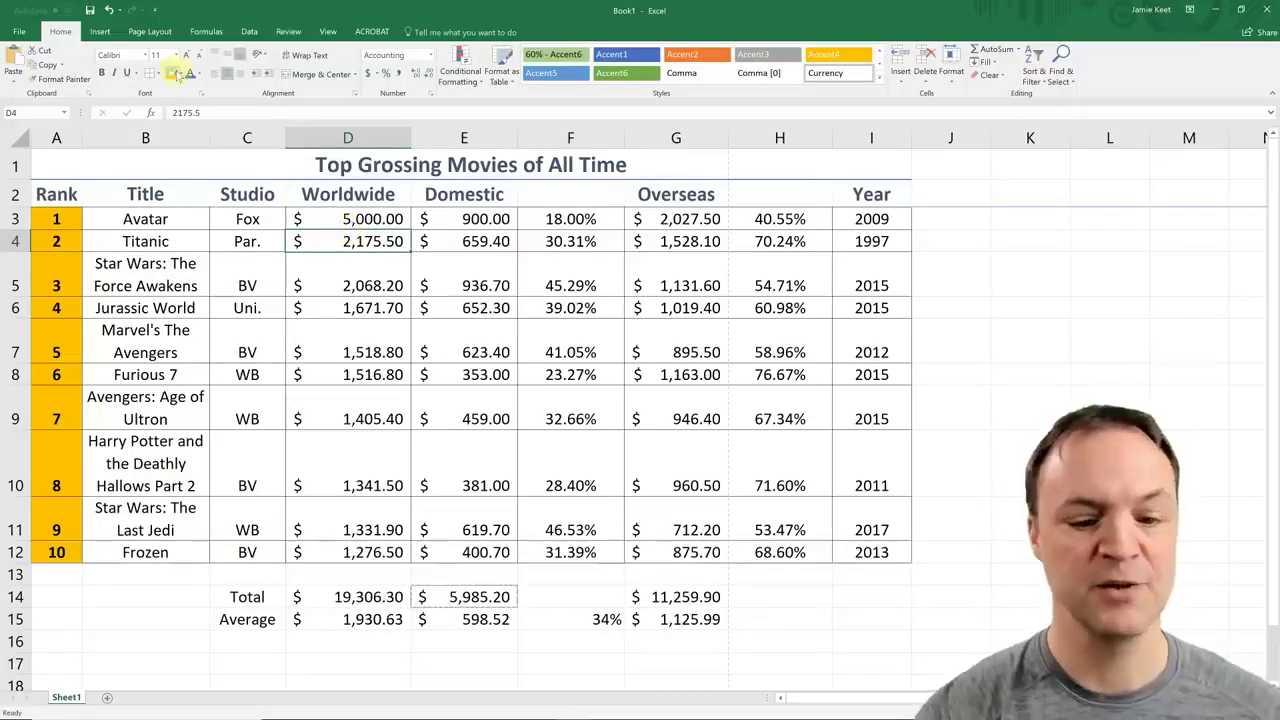
left_click(107, 10)
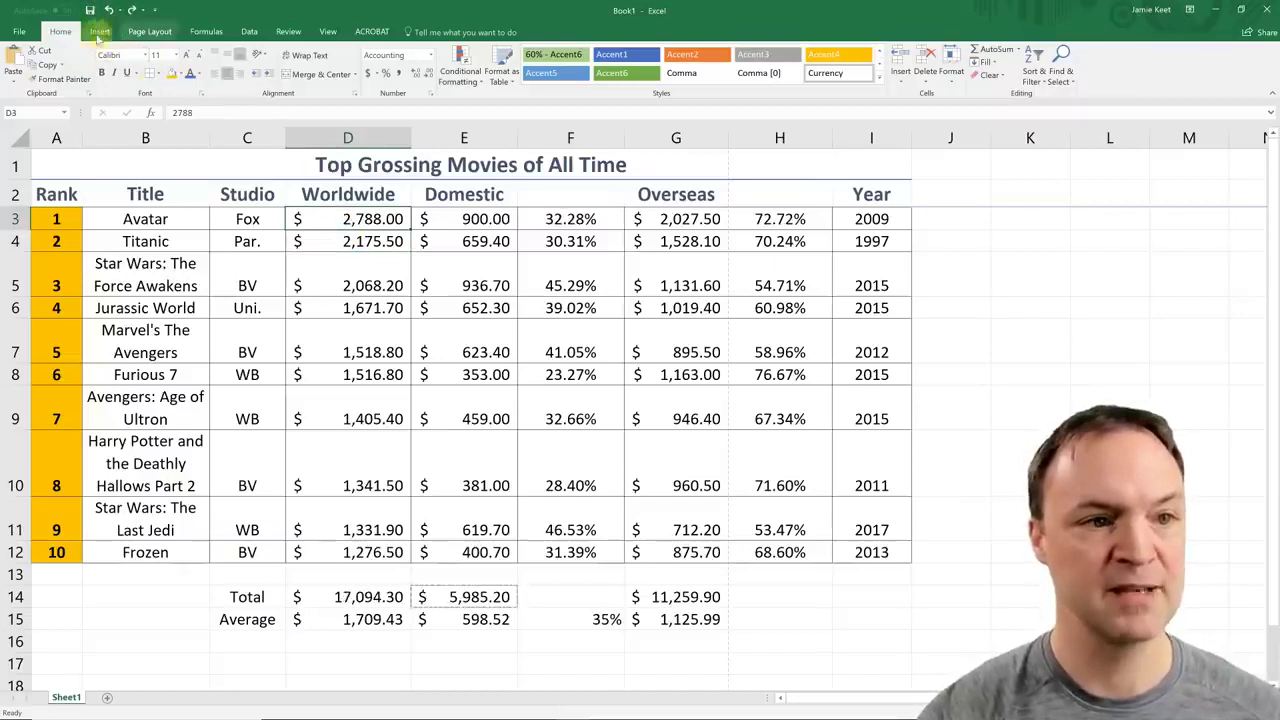
Step: Look through the function library's recently used, financial, logical, text, and date and time functions
left_click(149, 31)
left_click(206, 31)
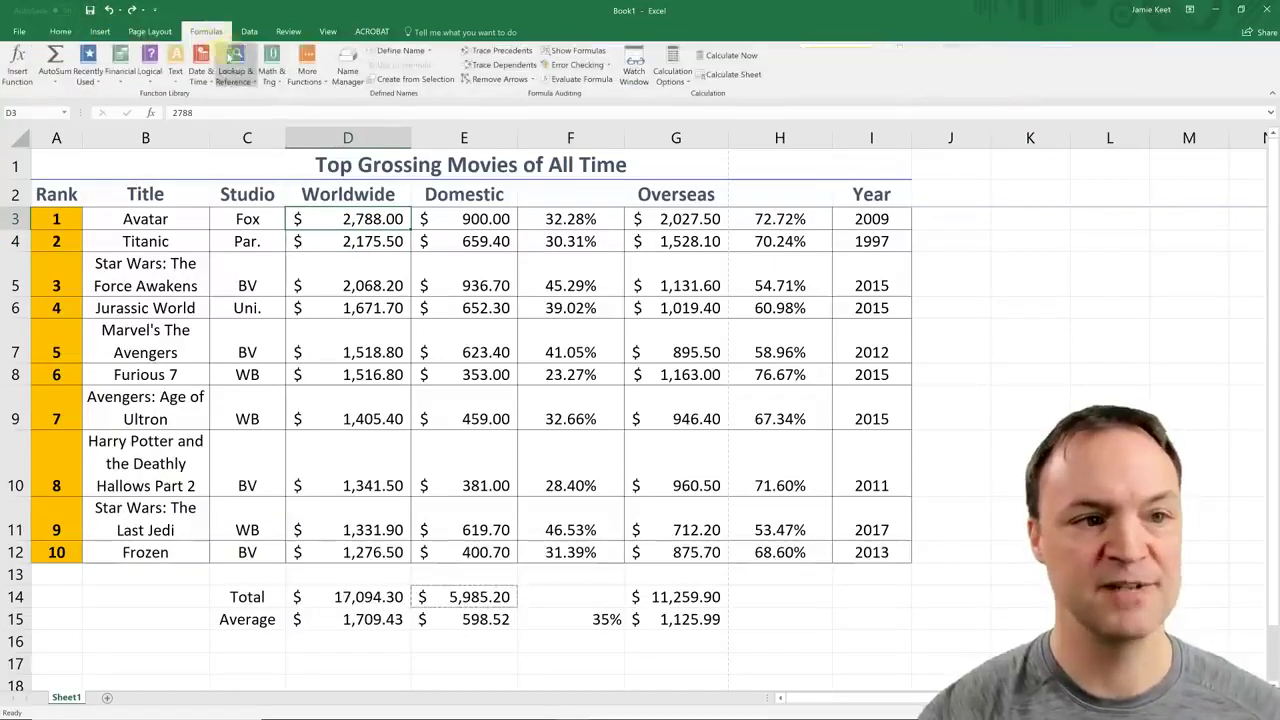
left_click(100, 80)
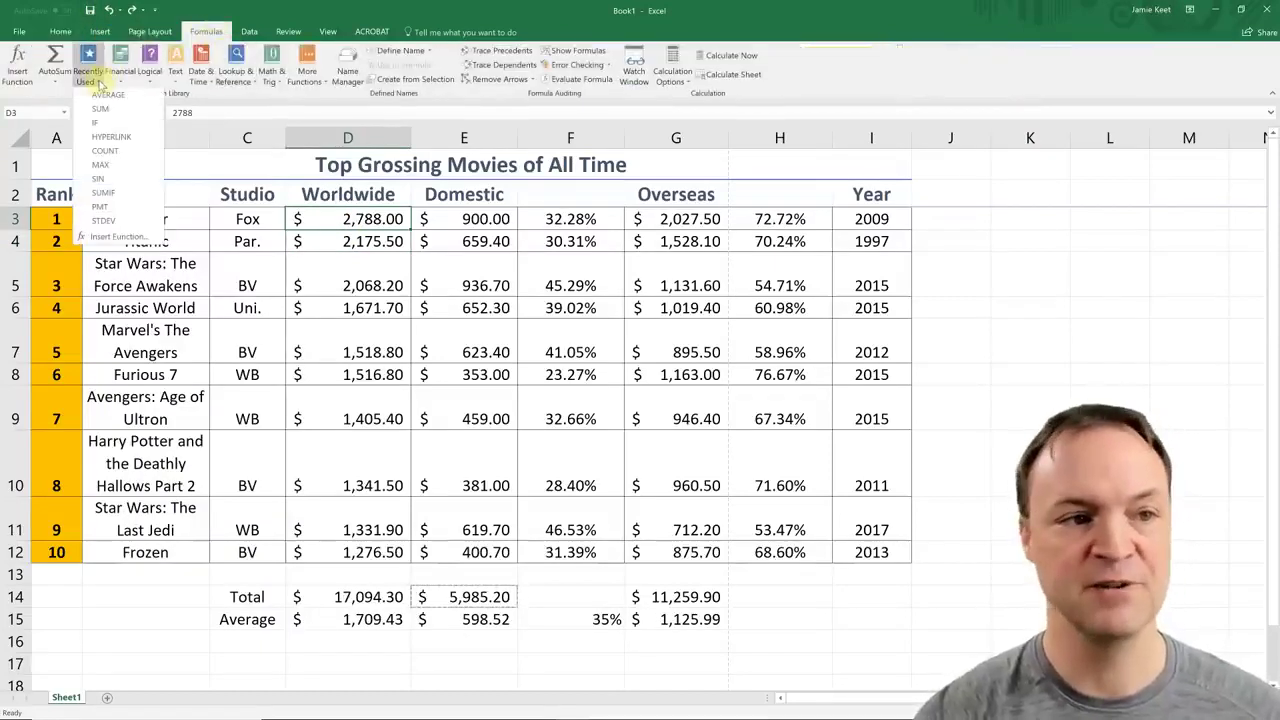
left_click(122, 84)
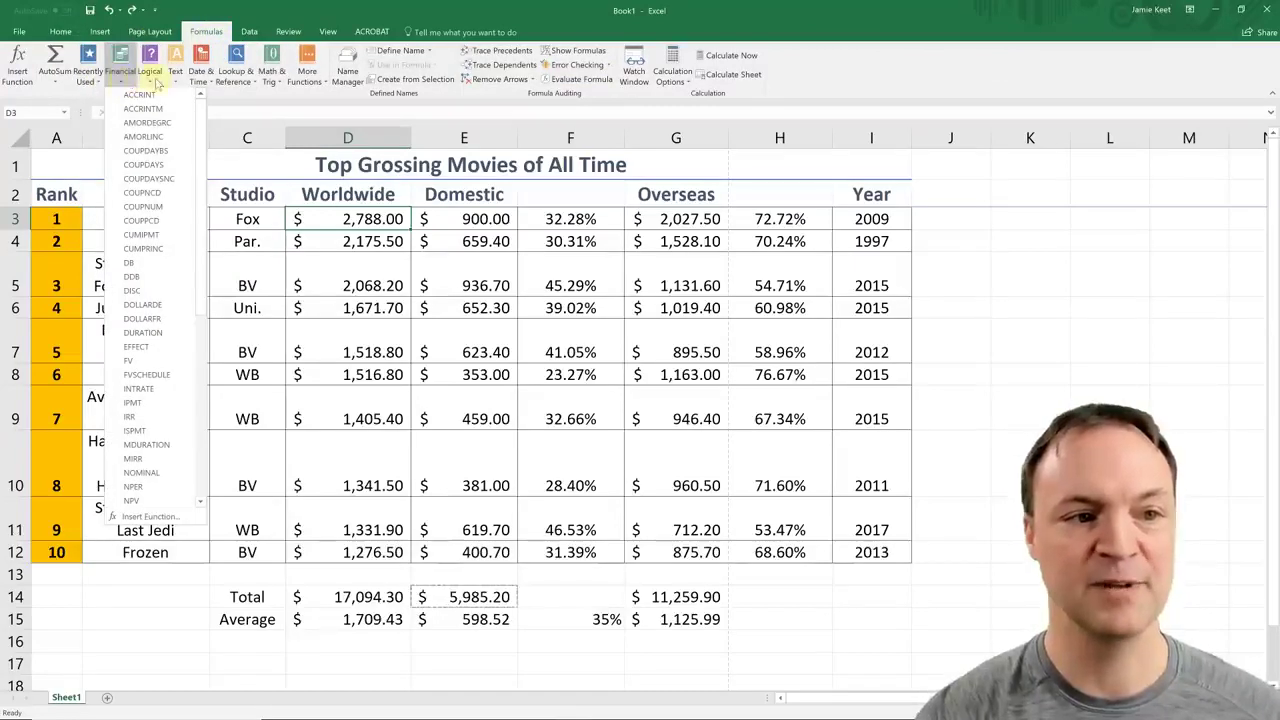
left_click(150, 80)
left_click(175, 82)
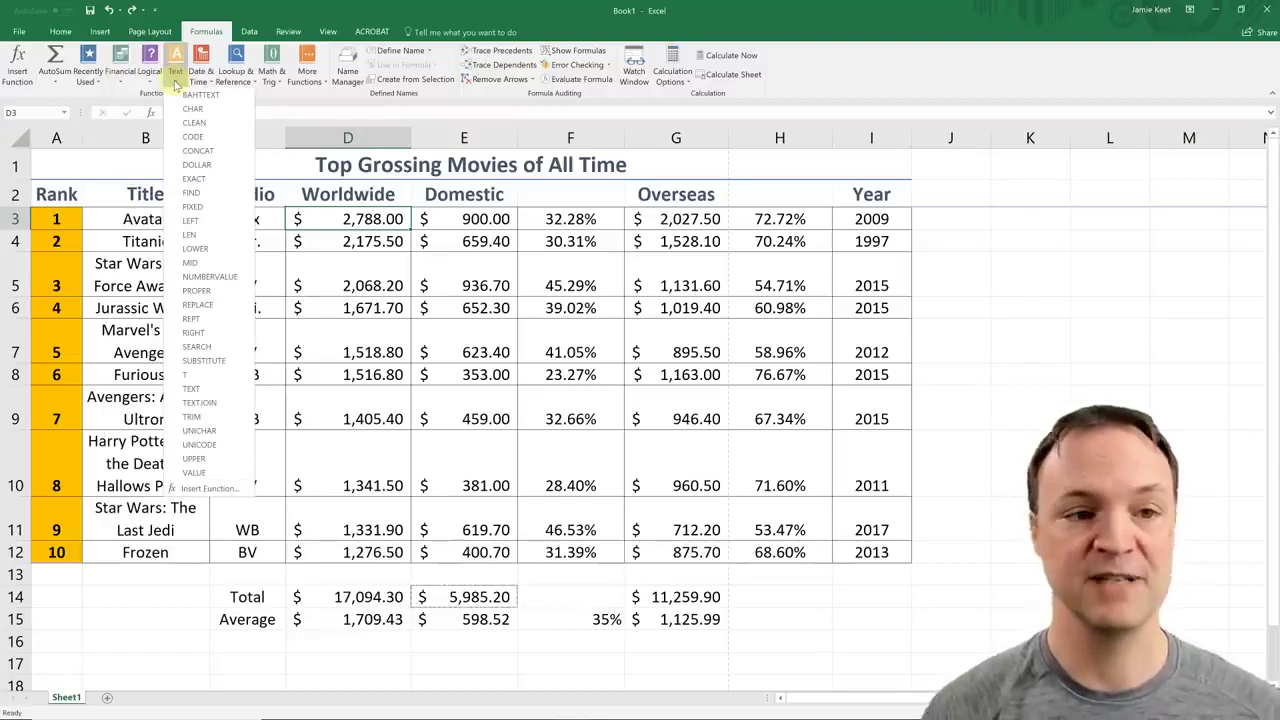
left_click(205, 86)
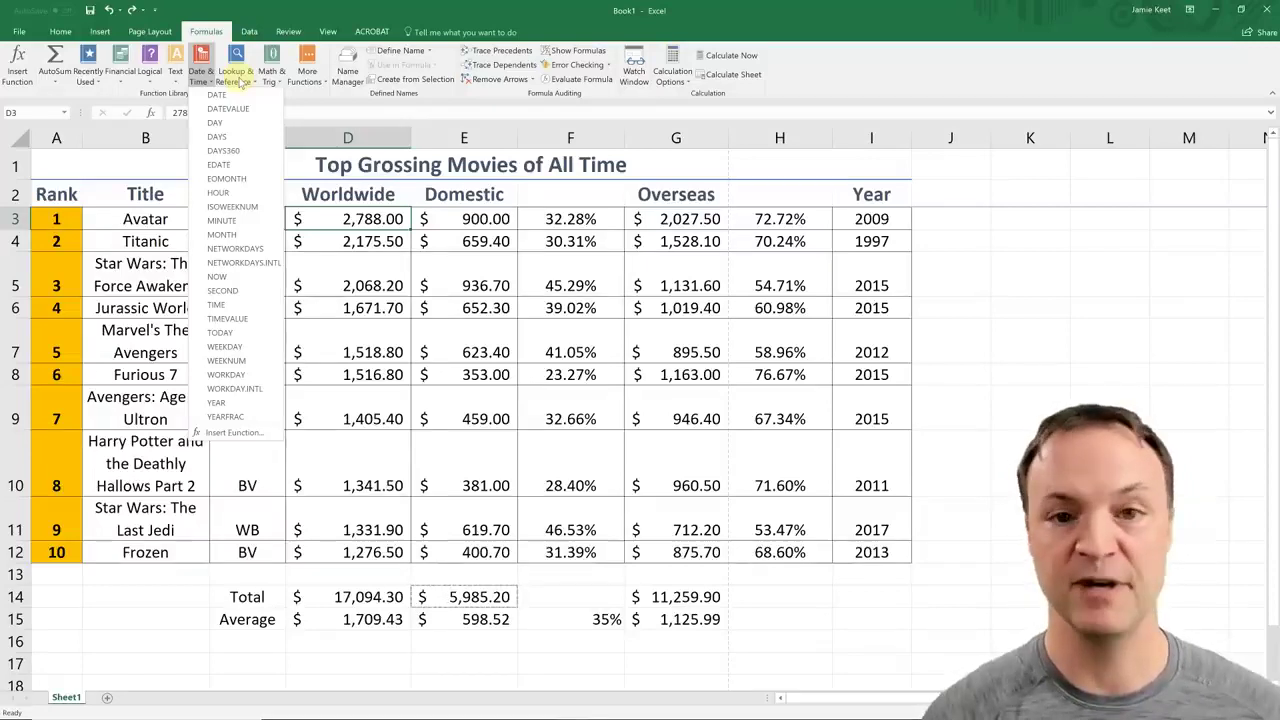
left_click(111, 127)
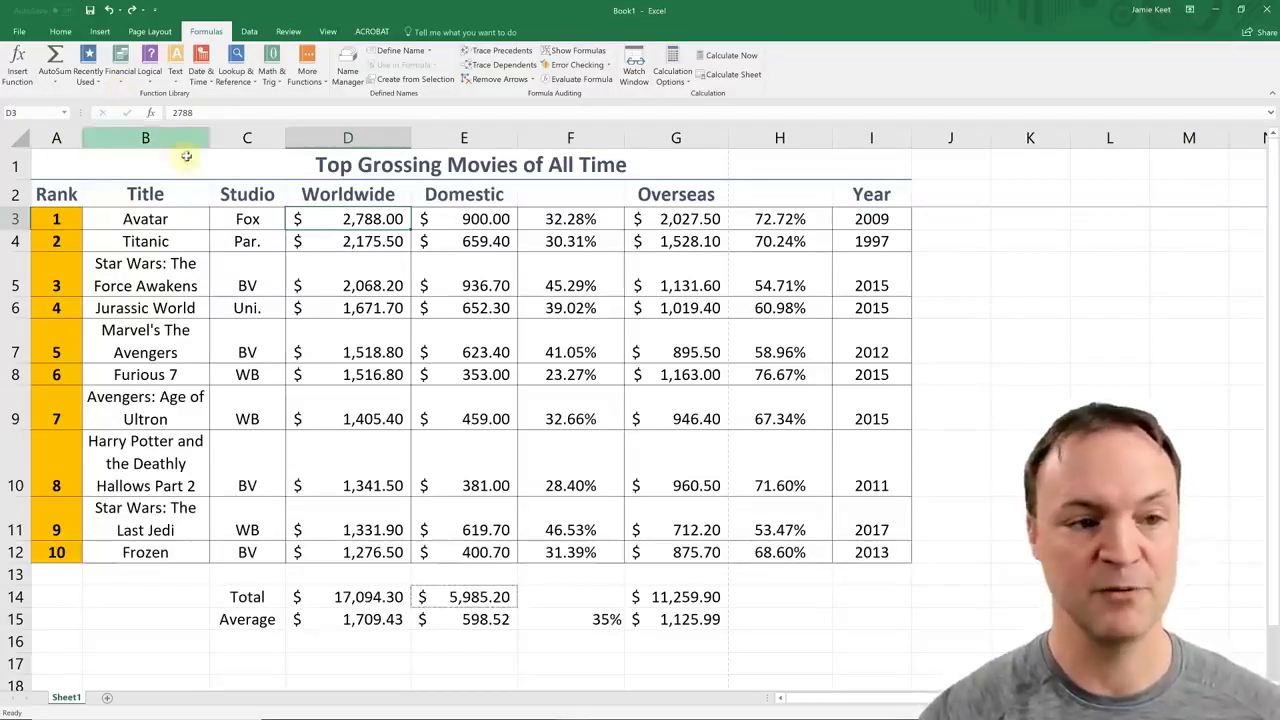
left_click(959, 461)
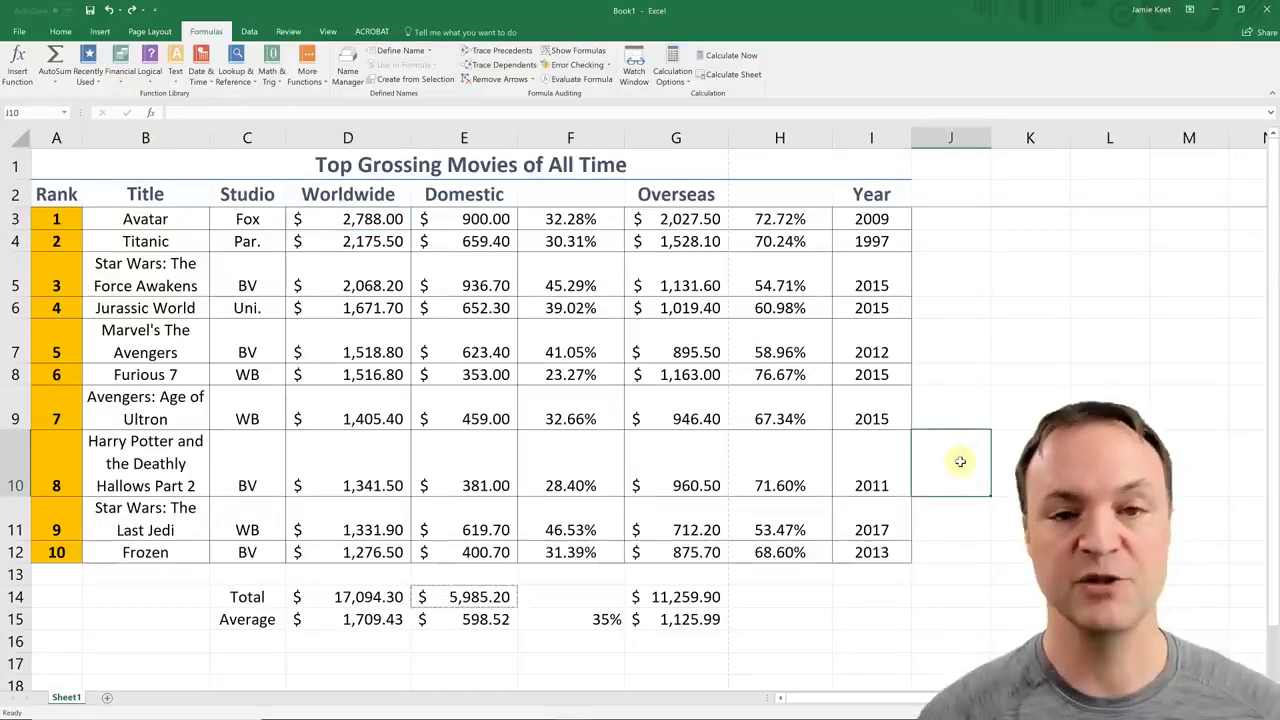
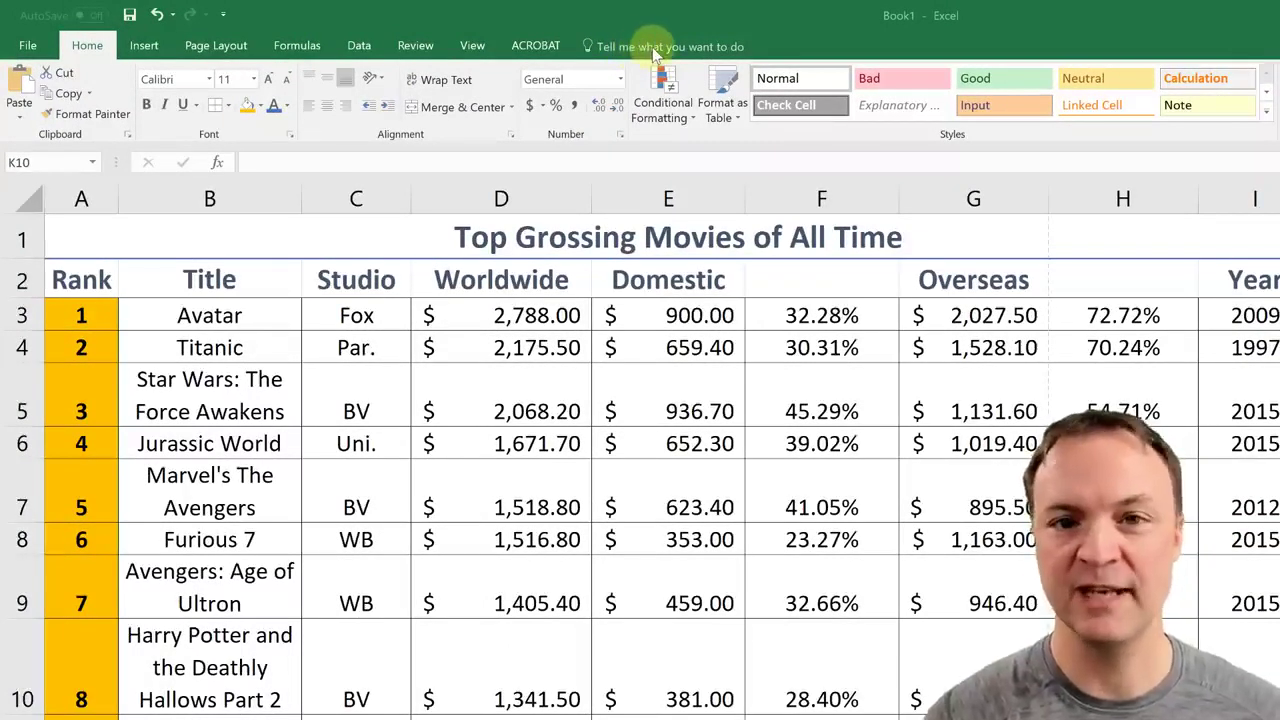
Step: Search the available commands for "char" and clear the search text
left_click(656, 45)
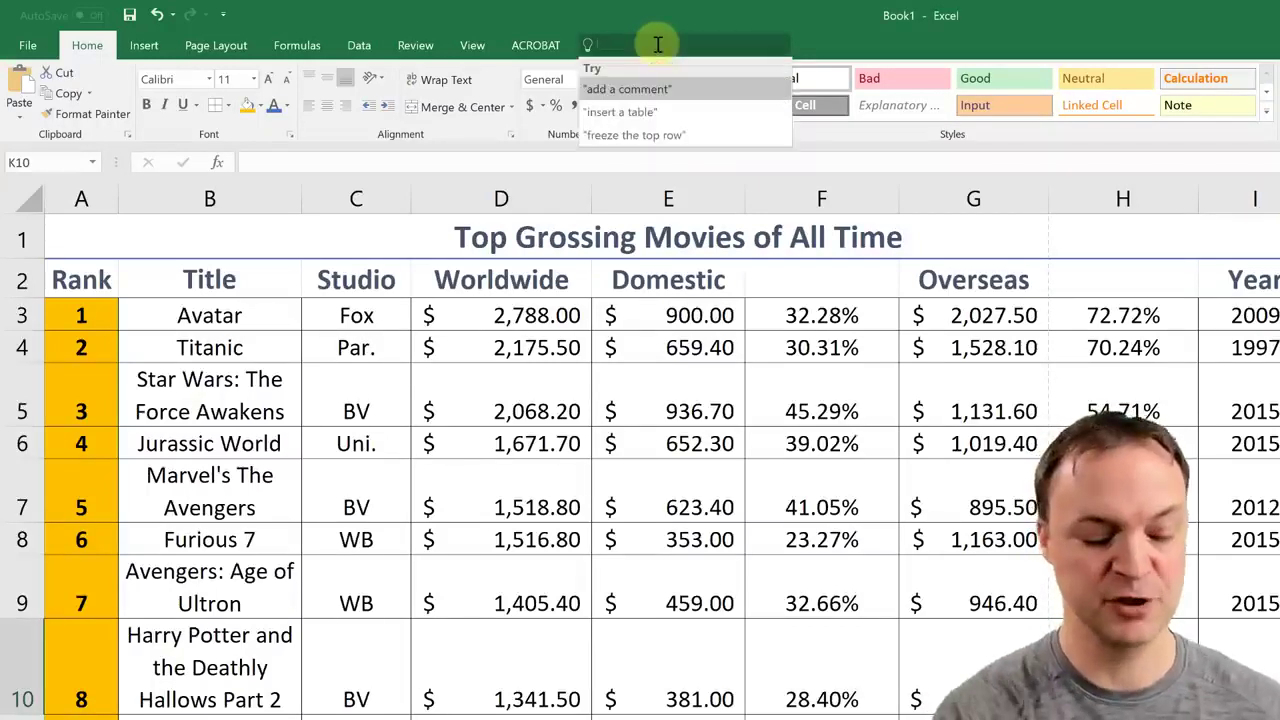
type("char")
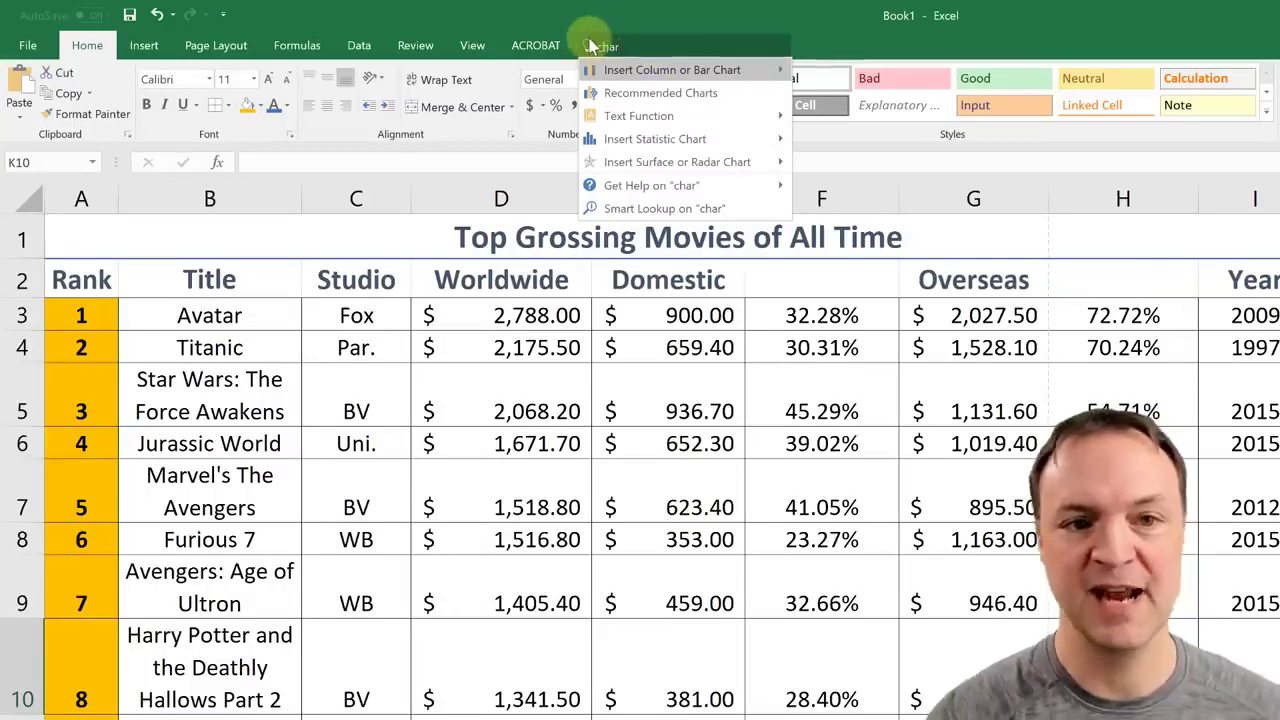
key("BackSpace")
key("BackSpace")
key("BackSpace")
key("BackSpace")
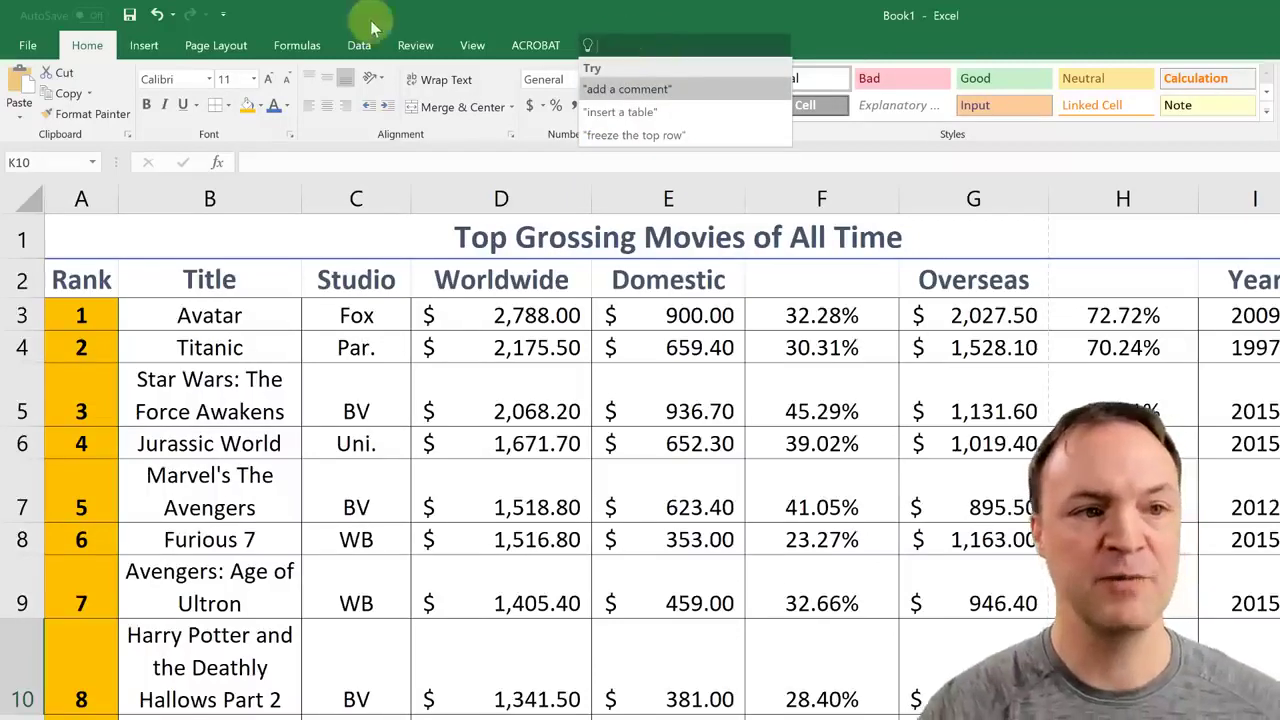
Step: Open the recommended charts for the movie titles in B3:B12 together with the Worldwide values in D3:D12
left_click(144, 46)
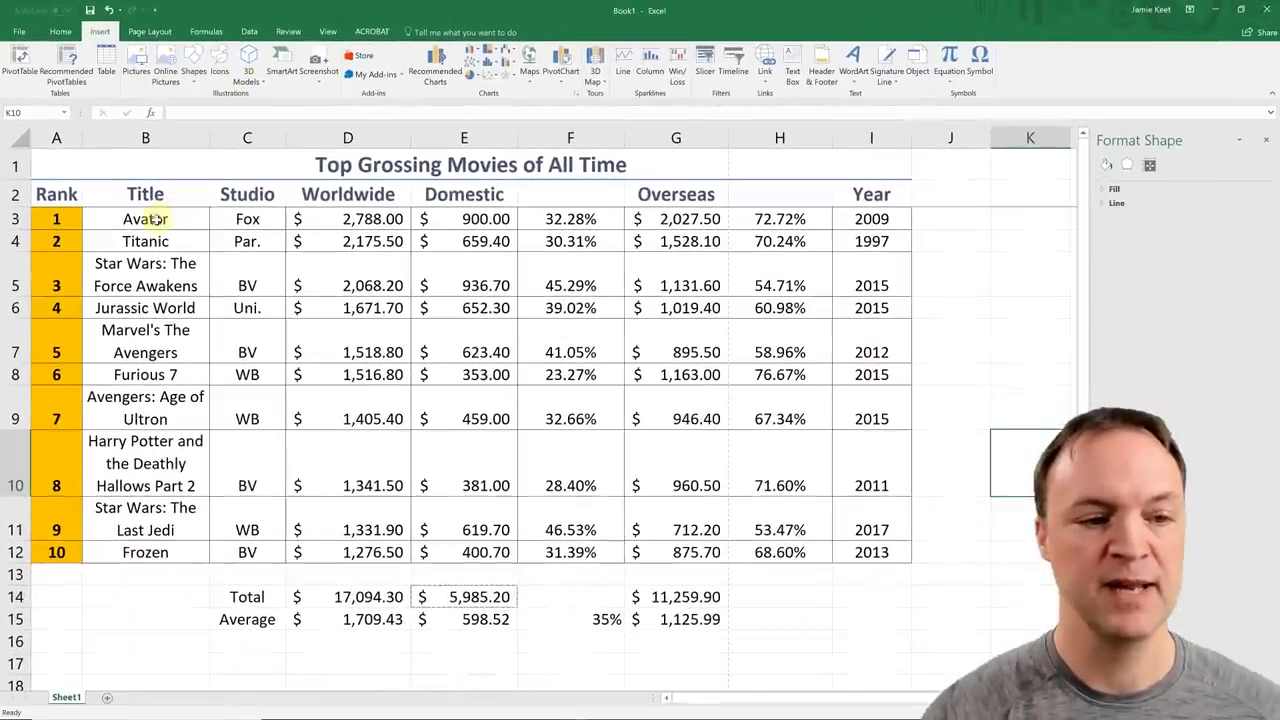
left_click_drag(157, 220, 178, 555)
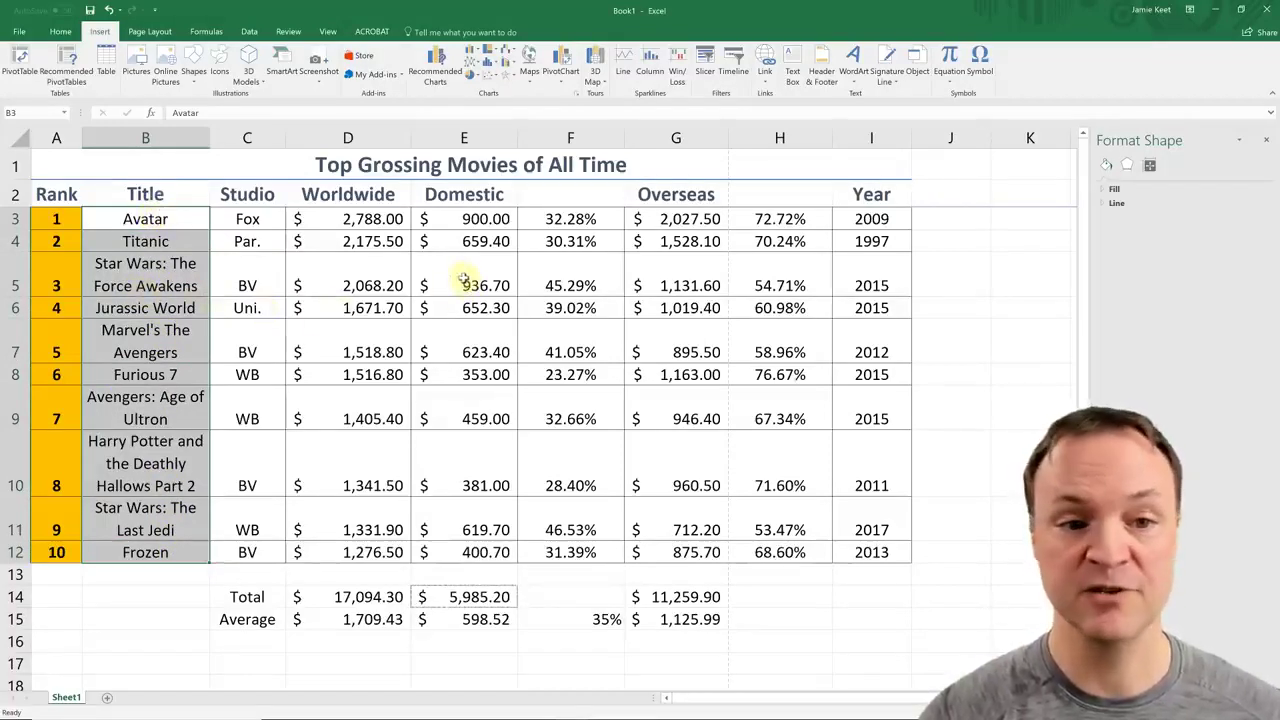
left_click_drag(360, 217, 367, 545)
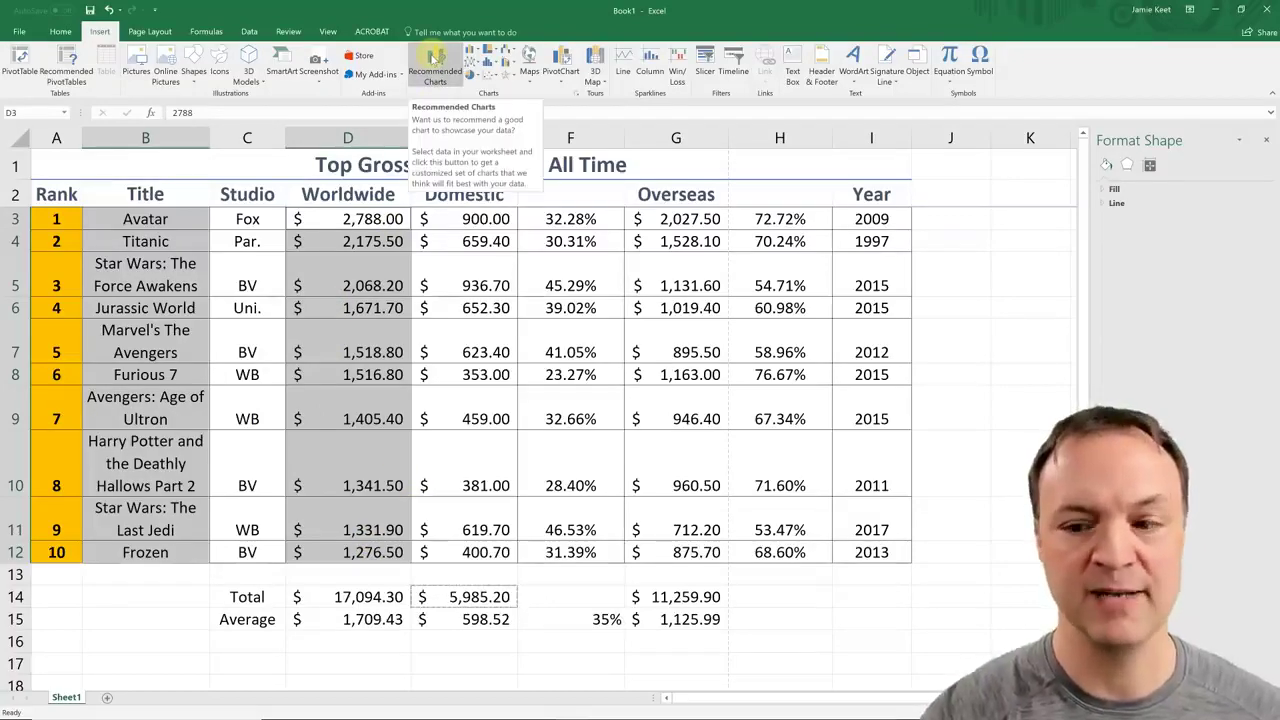
left_click(433, 58)
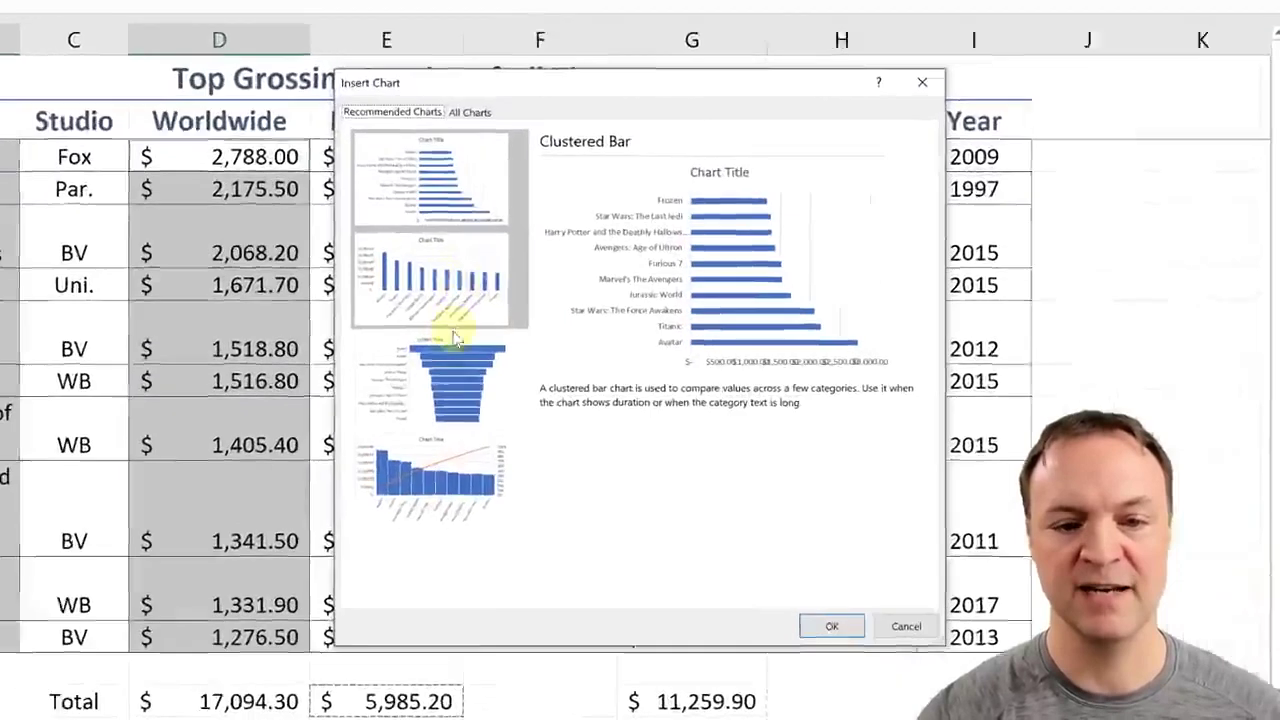
Step: Preview the recommended chart types, including funnel and clustered column, and the pie chart from the full list of chart types
left_click(500, 350)
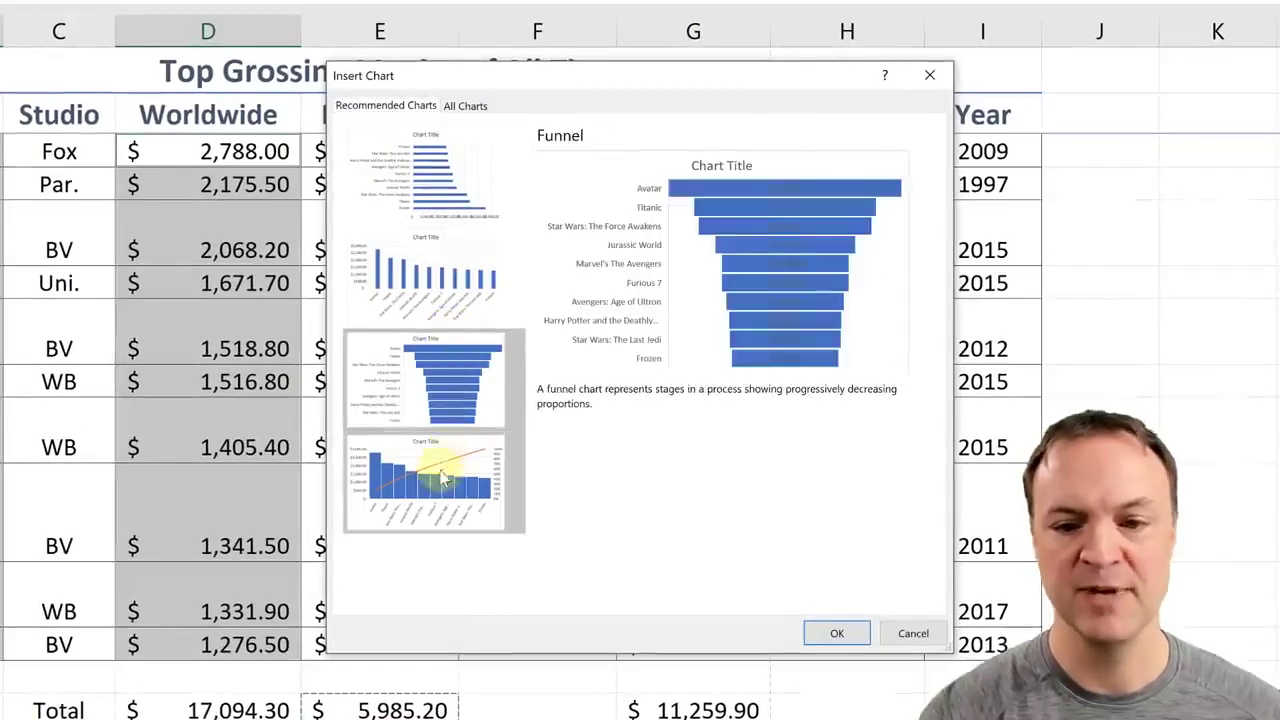
left_click(499, 455)
left_click(449, 400)
left_click(451, 298)
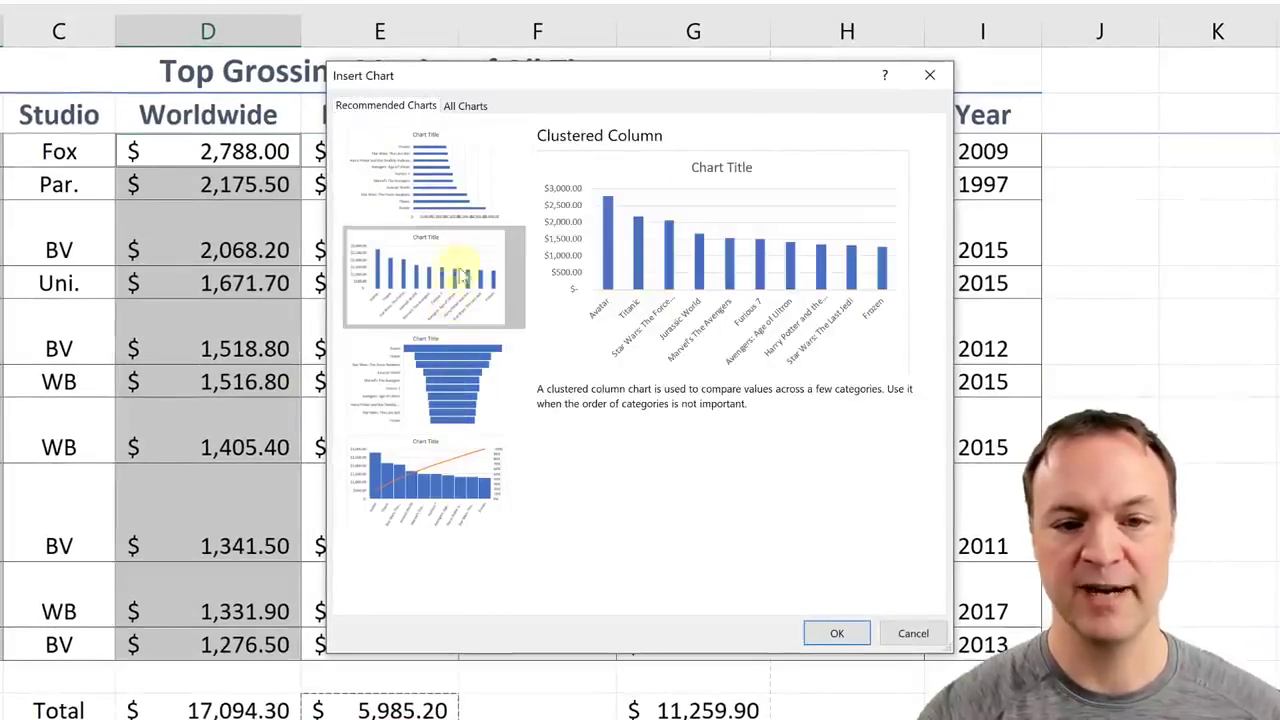
left_click(479, 135)
left_click(465, 105)
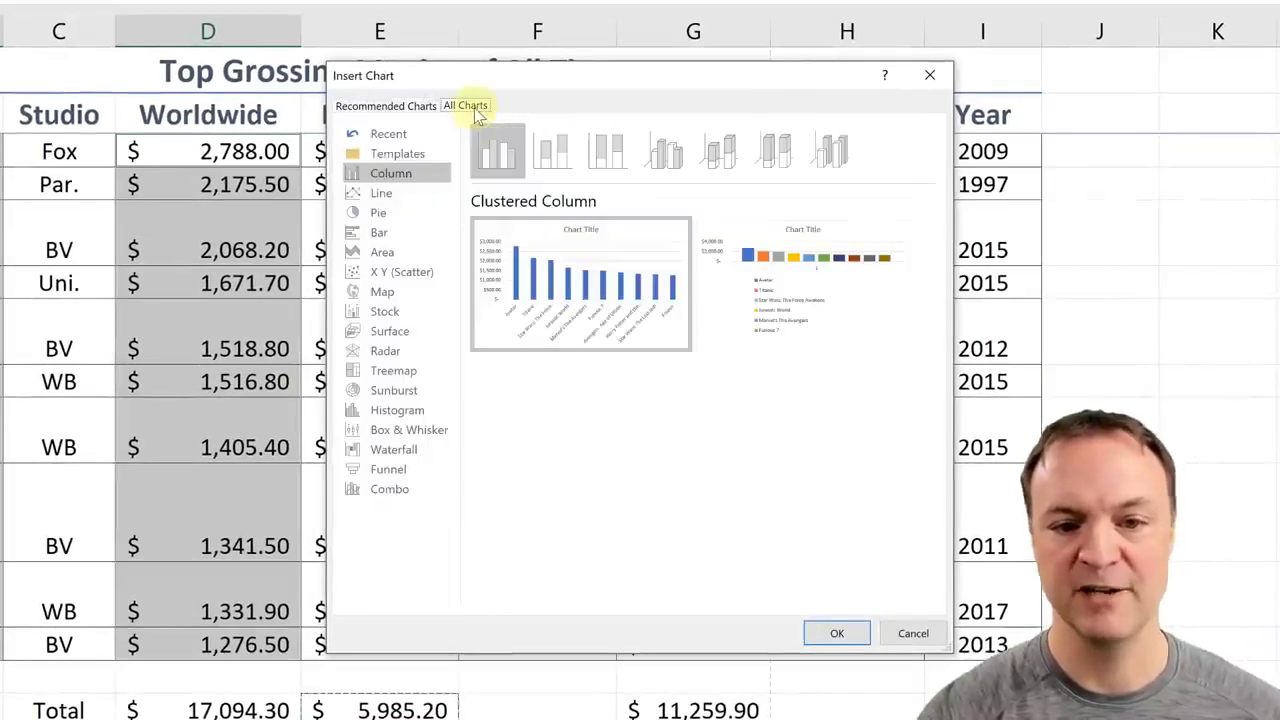
left_click(411, 214)
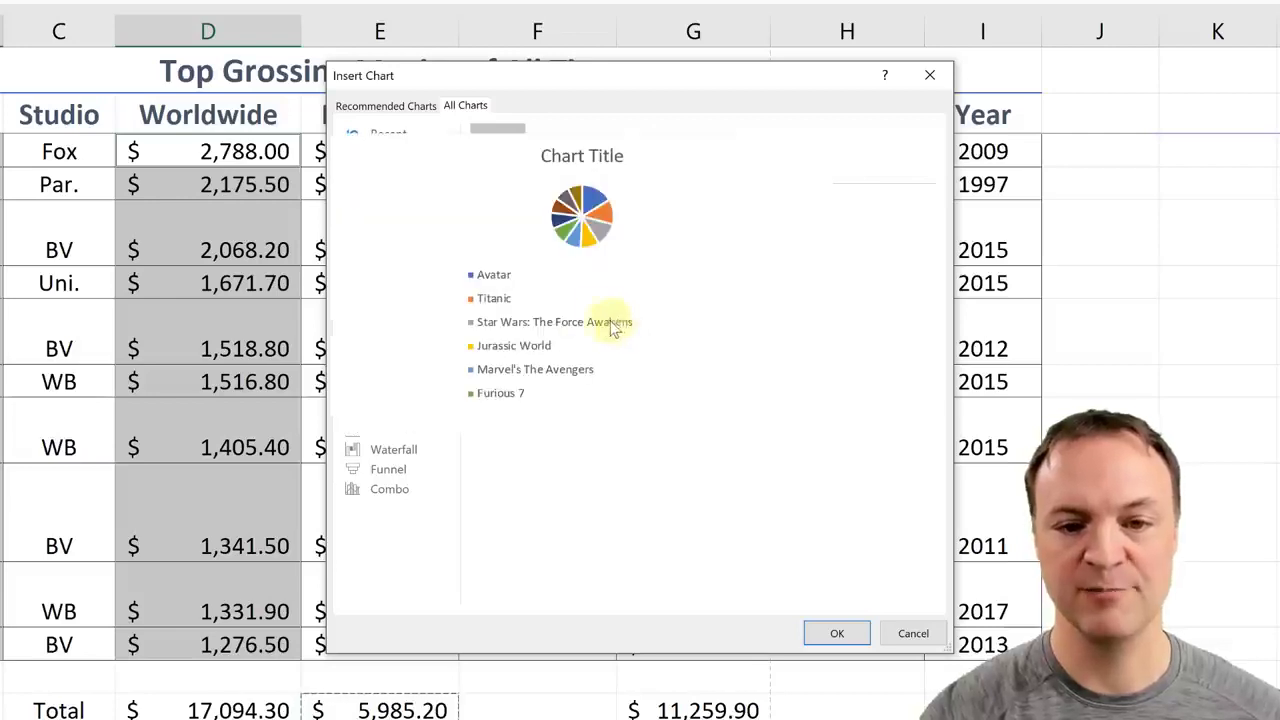
Step: Insert the recommended Clustered Column chart of the Worldwide values by movie title
left_click(385, 106)
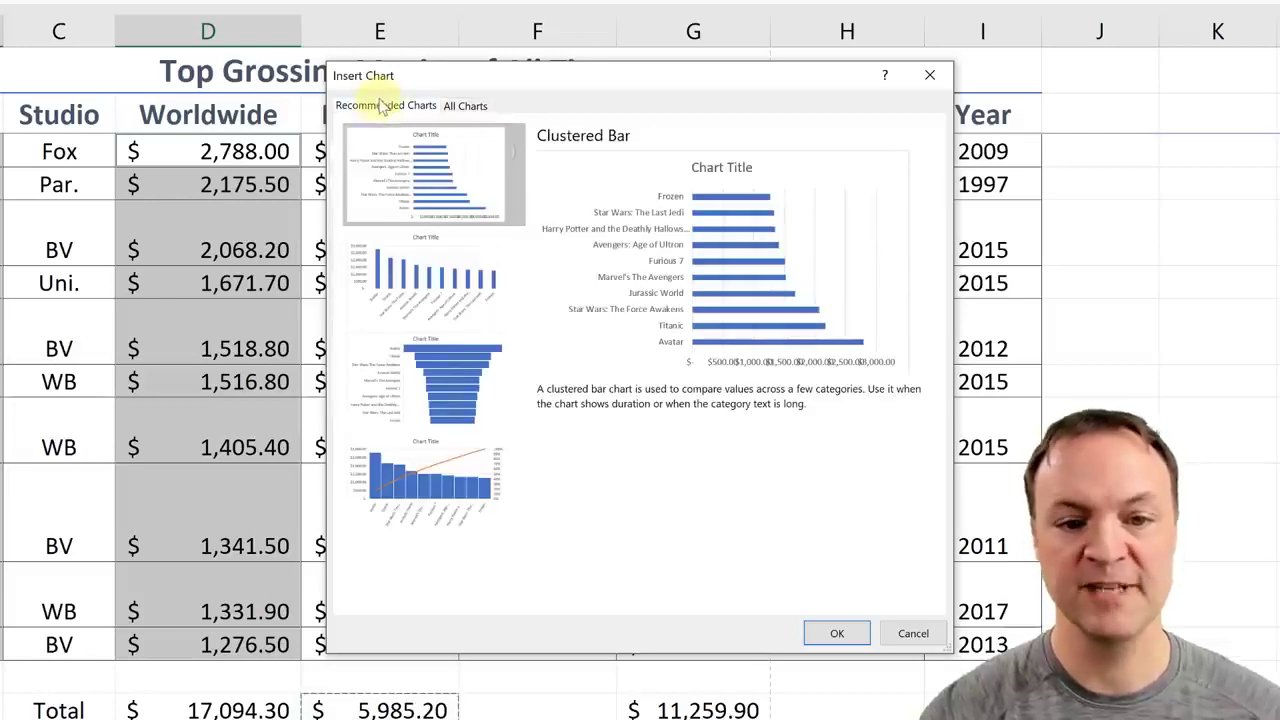
left_click(457, 278)
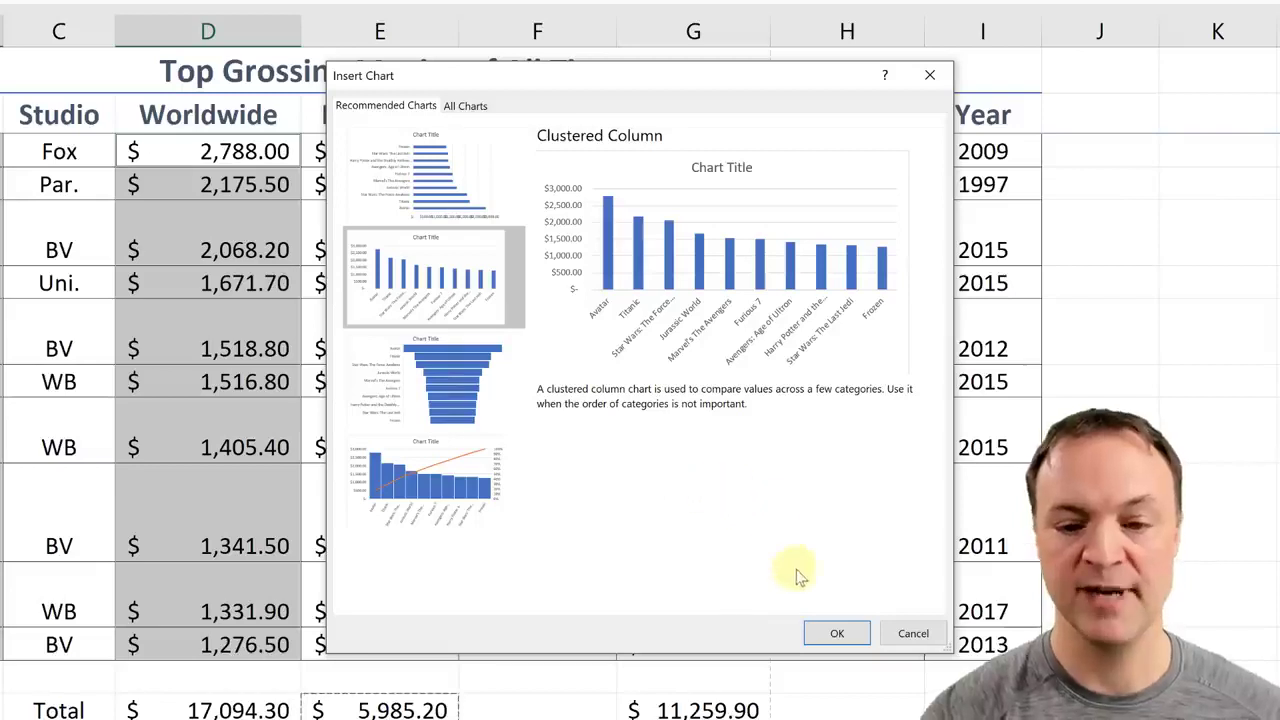
left_click(838, 634)
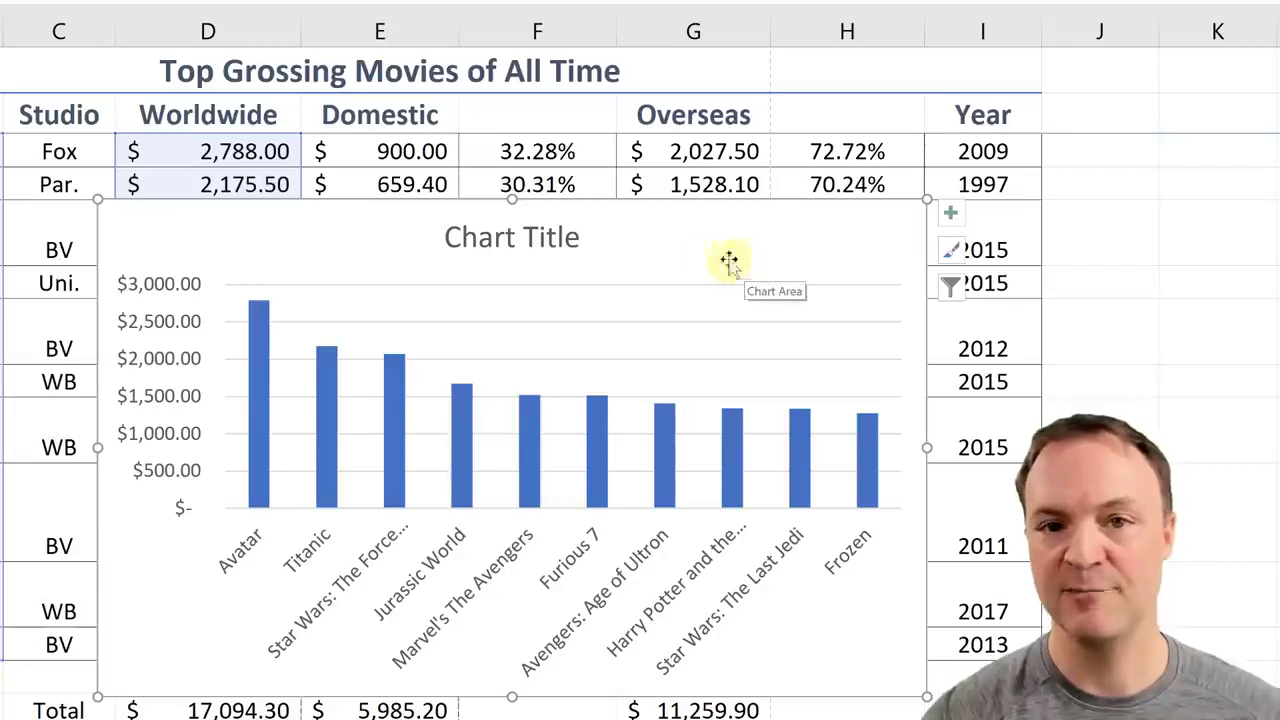
Step: Replace the chart's placeholder title with "Top Grossing Movies"
left_click(520, 236)
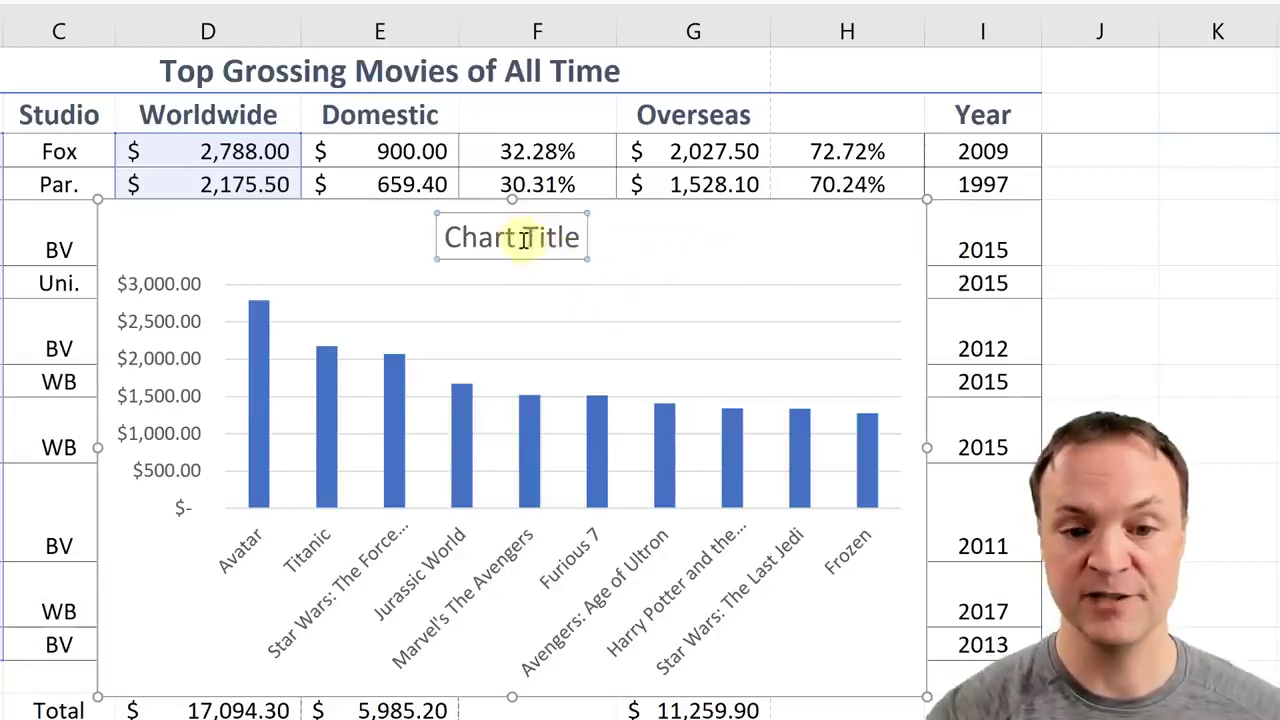
double_click(522, 237)
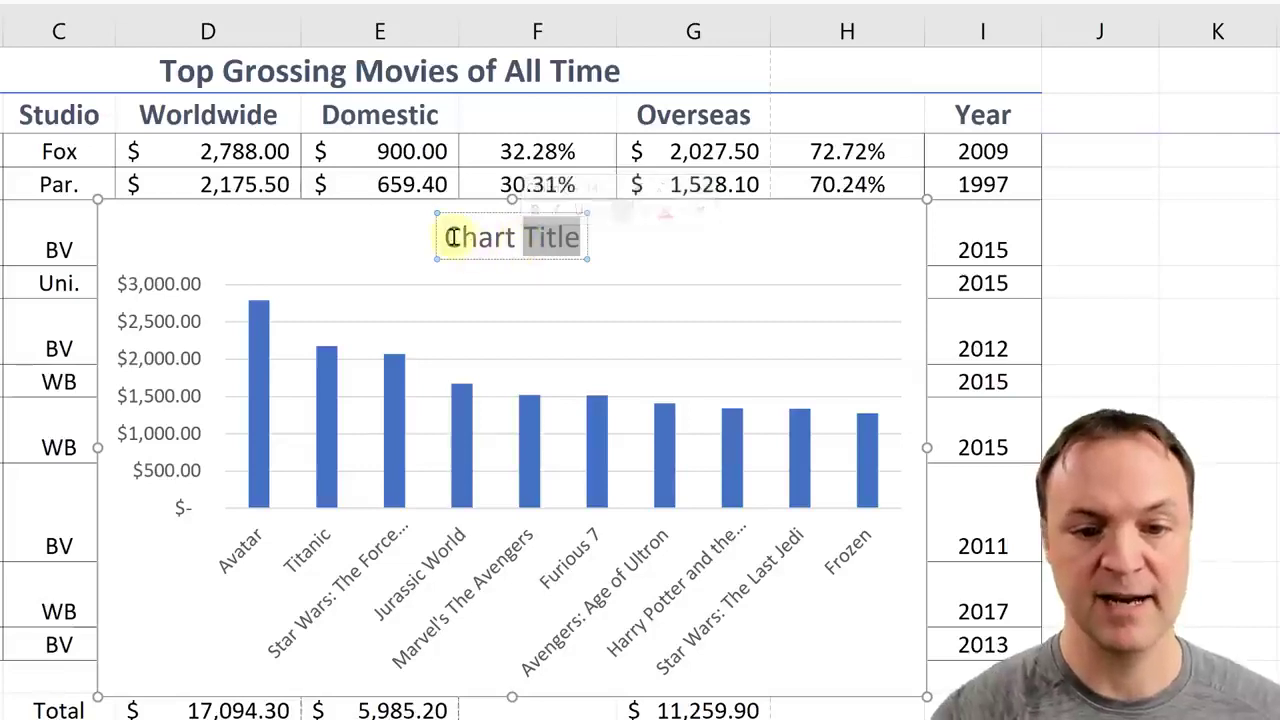
left_click_drag(447, 238, 587, 234)
type("To")
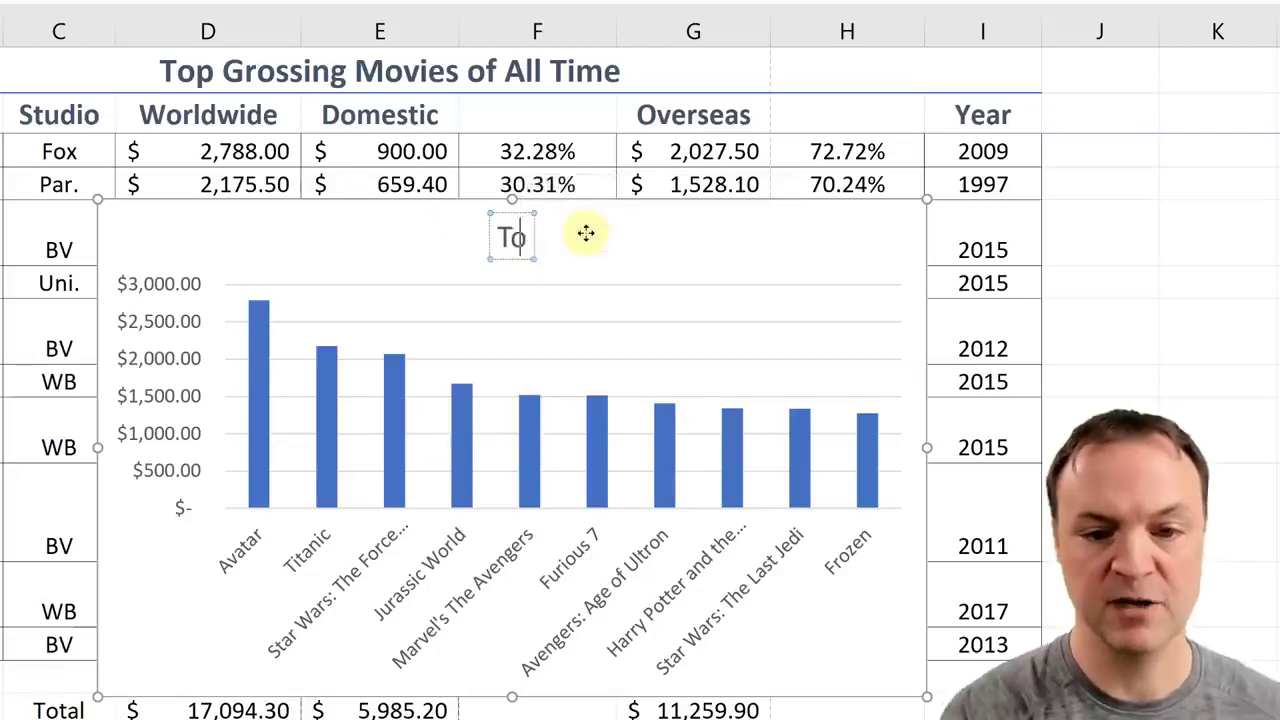
type("p Grossing Mo")
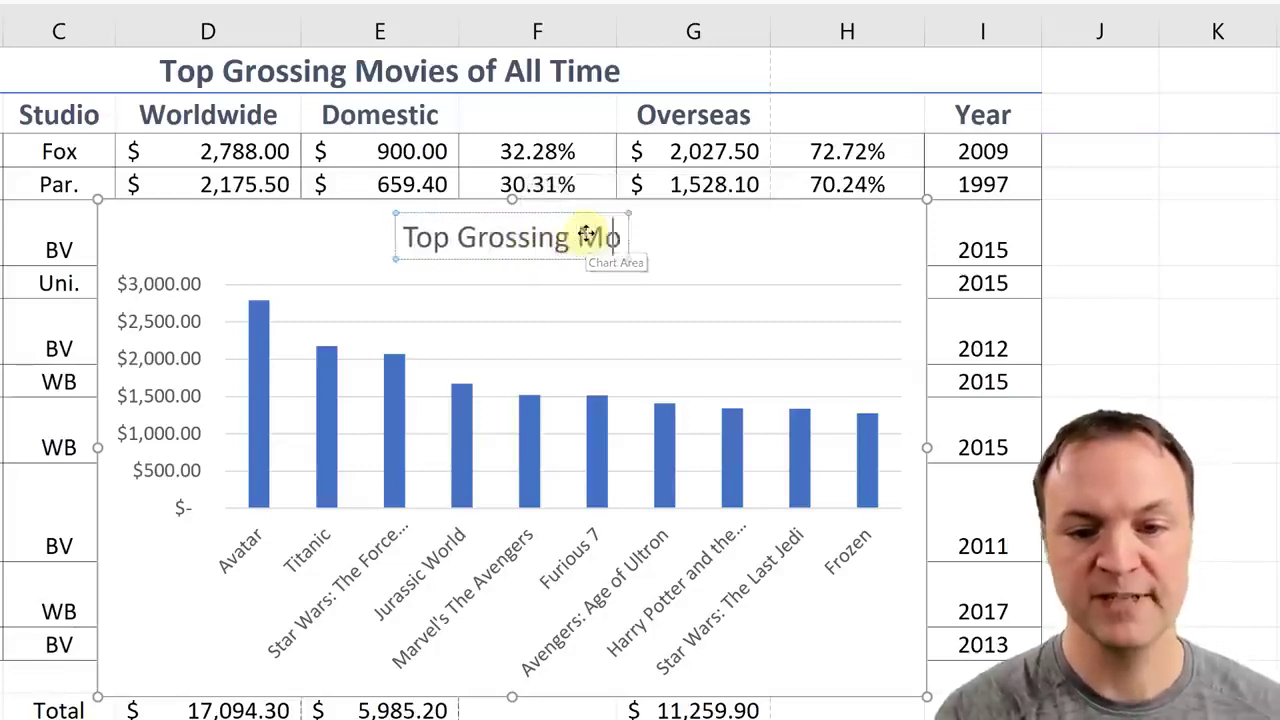
type("vies")
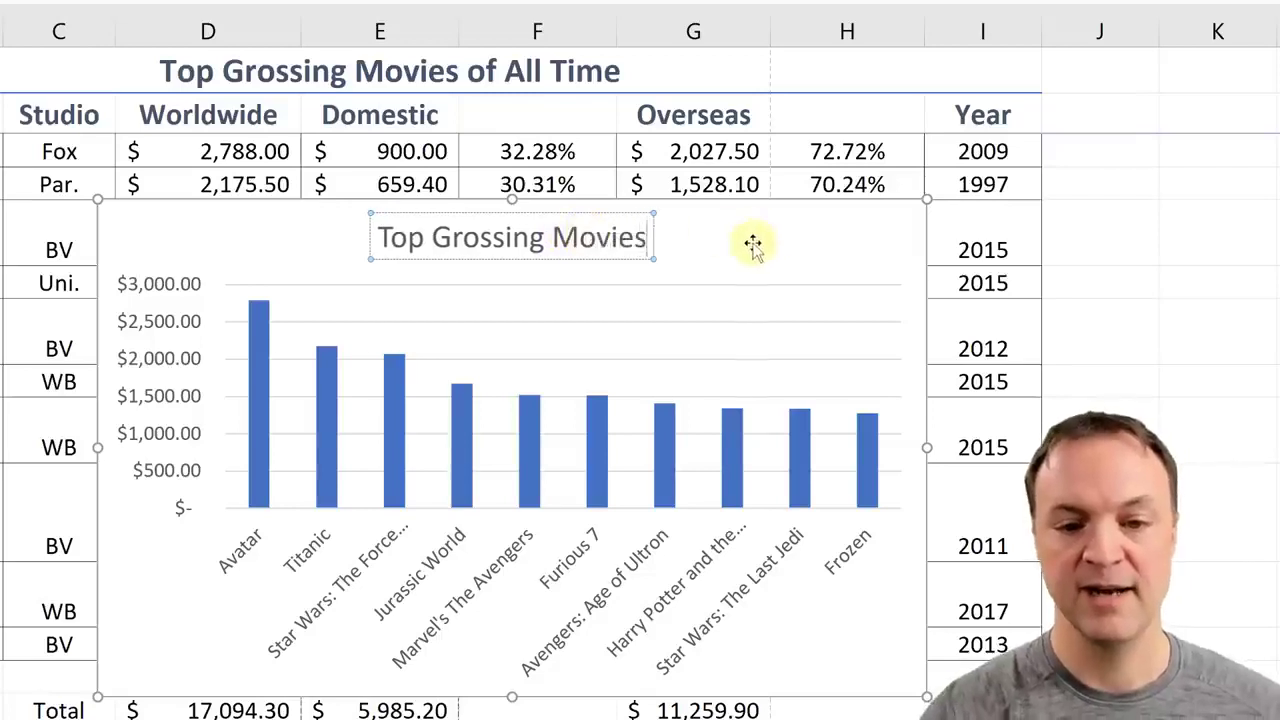
left_click(751, 246)
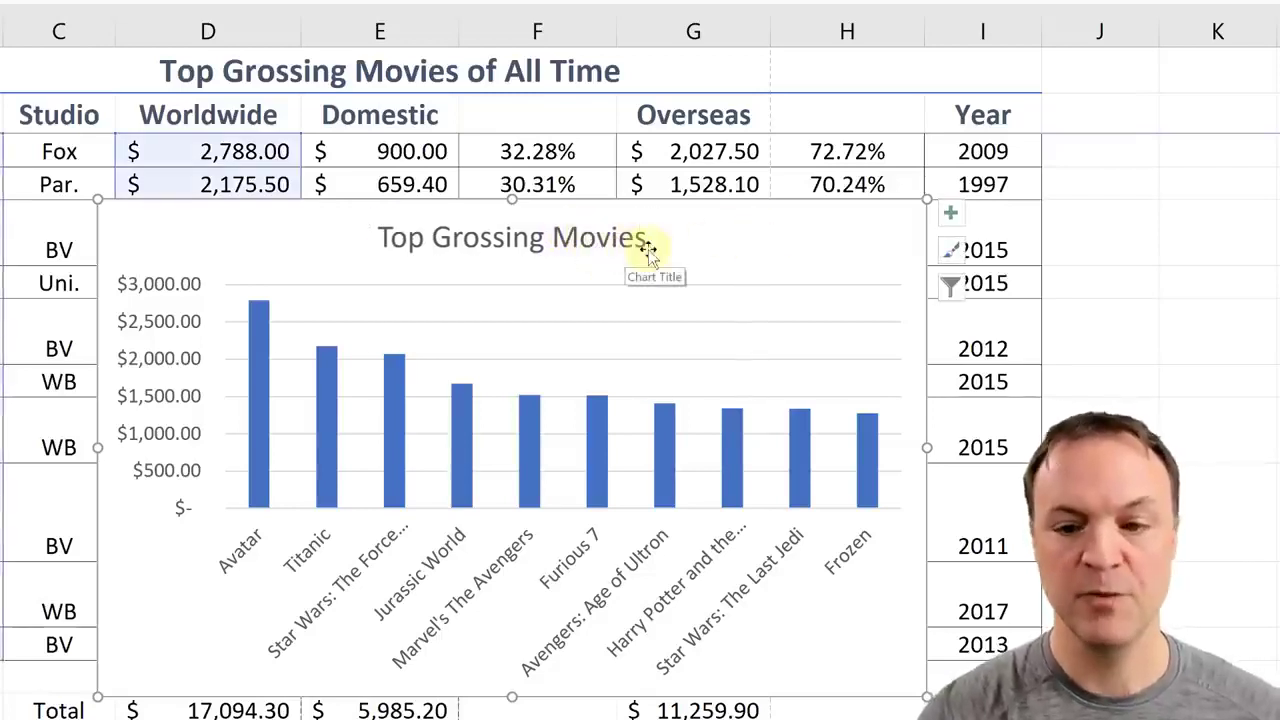
Step: Add axis titles to the chart and set the vertical axis title to "$ in Bilions"
left_click(950, 217)
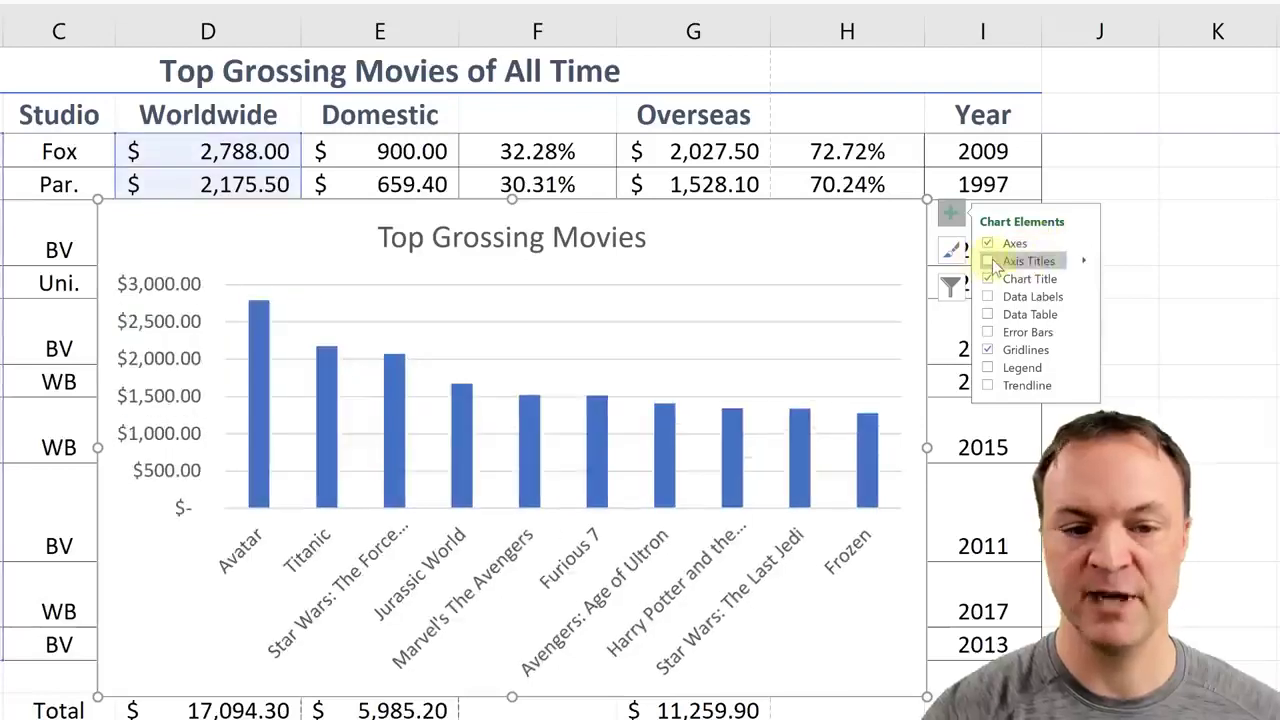
left_click(989, 262)
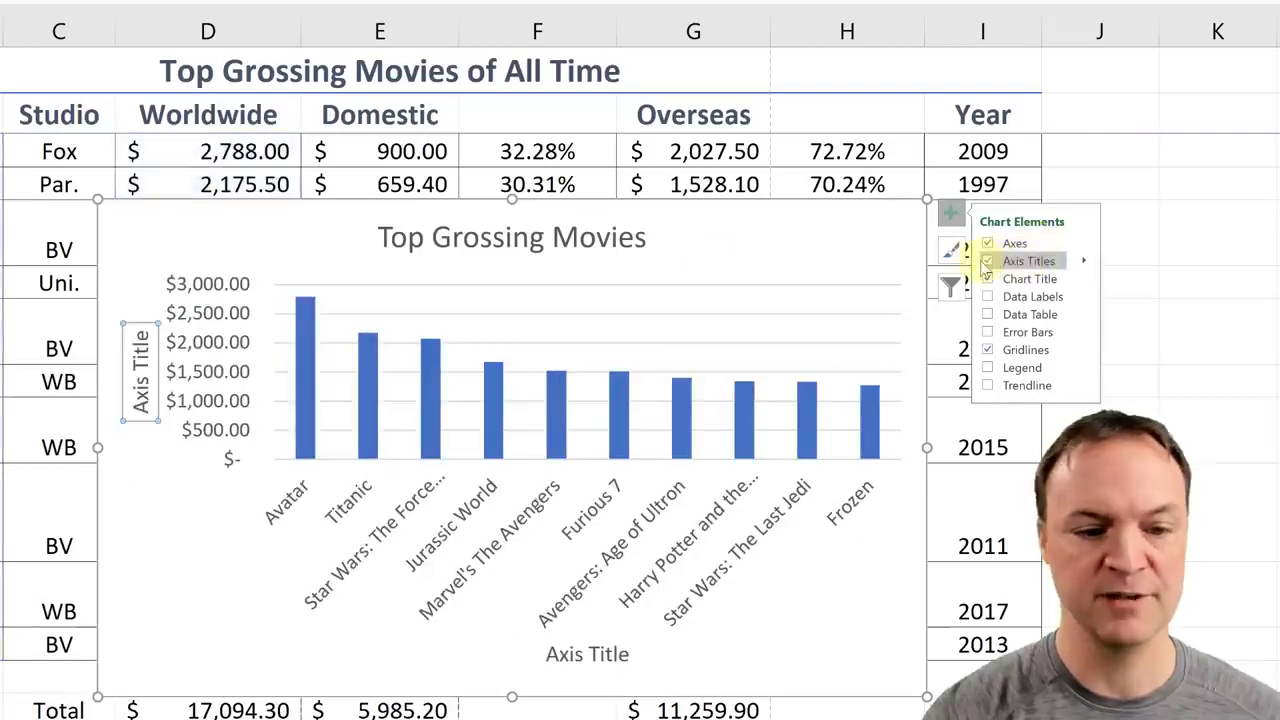
triple_click(144, 390)
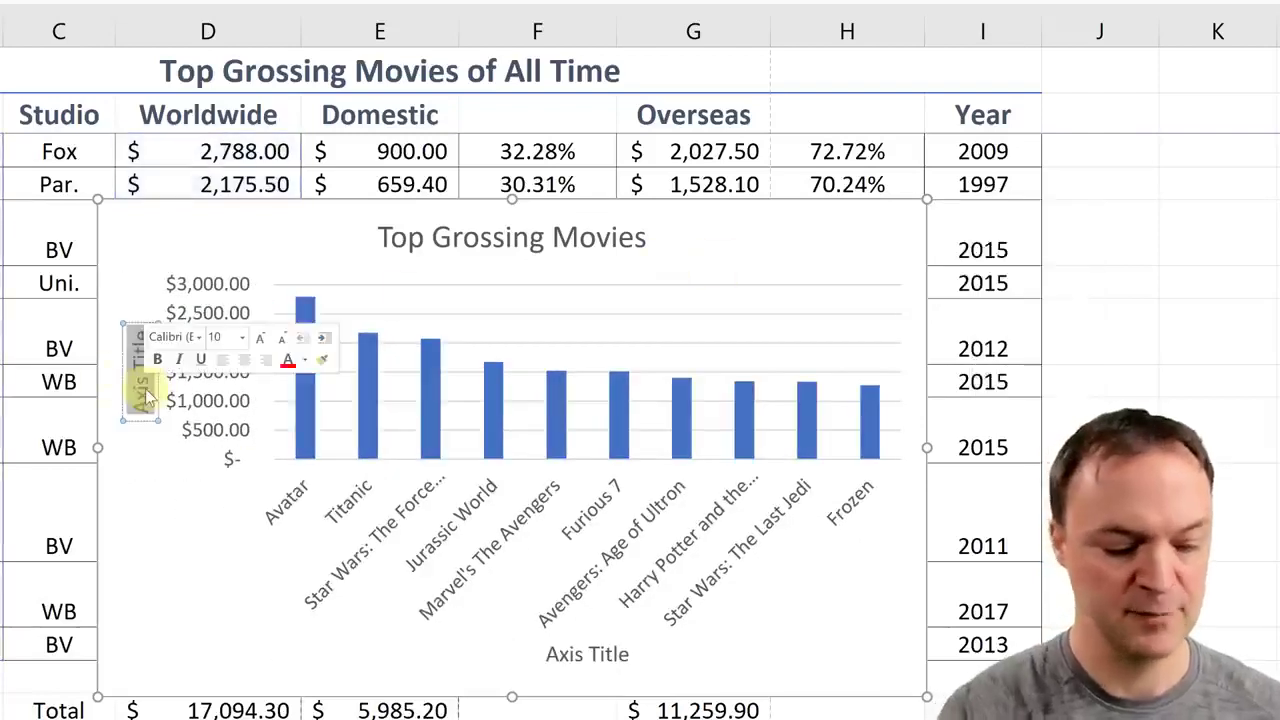
type("$")
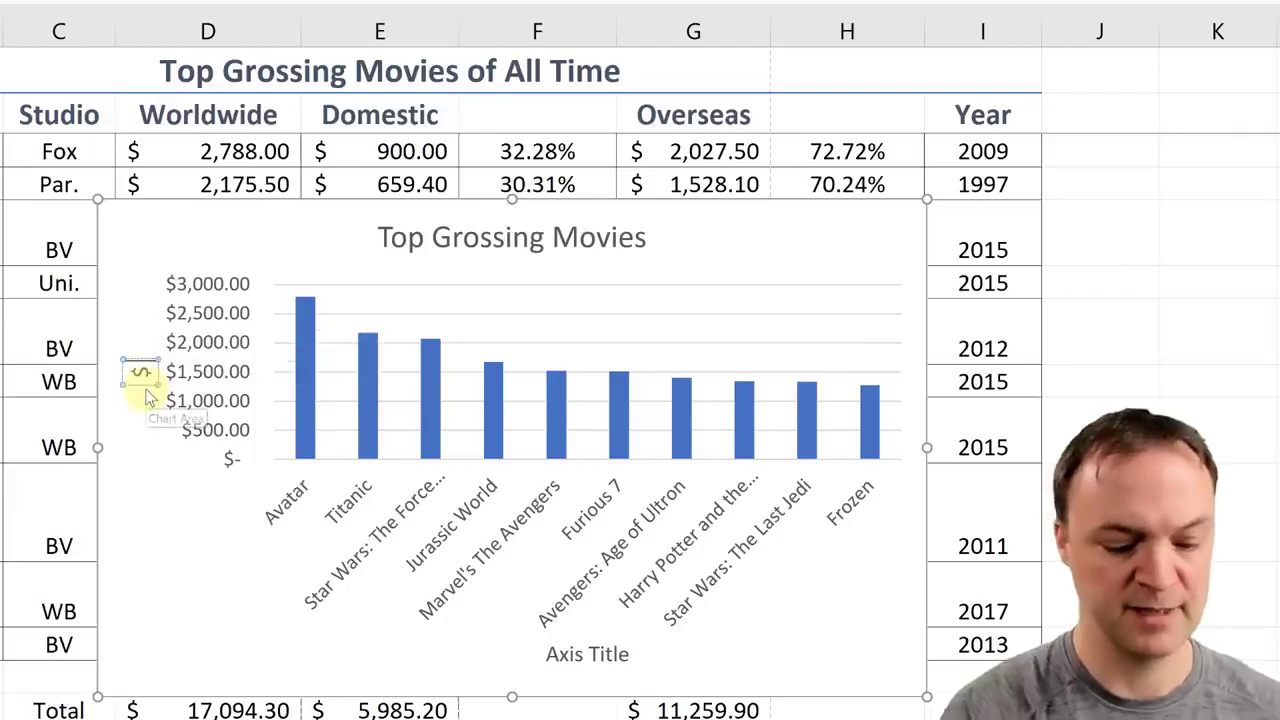
type(" in Billions")
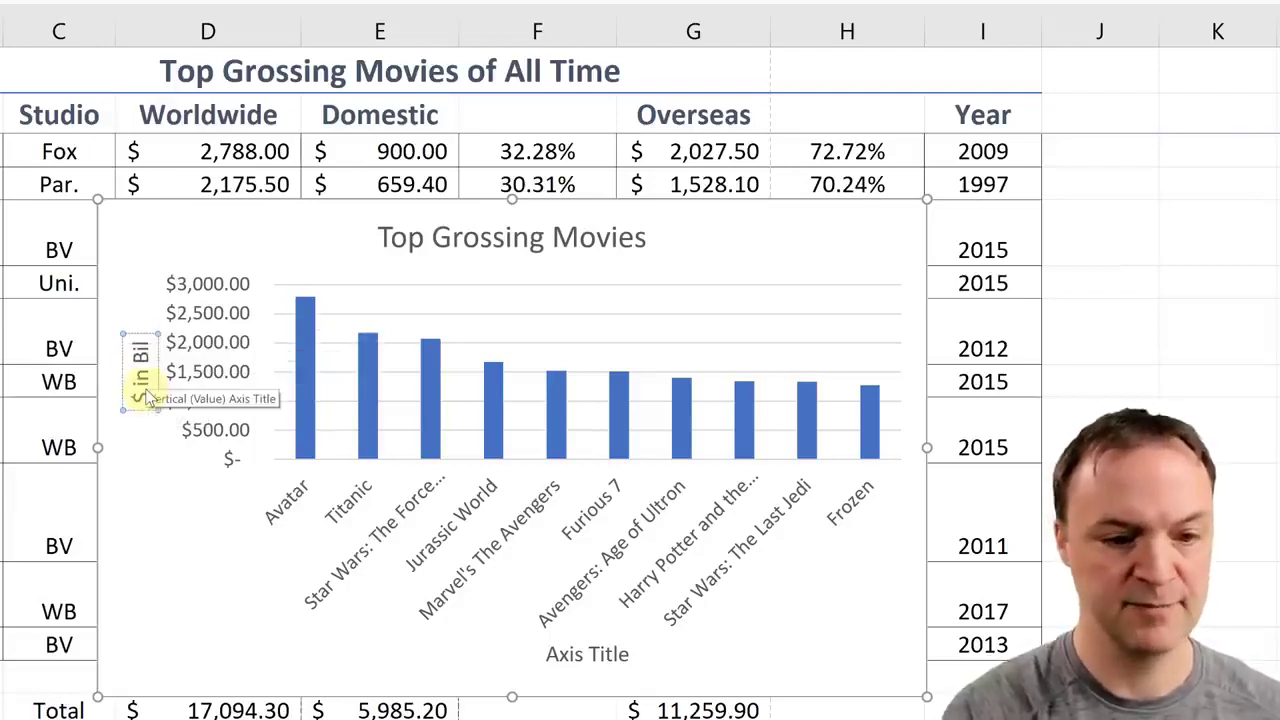
left_click(143, 555)
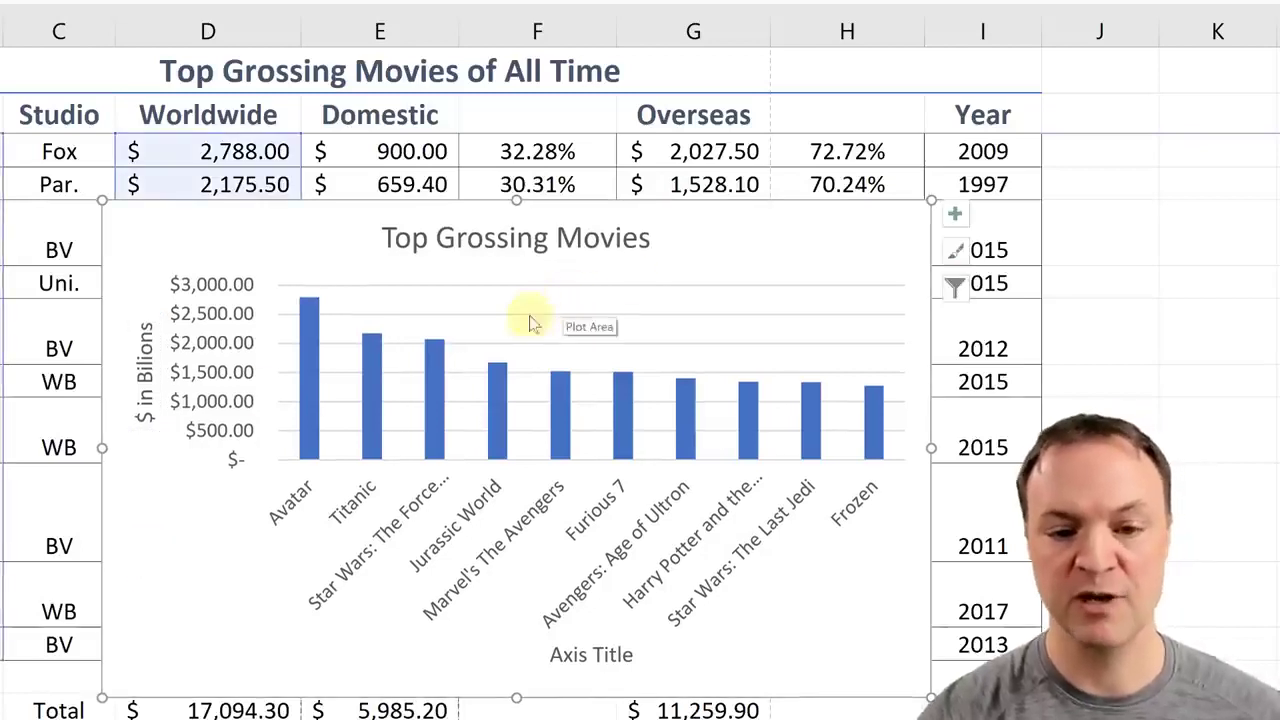
Step: Apply the dark Style 9 chart style to the Top Grossing Movies chart
left_click(503, 396)
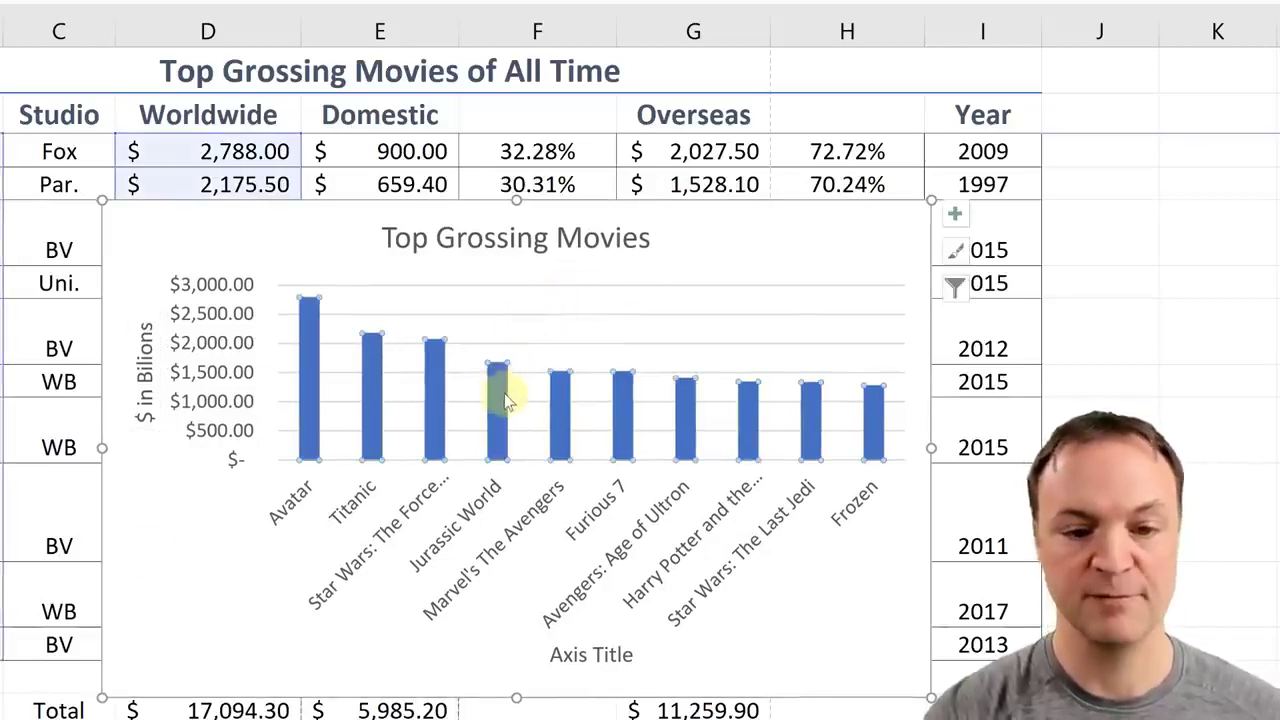
left_click(213, 563)
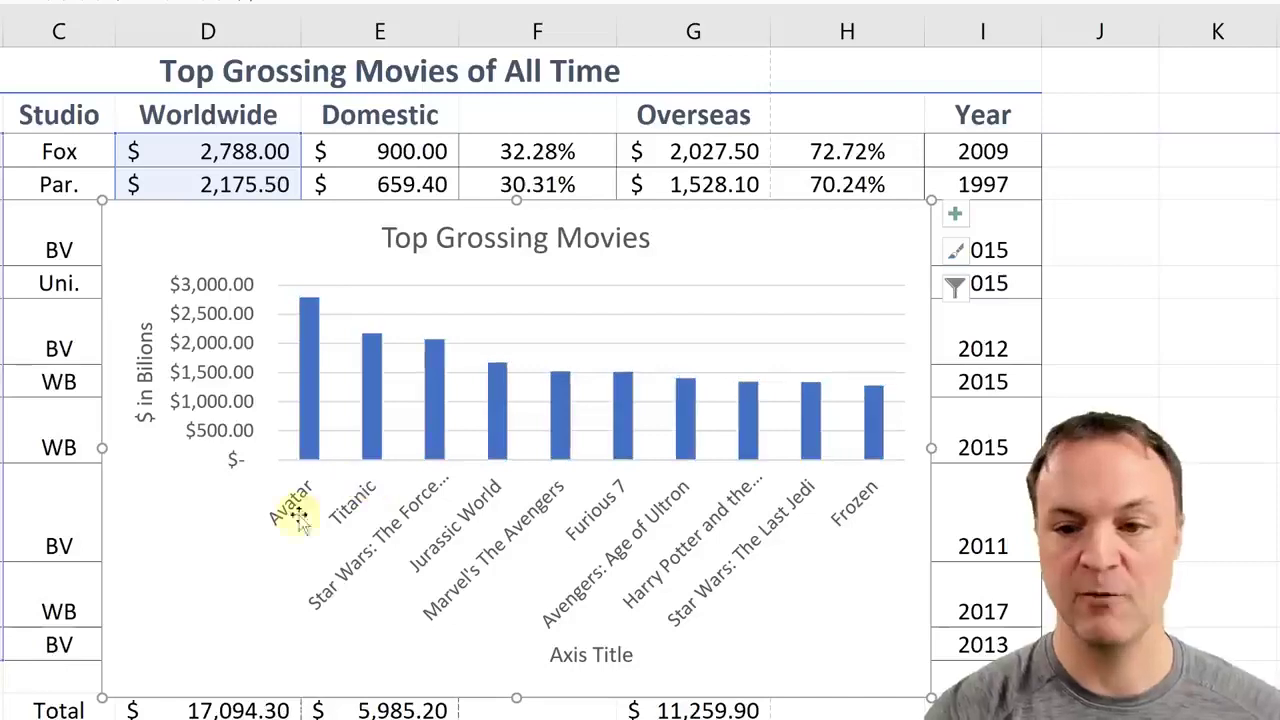
left_click(956, 254)
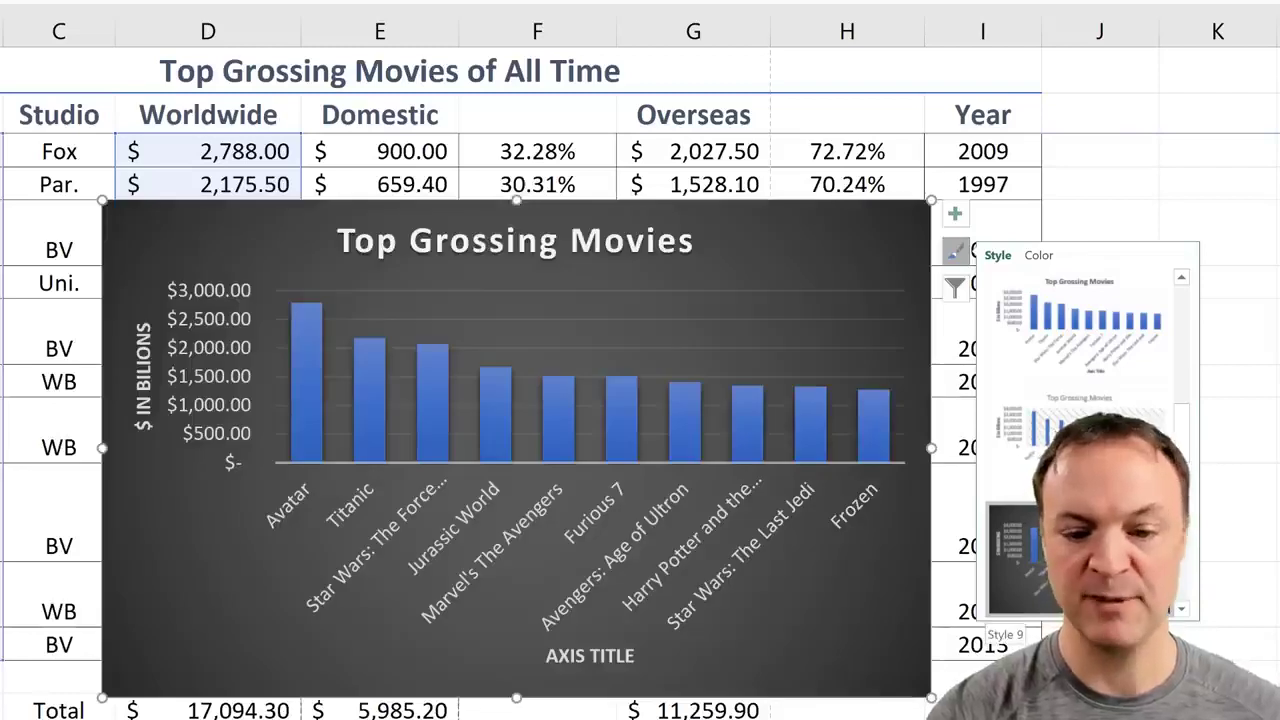
left_click(1010, 590)
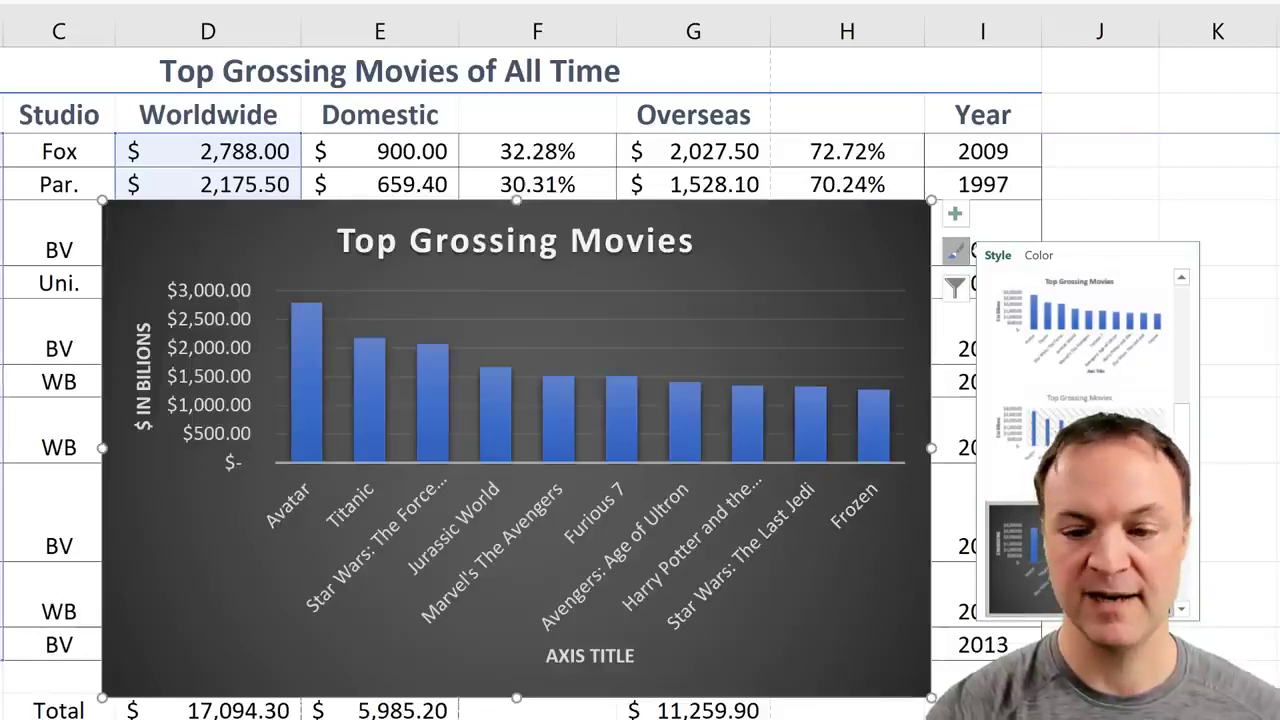
left_click(1100, 672)
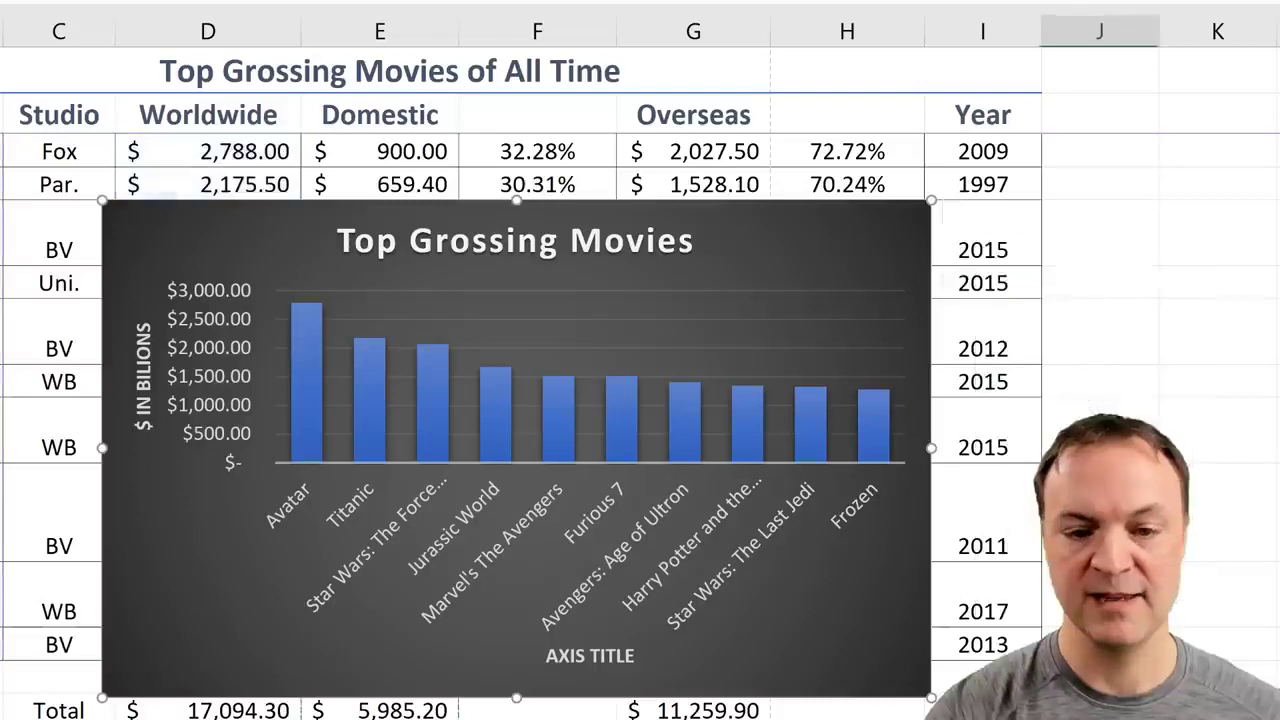
Step: Move the chart below the Total and Average rows so that it starts at about row 17
left_click(632, 446)
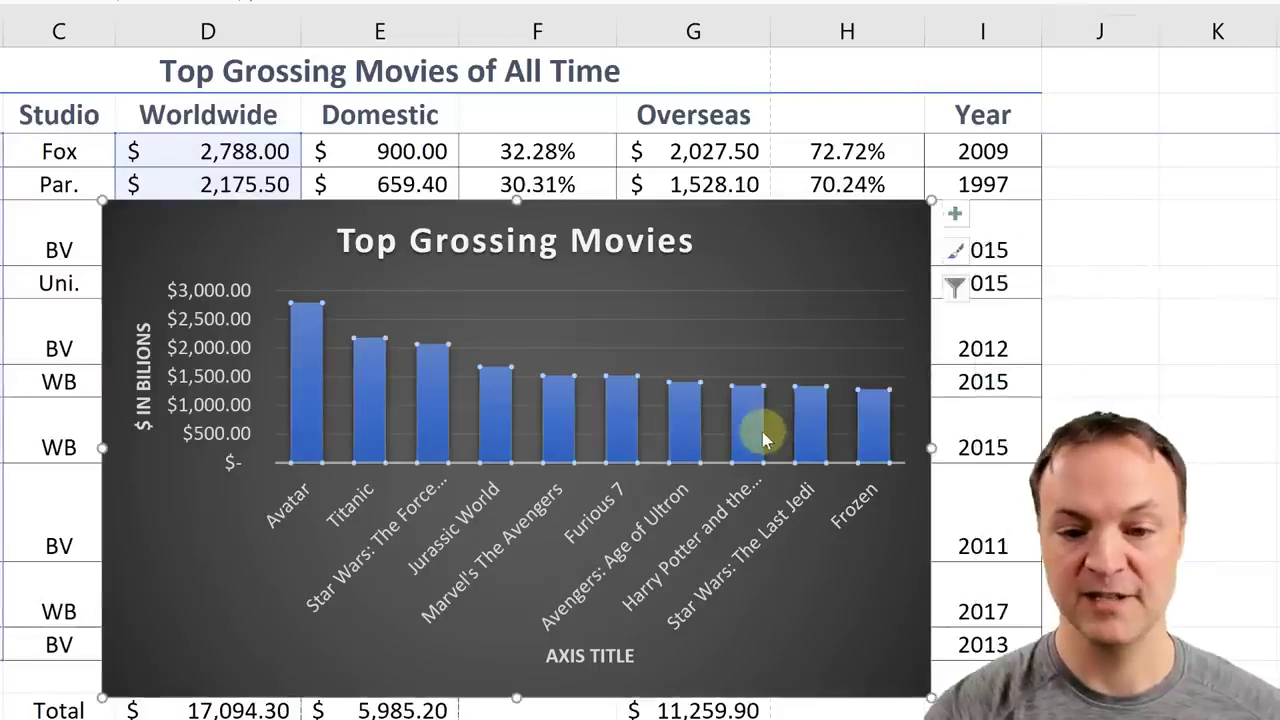
left_click(221, 632)
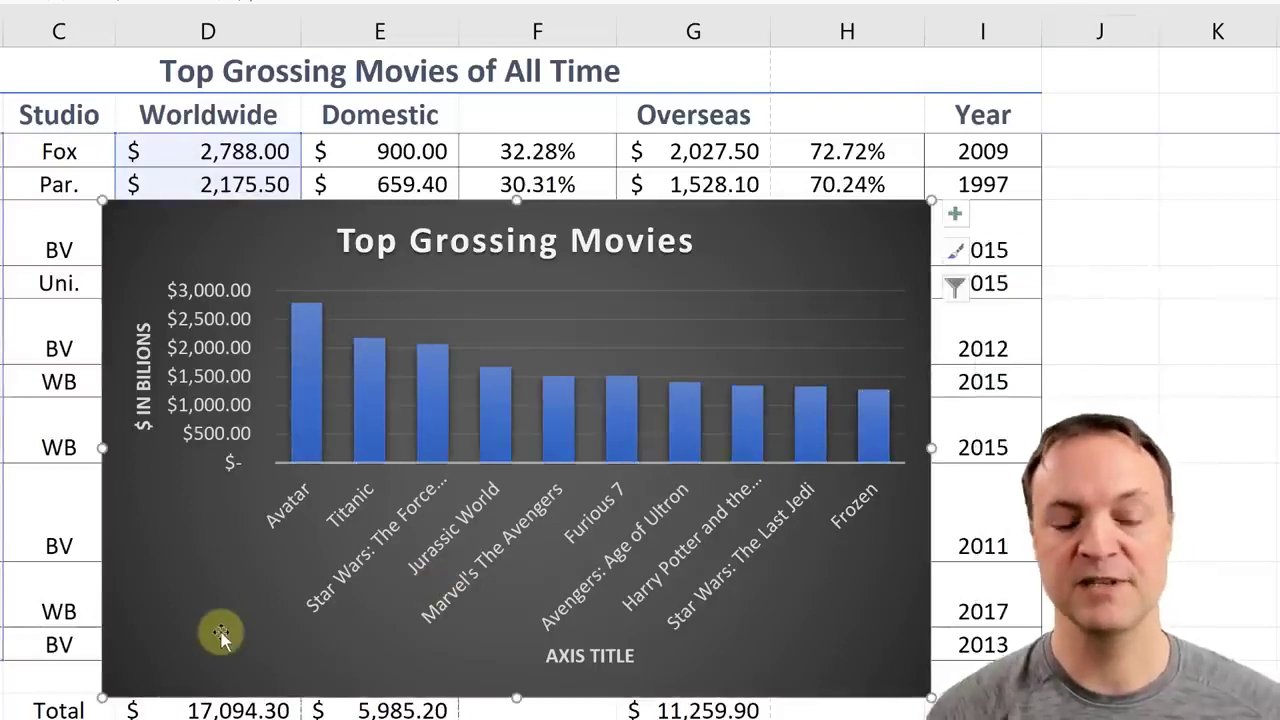
scroll(247, 563, "down", 3)
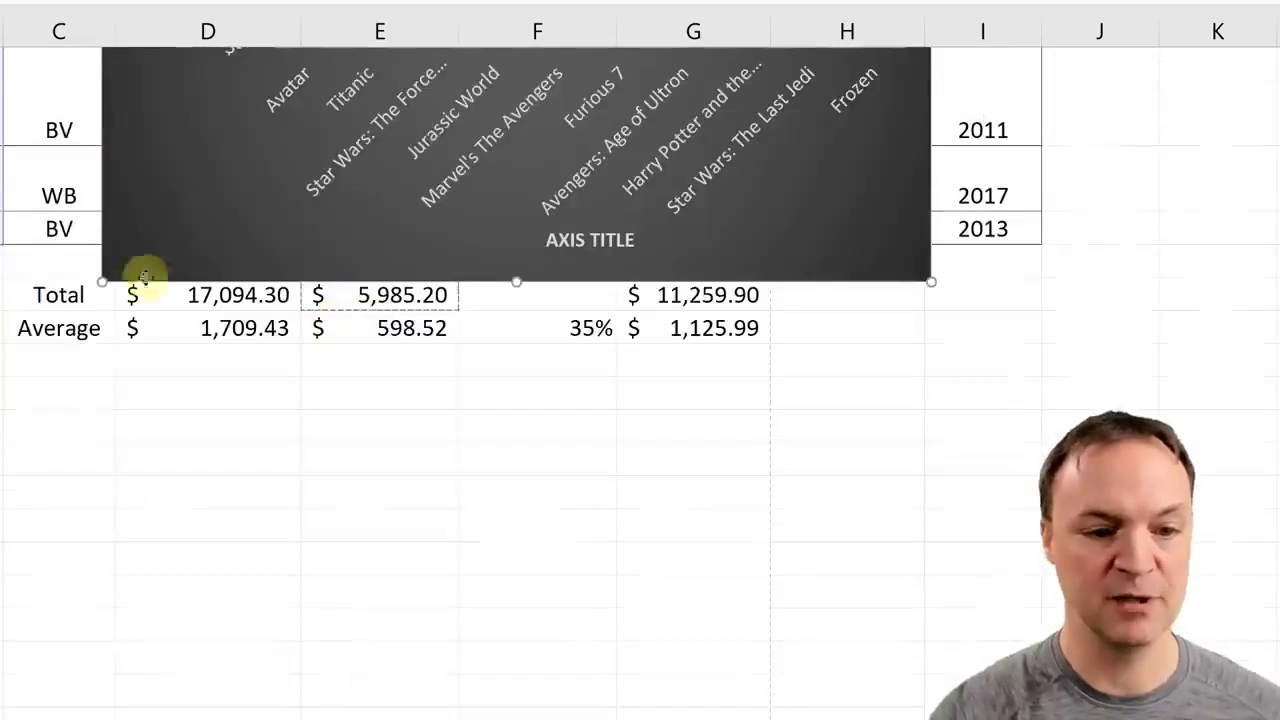
left_click_drag(146, 278, 0, 719)
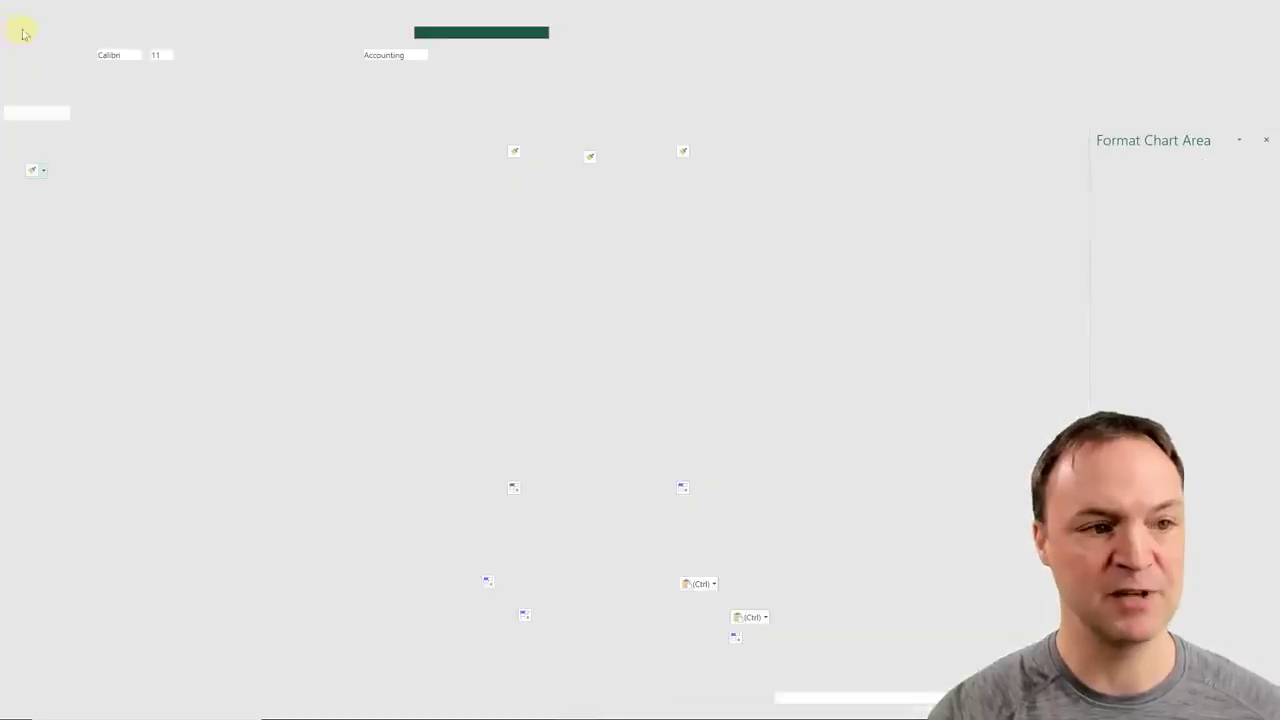
Step: Check the print preview of the selected chart on its own and return to the worksheet
left_click(13, 34)
left_click(20, 217)
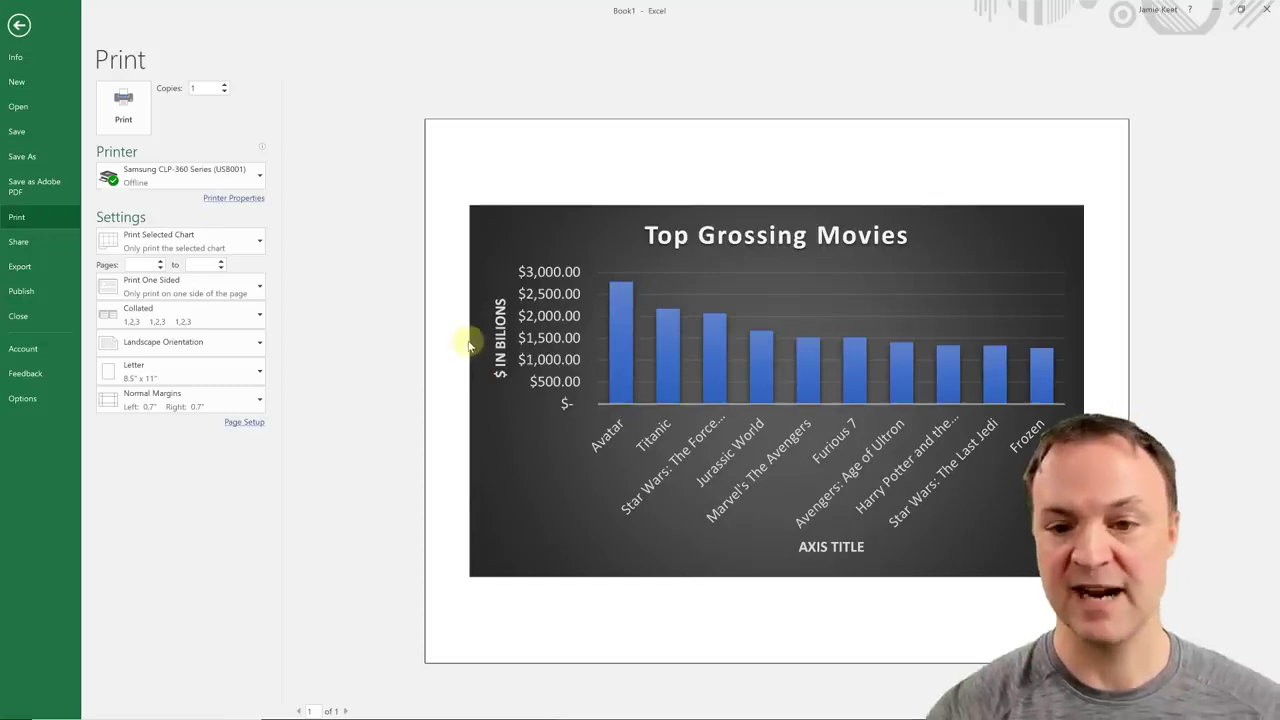
left_click(20, 27)
Step: Deselect the chart, check the print preview of the whole active sheet and return to the worksheet
left_click(845, 400)
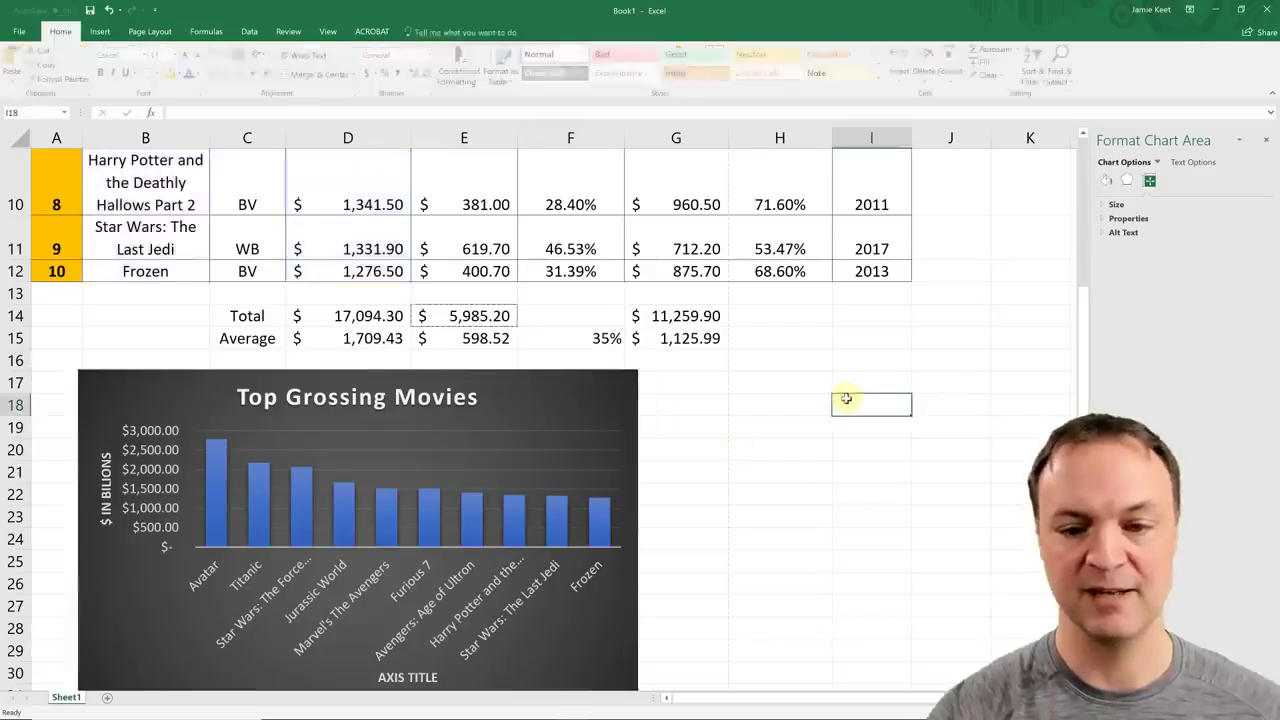
left_click(20, 31)
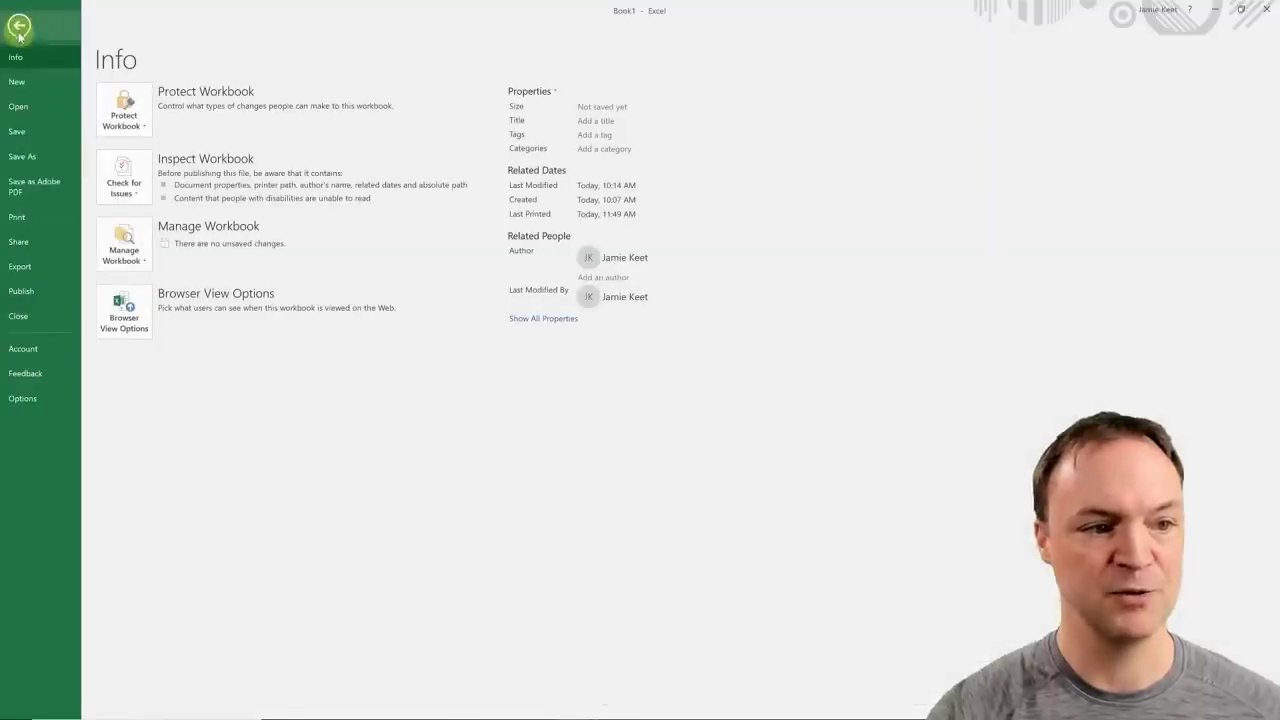
left_click(33, 221)
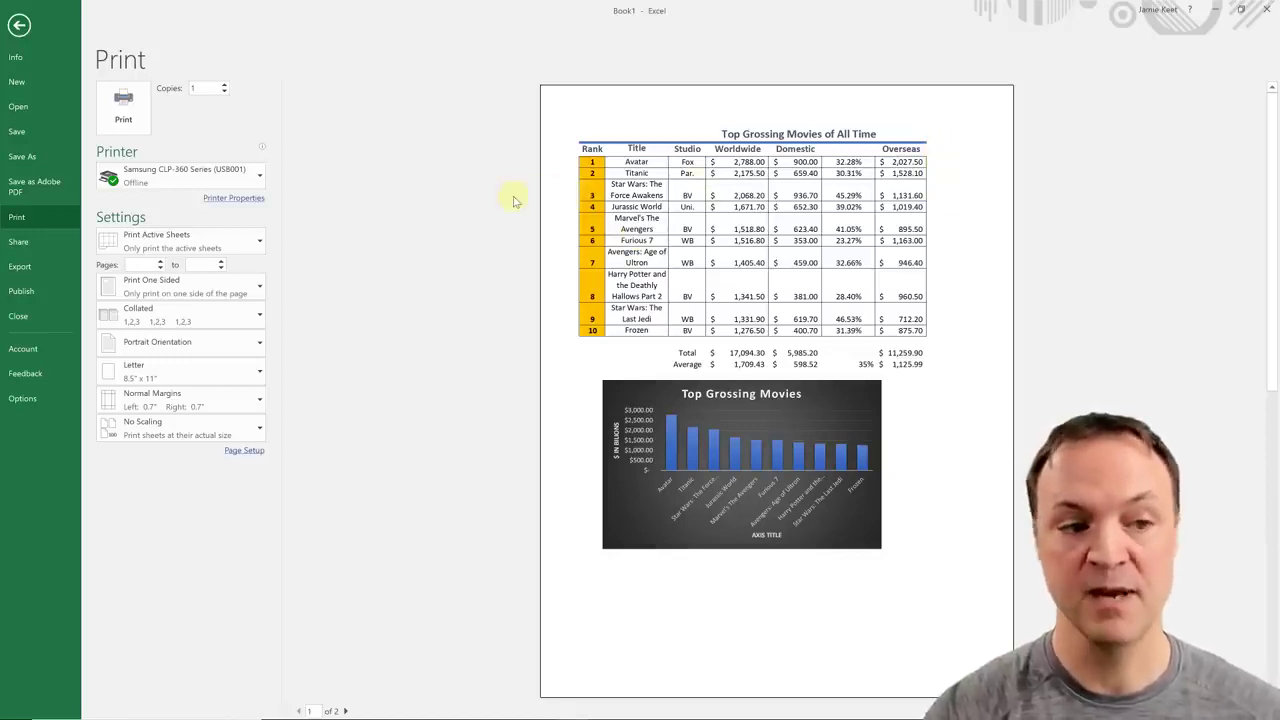
left_click(22, 27)
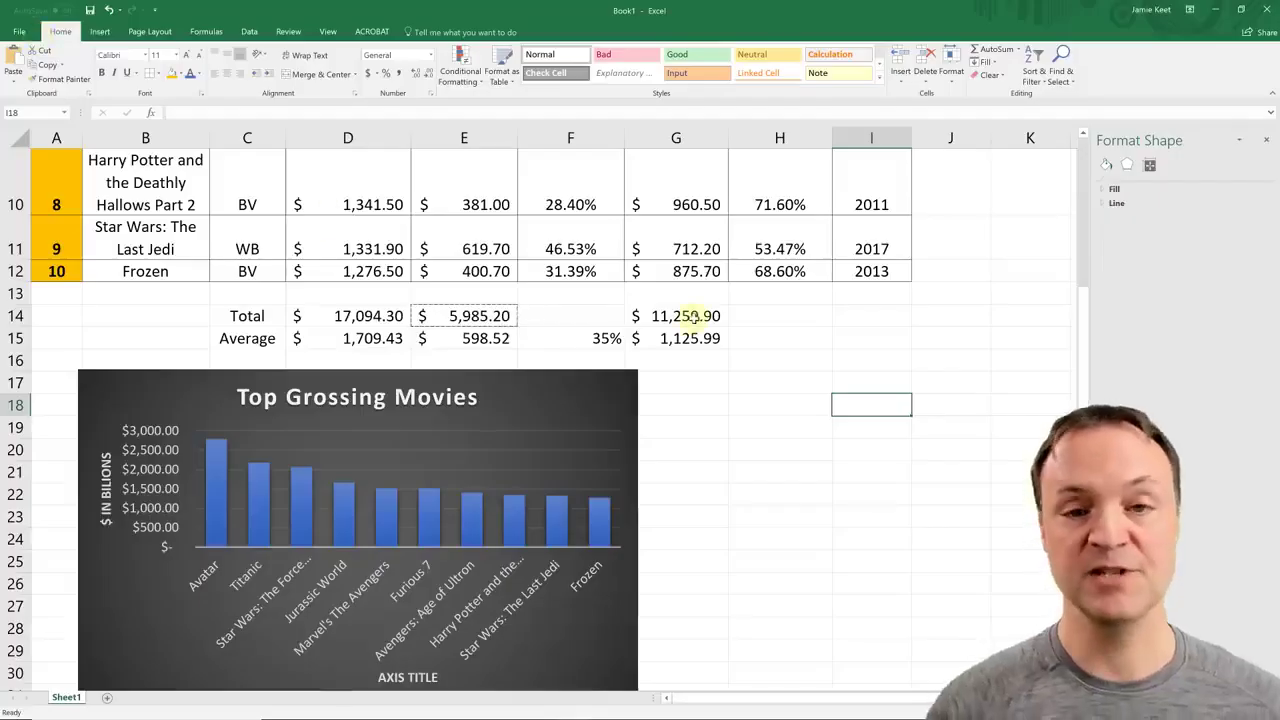